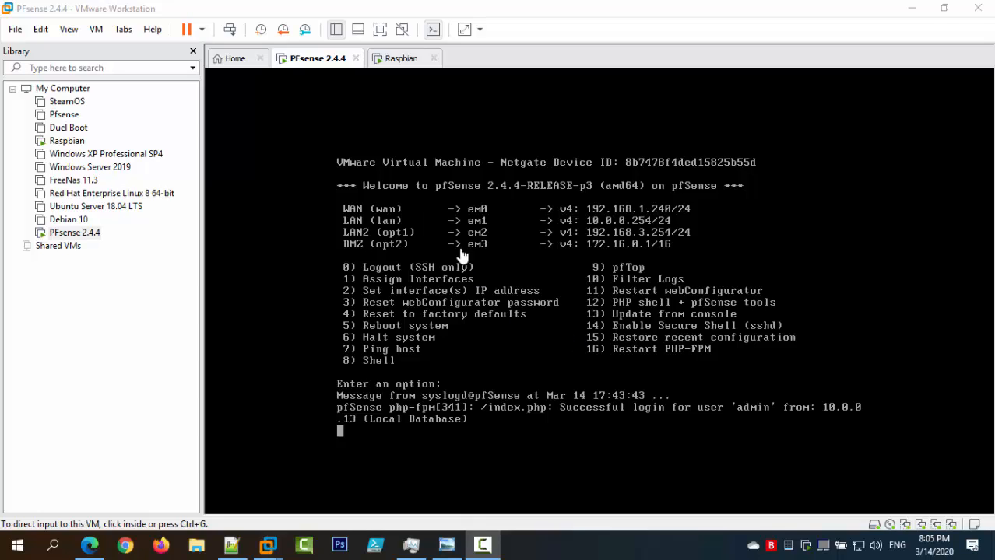
# Open a terminal in the Raspbian VM and mistakenly run the bare address 172.16.0.1 as a command.
pyautogui.click(412, 60)
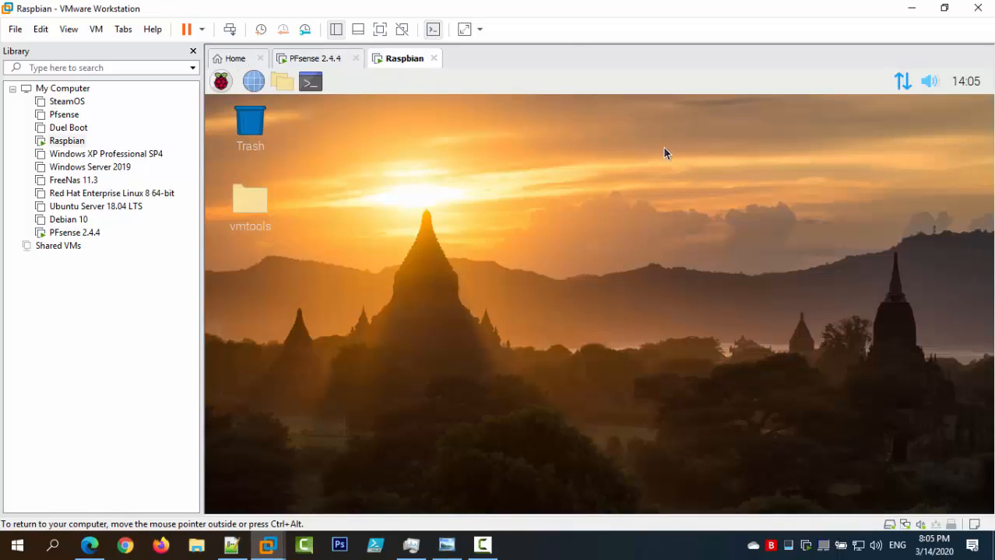
pyautogui.moveTo(900, 87)
pyautogui.click(310, 83)
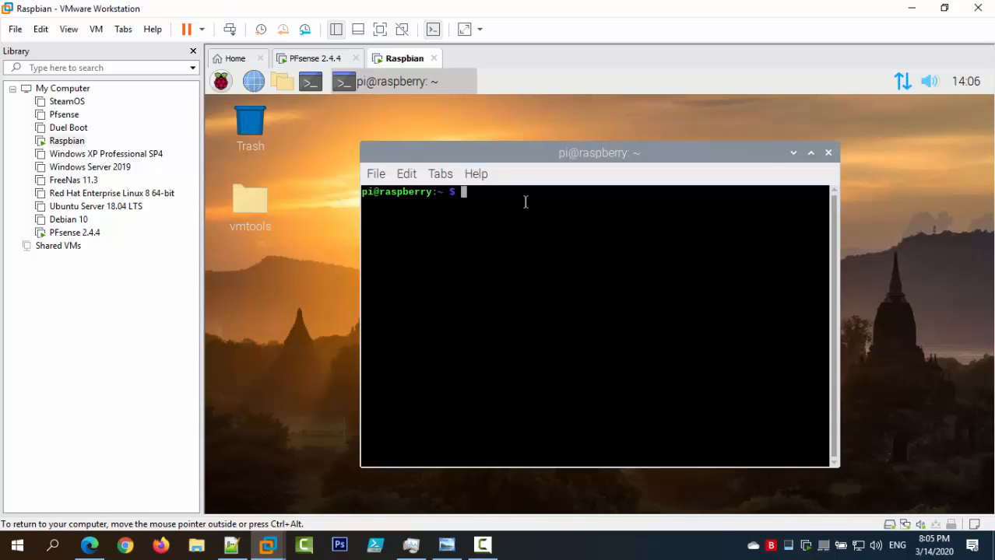
pyautogui.write('ping')
pyautogui.press('Home')
pyautogui.press('Delete')
pyautogui.press('Right')
pyautogui.press('Right')
pyautogui.press('Right')
pyautogui.press('BackSpace')
pyautogui.press('BackSpace')
pyautogui.press('BackSpace')
pyautogui.write('172.16.0.1')
pyautogui.press('Return')
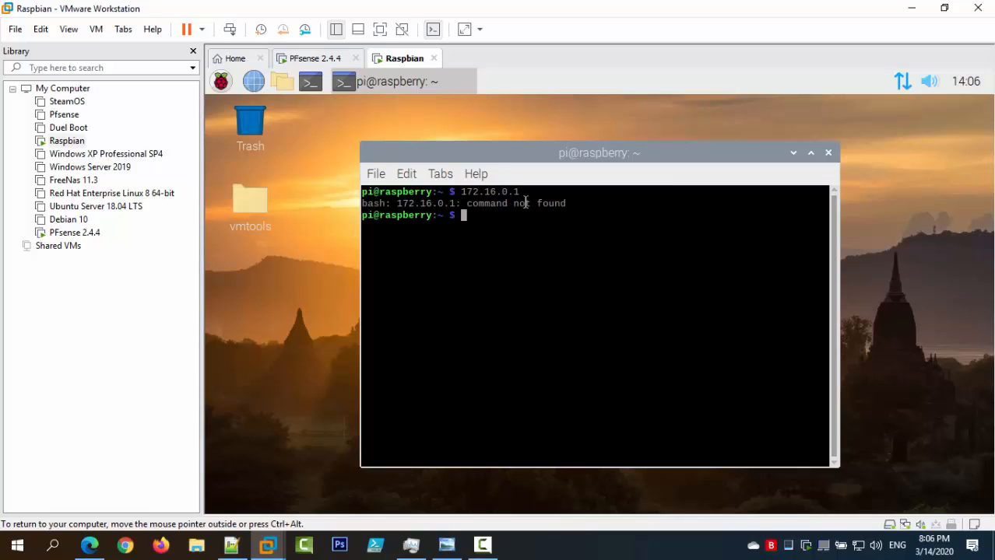
# Ping 172.16.0.1, google.com and 8.8.8.8, stopping each with Ctrl+Z.
pyautogui.write('ping 172.16.0.1')
pyautogui.press('Return')
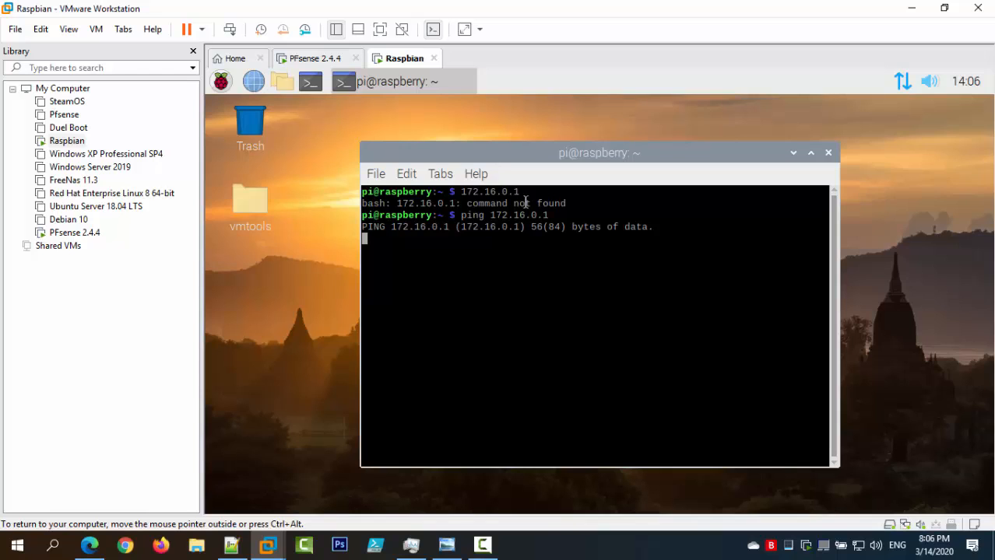
pyautogui.hotkey('ctrl', 'z')
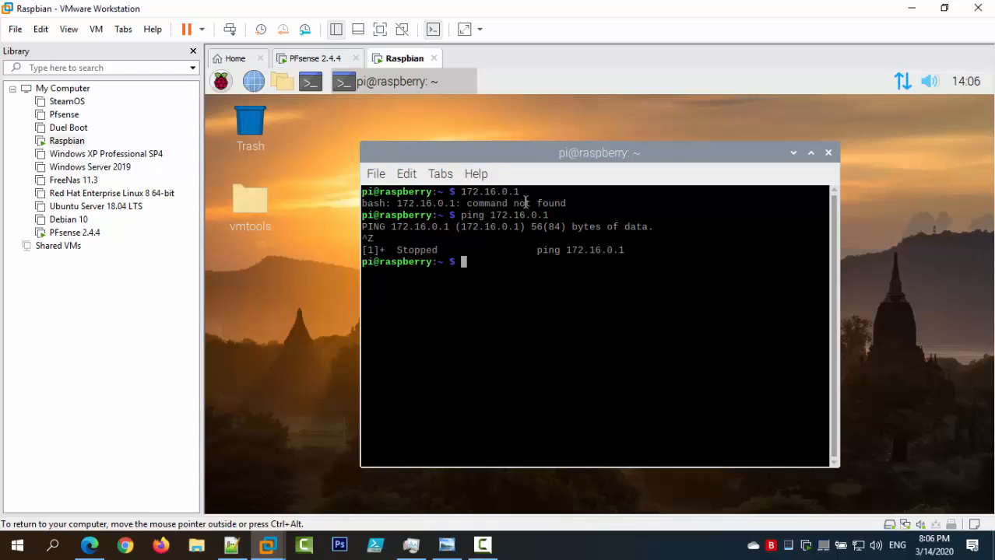
pyautogui.write('ping google.com')
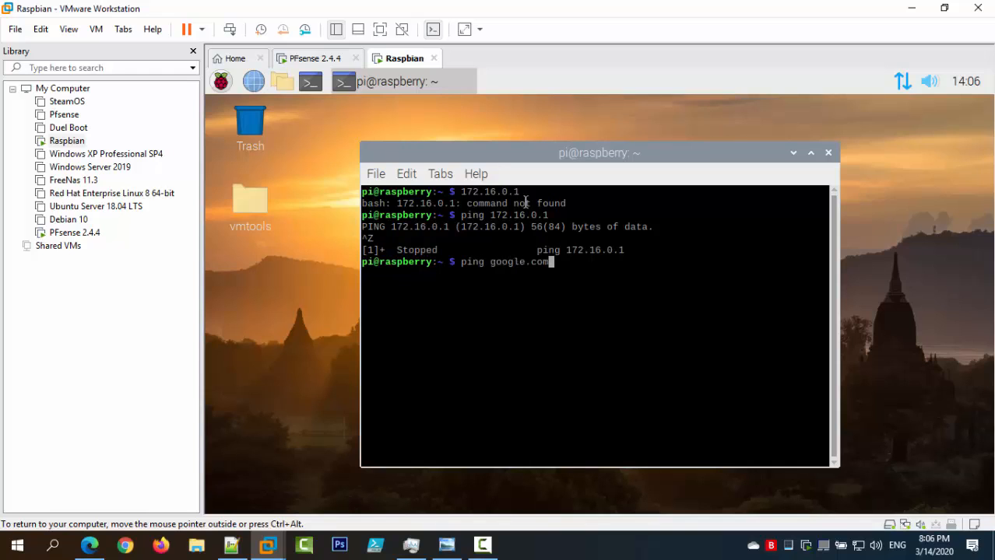
pyautogui.press('Return')
pyautogui.hotkey('ctrl', 'z')
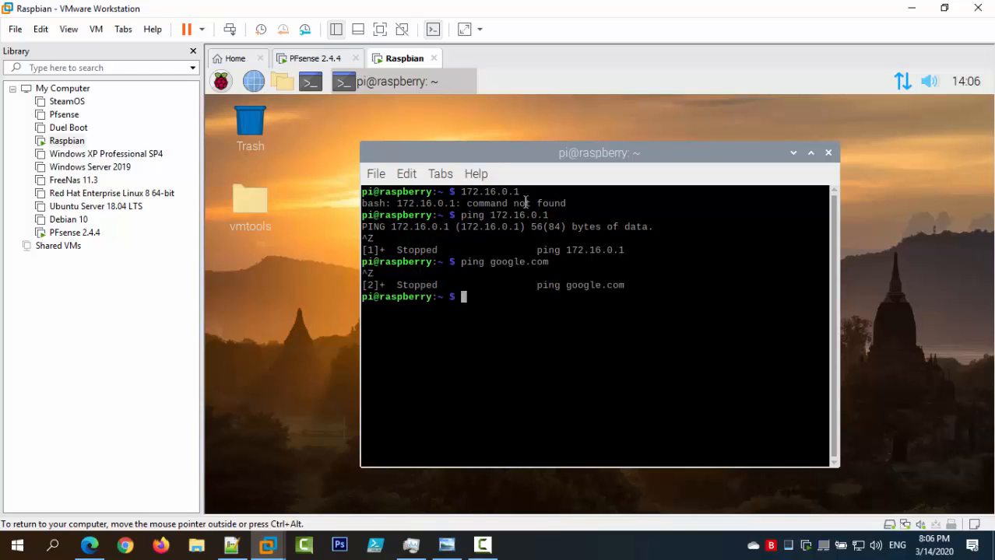
pyautogui.write('ping 8.8.8.8')
pyautogui.press('Return')
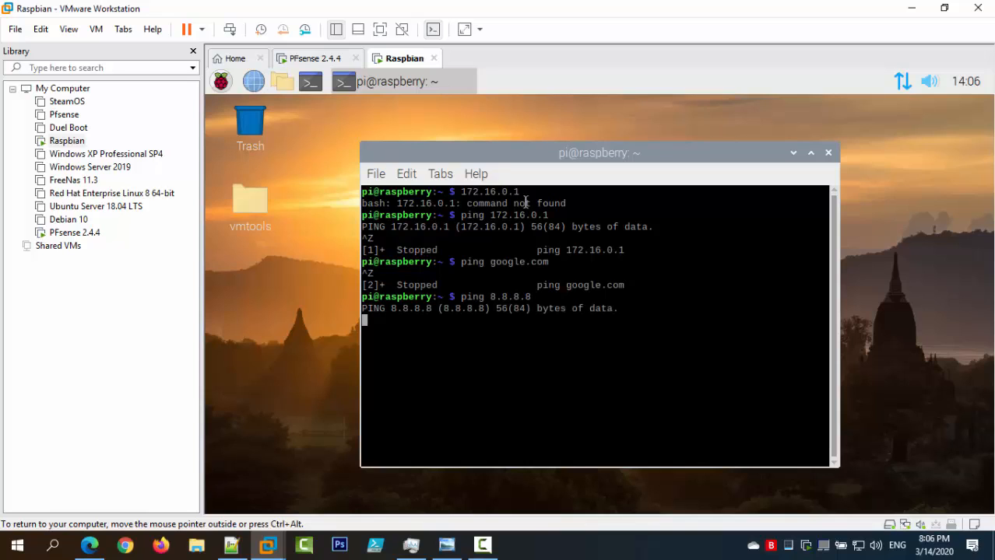
pyautogui.hotkey('ctrl', 'z')
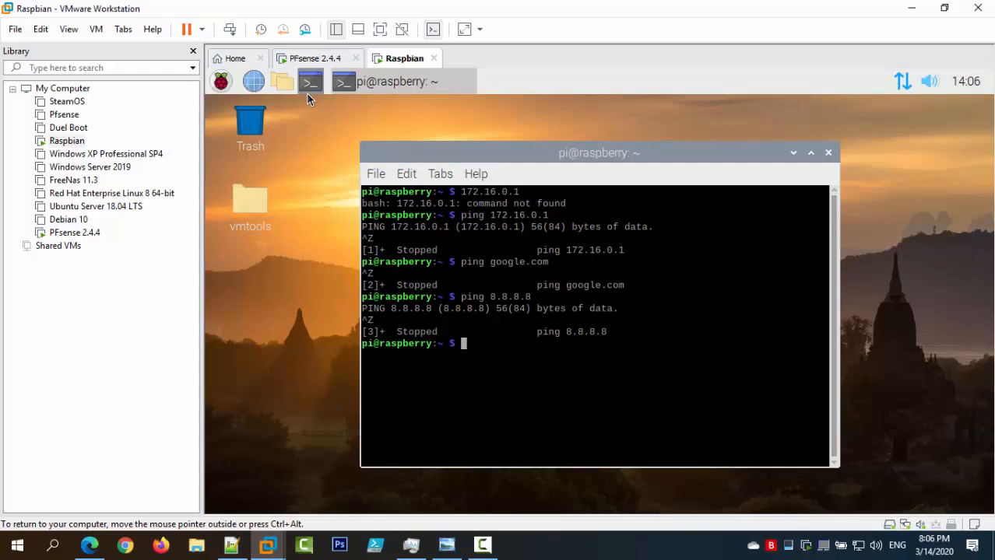
# Launch the Raspbian web browser, nudge the terminal window, and bring up the Notepad++ notes.
pyautogui.click(253, 84)
pyautogui.click(309, 127)
pyautogui.moveTo(423, 151); pyautogui.dragTo(415, 145)
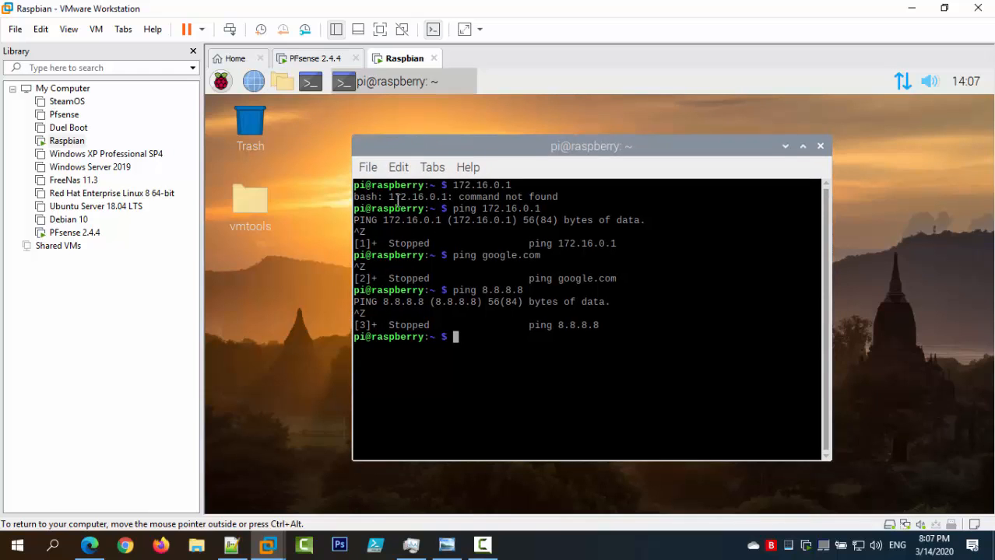
pyautogui.click(232, 546)
# In the PFSense Lab notes, highlight the setup, OS (Windows Server, Linux Server) and networking sections.
pyautogui.click(173, 62)
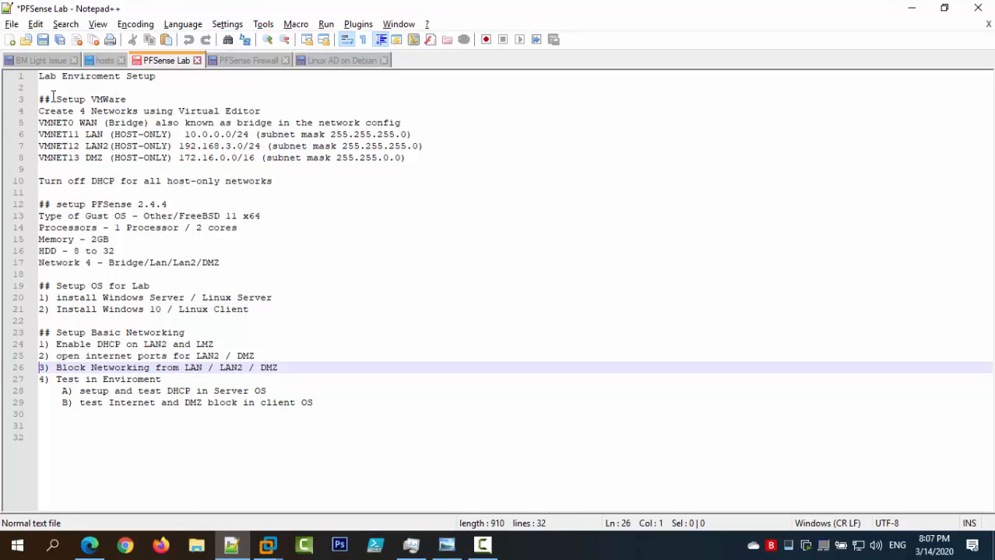
pyautogui.moveTo(39, 99); pyautogui.dragTo(225, 264)
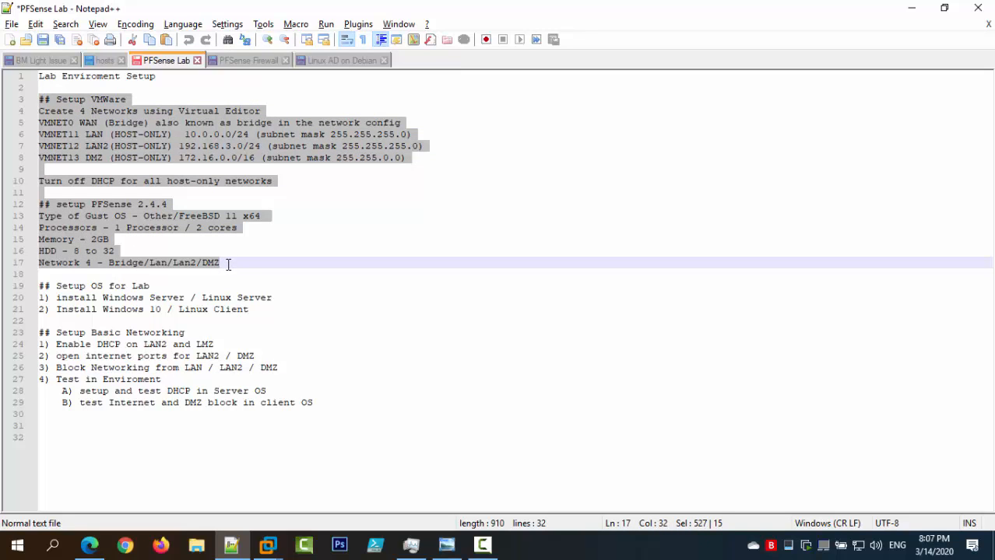
pyautogui.moveTo(249, 309); pyautogui.dragTo(39, 286)
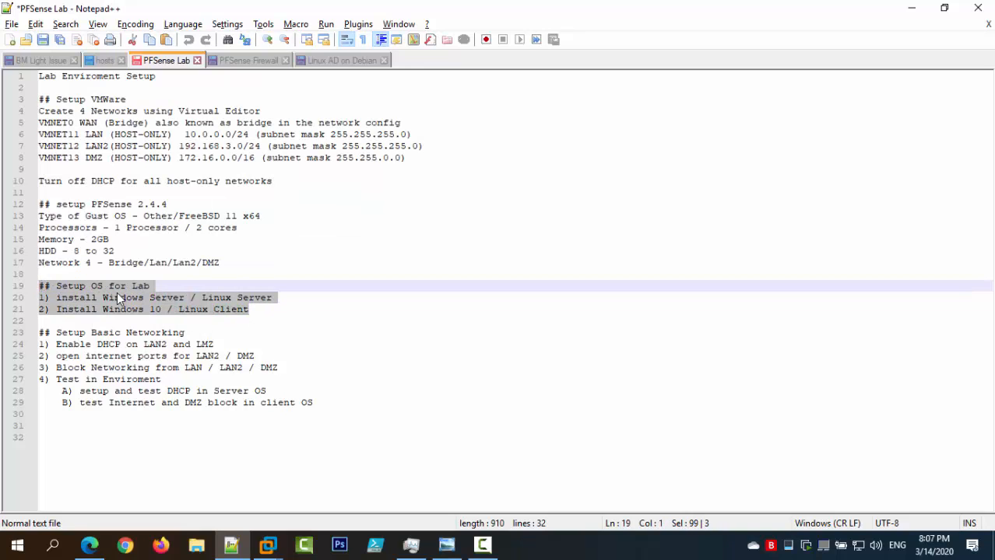
pyautogui.click(280, 308)
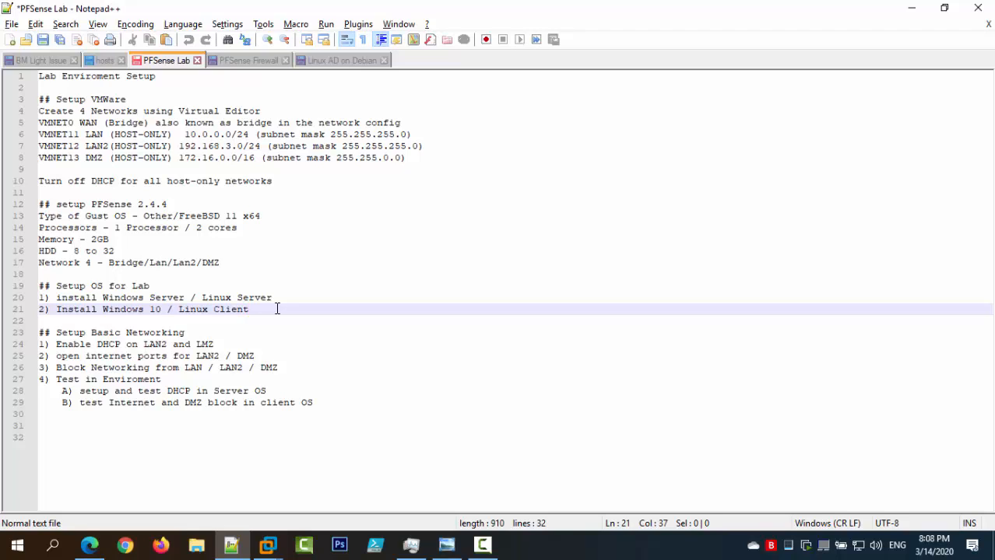
pyautogui.click(184, 298)
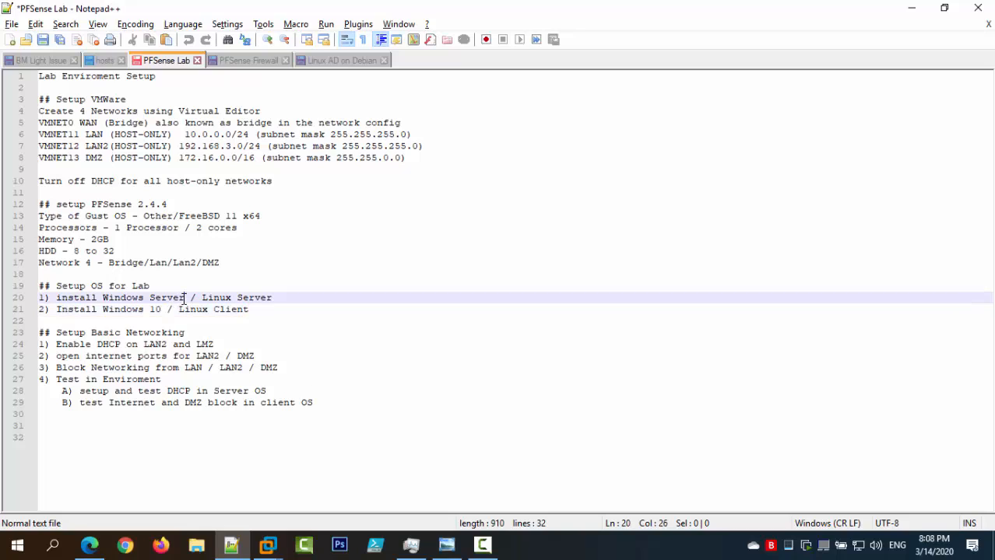
pyautogui.moveTo(185, 298); pyautogui.dragTo(102, 298)
pyautogui.moveTo(290, 298); pyautogui.dragTo(201, 297)
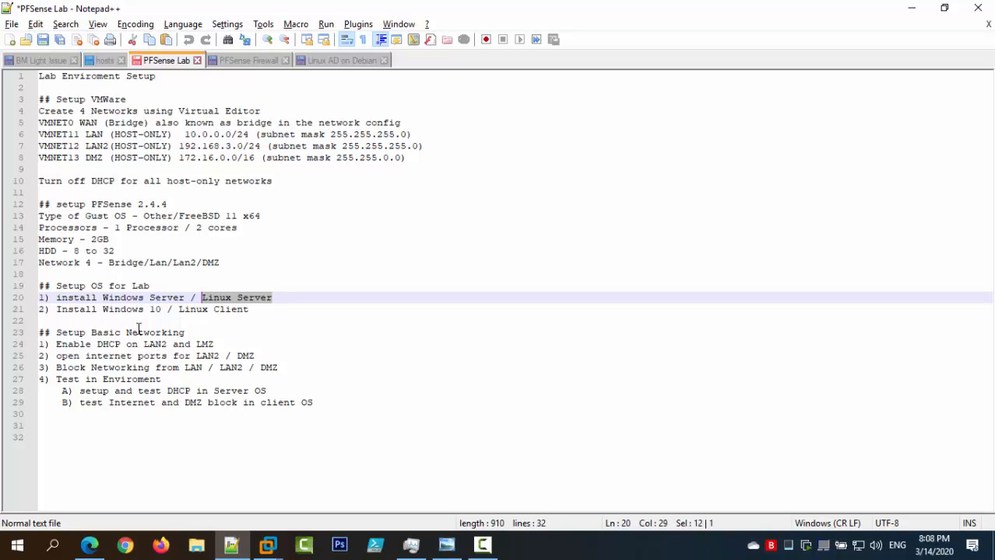
pyautogui.moveTo(314, 402); pyautogui.dragTo(45, 335)
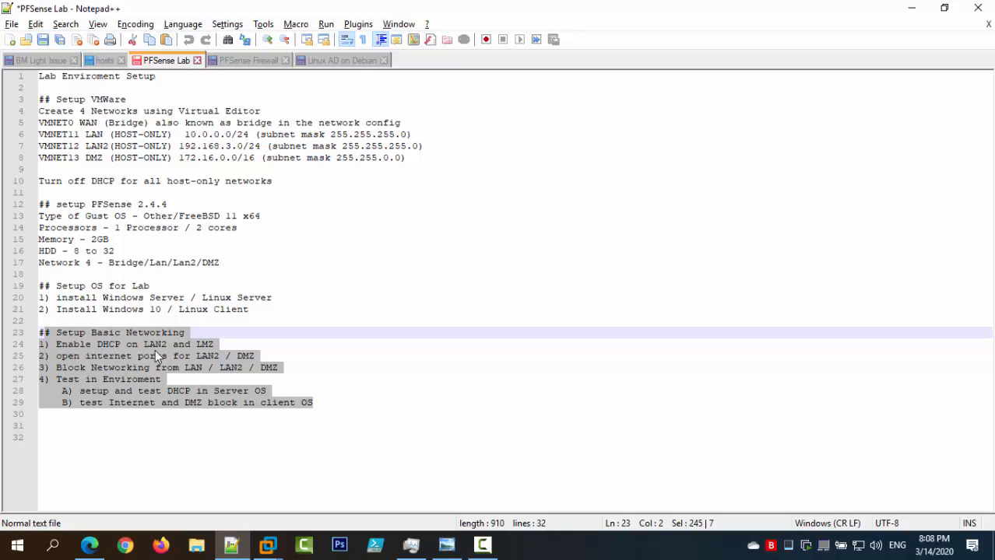
# Correct 'LMZ' to 'DMZ' on line 24.
pyautogui.click(201, 345)
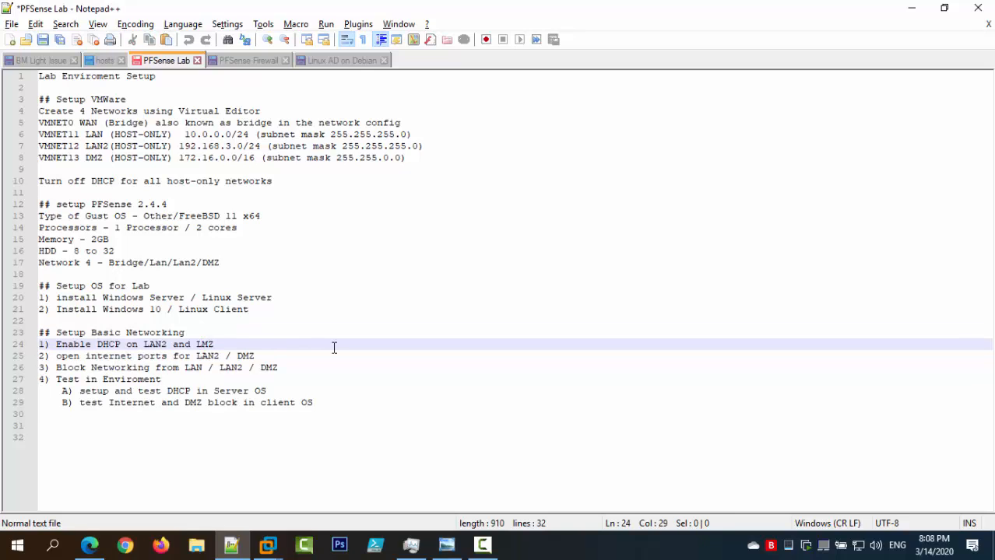
pyautogui.press('BackSpace')
pyautogui.write('D')
pyautogui.press('End')
pyautogui.click(251, 67)
pyautogui.scroll(20, 269, 124)
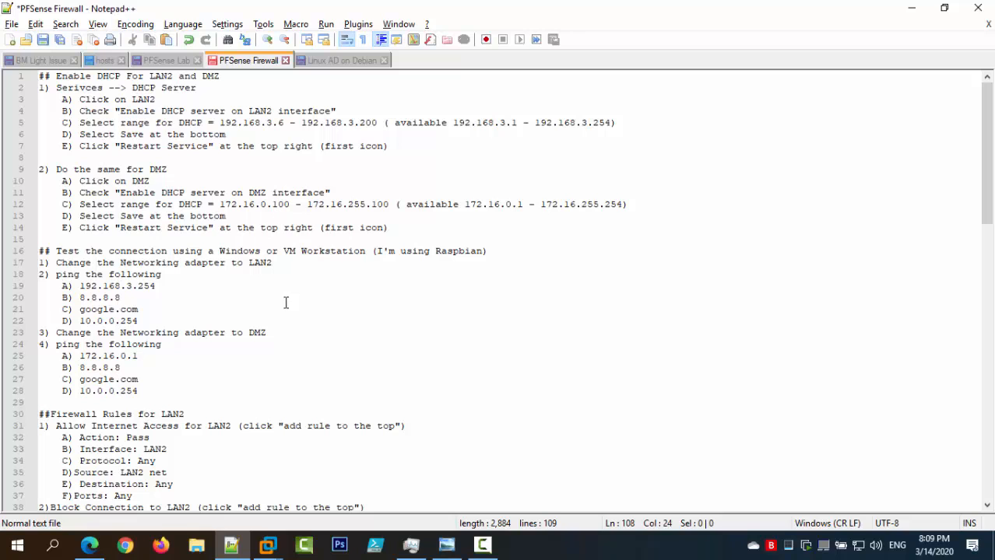
pyautogui.moveTo(985, 155); pyautogui.dragTo(984, 207)
pyautogui.click(983, 211)
pyautogui.scroll(-20, 225, 224)
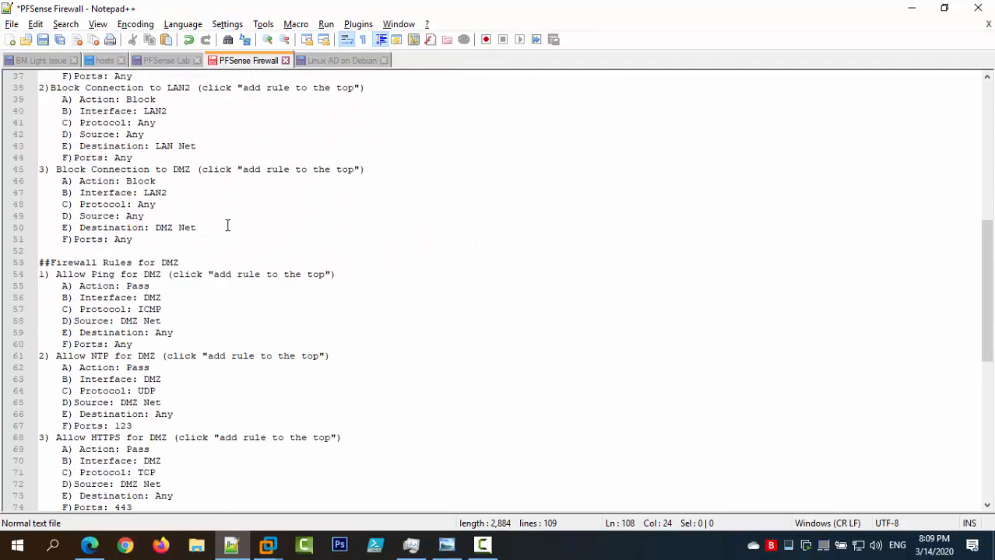
pyautogui.scroll(-1, 297, 244)
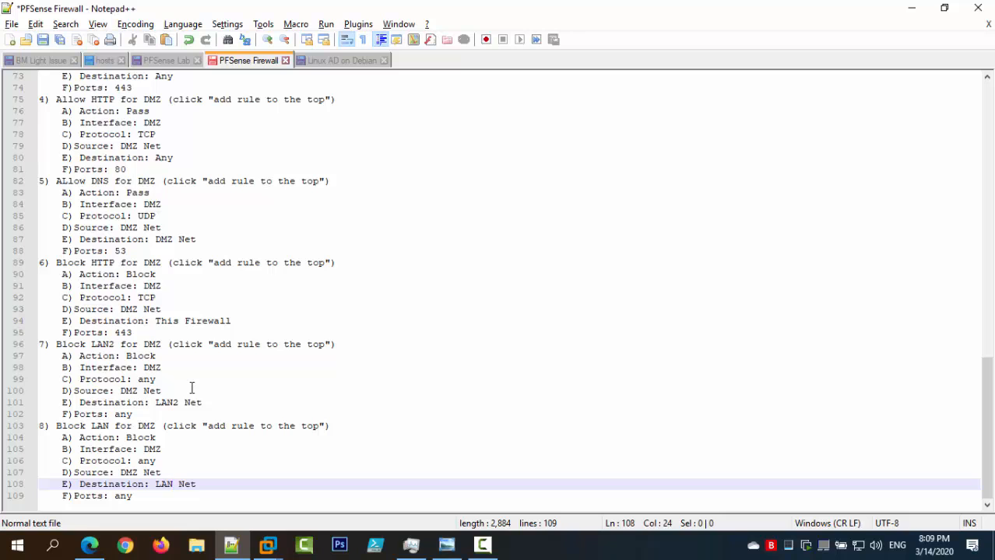
pyautogui.scroll(12, 192, 387)
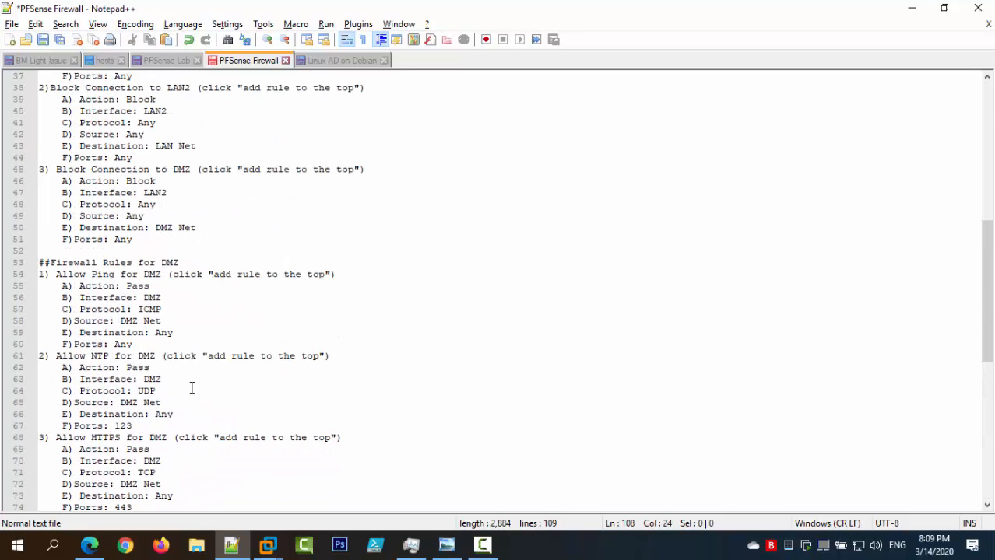
pyautogui.scroll(12, 192, 388)
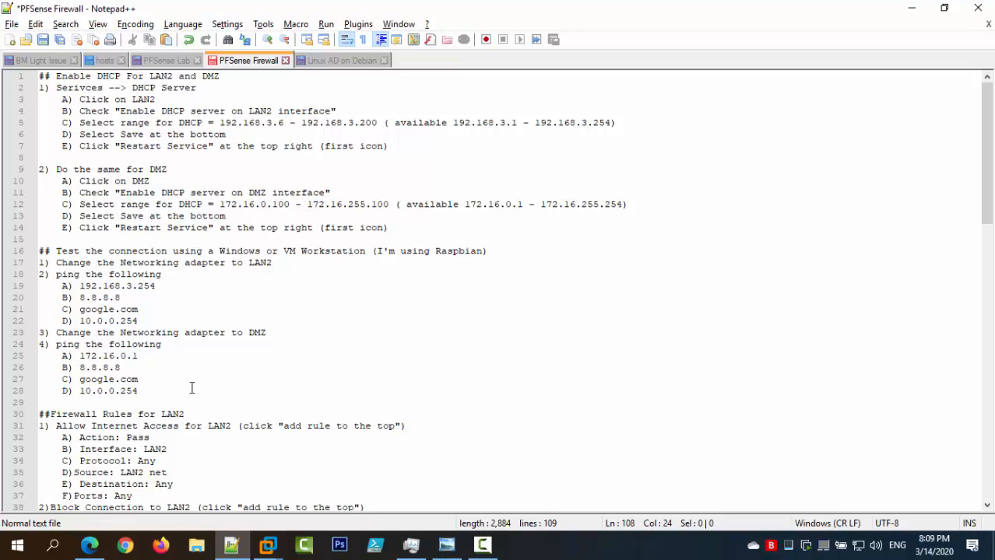
pyautogui.click(156, 60)
pyautogui.moveTo(412, 157); pyautogui.dragTo(30, 119)
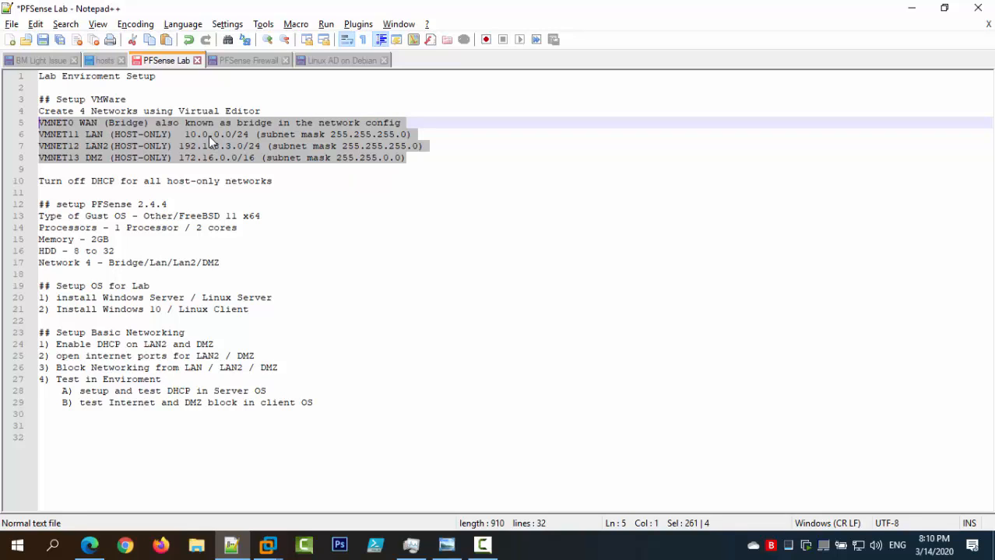
pyautogui.click(912, 8)
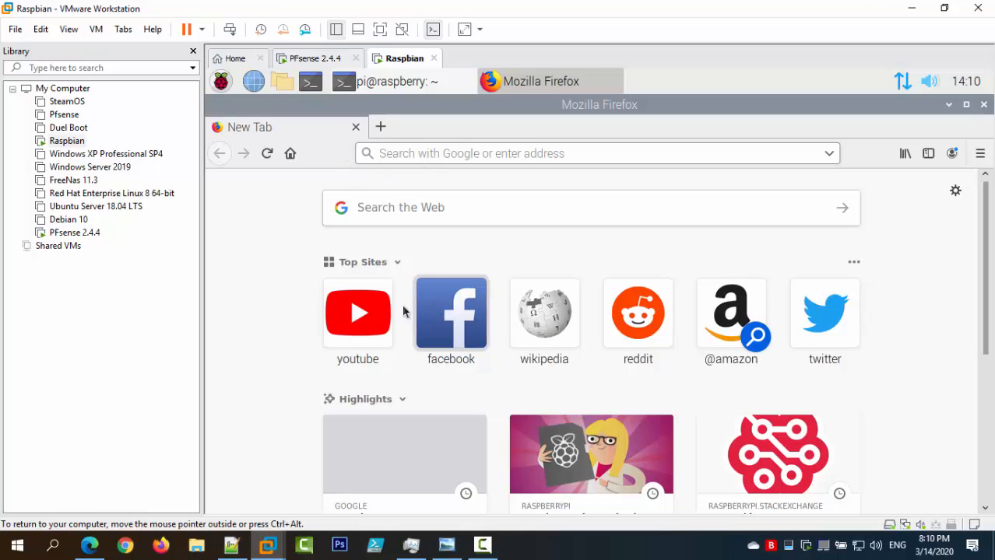
# Try opening YouTube in Firefox, then close Firefox and the terminal.
pyautogui.click(376, 315)
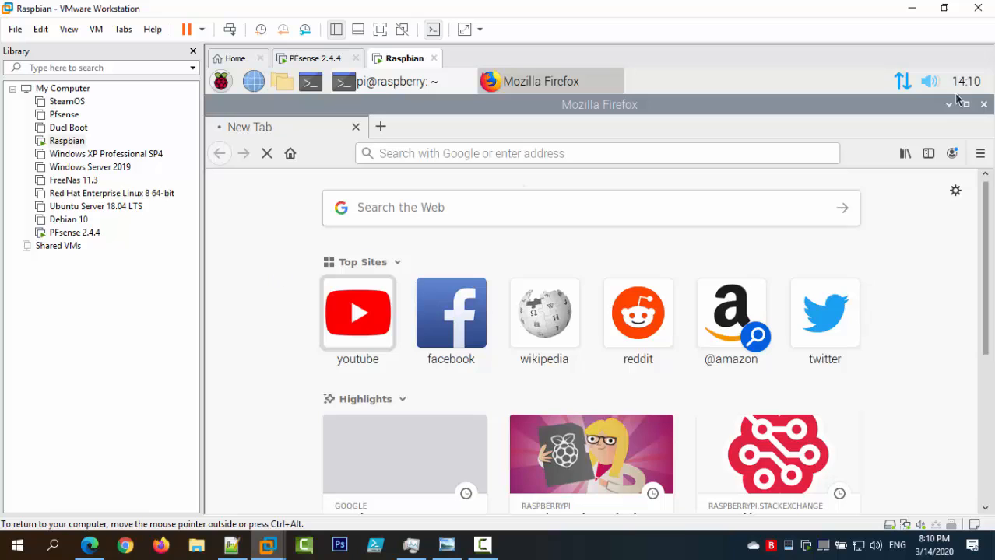
pyautogui.click(983, 104)
pyautogui.click(820, 145)
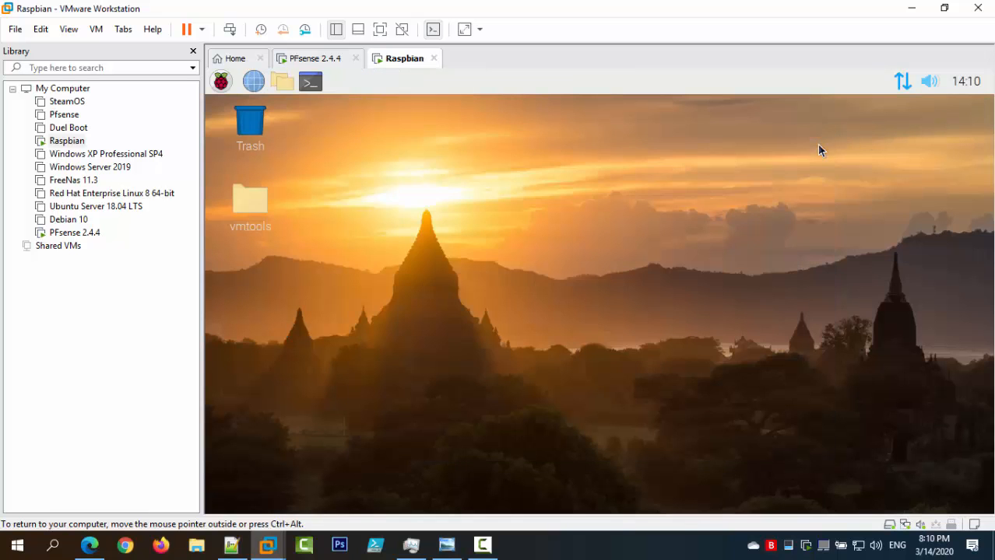
# Reconnect the Raspbian VM's network adapter, connect to the network, and open a new terminal.
pyautogui.click(911, 526)
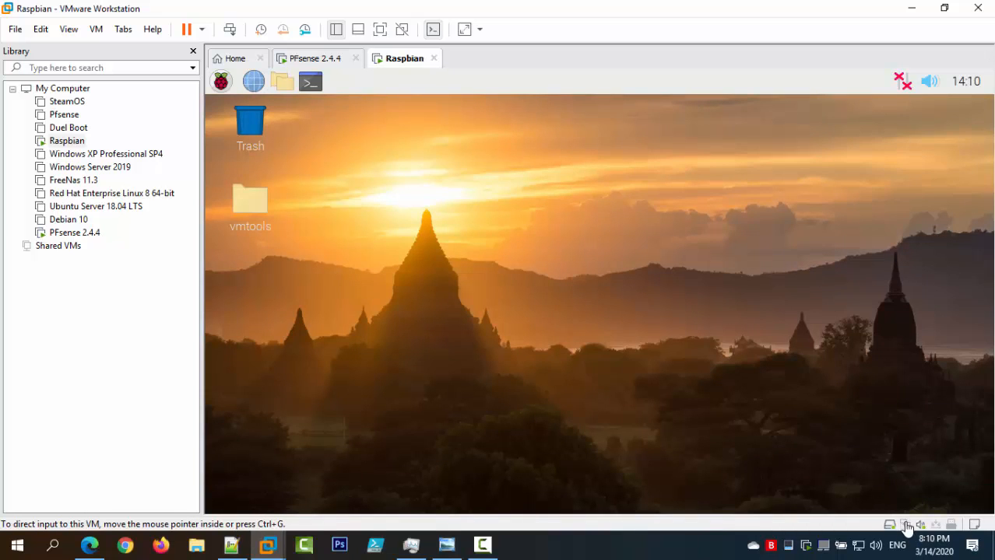
pyautogui.click(906, 528)
pyautogui.click(918, 489)
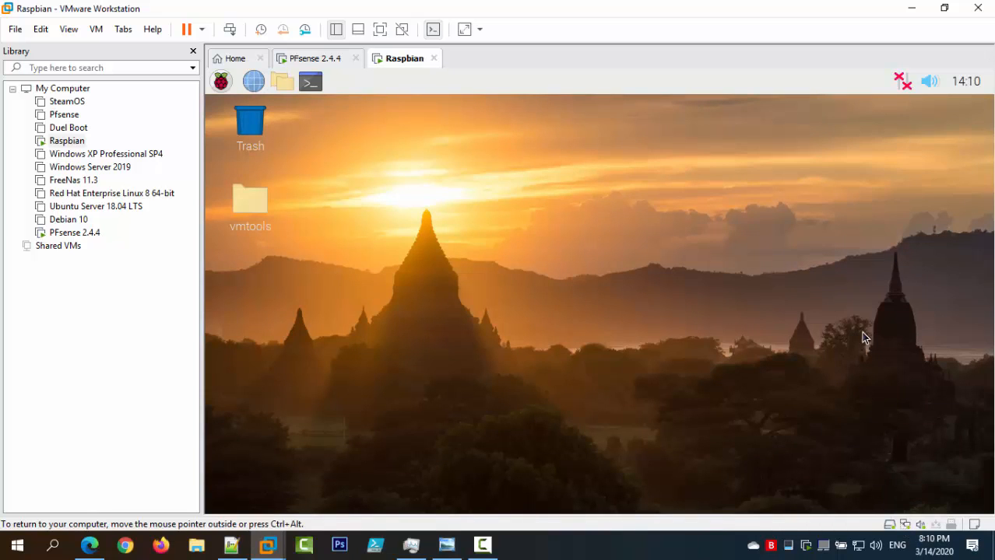
pyautogui.moveTo(901, 96)
pyautogui.click(307, 85)
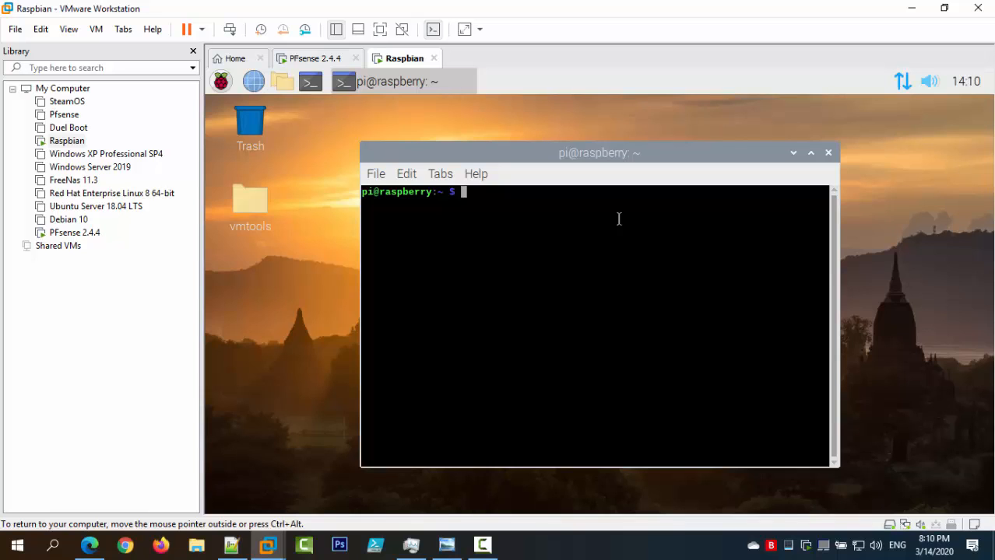
# Run ifconfig, note the eth0 address 172.16.94.183, close the terminal, and check the network menu.
pyautogui.write('ifconfig')
pyautogui.press('Return')
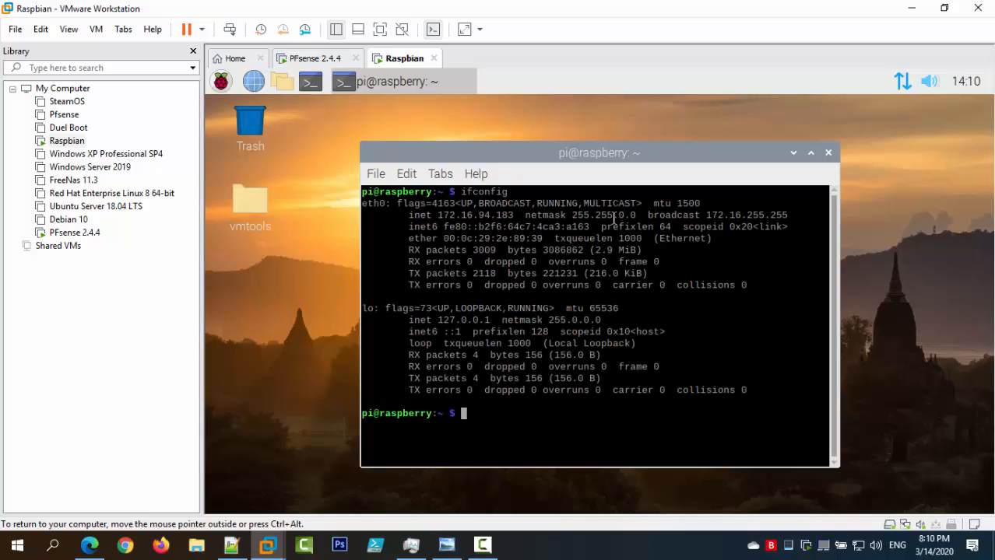
pyautogui.moveTo(514, 215); pyautogui.dragTo(439, 218)
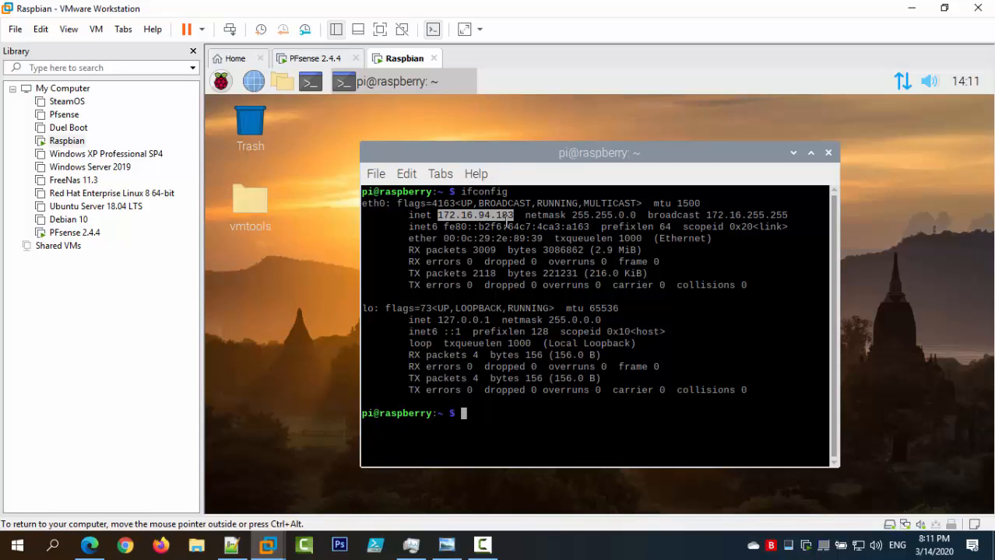
pyautogui.click(828, 153)
pyautogui.moveTo(910, 81)
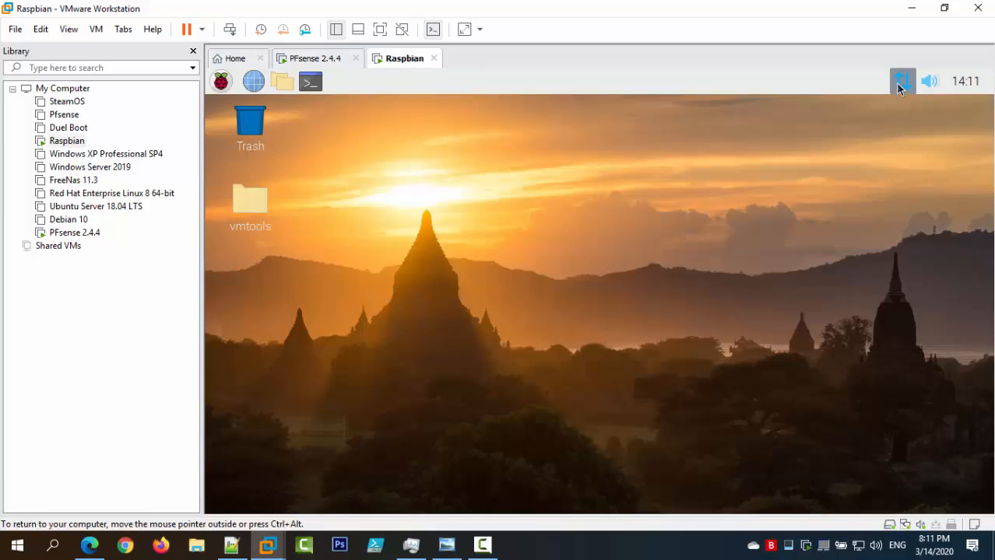
pyautogui.click(898, 85)
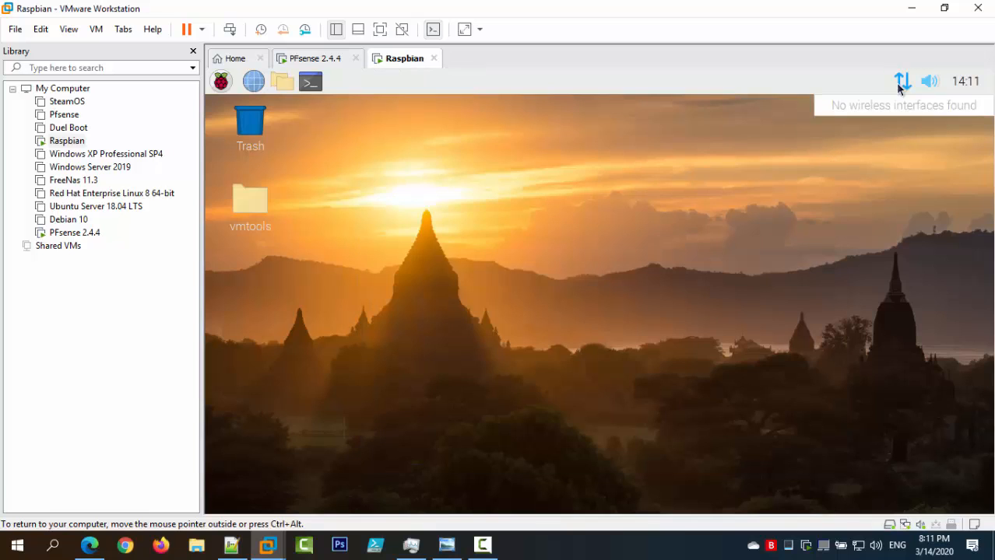
pyautogui.click(312, 82)
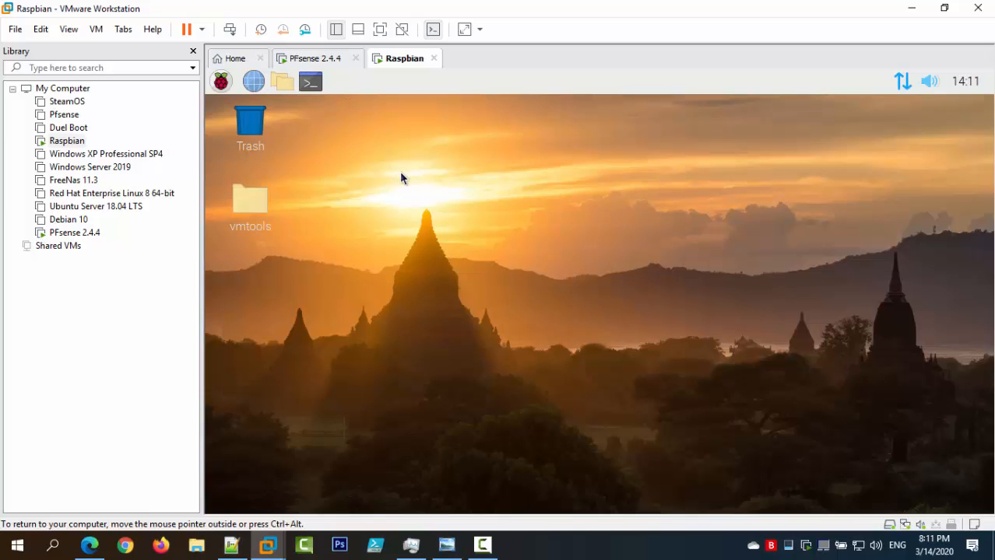
# Rerun ifconfig and ip link, close the terminal, and read eth0 status 169.254.229.34/16.
pyautogui.click(309, 92)
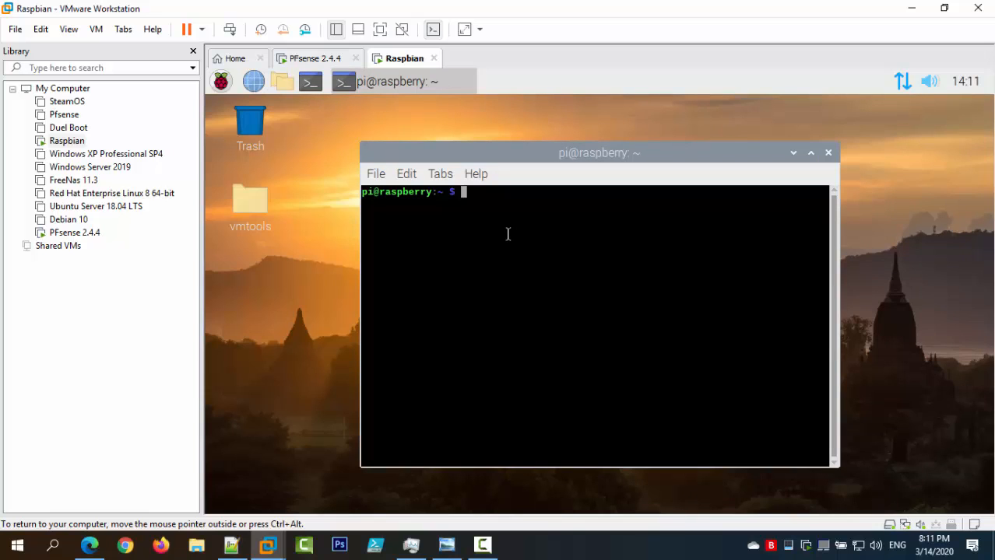
pyautogui.write('ifconfig')
pyautogui.press('Return')
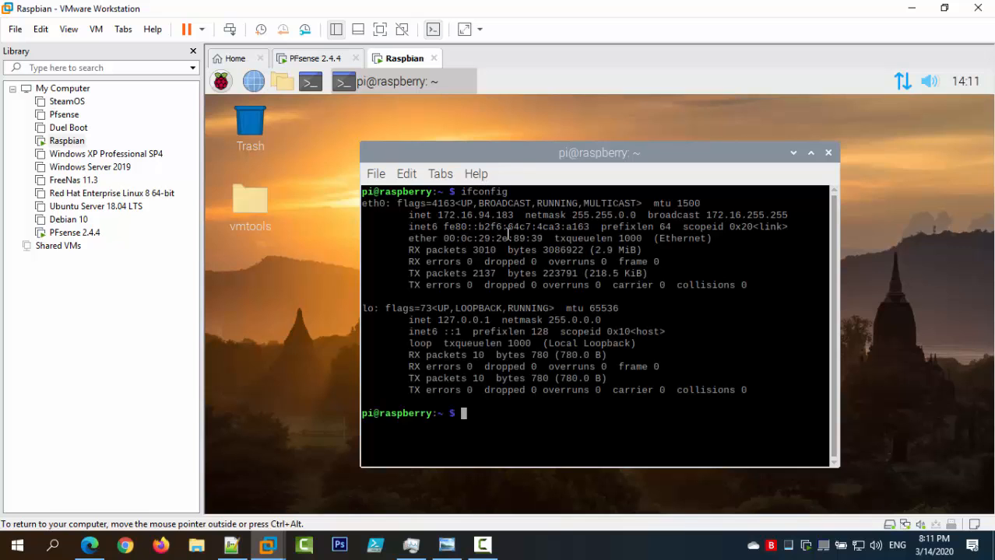
pyautogui.write('ip link')
pyautogui.press('Return')
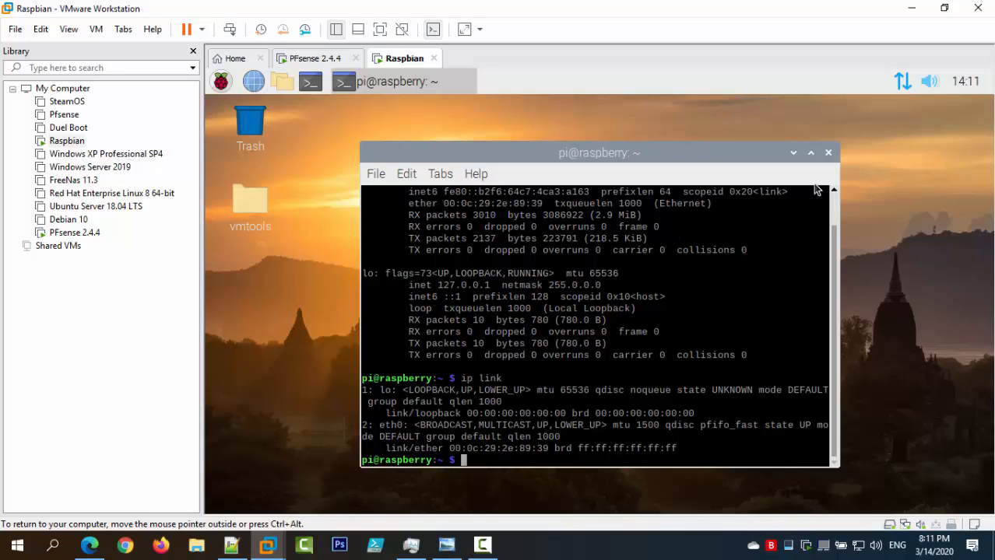
pyautogui.click(829, 152)
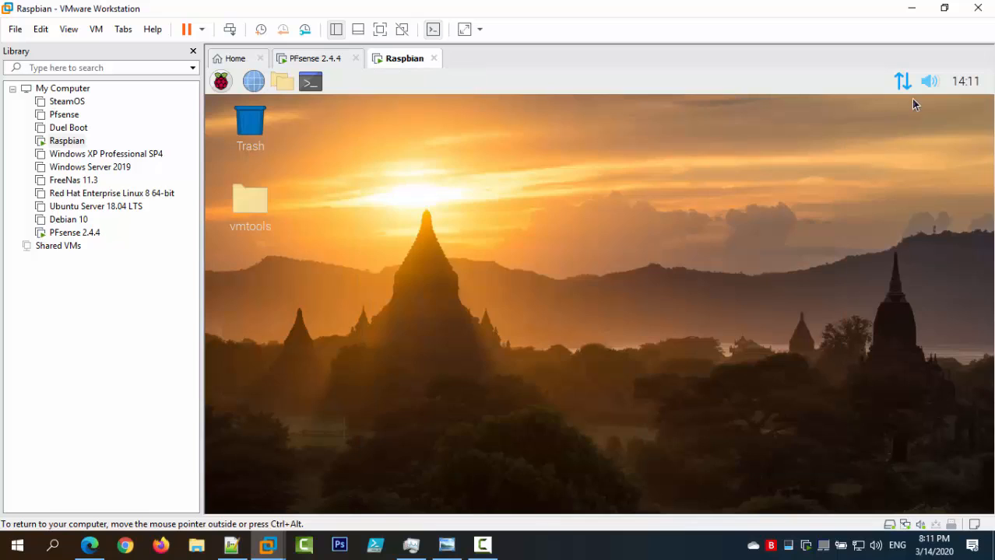
pyautogui.moveTo(912, 89)
# Redisplay the pfSense 2.4.4 console menu showing WAN, LAN, LAN2 and DMZ addresses, then release input.
pyautogui.click(311, 60)
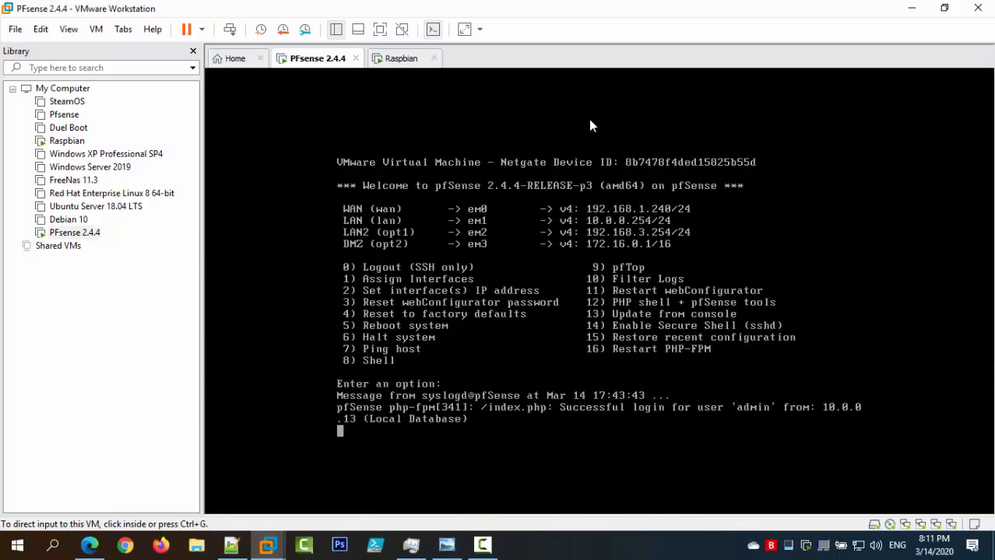
pyautogui.click(602, 366)
pyautogui.press('Return')
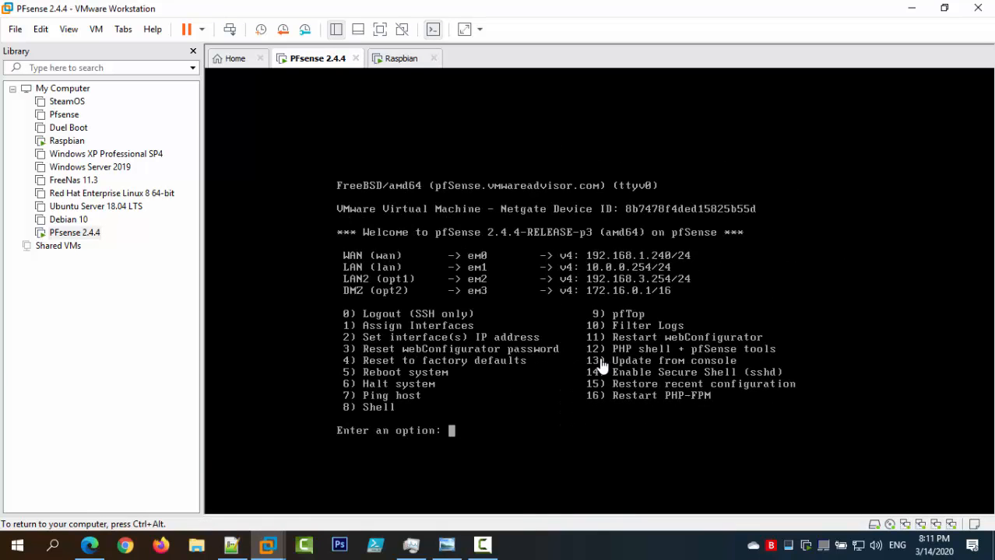
pyautogui.hotkey('ctrl', 'alt')
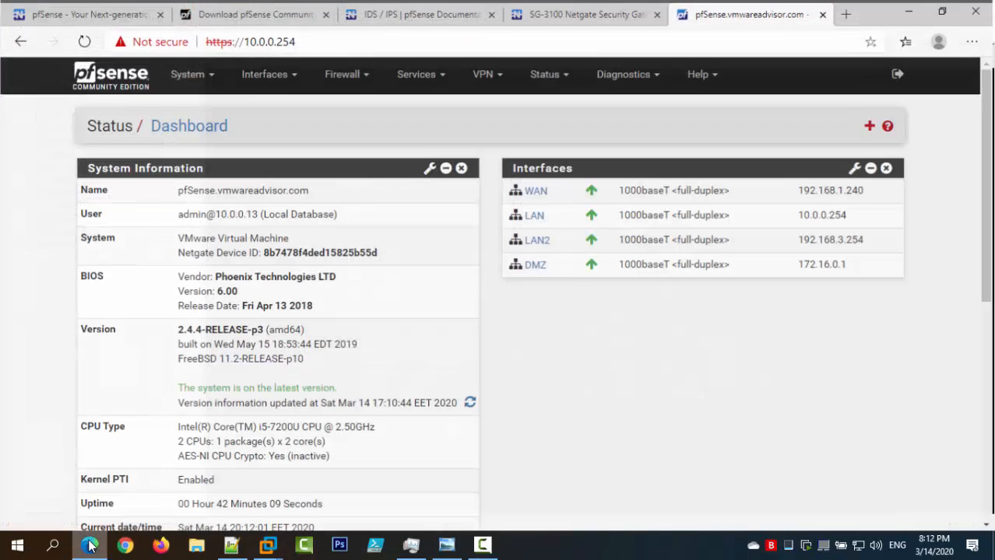
# Compare the pfSense dashboard at 10.0.0.254 in the browser with the VM console.
pyautogui.click(90, 545)
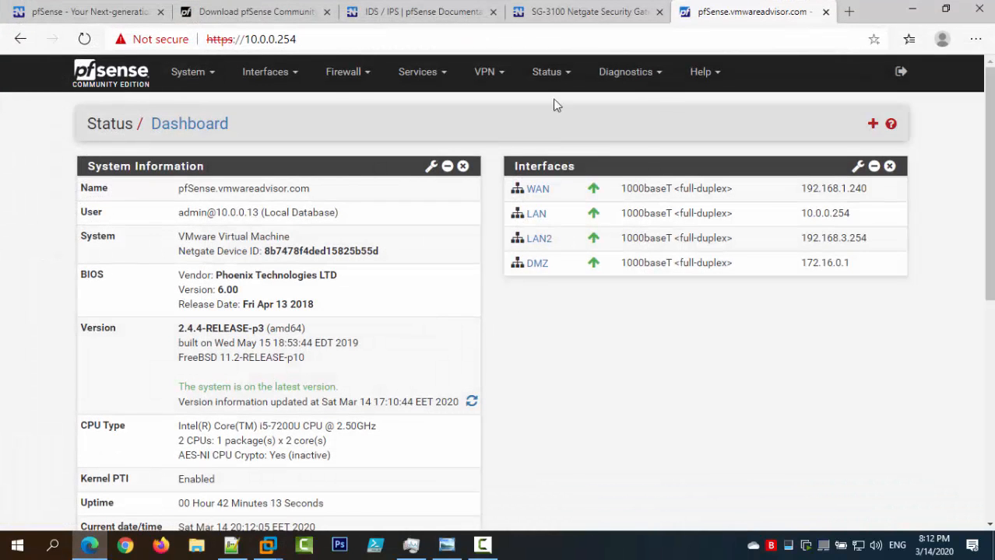
pyautogui.click(307, 39)
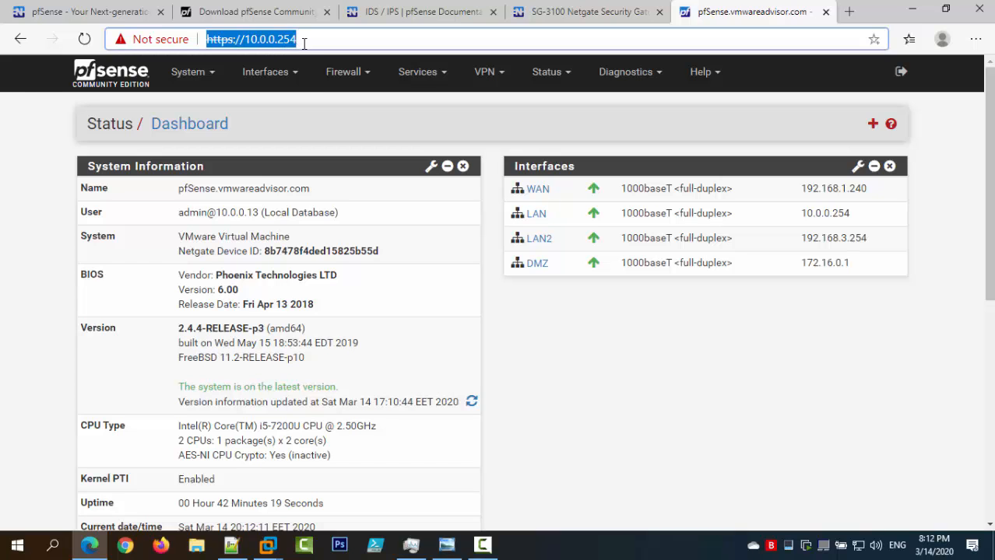
pyautogui.moveTo(269, 548)
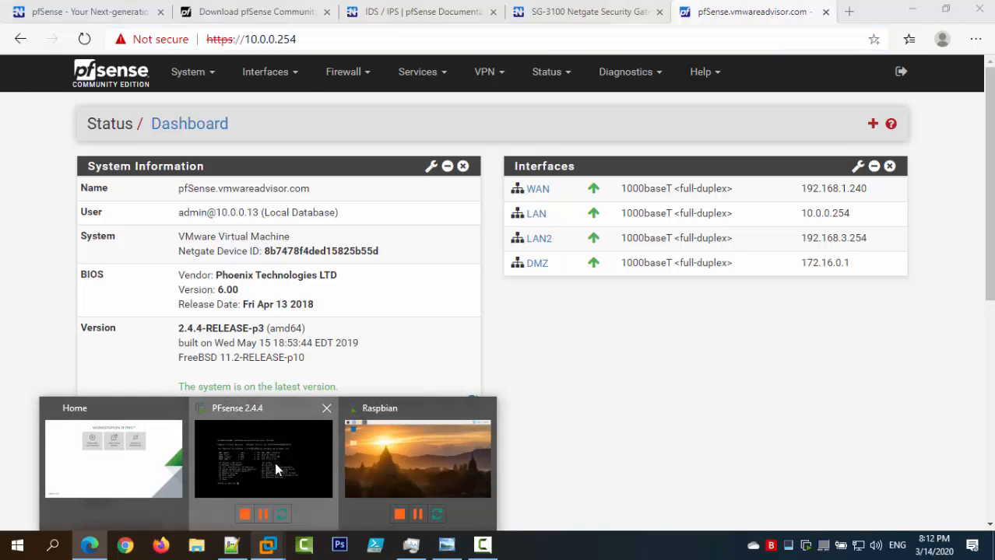
pyautogui.click(274, 462)
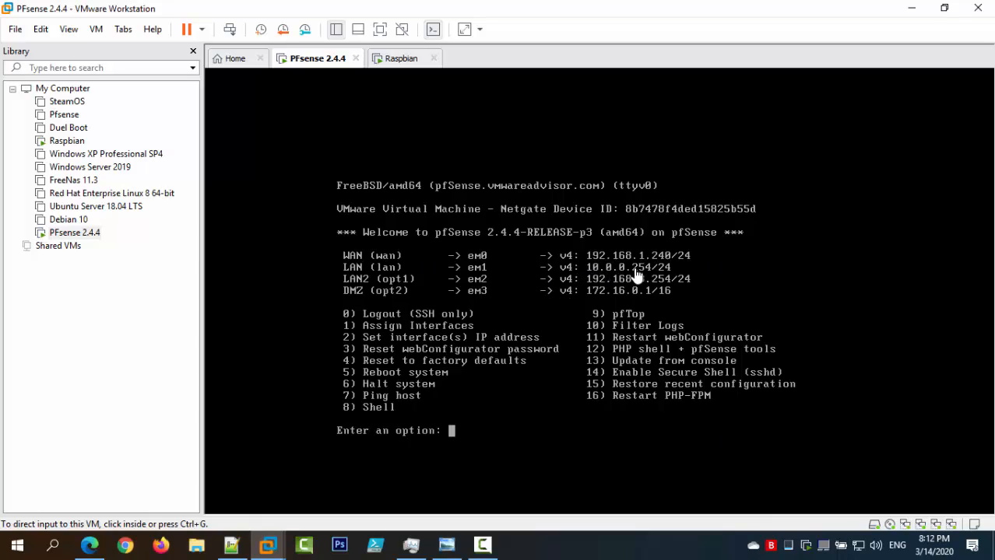
pyautogui.click(89, 545)
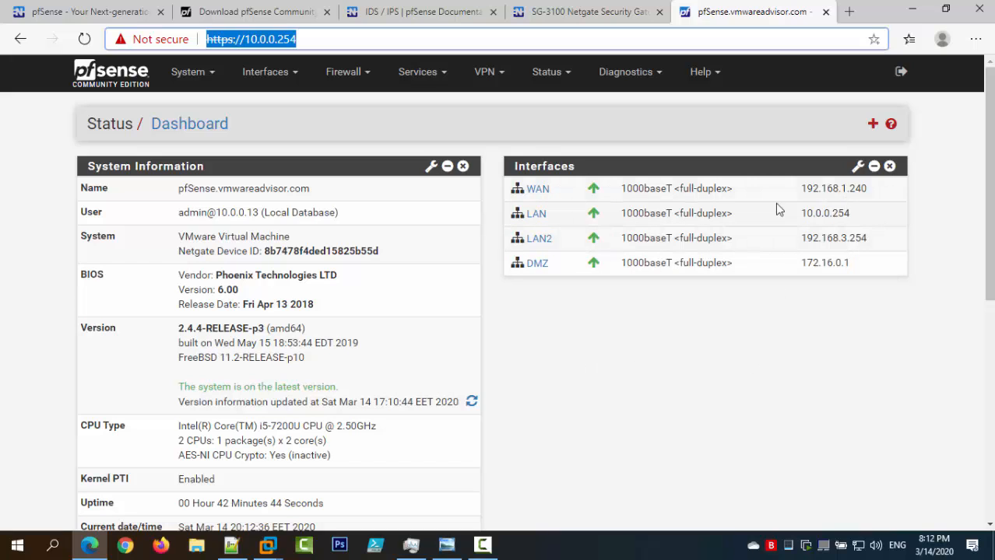
# Point out the WAN interface row and the hostname pfSense.vmwareadvisor.com on the dashboard.
pyautogui.moveTo(864, 190); pyautogui.dragTo(802, 215)
pyautogui.click(802, 215)
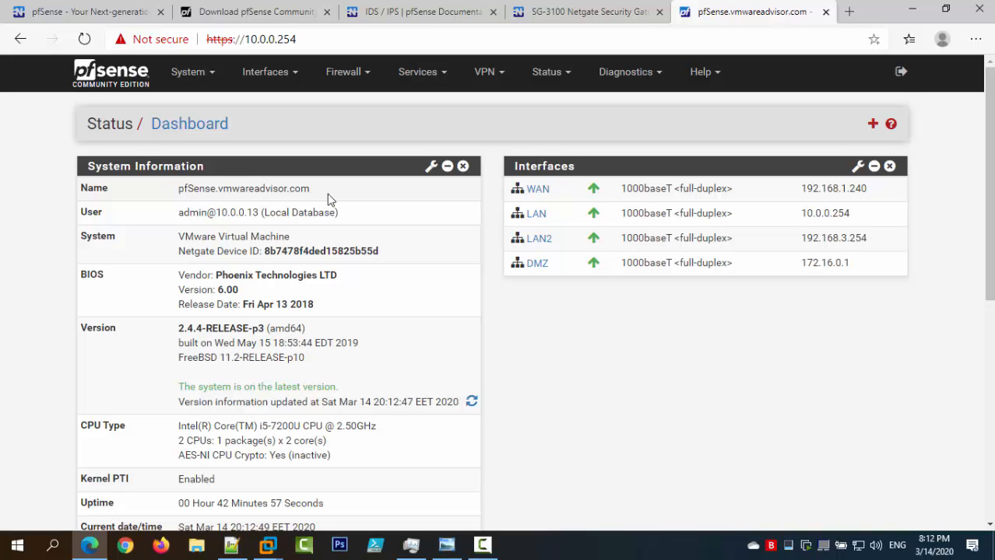
pyautogui.doubleClick(249, 188)
pyautogui.click(288, 189)
pyautogui.moveTo(310, 188); pyautogui.dragTo(221, 188)
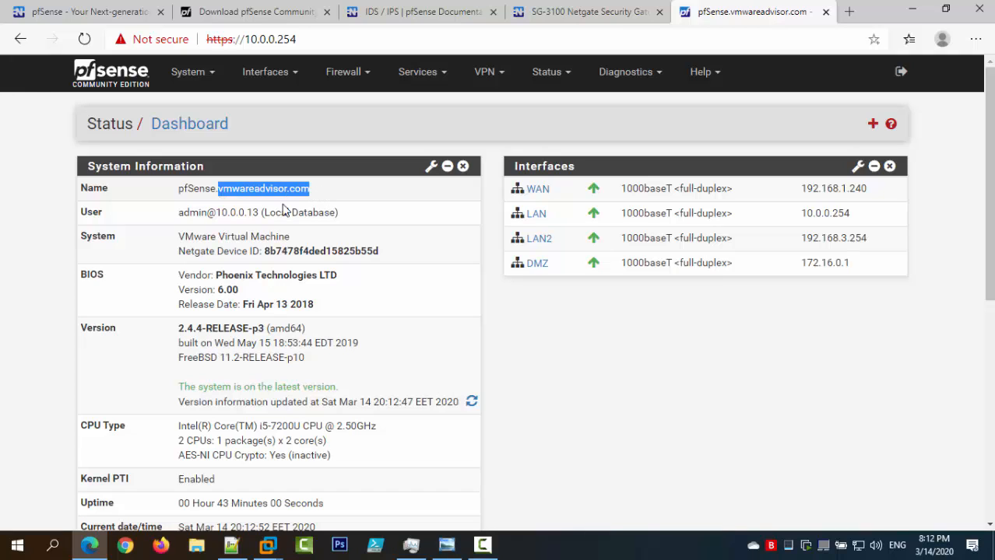
pyautogui.click(318, 191)
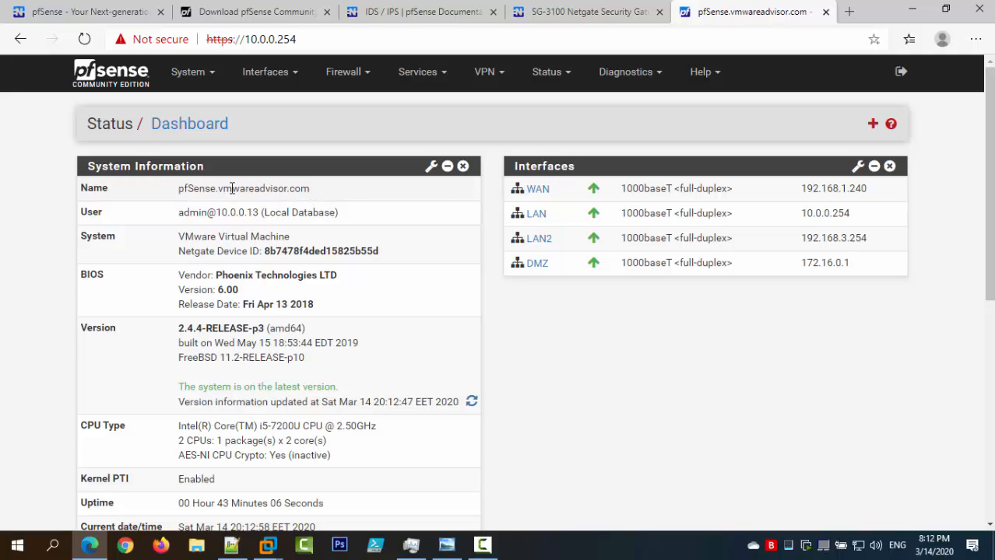
pyautogui.moveTo(309, 189); pyautogui.dragTo(176, 190)
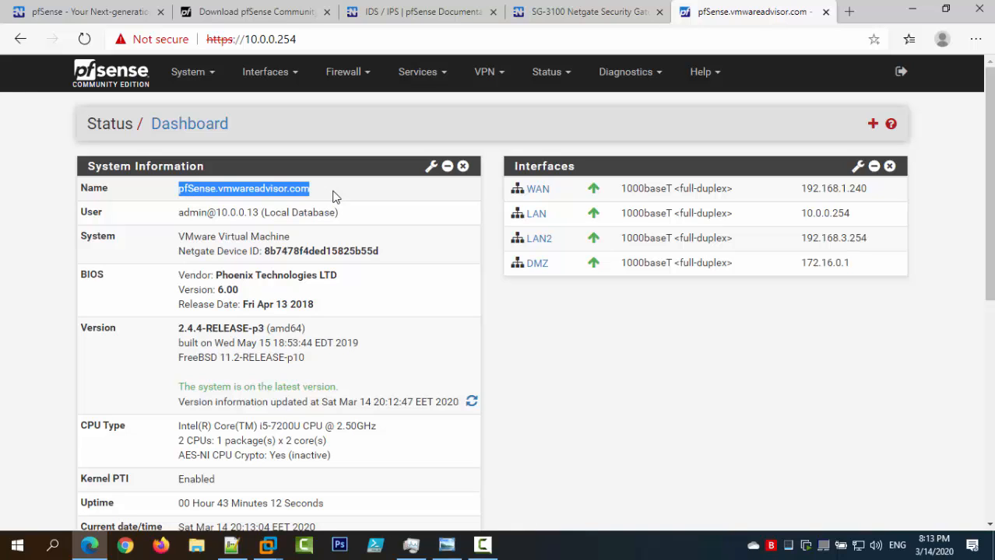
pyautogui.scroll(-4, 372, 221)
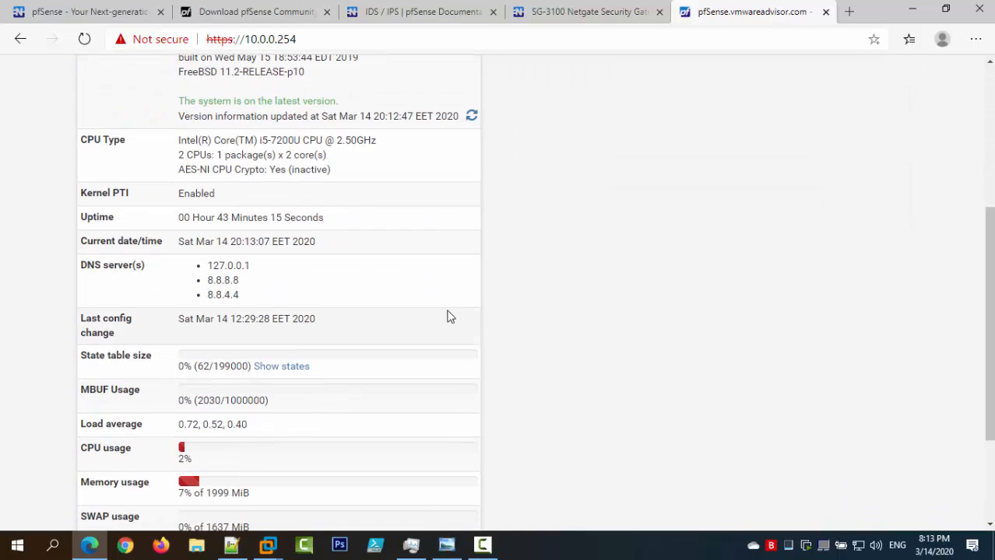
pyautogui.scroll(4, 413, 308)
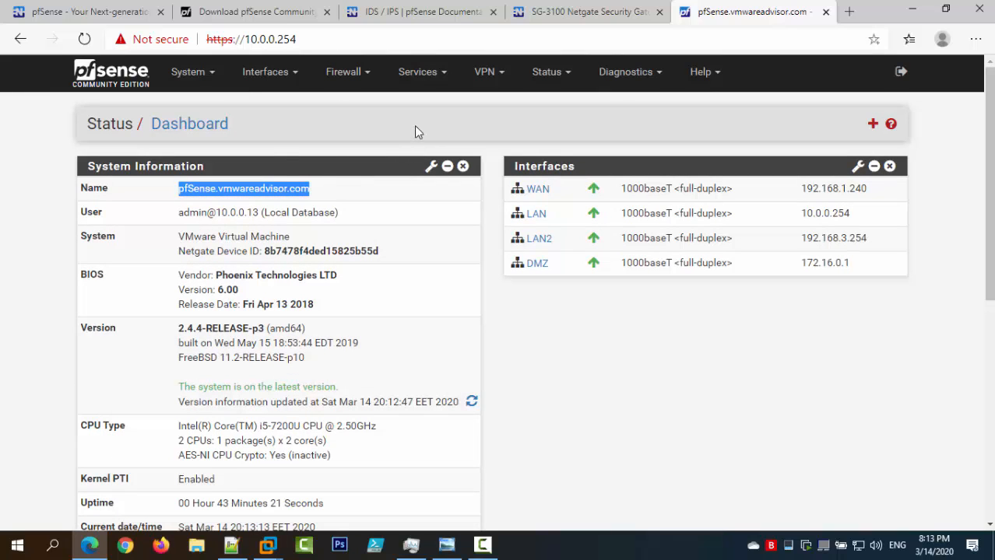
# Open Services > DHCP Server for LAN, then switch to the Notepad++ notes.
pyautogui.click(422, 83)
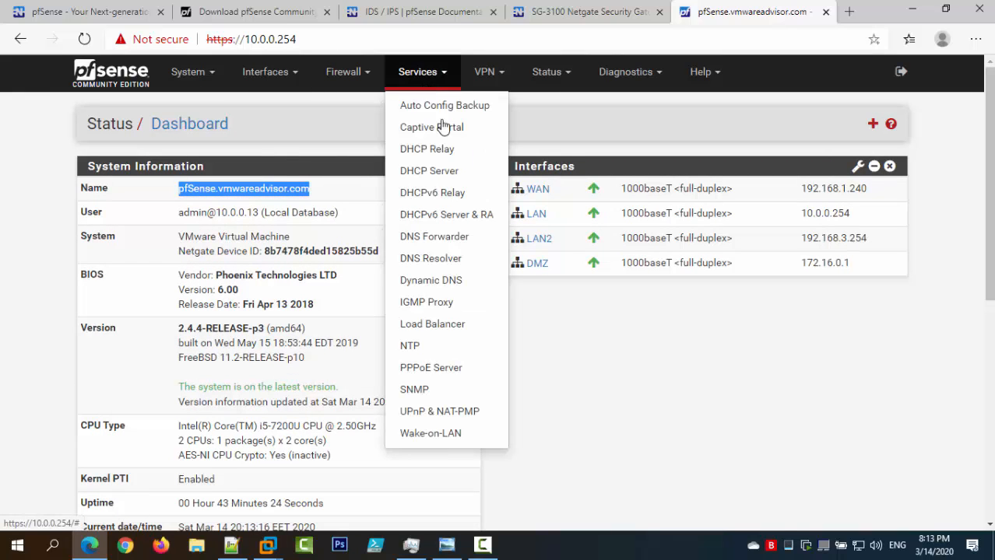
pyautogui.click(465, 171)
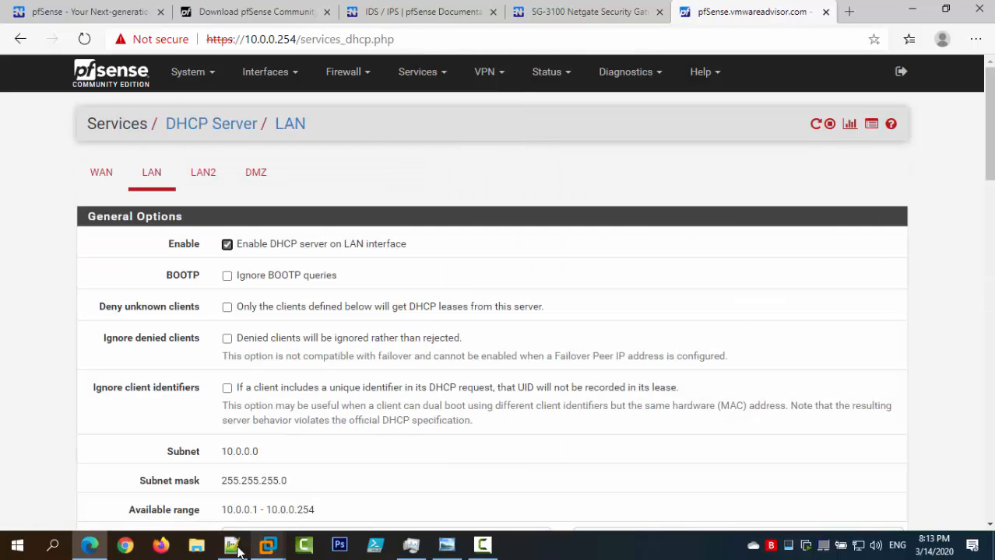
pyautogui.click(231, 545)
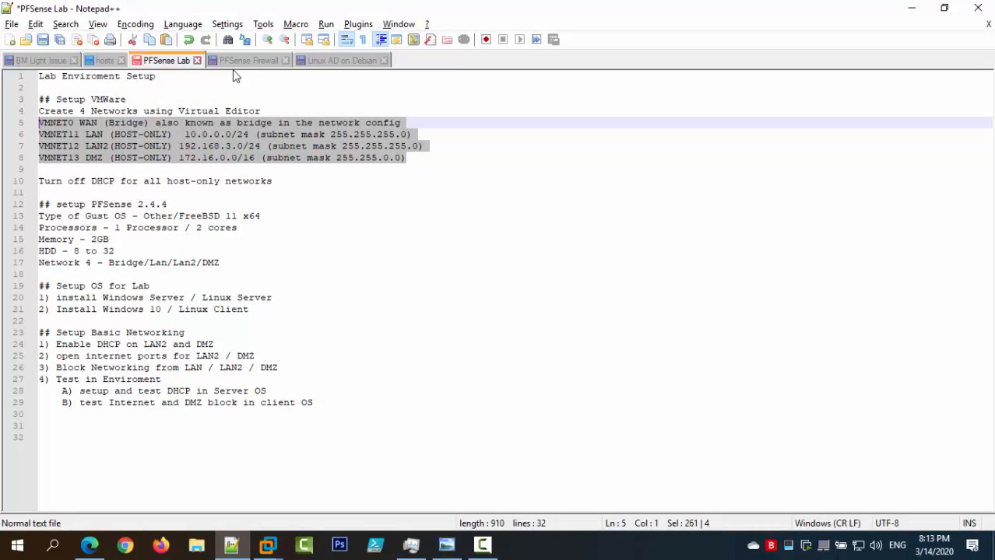
# Highlight the LAN2 and DMZ DHCP steps in the PFSense Firewall notes, then return to the browser.
pyautogui.click(240, 62)
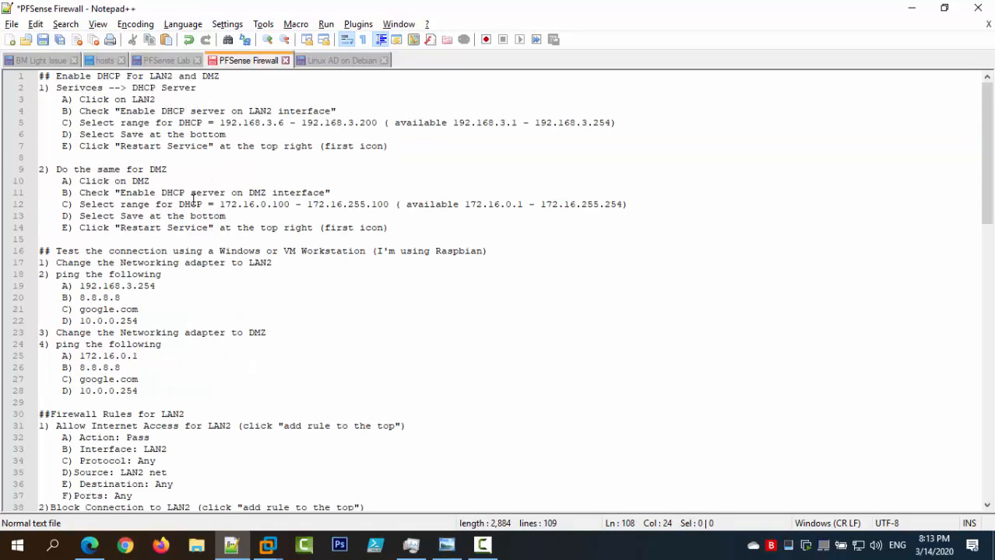
pyautogui.click(396, 149)
pyautogui.moveTo(396, 149); pyautogui.dragTo(38, 88)
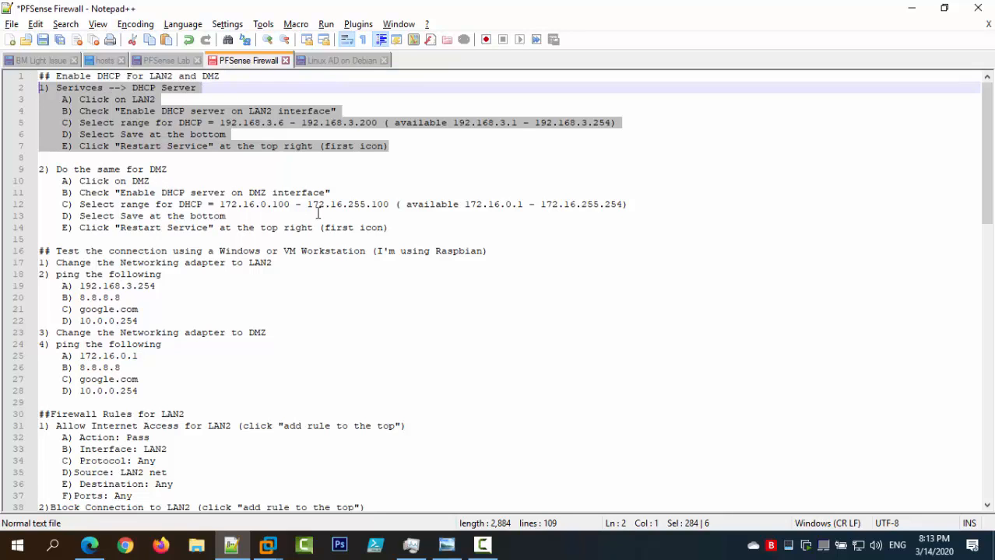
pyautogui.moveTo(398, 228); pyautogui.dragTo(39, 88)
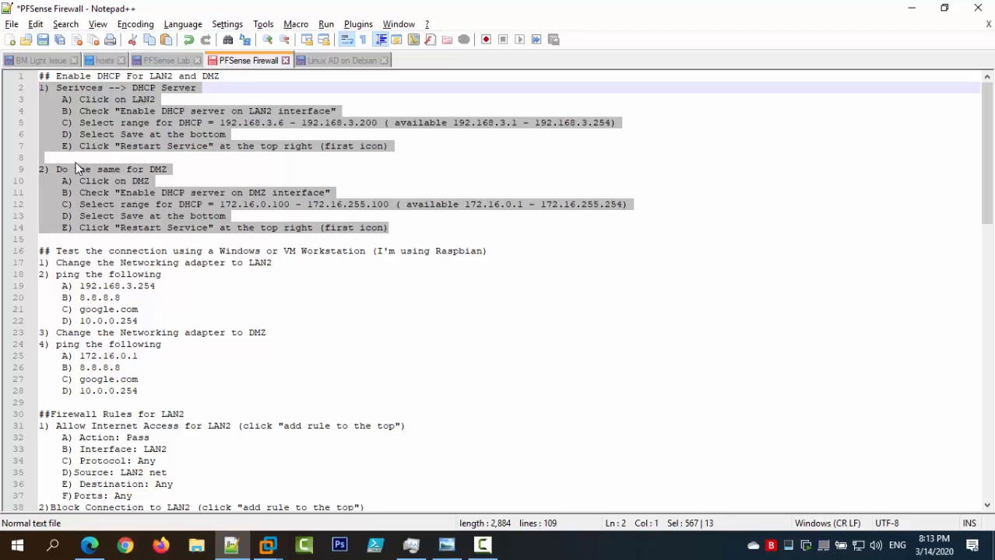
pyautogui.click(335, 96)
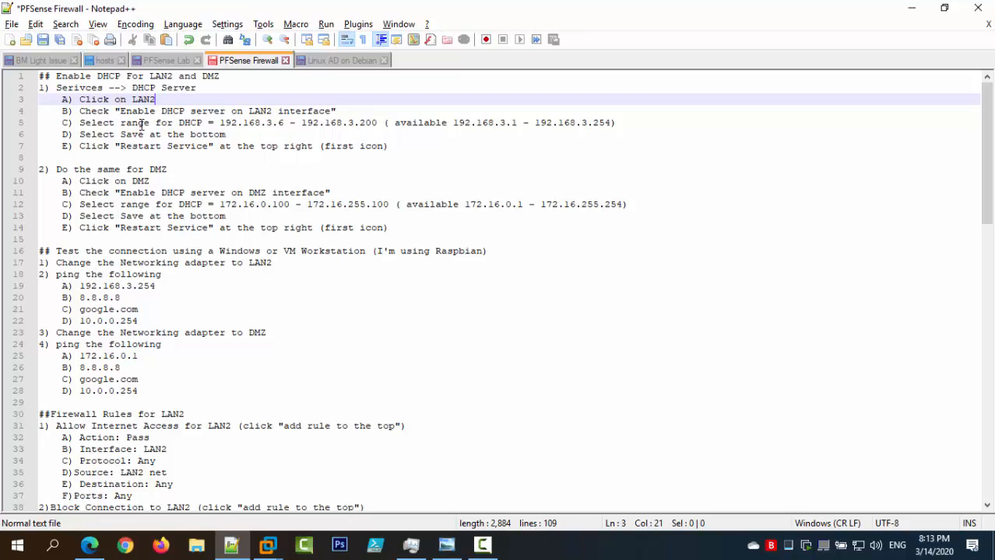
pyautogui.click(101, 540)
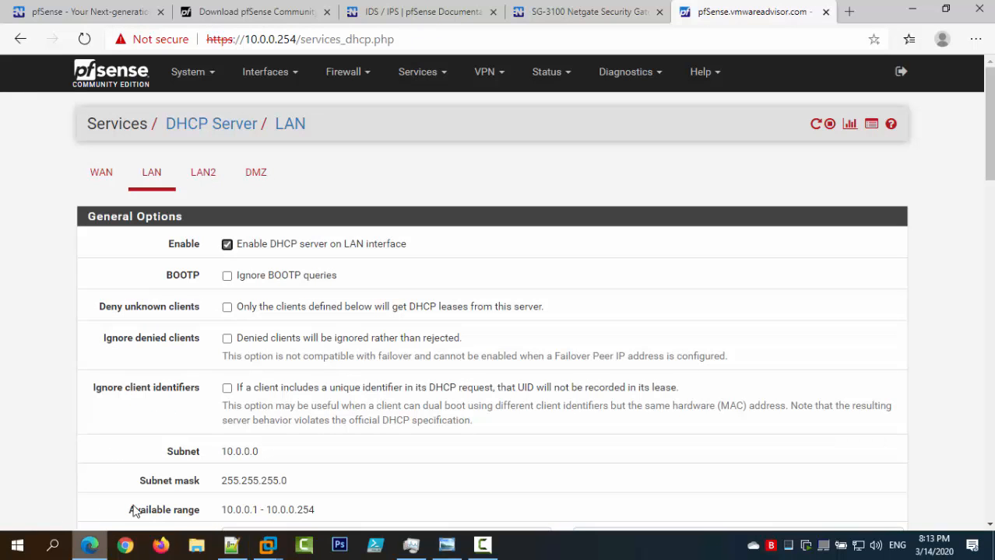
# On the LAN2 DHCP tab, set the range from 192.168.3.6 to 192.168.3.200.
pyautogui.click(205, 176)
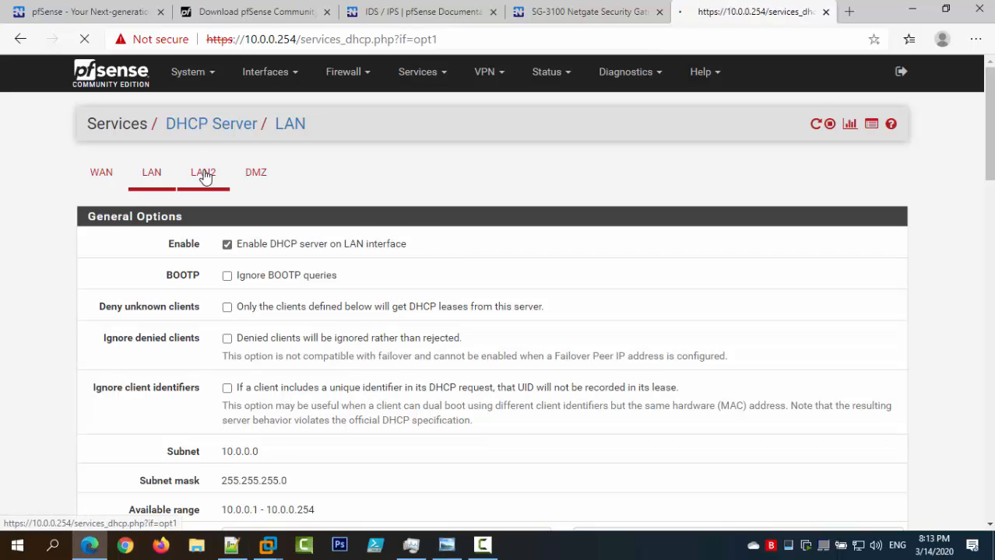
pyautogui.scroll(-2, 460, 192)
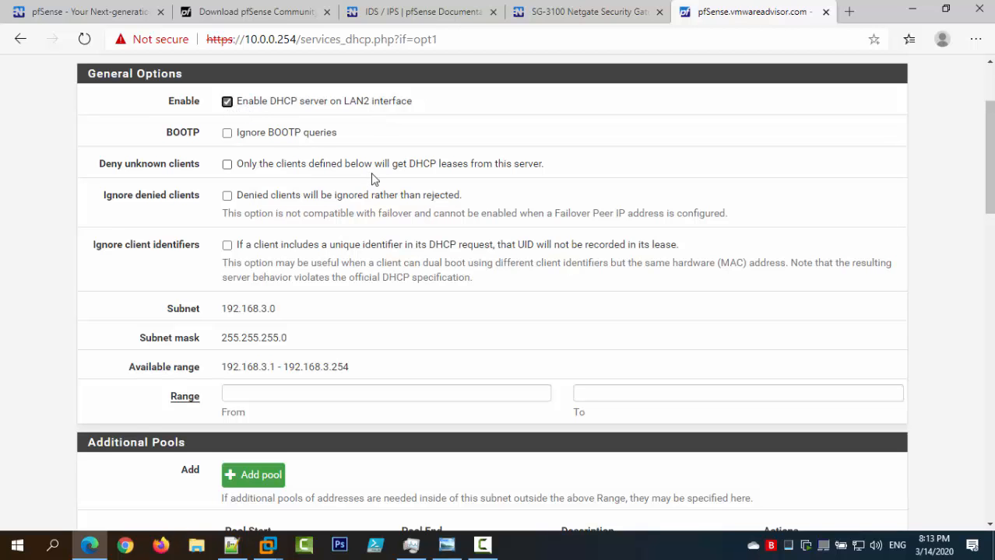
pyautogui.scroll(-2, 371, 177)
pyautogui.click(302, 245)
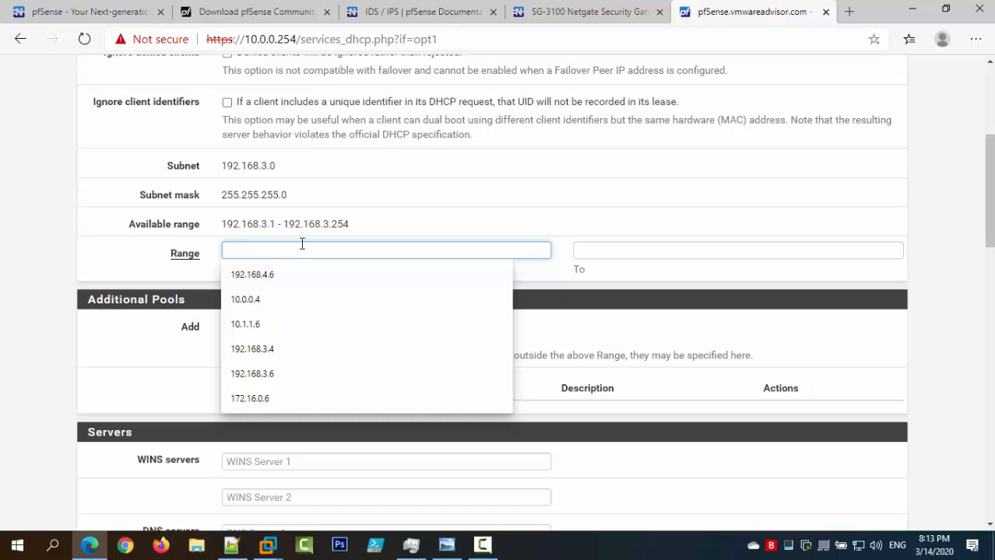
pyautogui.click(284, 372)
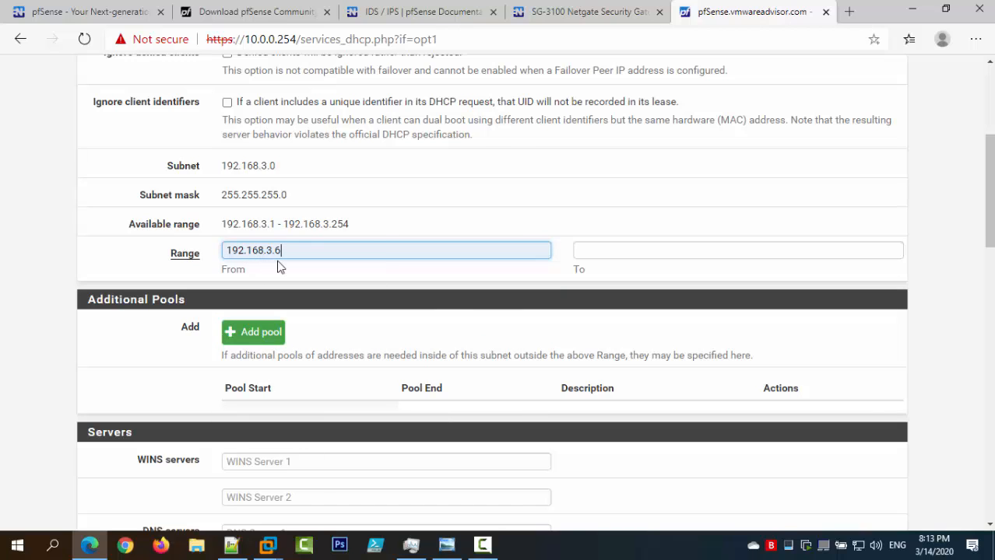
pyautogui.click(610, 246)
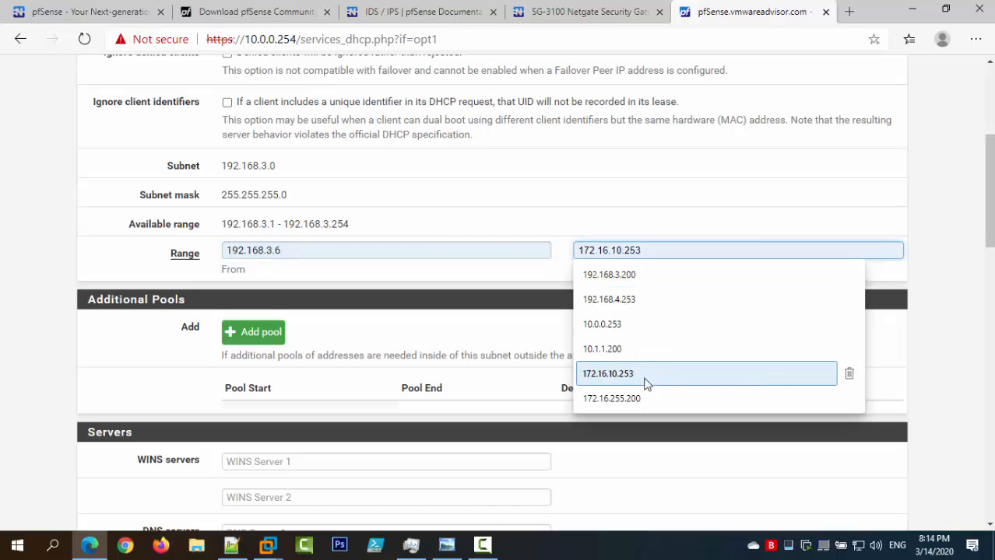
pyautogui.click(648, 274)
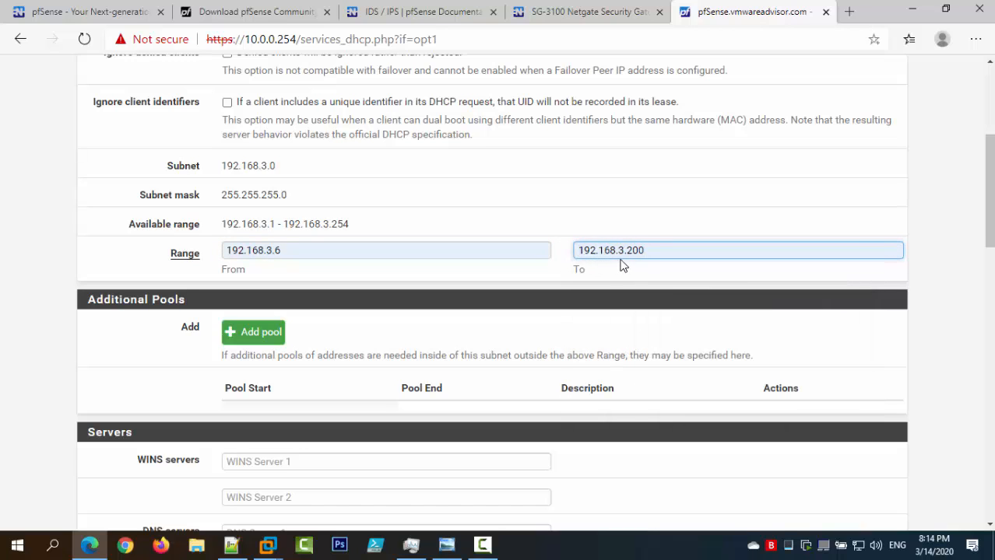
pyautogui.moveTo(362, 224); pyautogui.dragTo(222, 224)
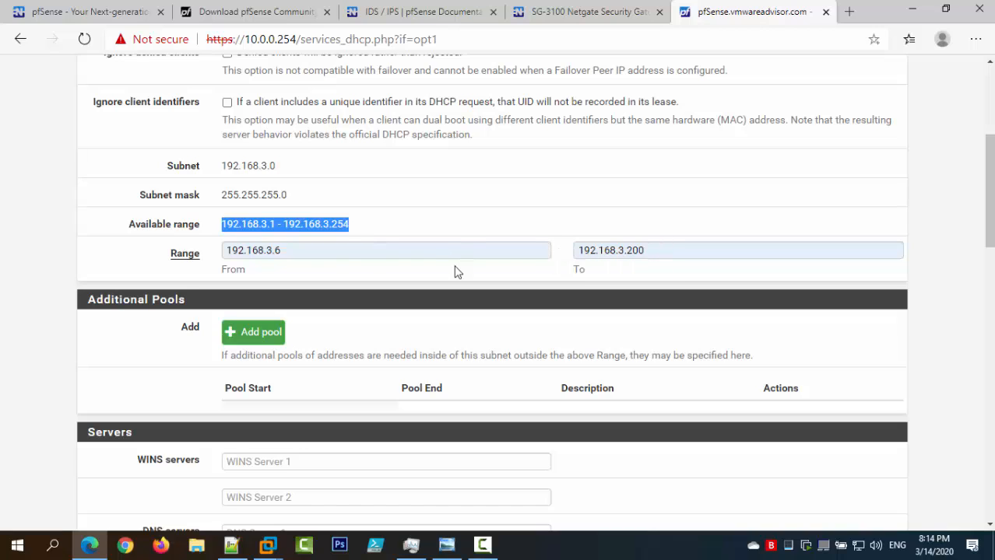
# Briefly try 100 as the LAN2 range start, then restore it to 192.168.3.6.
pyautogui.click(339, 250)
pyautogui.press('BackSpace')
pyautogui.write('100')
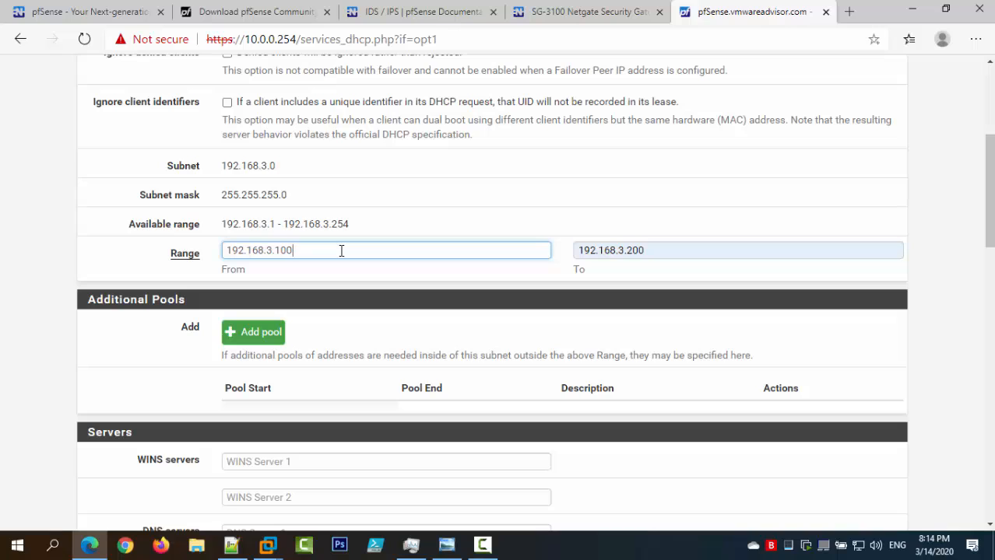
pyautogui.press('BackSpace')
pyautogui.press('BackSpace')
pyautogui.press('BackSpace')
pyautogui.write('6')
pyautogui.moveTo(352, 226); pyautogui.dragTo(223, 233)
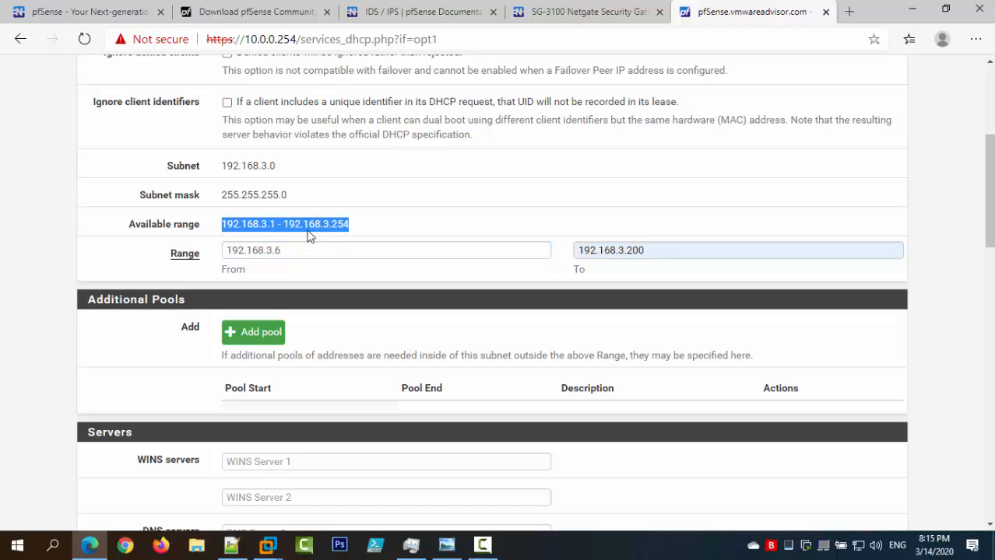
# Save the LAN2 DHCP settings and restart the DHCP service.
pyautogui.scroll(-7, 431, 220)
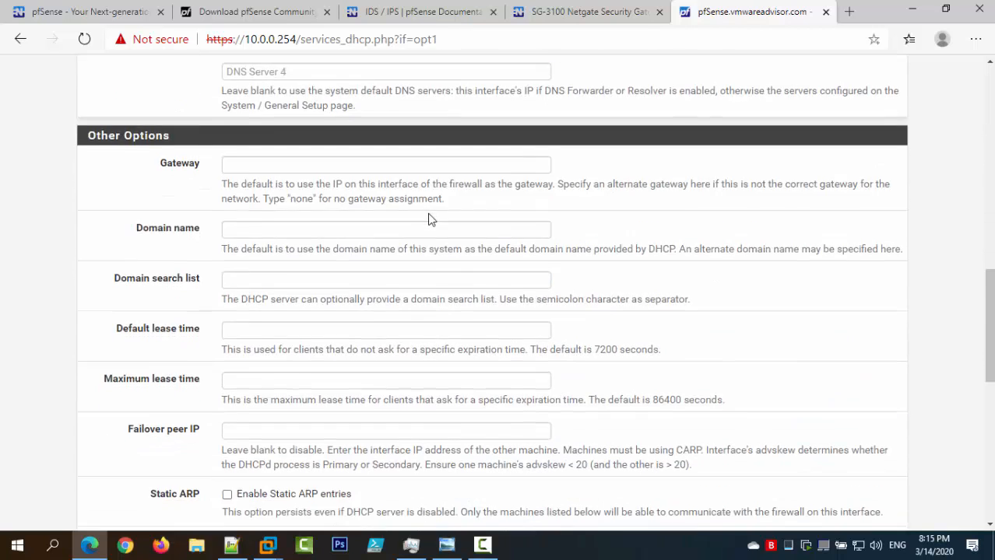
pyautogui.scroll(-7, 431, 220)
pyautogui.click(253, 372)
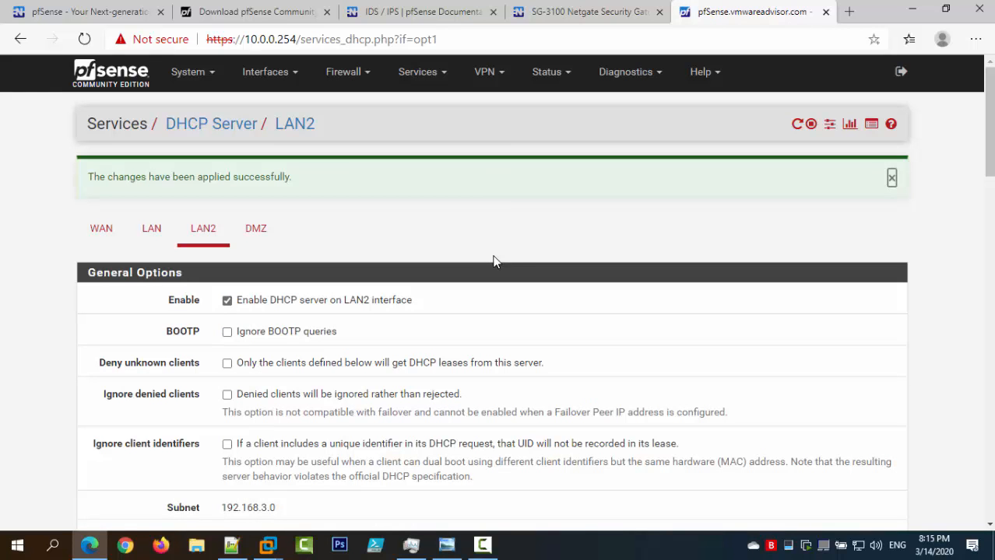
pyautogui.click(797, 126)
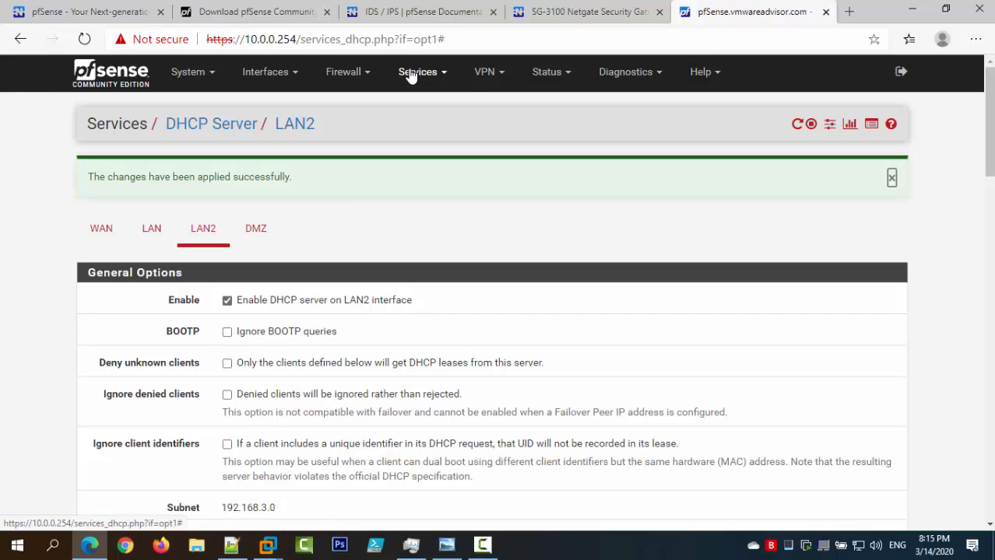
pyautogui.scroll(-3, 297, 226)
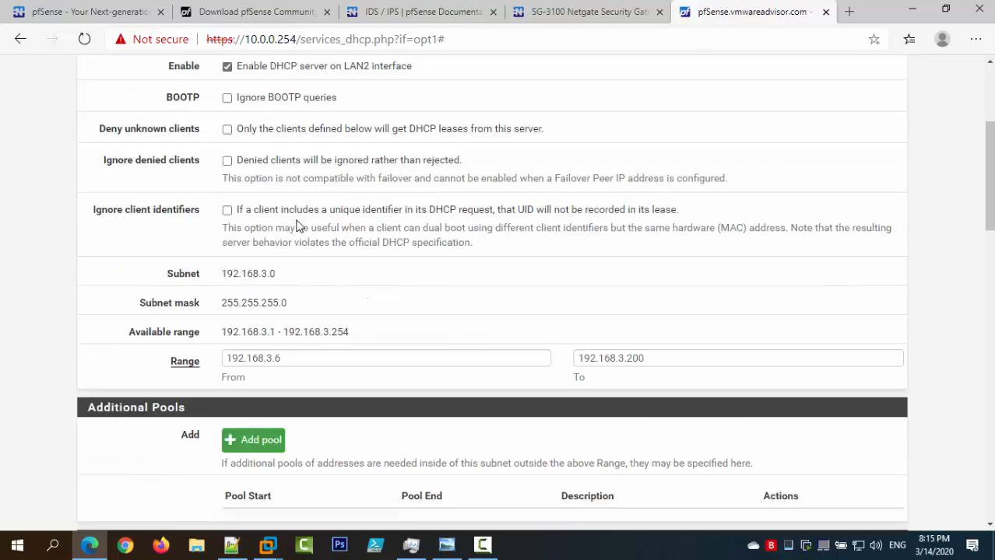
pyautogui.scroll(3, 297, 226)
# Enable the DHCP server on the DMZ interface and review its available range.
pyautogui.click(259, 230)
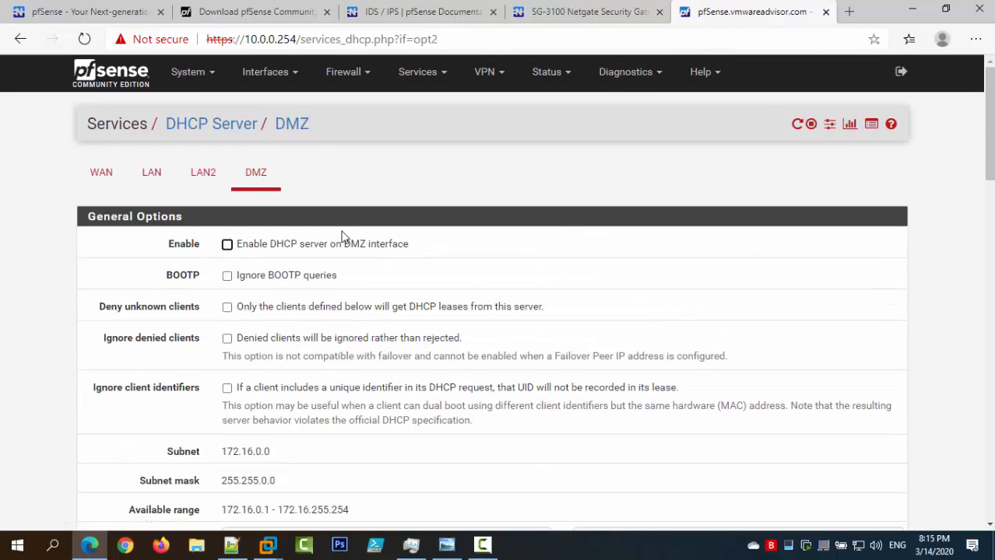
pyautogui.click(301, 247)
pyautogui.scroll(-5, 389, 253)
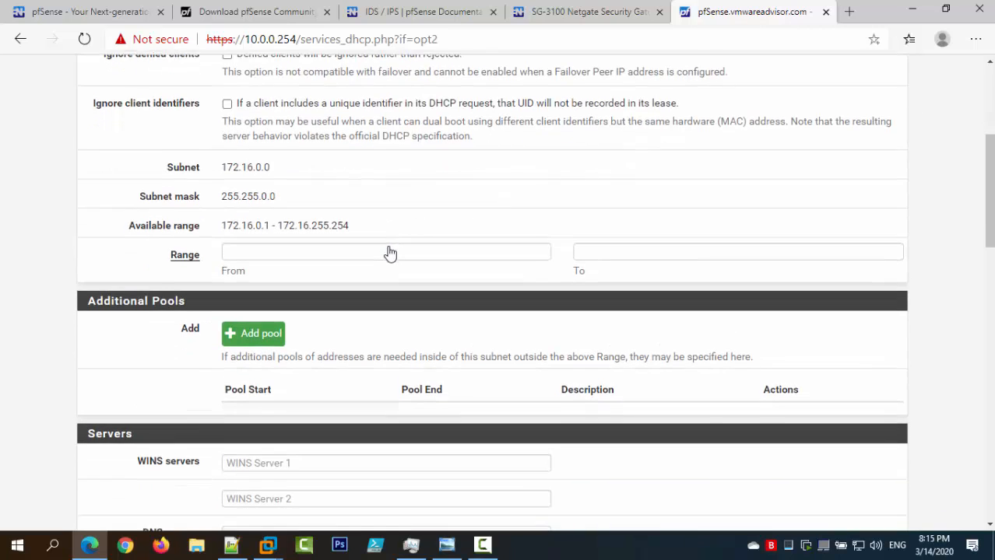
pyautogui.moveTo(355, 156); pyautogui.dragTo(223, 159)
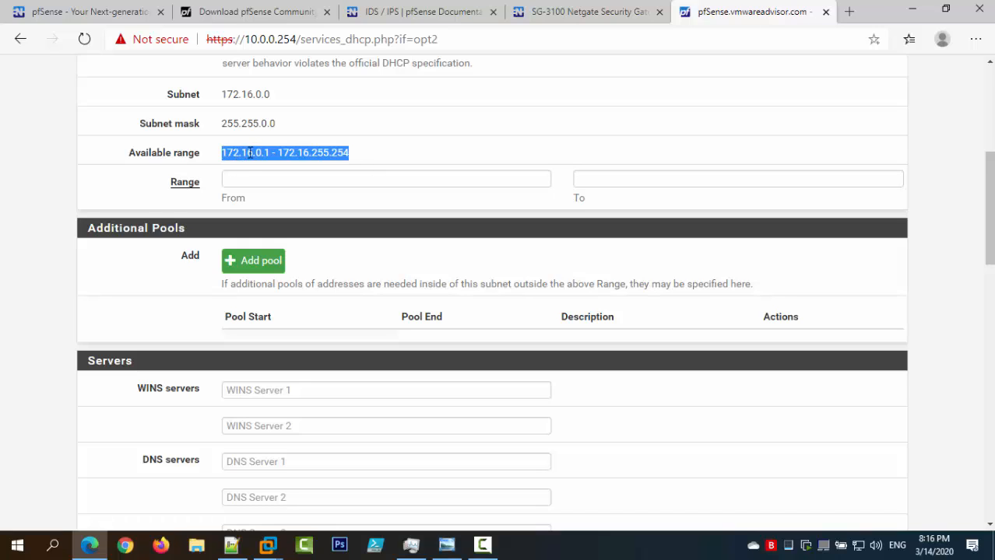
pyautogui.scroll(1, 382, 163)
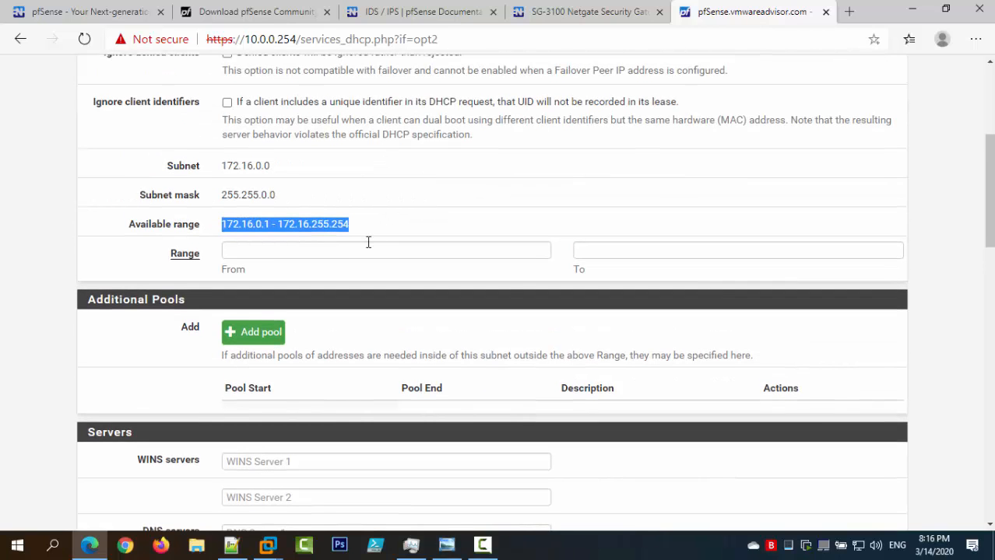
# Set the DMZ DHCP range from 172.16.0.6 to 172.16.255.200.
pyautogui.click(368, 244)
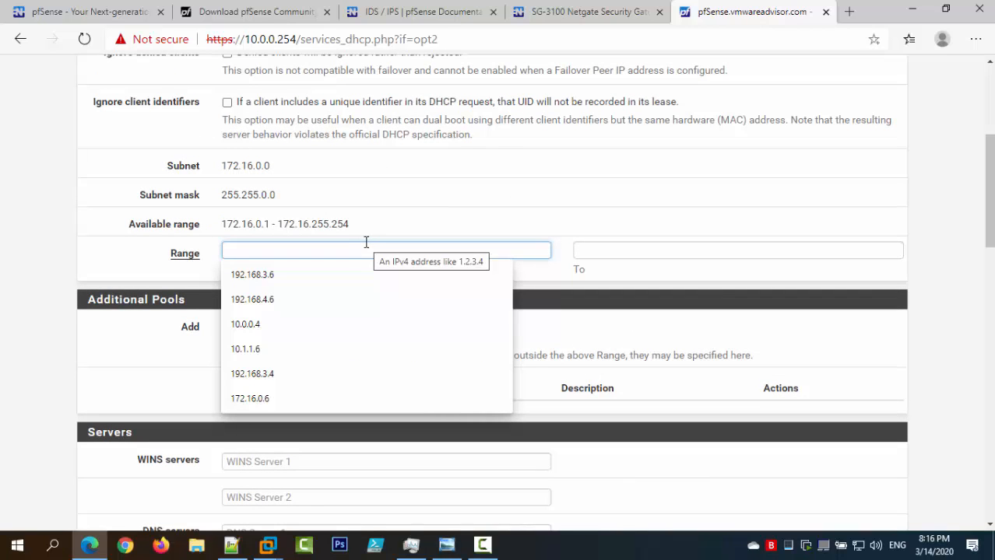
pyautogui.click(323, 397)
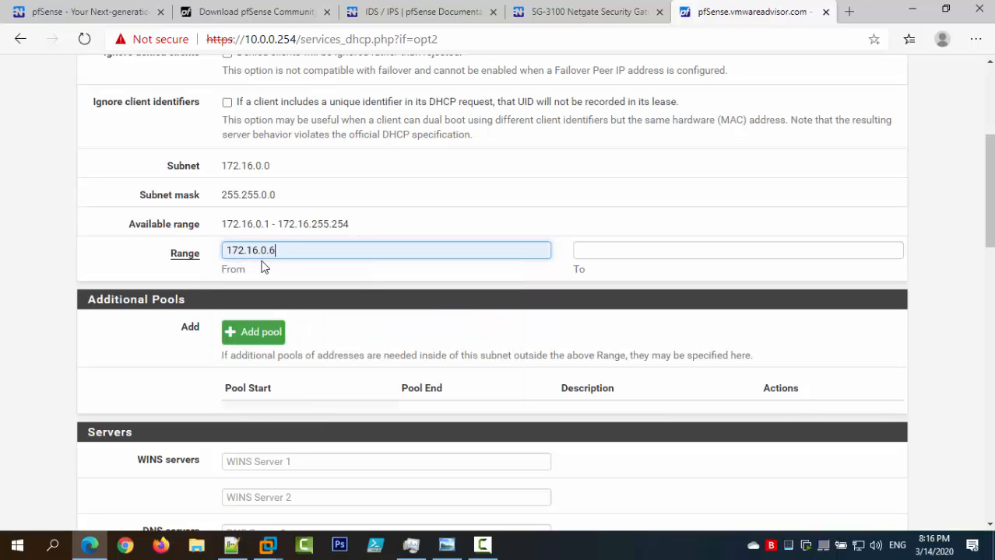
pyautogui.click(620, 252)
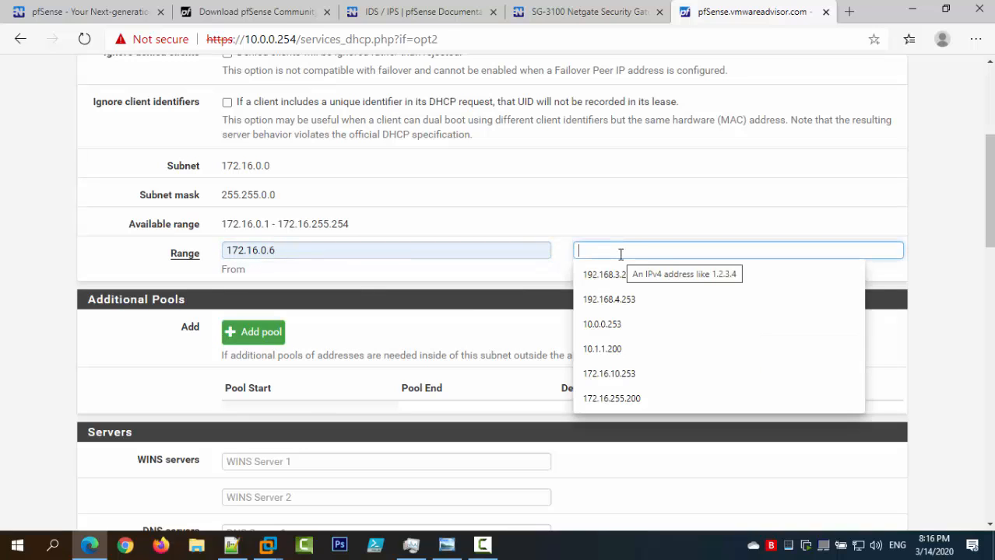
pyautogui.click(659, 397)
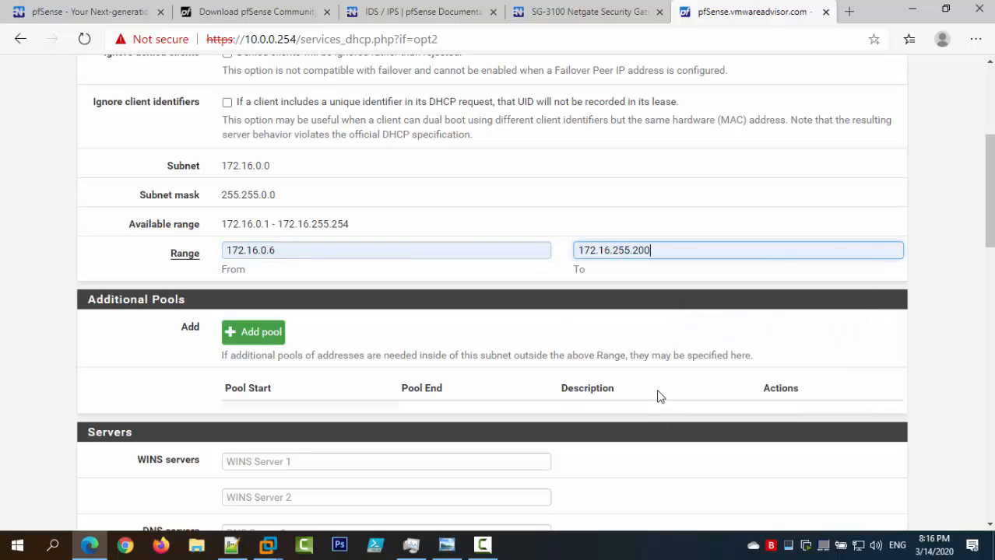
pyautogui.doubleClick(623, 250)
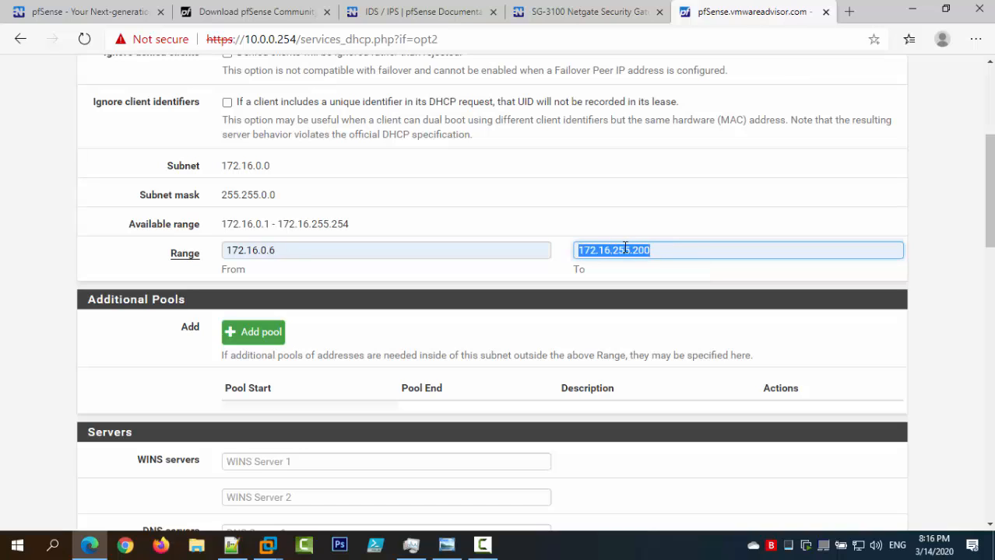
pyautogui.click(624, 250)
pyautogui.moveTo(614, 250); pyautogui.dragTo(630, 250)
pyautogui.write('0')
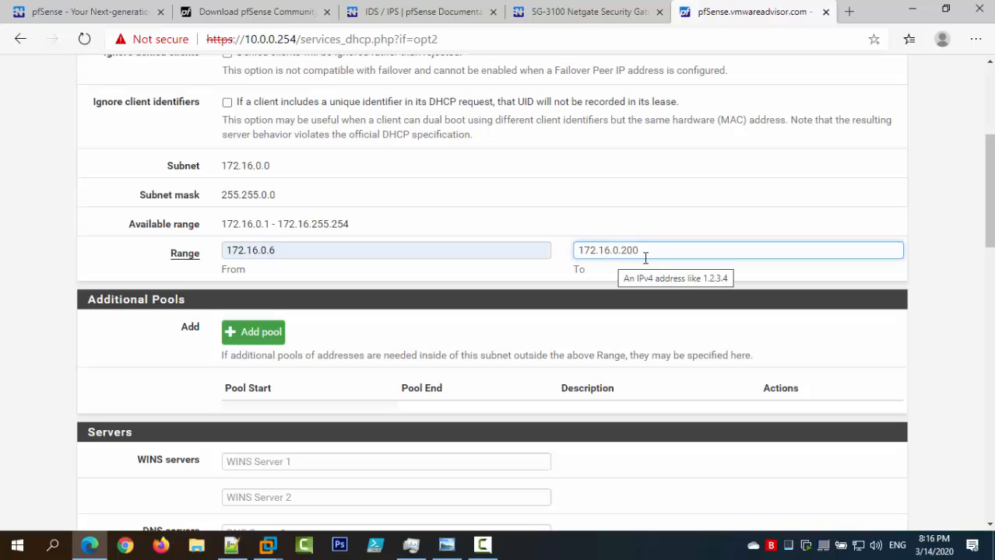
pyautogui.moveTo(612, 250); pyautogui.dragTo(621, 250)
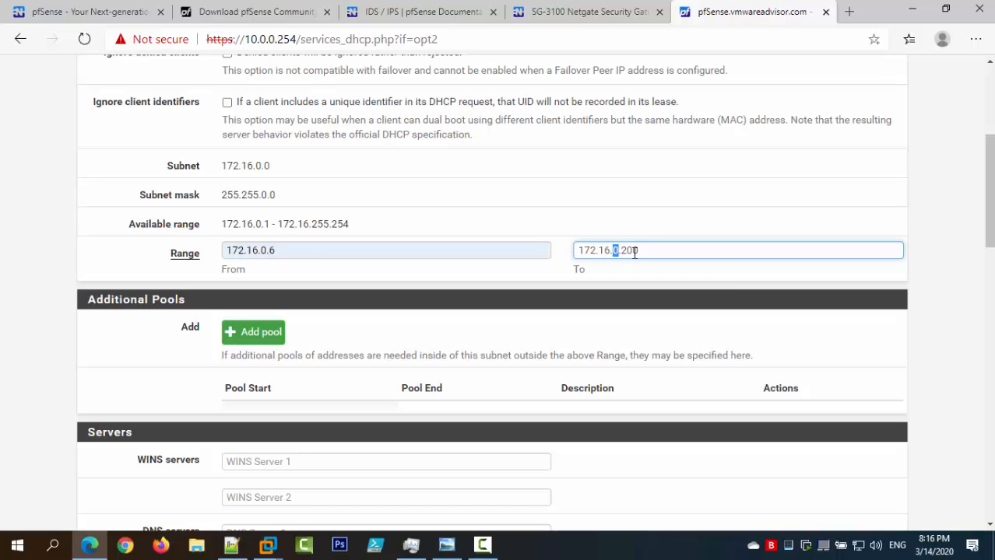
pyautogui.write('255')
pyautogui.click(402, 230)
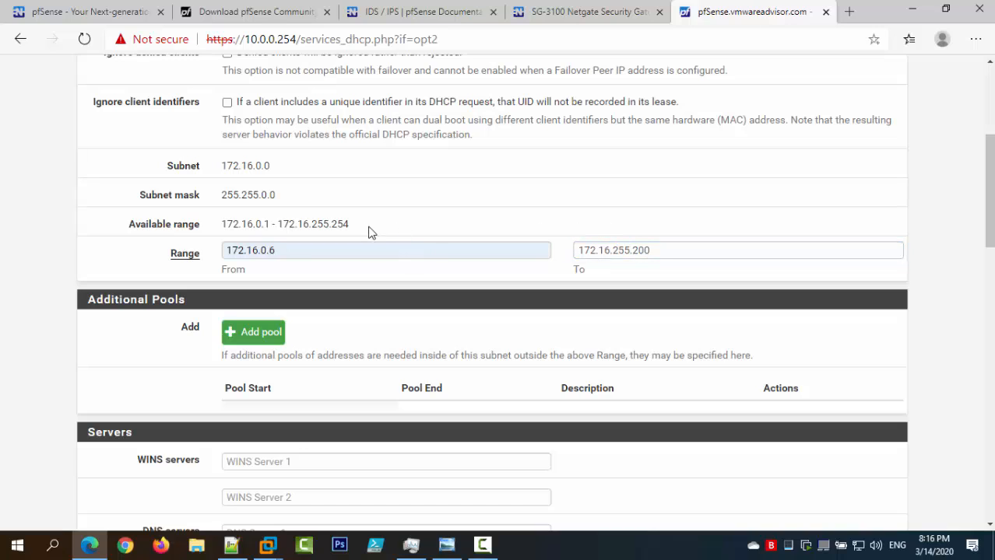
# Save the DMZ DHCP settings and restart the DHCP service.
pyautogui.moveTo(357, 223); pyautogui.dragTo(221, 225)
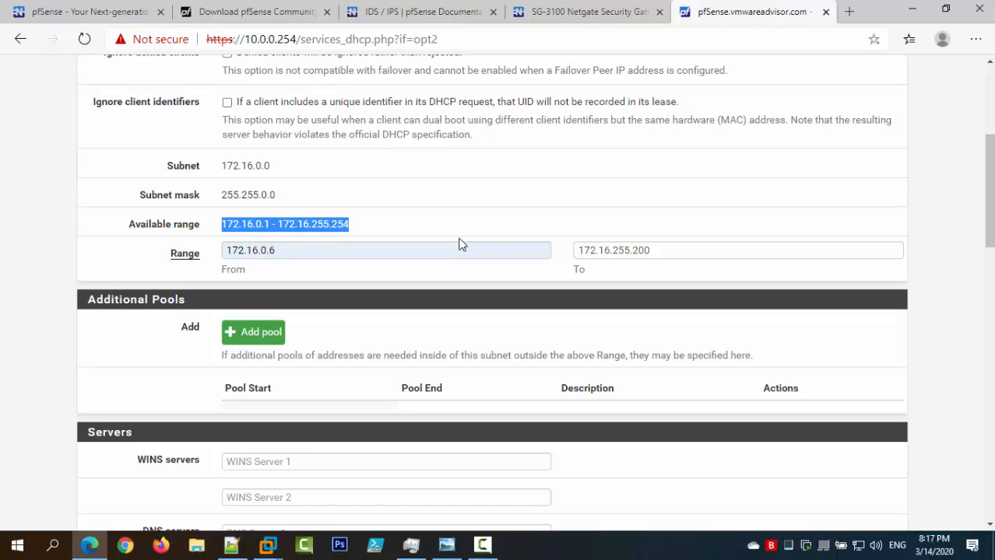
pyautogui.scroll(-15, 460, 244)
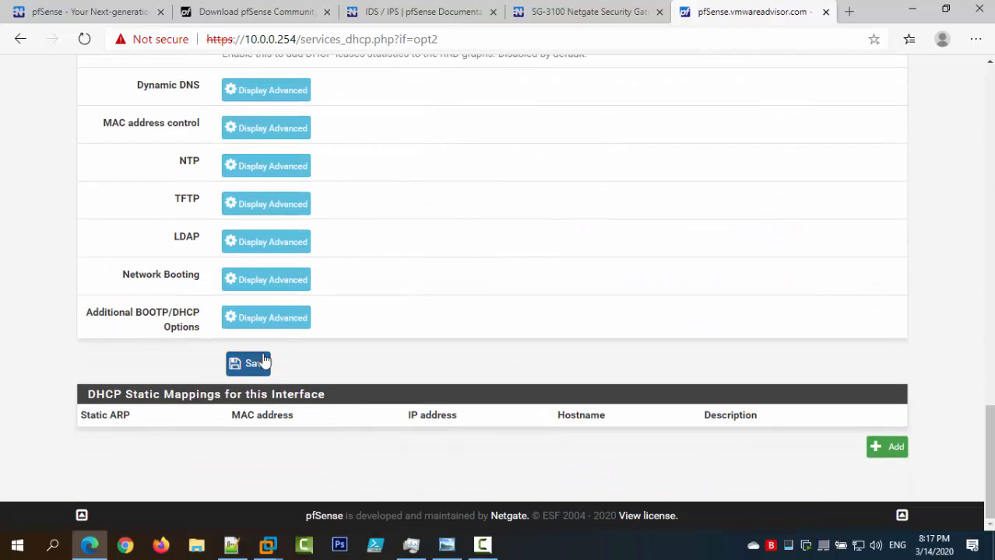
pyautogui.click(263, 361)
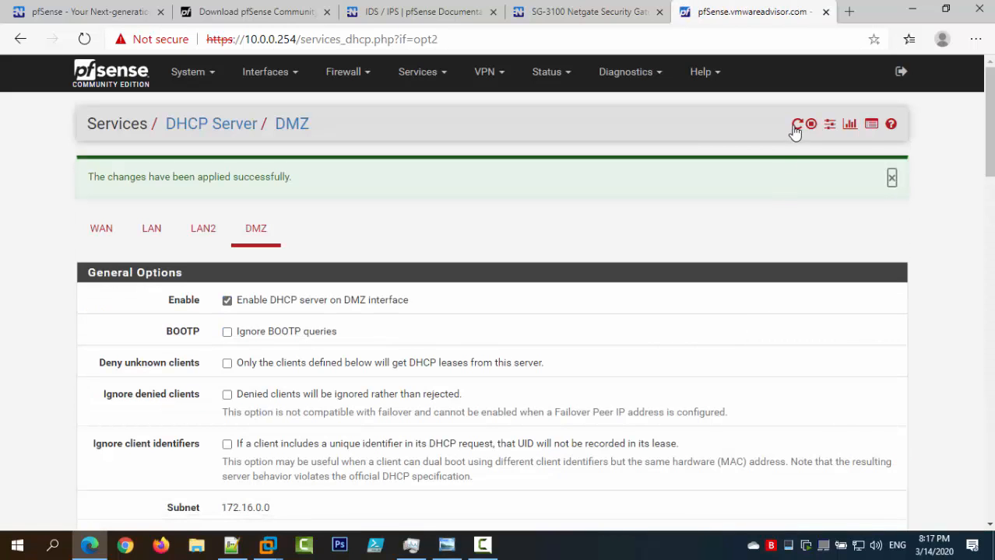
pyautogui.click(797, 126)
# Bring up the PFSense Firewall notes and highlight the DHCP setup and connection-testing sections.
pyautogui.click(232, 545)
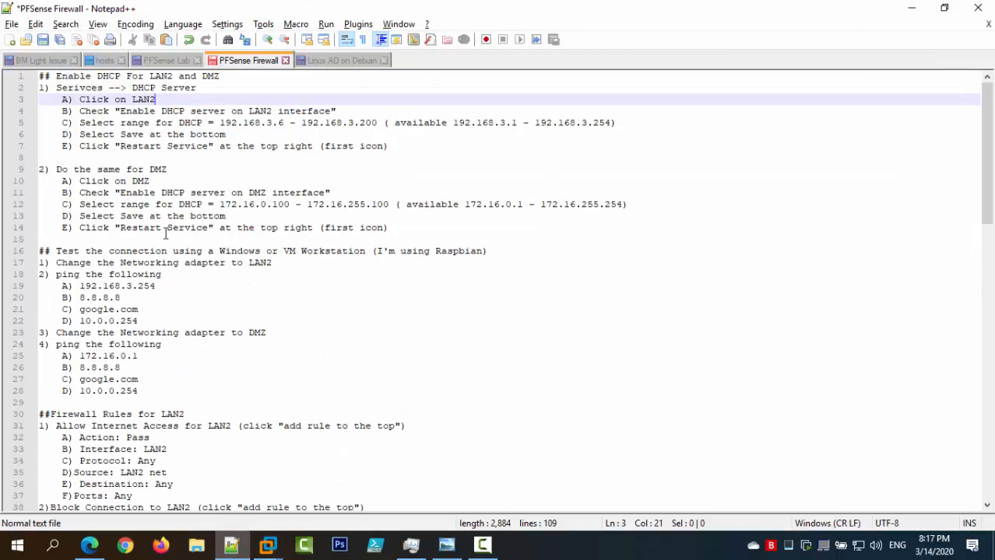
pyautogui.moveTo(397, 227); pyautogui.dragTo(42, 77)
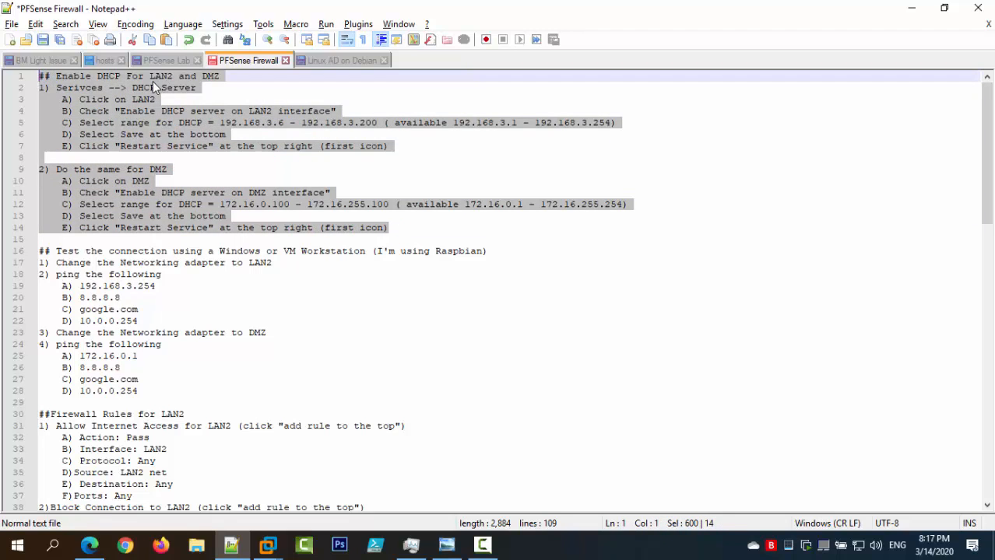
pyautogui.click(334, 309)
pyautogui.scroll(-2, 301, 299)
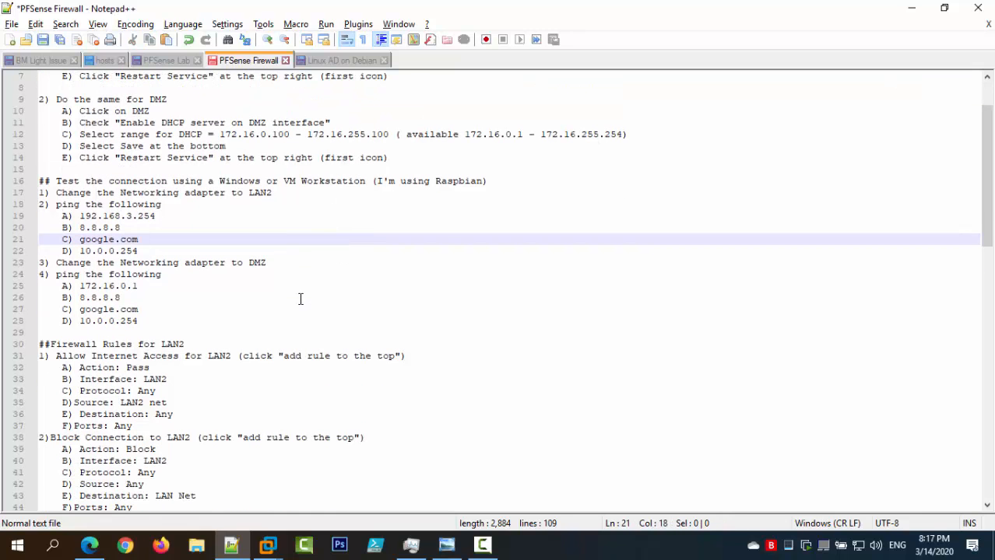
pyautogui.click(166, 312)
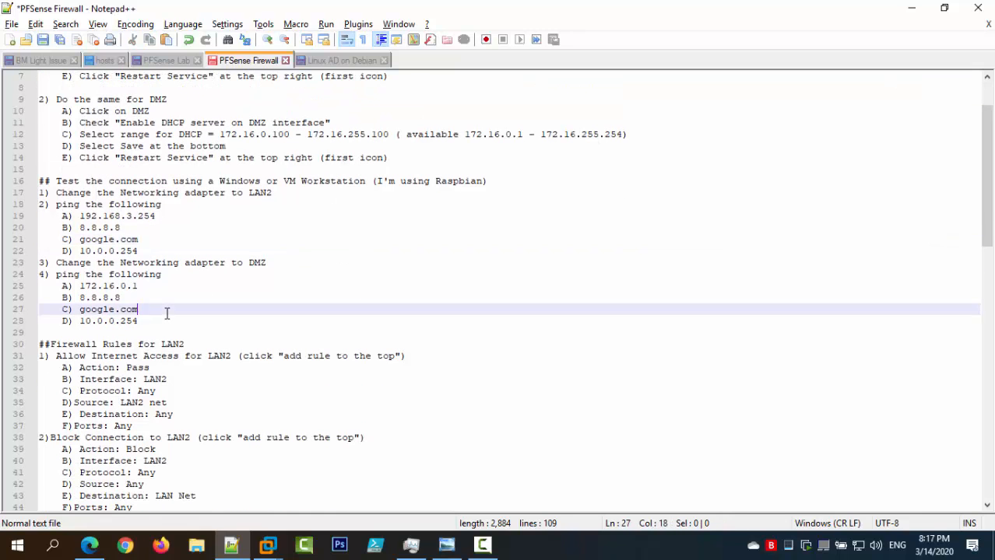
pyautogui.click(155, 320)
pyautogui.moveTo(56, 195); pyautogui.dragTo(36, 184)
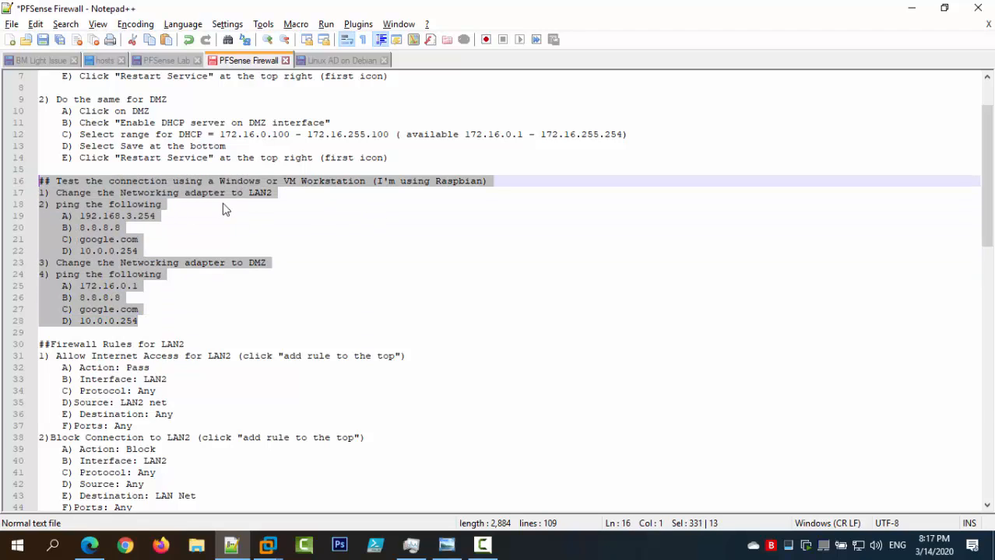
# Highlight the LAN2 ping targets, then select the 'Firewall Rules for LAN2' heading.
pyautogui.click(320, 192)
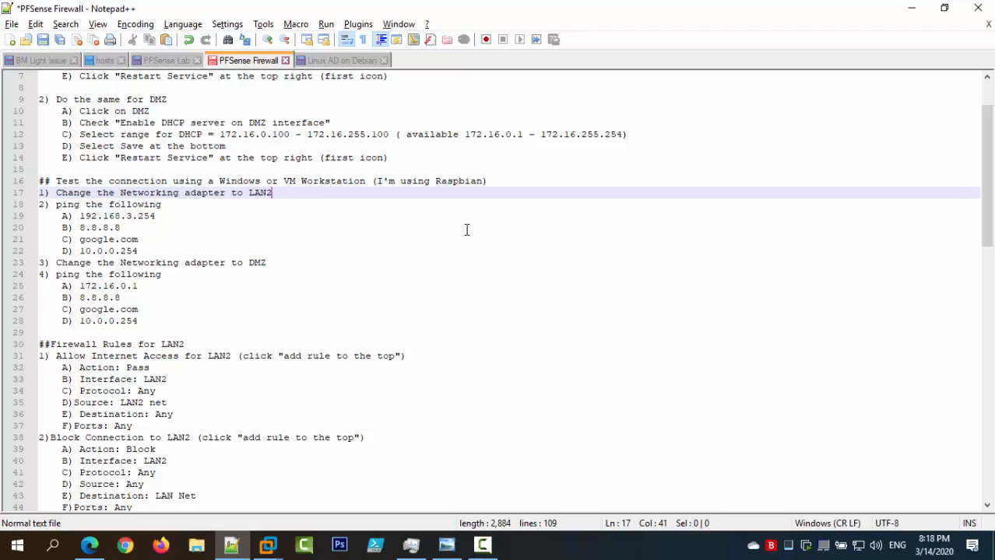
pyautogui.click(155, 249)
pyautogui.hotkey('shift', 'Up')
pyautogui.hotkey('shift', 'Up')
pyautogui.hotkey('shift', 'Up')
pyautogui.hotkey('shift', 'Home')
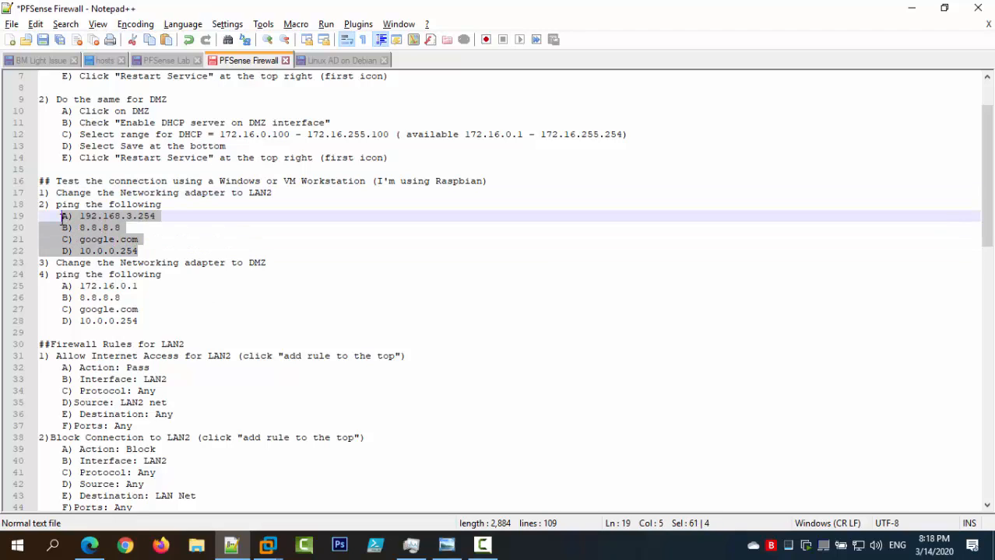
pyautogui.click(146, 252)
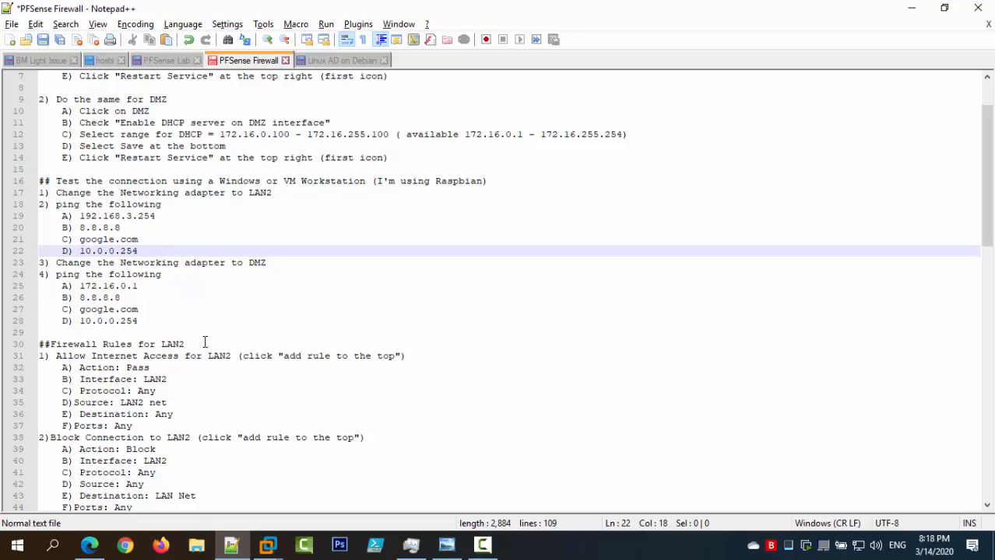
pyautogui.moveTo(204, 343); pyautogui.dragTo(53, 343)
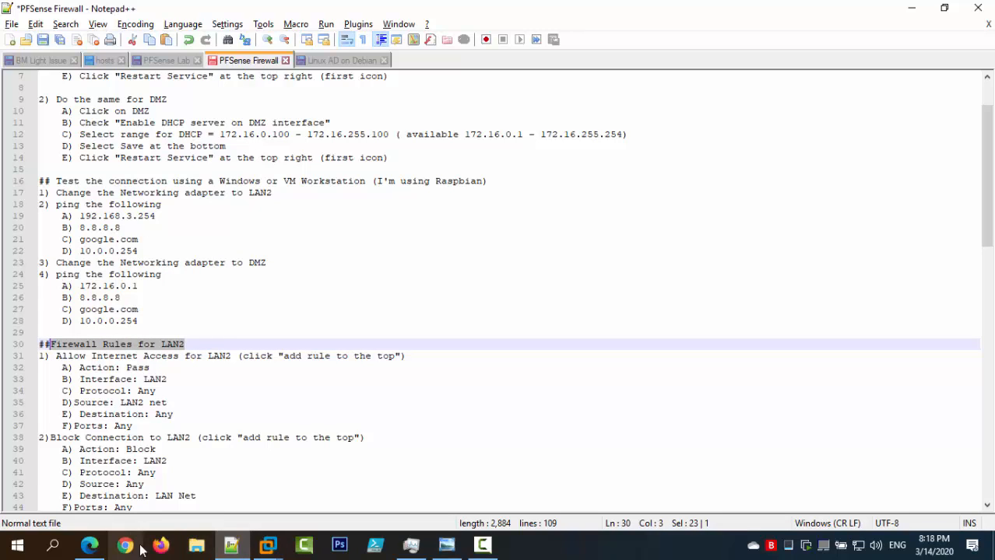
# In Diagnostics > Ping, ping google.com with LAN2 as the source address.
pyautogui.click(90, 546)
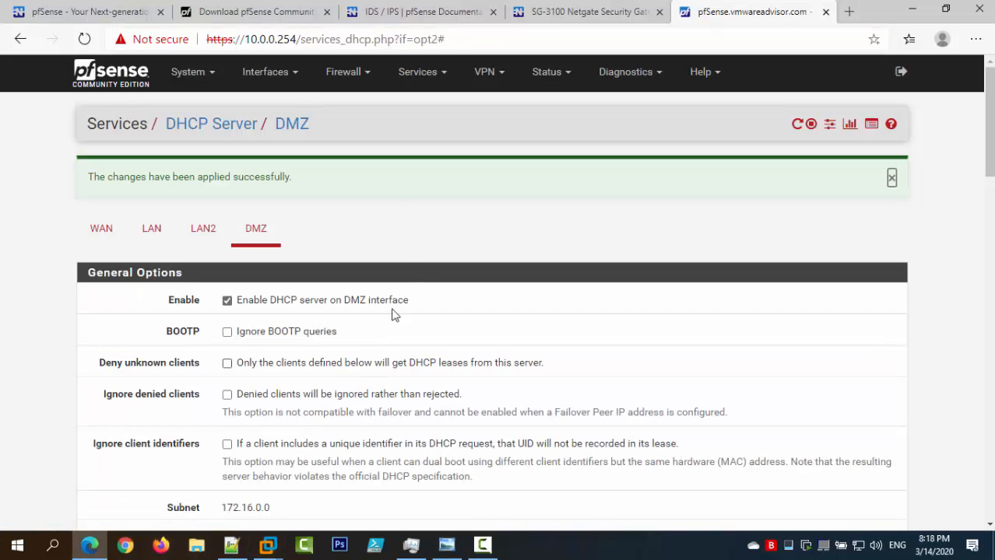
pyautogui.click(597, 78)
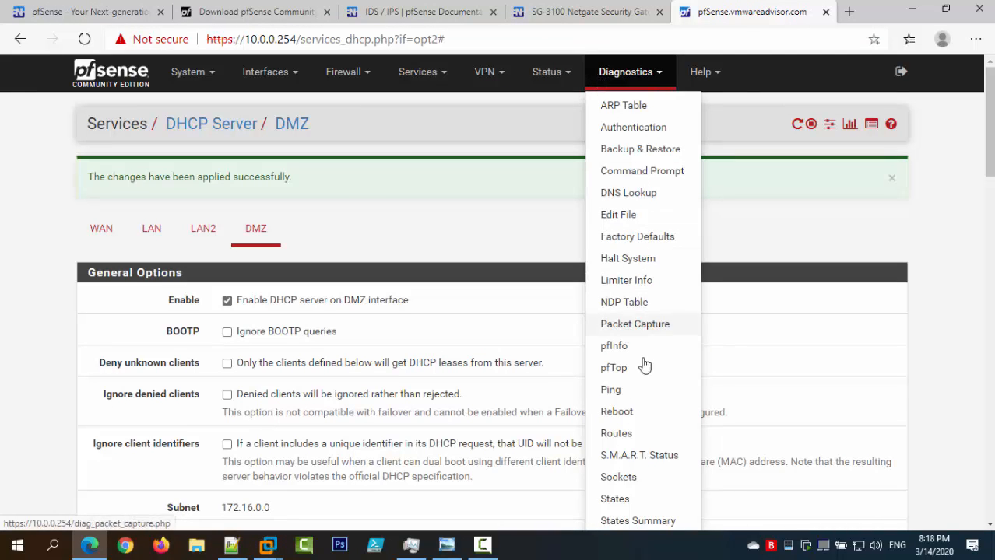
pyautogui.click(634, 392)
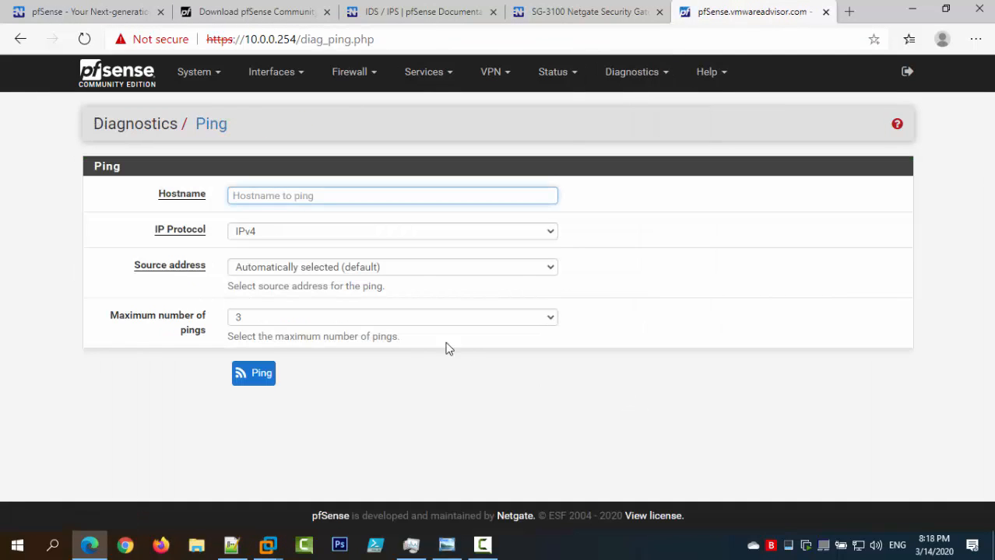
pyautogui.click(282, 198)
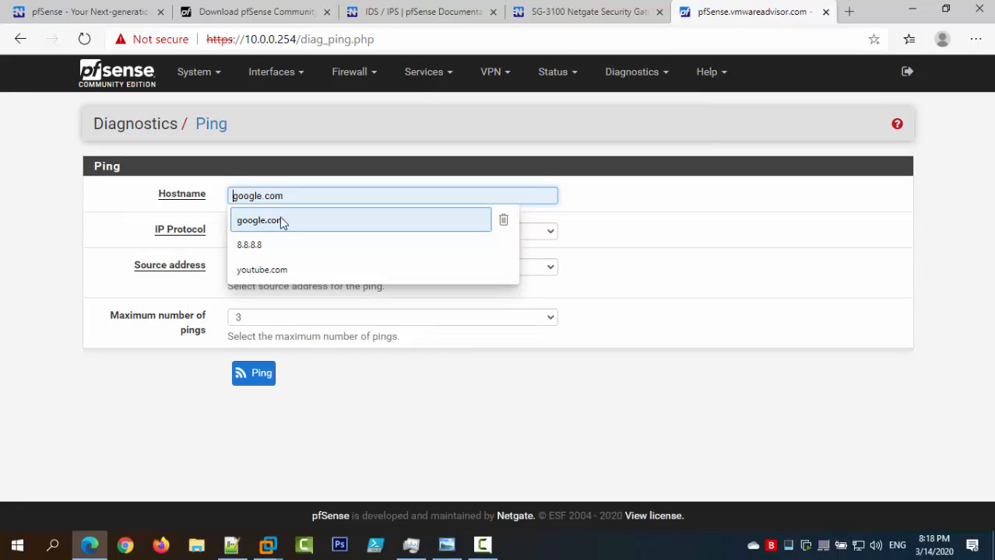
pyautogui.click(279, 221)
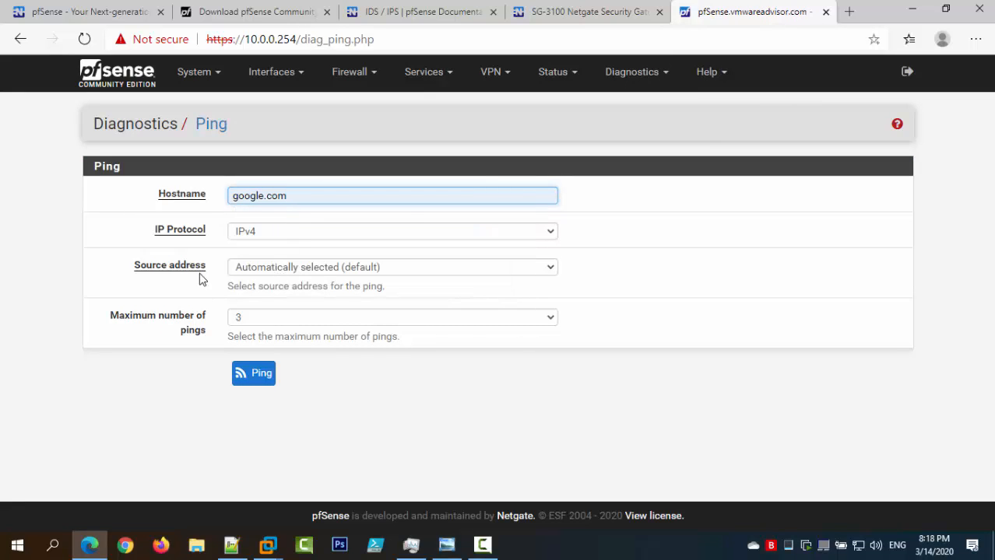
pyautogui.click(231, 272)
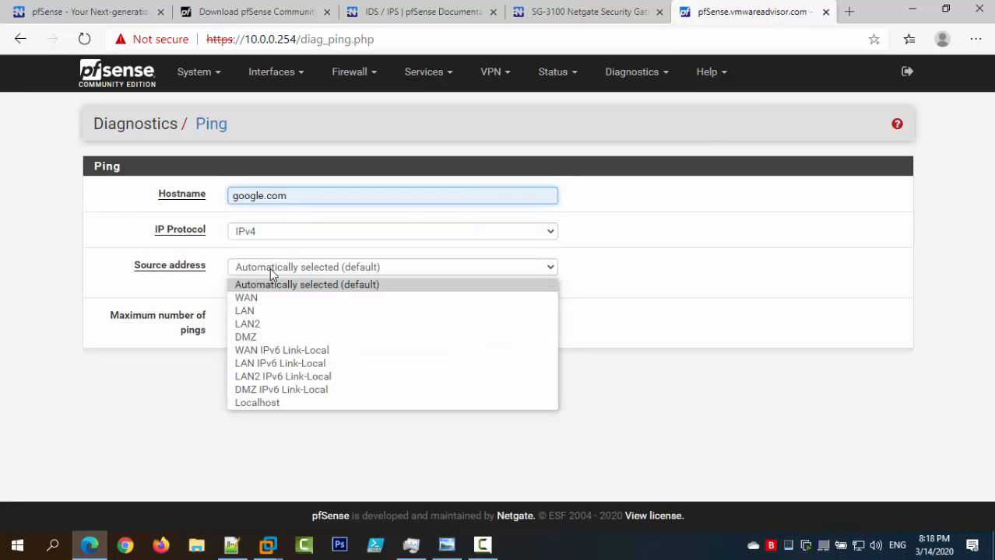
pyautogui.click(266, 324)
pyautogui.click(260, 374)
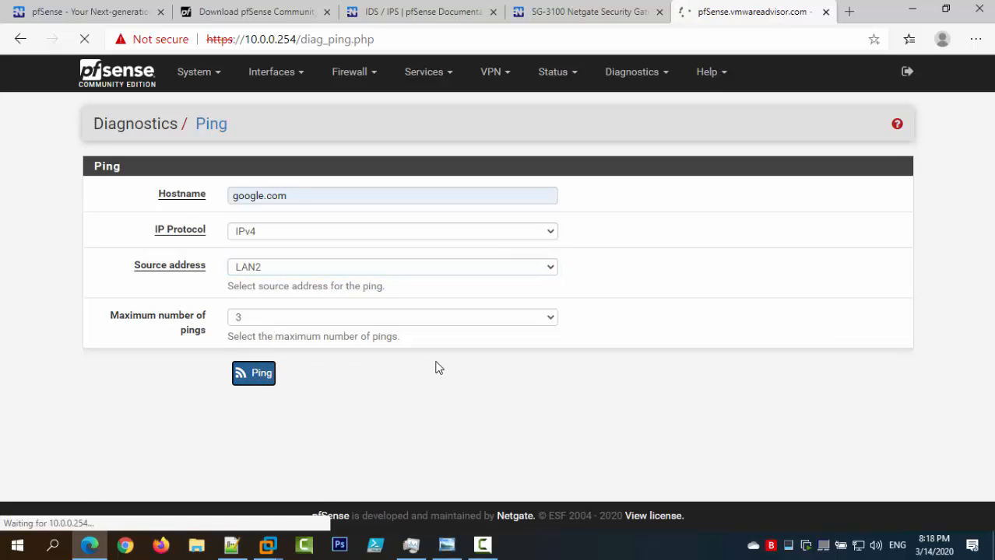
pyautogui.scroll(-1, 609, 342)
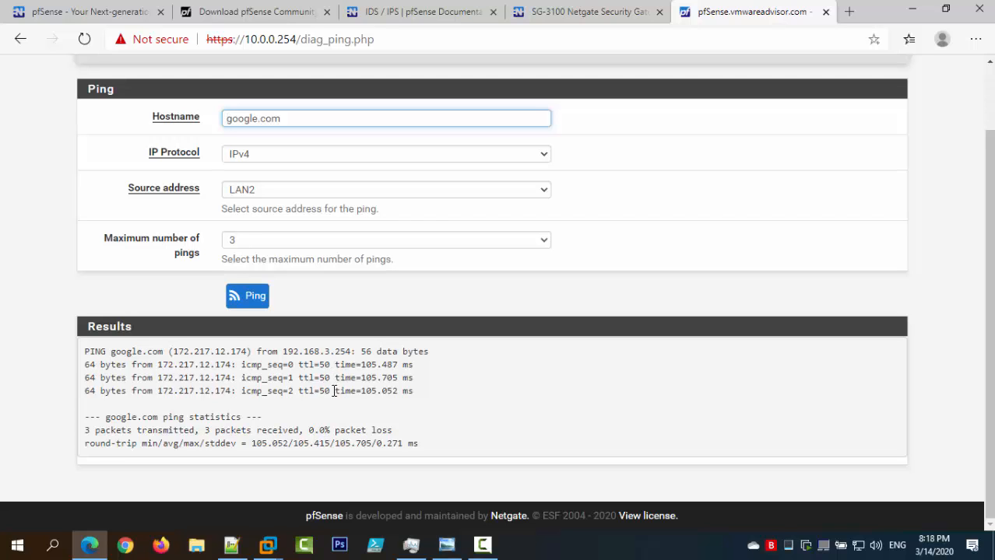
# Repeat the google.com ping from the DMZ source, noting 172.16.0.1 in the results.
pyautogui.click(263, 192)
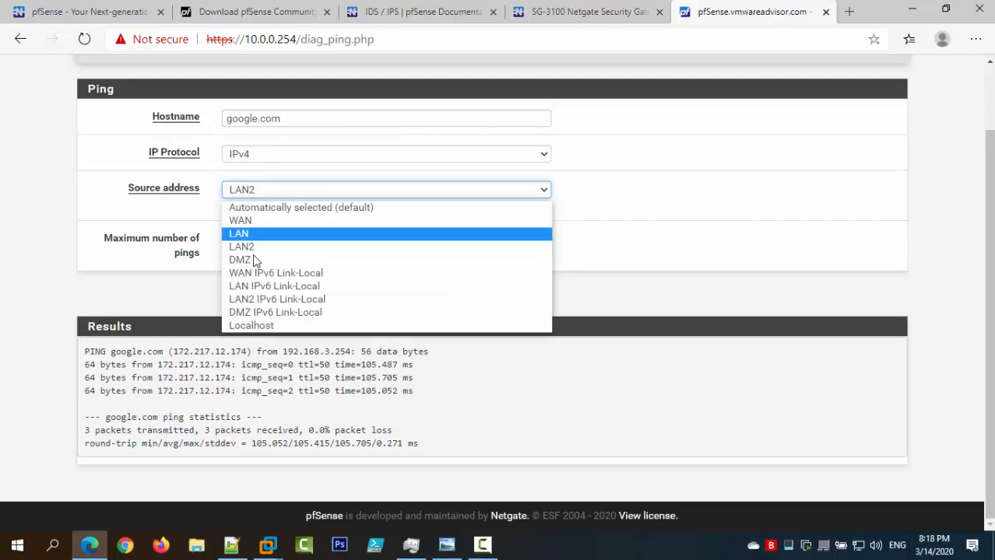
pyautogui.click(255, 257)
pyautogui.click(248, 305)
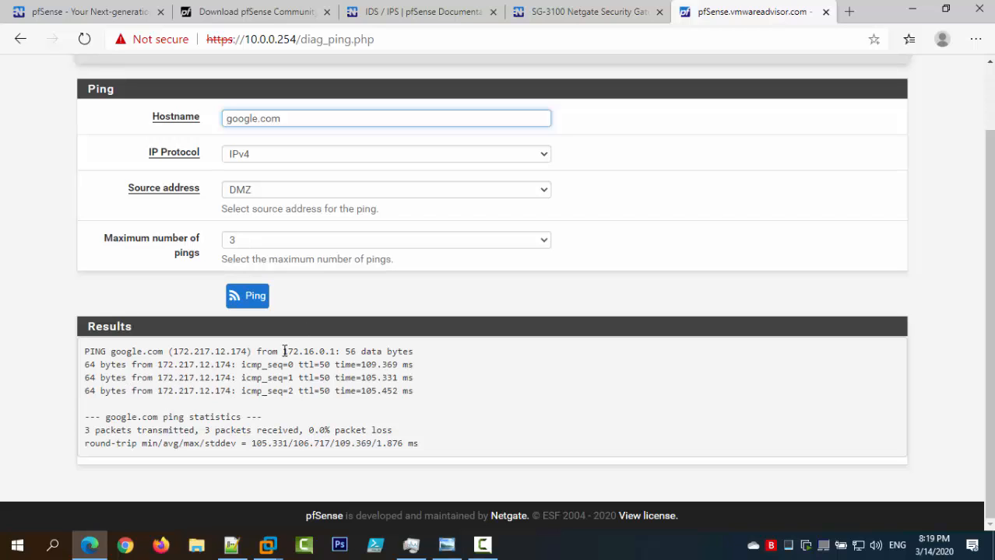
pyautogui.moveTo(283, 352); pyautogui.dragTo(335, 352)
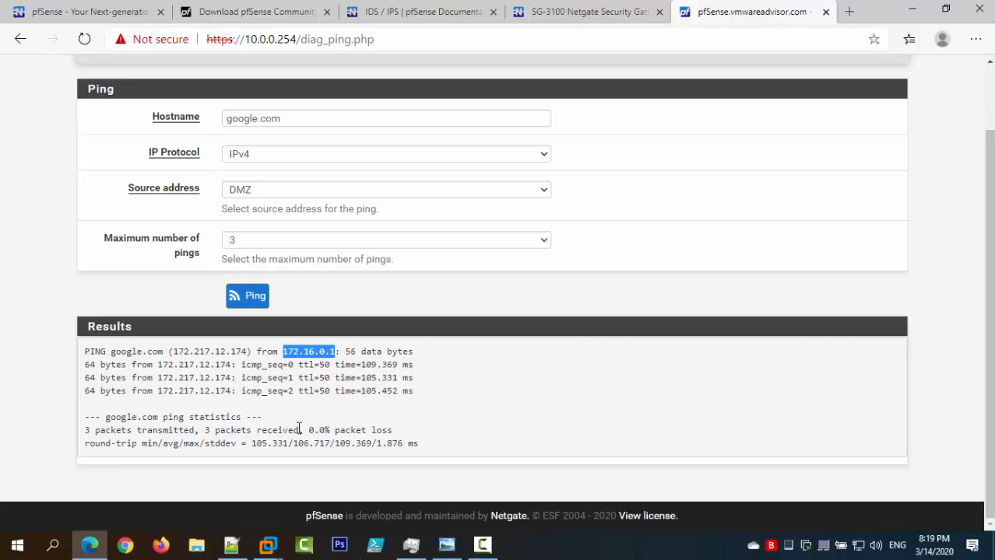
pyautogui.scroll(1, 317, 391)
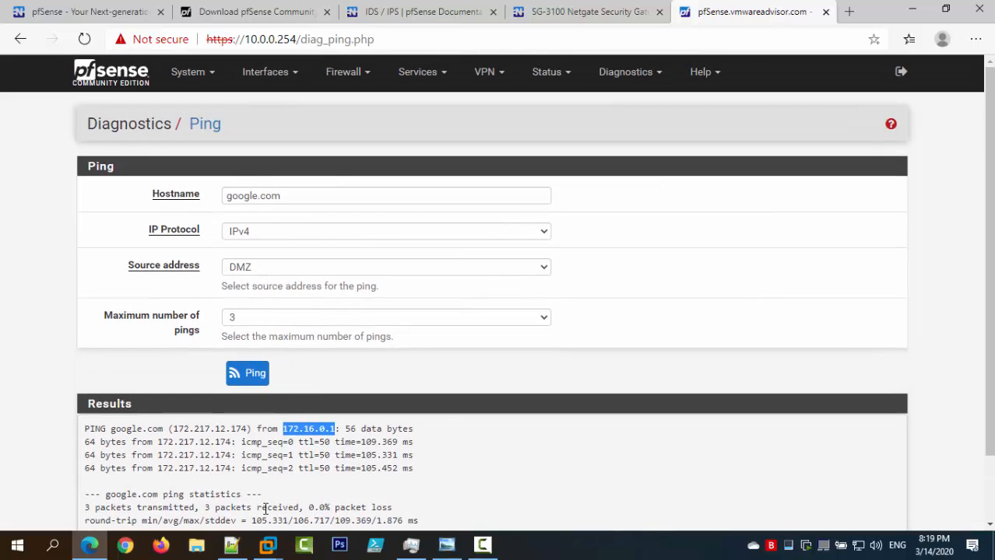
pyautogui.click(906, 16)
# Bring up the Raspbian VM in a widened view and disconnect its network adapter.
pyautogui.click(912, 14)
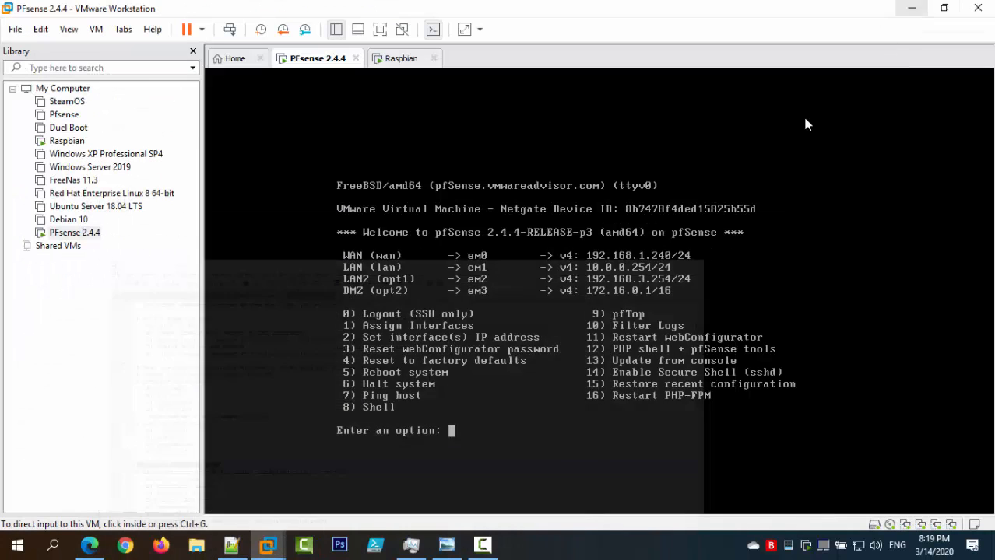
pyautogui.click(387, 66)
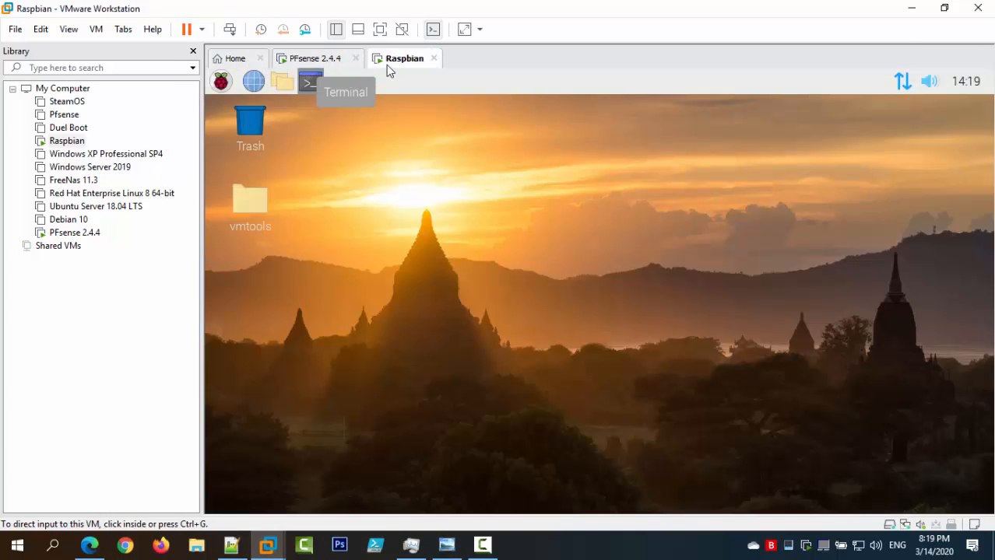
pyautogui.click(192, 51)
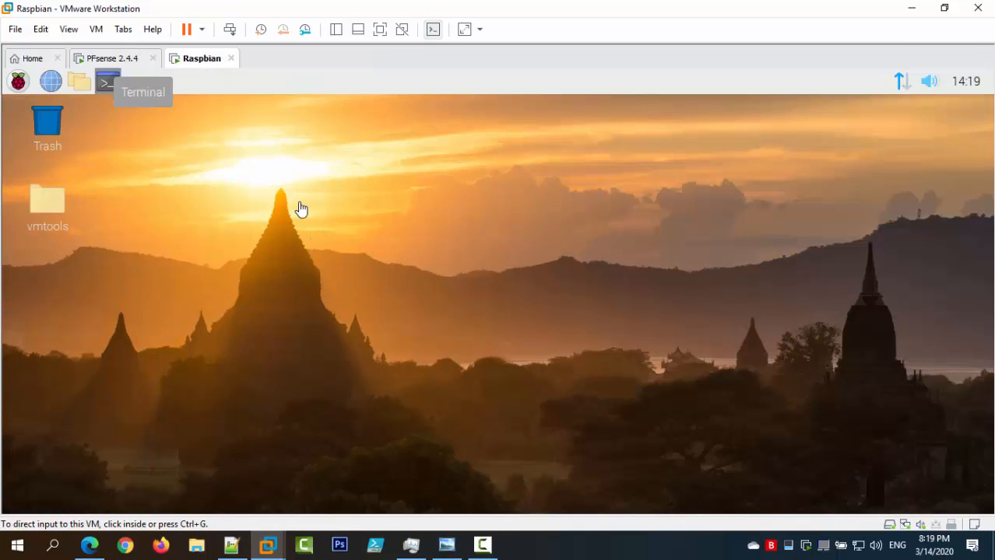
pyautogui.click(109, 87)
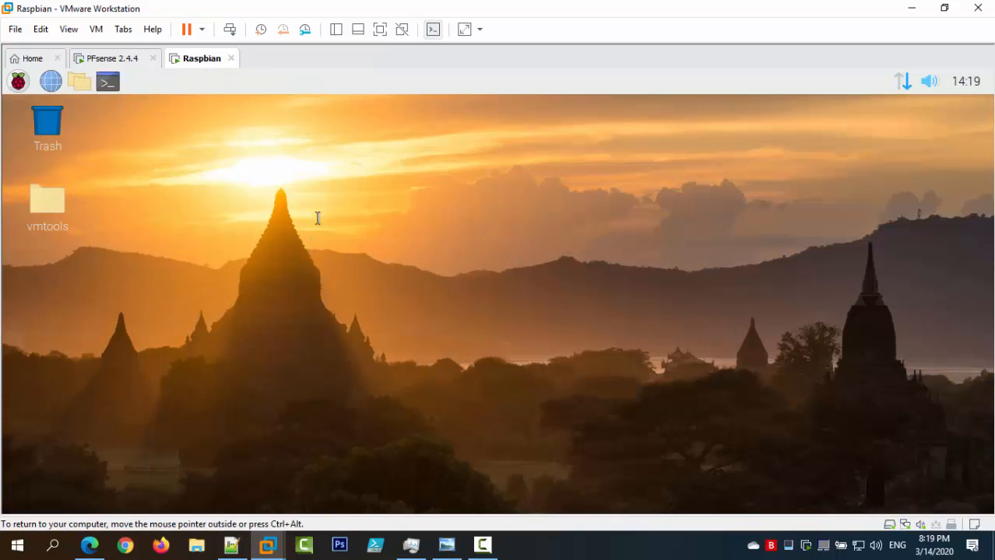
pyautogui.moveTo(899, 82)
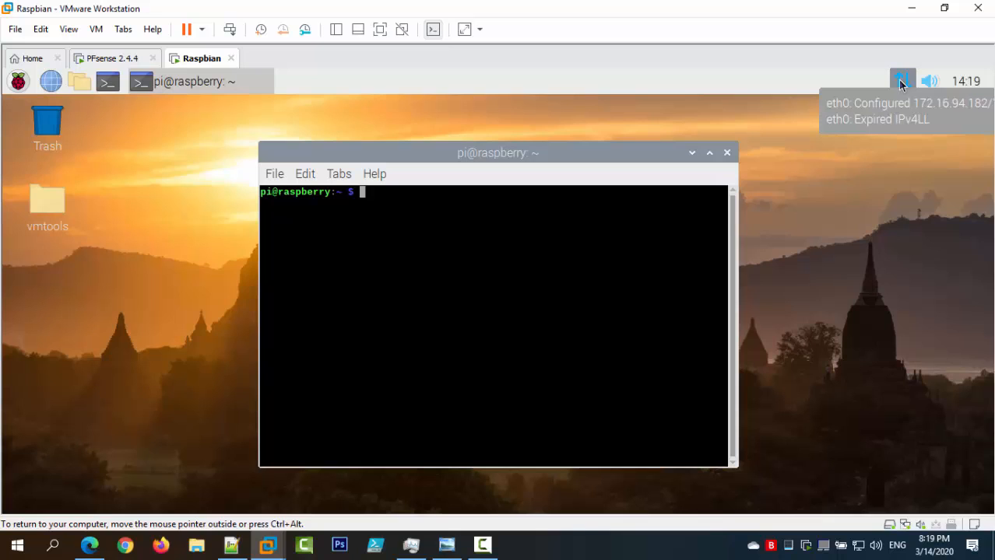
pyautogui.click(905, 526)
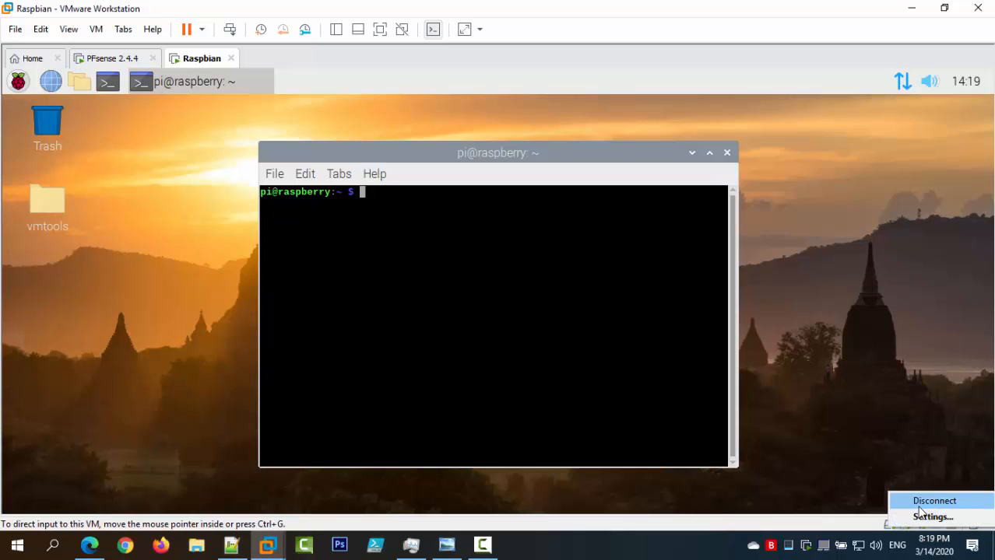
pyautogui.click(920, 504)
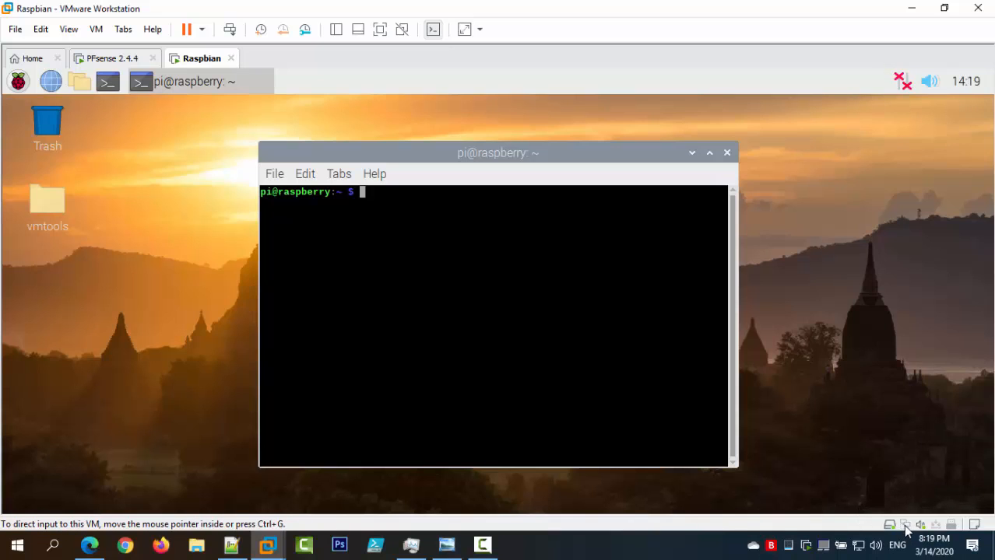
# Set the Raspbian adapter's custom network to LAN2 (Host-only) and reconnect the adapter.
pyautogui.click(906, 527)
pyautogui.click(907, 517)
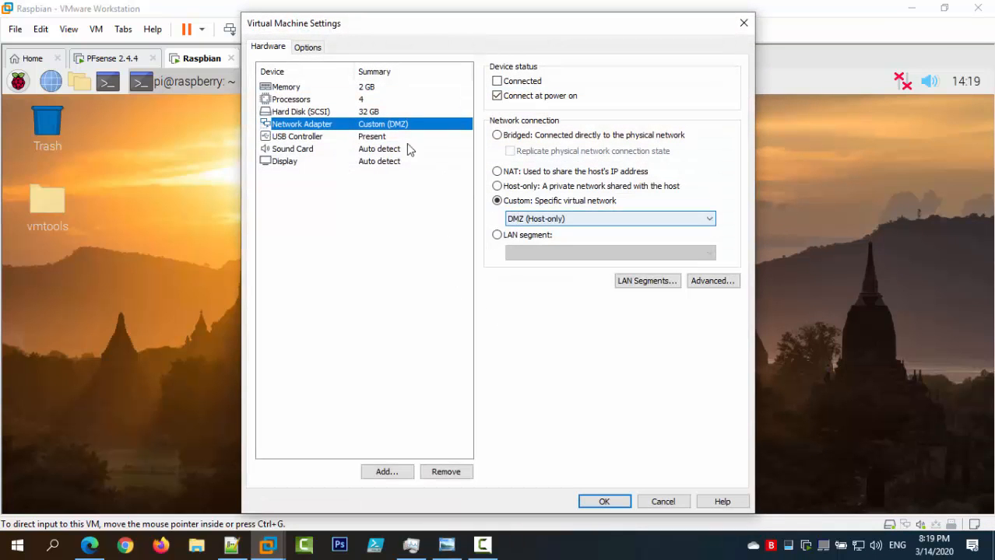
pyautogui.click(547, 220)
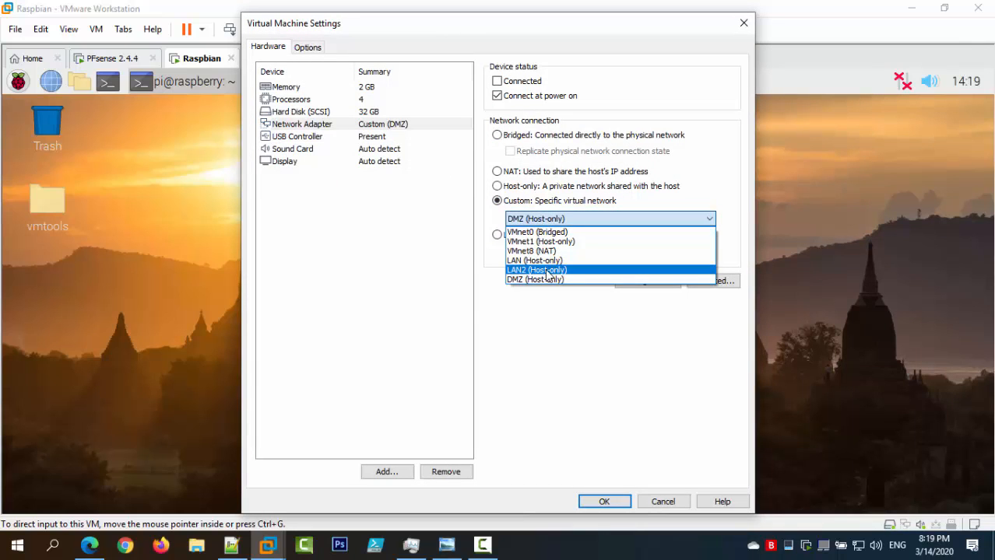
pyautogui.click(548, 273)
pyautogui.click(592, 503)
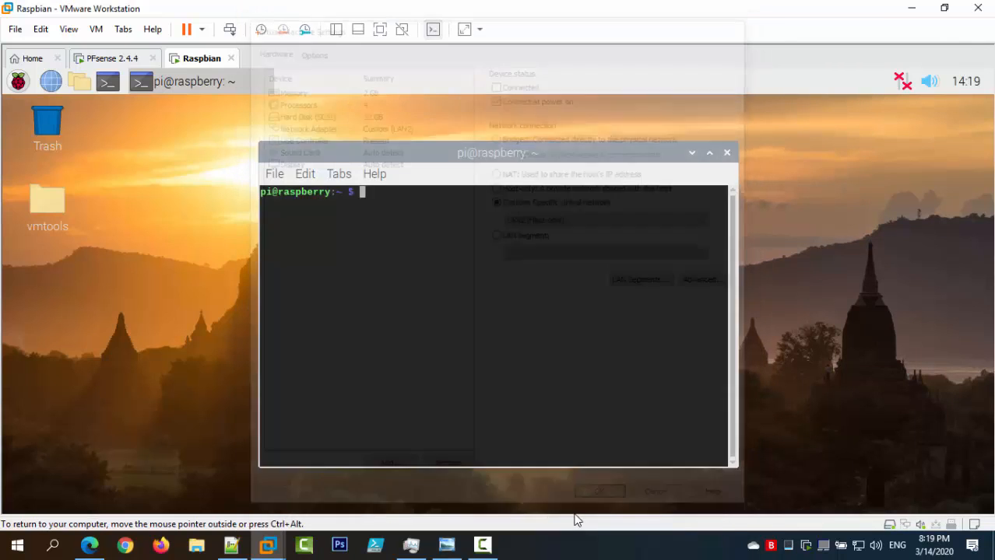
pyautogui.click(903, 527)
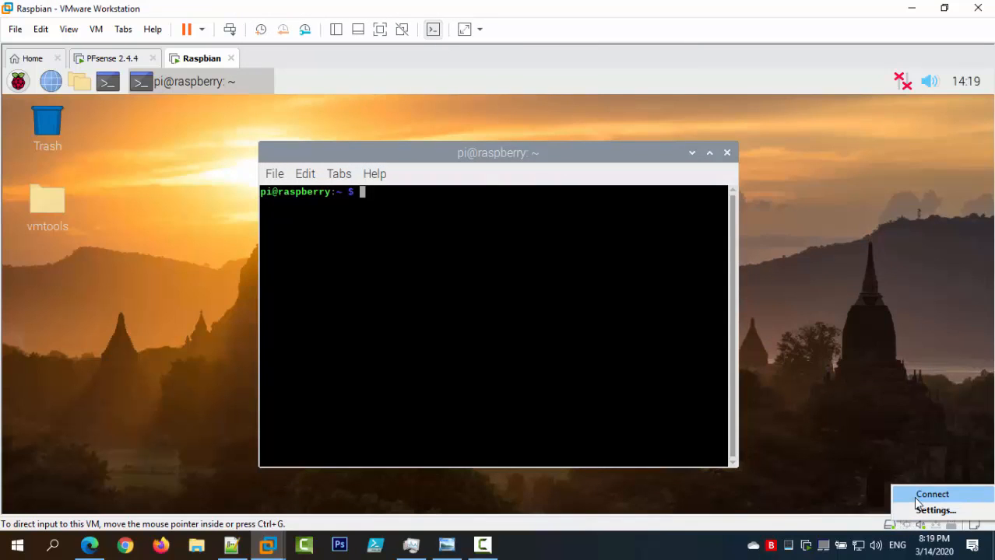
pyautogui.click(918, 496)
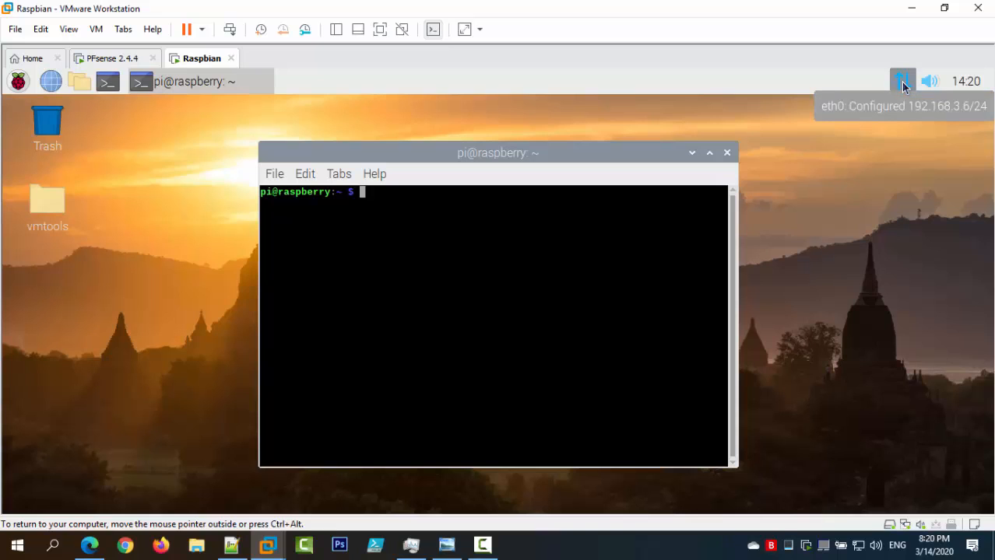
# Move the terminal to the left and open a second terminal on the right.
pyautogui.moveTo(562, 151); pyautogui.dragTo(307, 110)
pyautogui.click(112, 83)
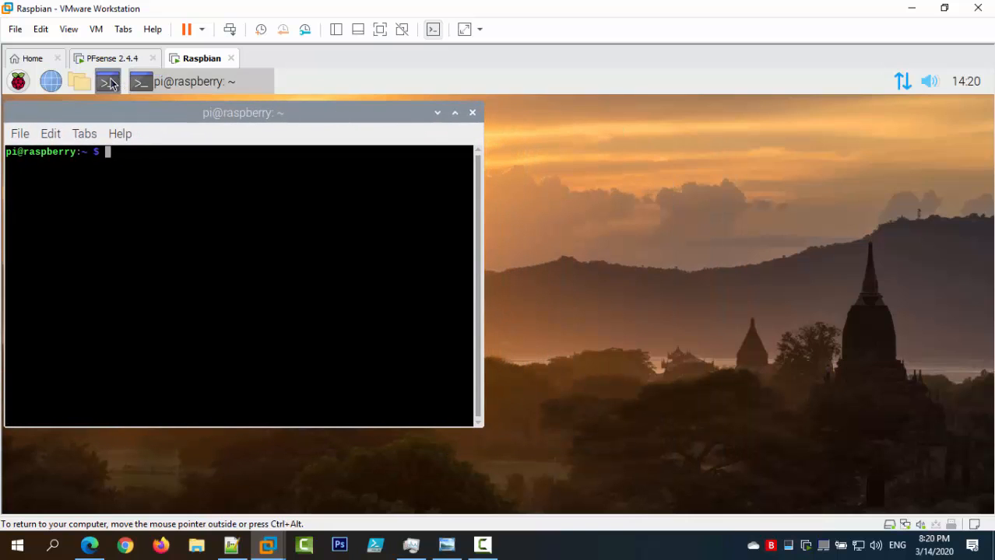
pyautogui.moveTo(615, 148); pyautogui.dragTo(604, 105)
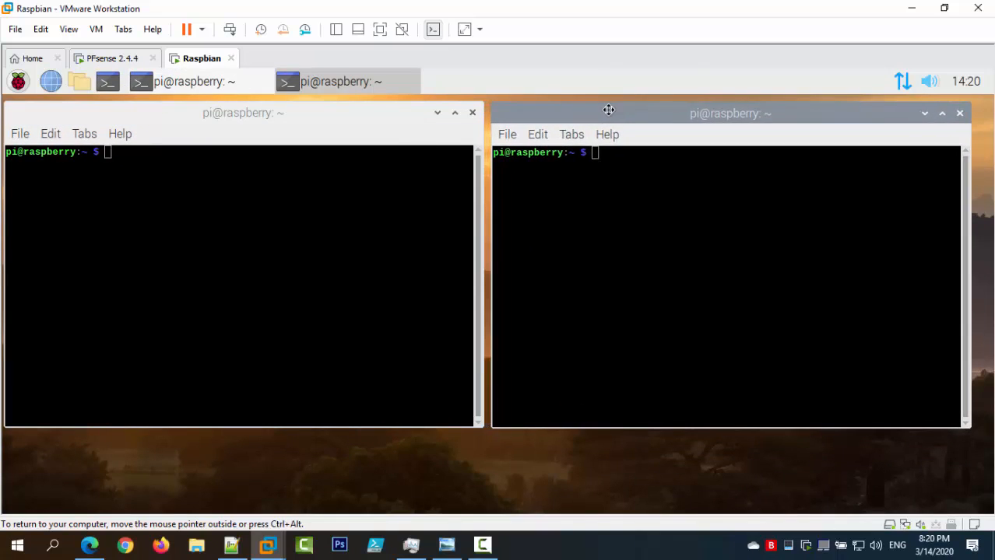
# Run ifconfig in the left terminal and confirm eth0 holds 192.168.3.6.
pyautogui.click(231, 216)
pyautogui.write('ifconfig')
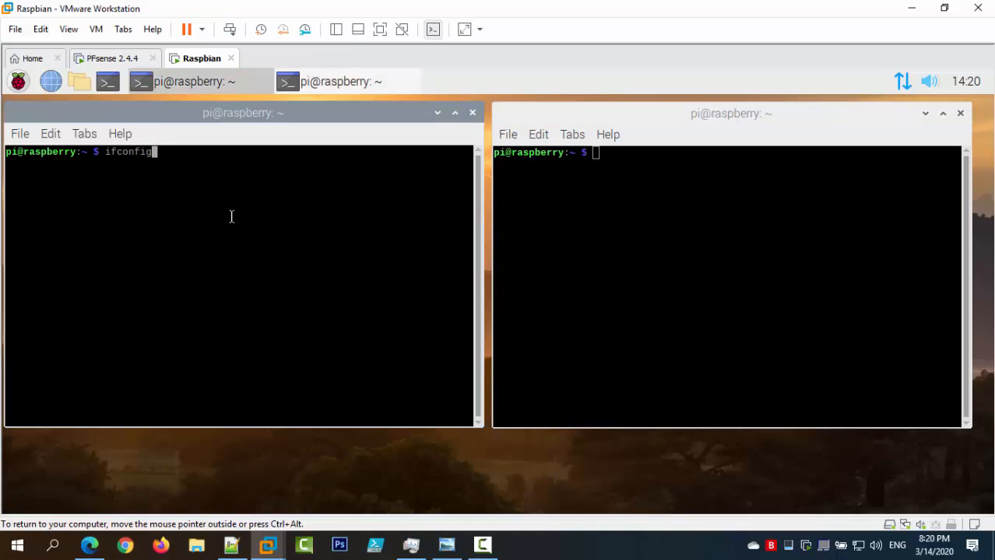
pyautogui.press('Return')
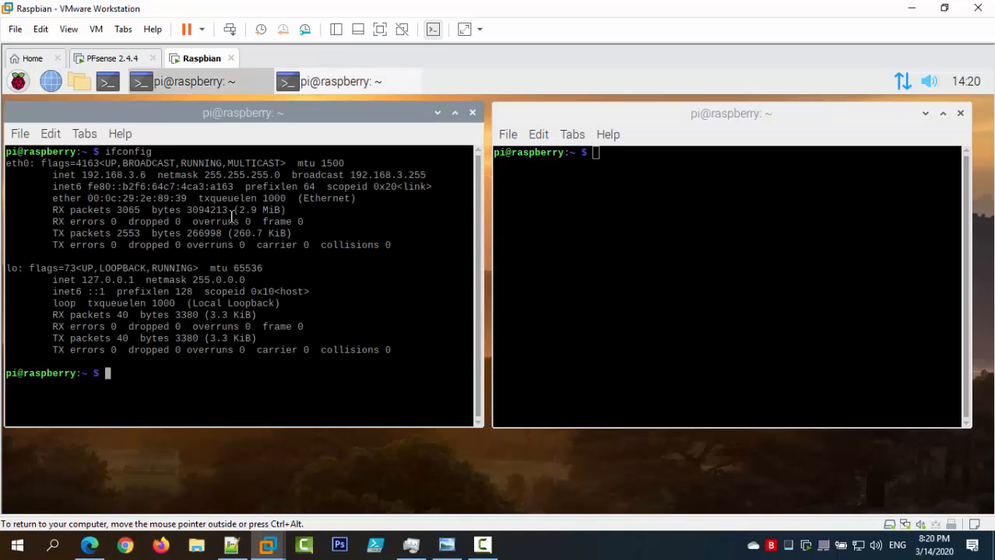
pyautogui.moveTo(146, 175); pyautogui.dragTo(82, 175)
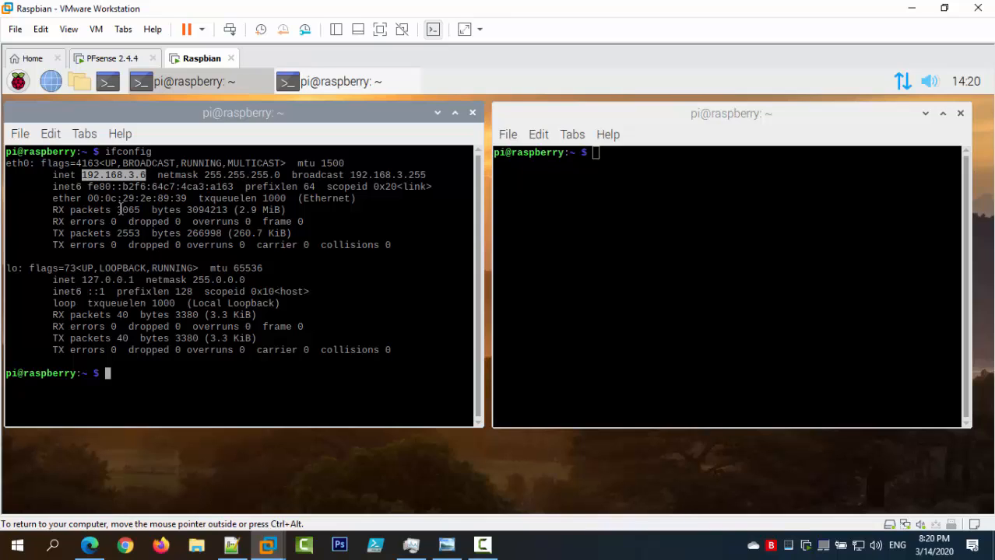
pyautogui.click(623, 217)
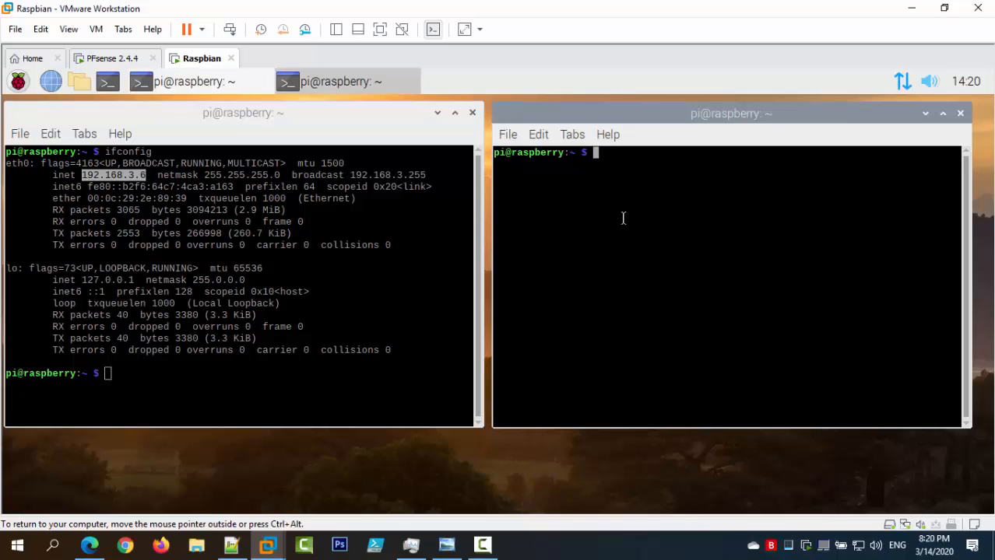
# Ping the gateway 192.168.3.1, then stop it after it proves unreachable.
pyautogui.write('ping ')
pyautogui.write('10.')
pyautogui.press('BackSpace')
pyautogui.press('BackSpace')
pyautogui.press('BackSpace')
pyautogui.write('192.168.3.1')
pyautogui.press('Return')
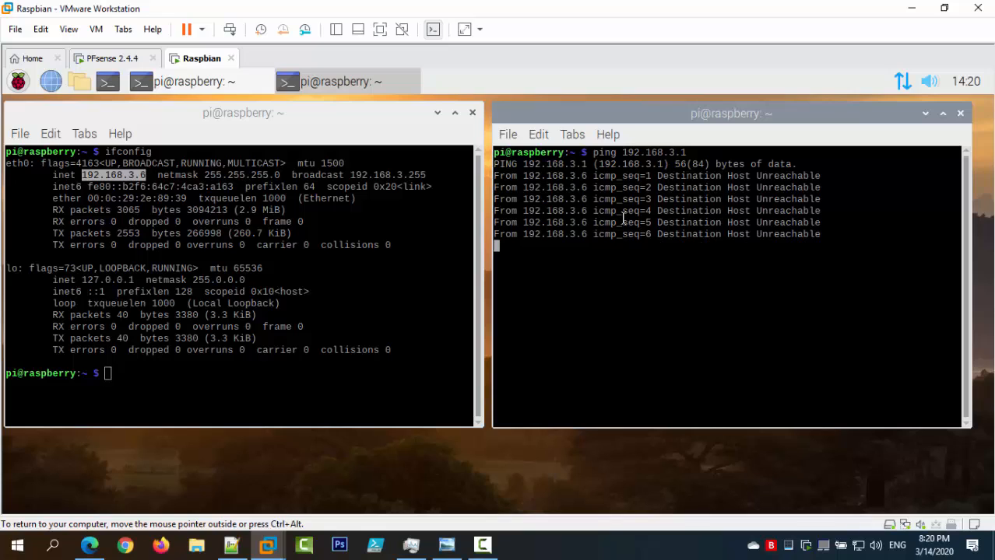
pyautogui.hotkey('ctrl', 'z')
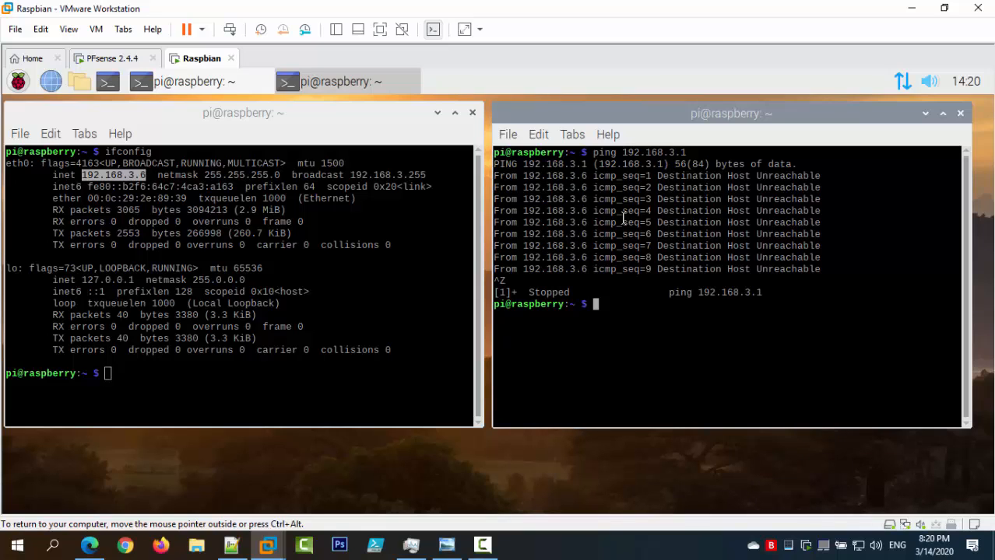
# Ping 8.8.8.8 from the right terminal, then stop the failing ping.
pyautogui.press('Up')
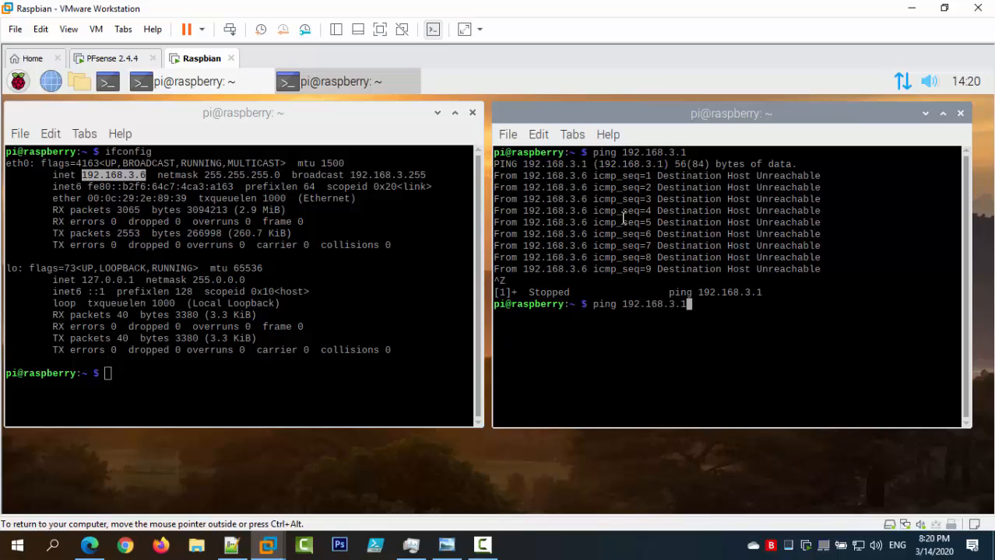
pyautogui.press('Up')
pyautogui.press('Down')
pyautogui.press('BackSpace')
pyautogui.press('BackSpace')
pyautogui.press('BackSpace')
pyautogui.press('BackSpace')
pyautogui.press('BackSpace')
pyautogui.press('BackSpace')
pyautogui.press('BackSpace')
pyautogui.press('BackSpace')
pyautogui.press('BackSpace')
pyautogui.press('BackSpace')
pyautogui.press('BackSpace')
pyautogui.press('BackSpace')
pyautogui.press('BackSpace')
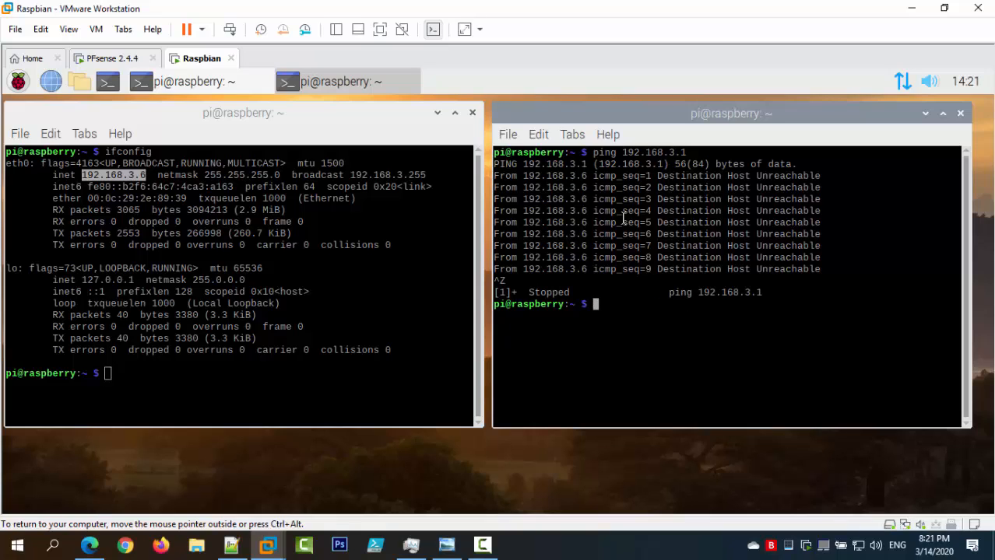
pyautogui.write('ping 8.8.8.8')
pyautogui.press('Return')
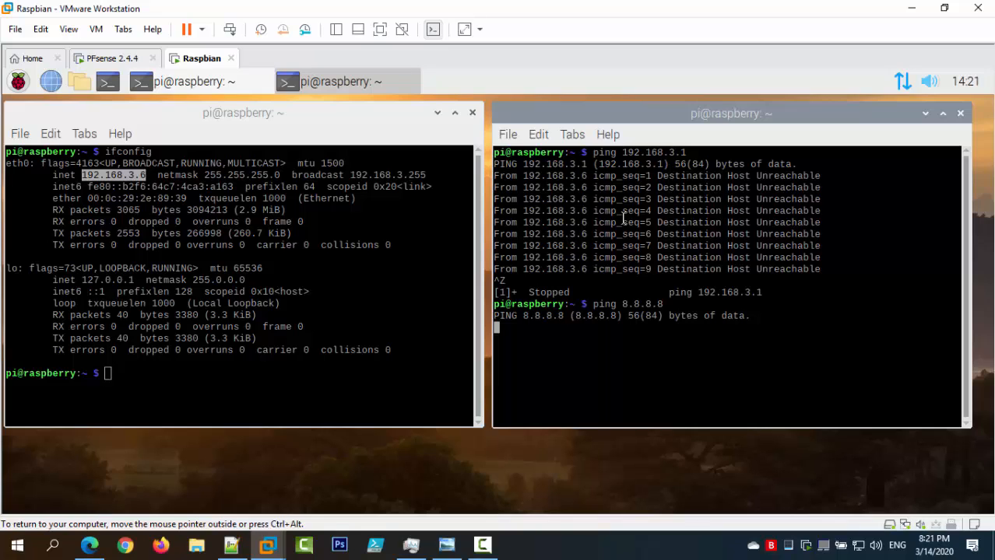
pyautogui.hotkey('ctrl', 'z')
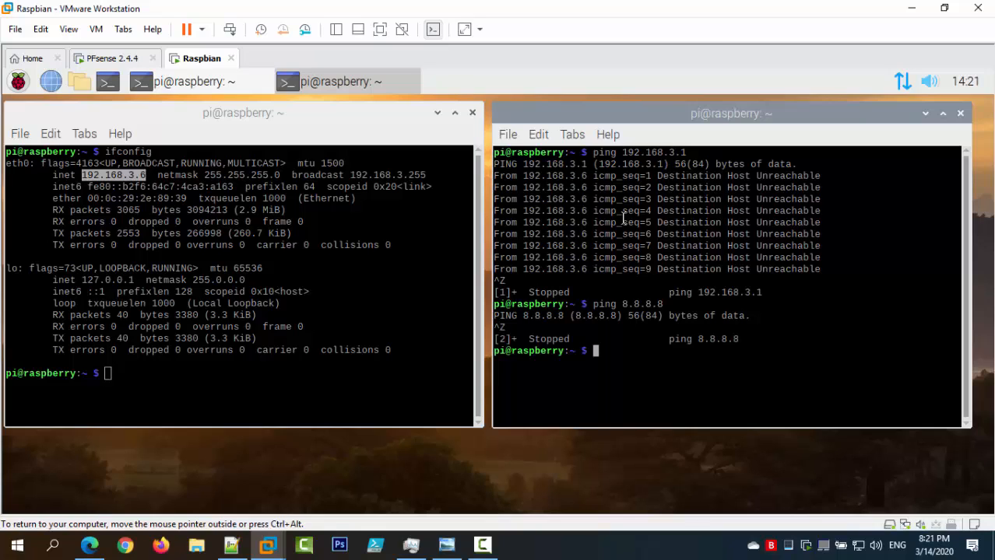
# Ping google.com, which fails with Name or service not known.
pyautogui.press('Up')
pyautogui.press('Up')
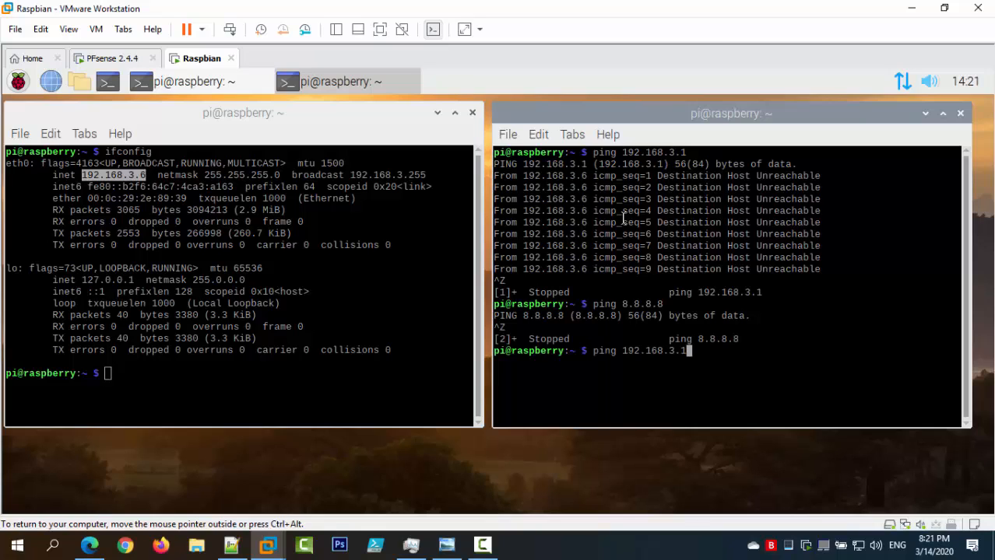
pyautogui.press('BackSpace')
pyautogui.press('BackSpace')
pyautogui.press('BackSpace')
pyautogui.press('BackSpace')
pyautogui.press('BackSpace')
pyautogui.press('BackSpace')
pyautogui.press('BackSpace')
pyautogui.press('BackSpace')
pyautogui.press('BackSpace')
pyautogui.press('BackSpace')
pyautogui.press('BackSpace')
pyautogui.write('google.com')
pyautogui.press('Return')
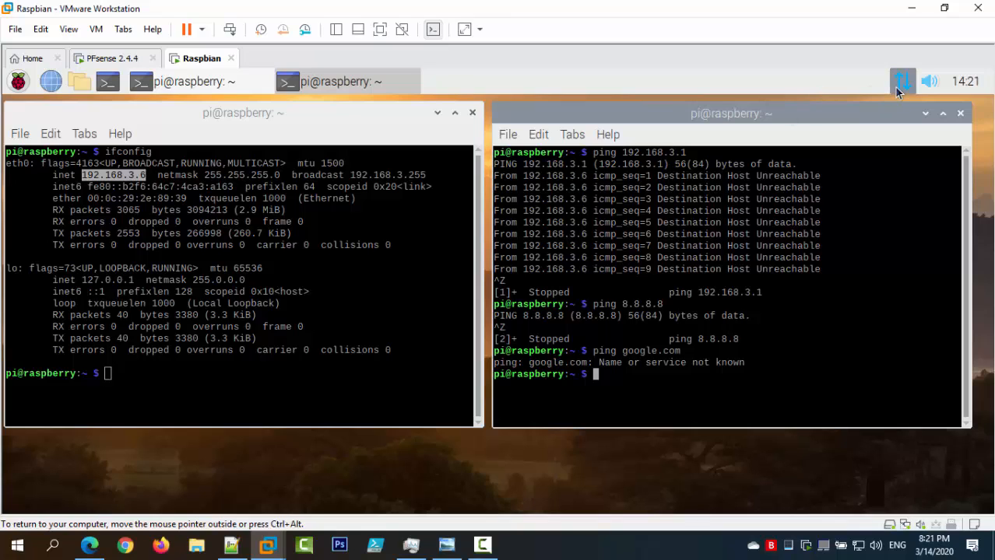
# Select the right terminal's output, then check the network adapter options without changing anything.
pyautogui.moveTo(897, 91)
pyautogui.moveTo(643, 386); pyautogui.dragTo(495, 153)
pyautogui.click(645, 224)
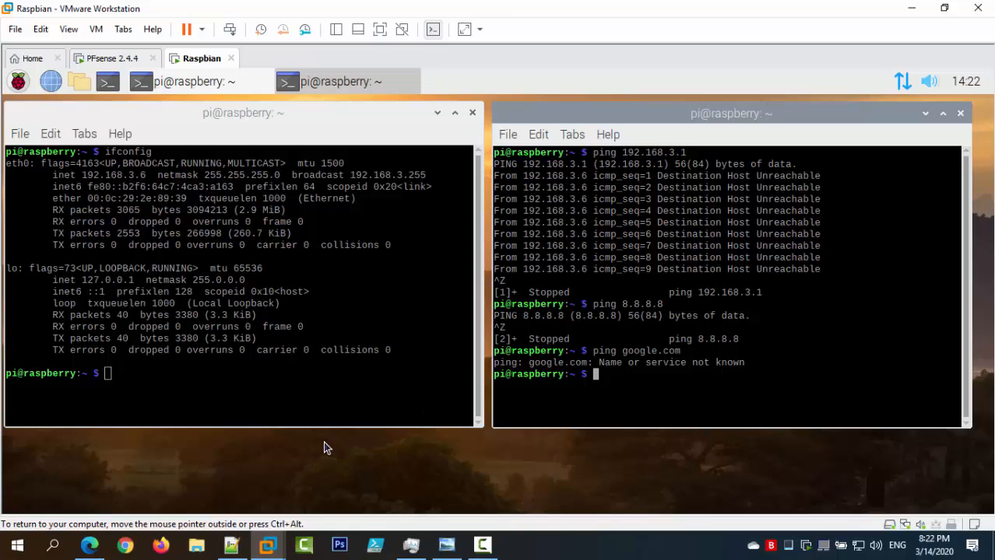
pyautogui.click(909, 530)
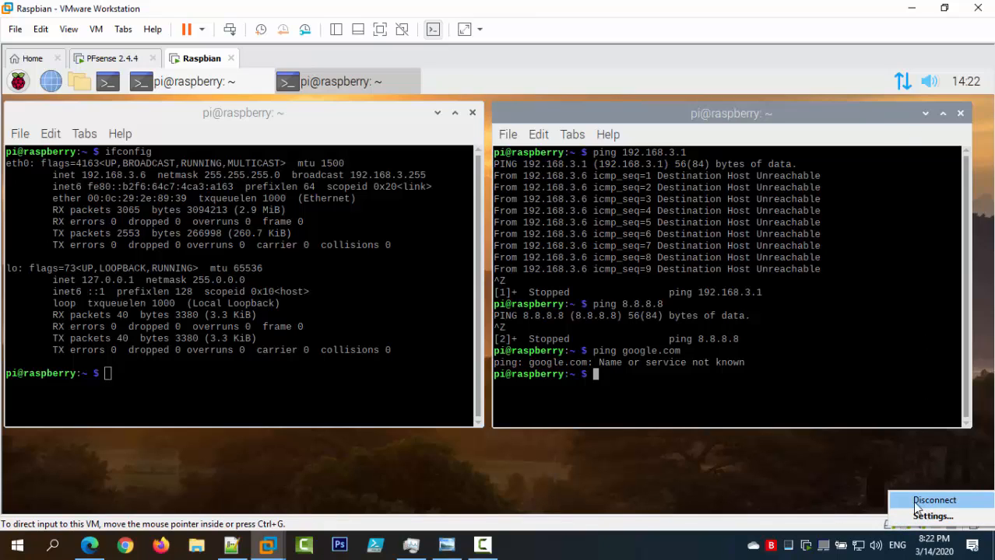
pyautogui.click(775, 415)
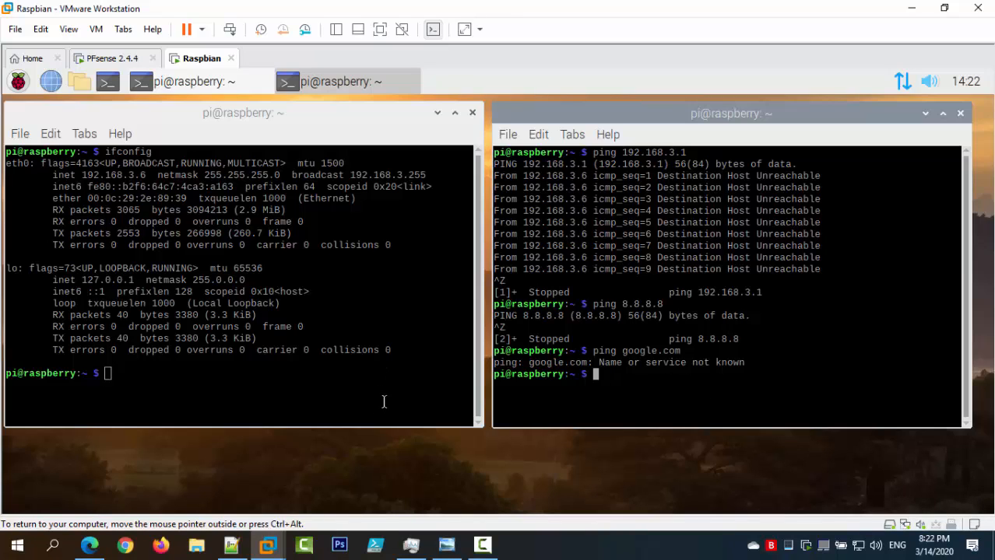
# Clear the left and right terminals with Ctrl+L.
pyautogui.moveTo(898, 80)
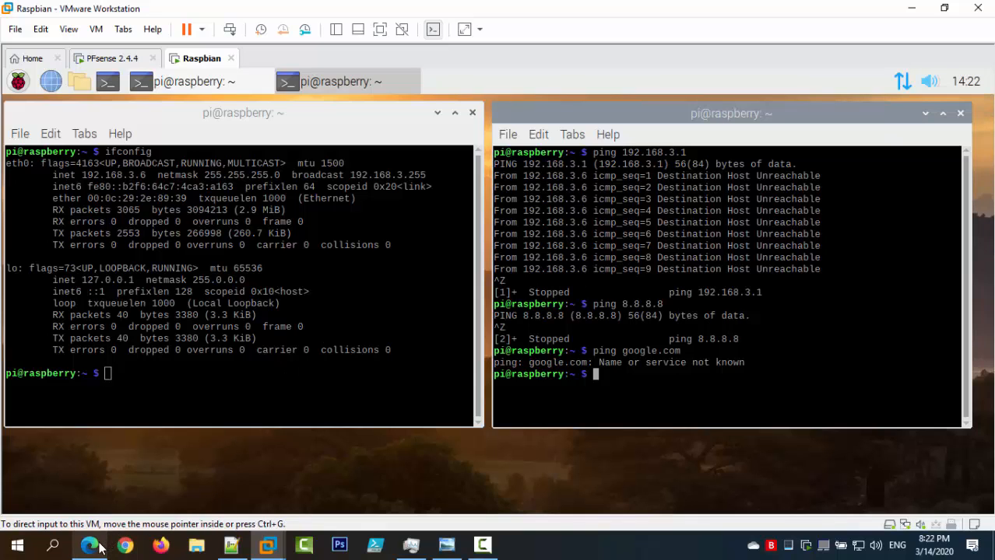
pyautogui.click(197, 381)
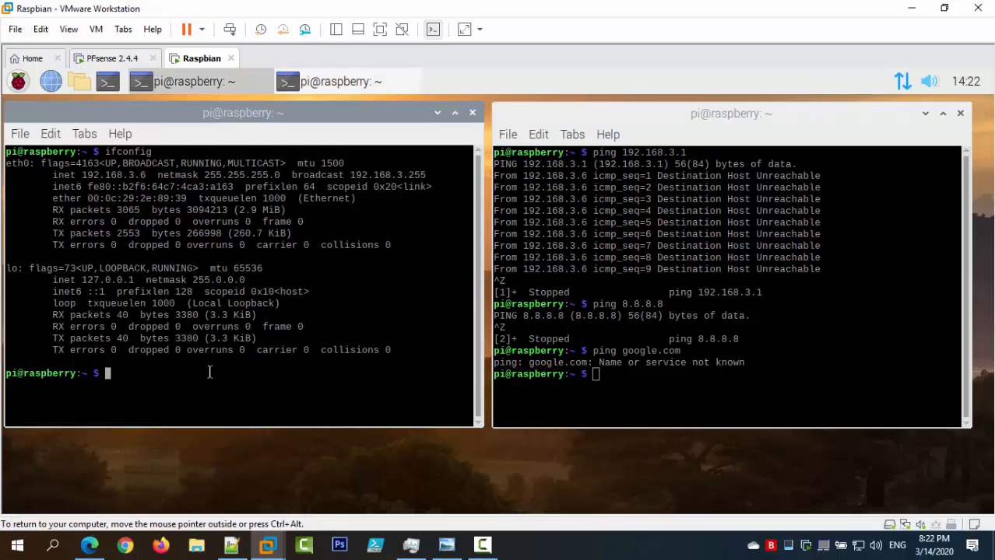
pyautogui.hotkey('ctrl', 'l')
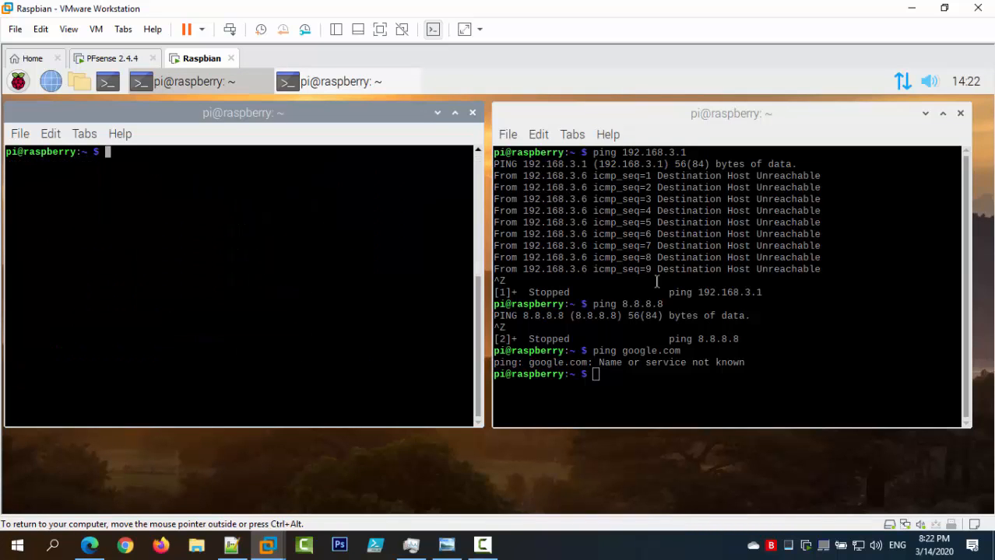
pyautogui.click(656, 281)
pyautogui.hotkey('ctrl', 'l')
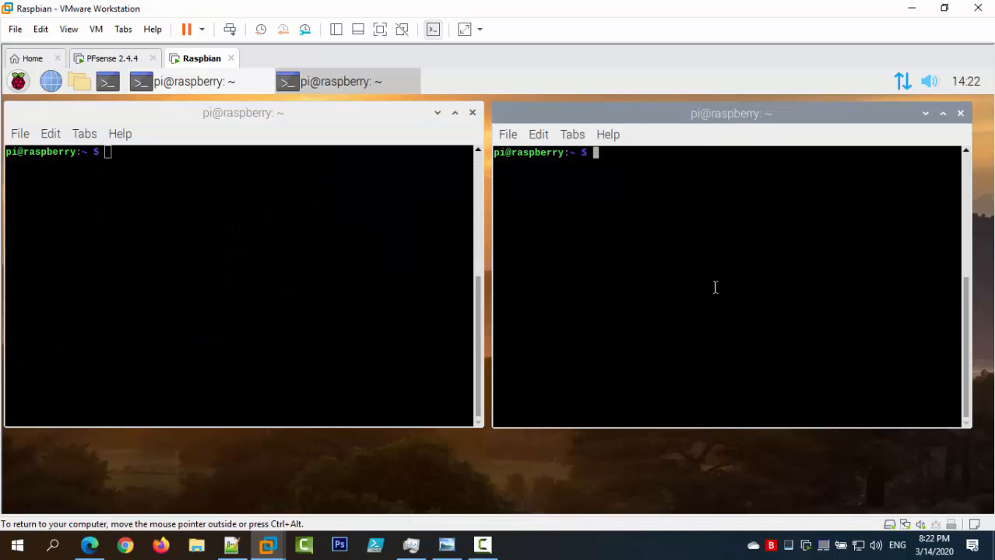
# Open Firewall > Rules and compare the LAN2, DMZ and LAN rule tabs.
pyautogui.click(103, 549)
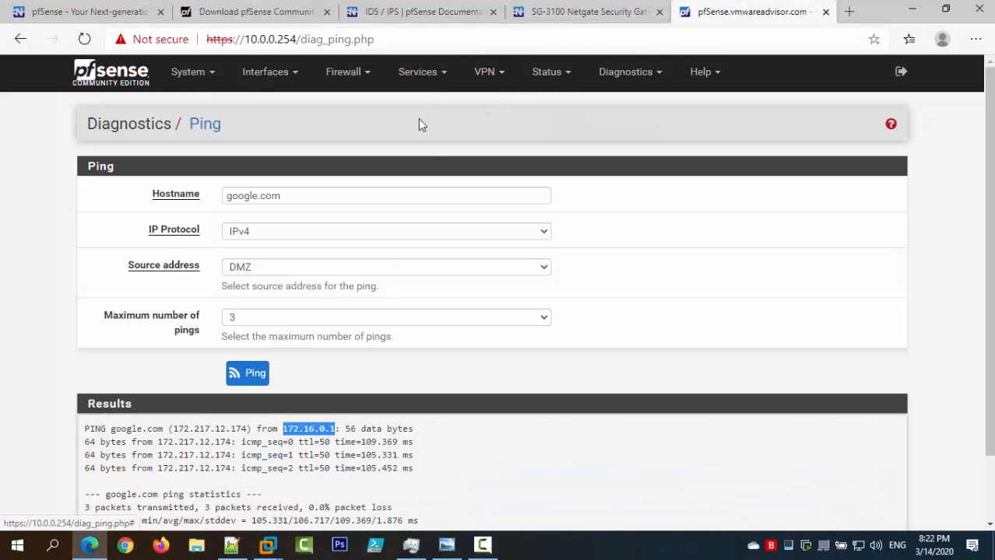
pyautogui.scroll(-1, 248, 366)
pyautogui.scroll(1, 247, 366)
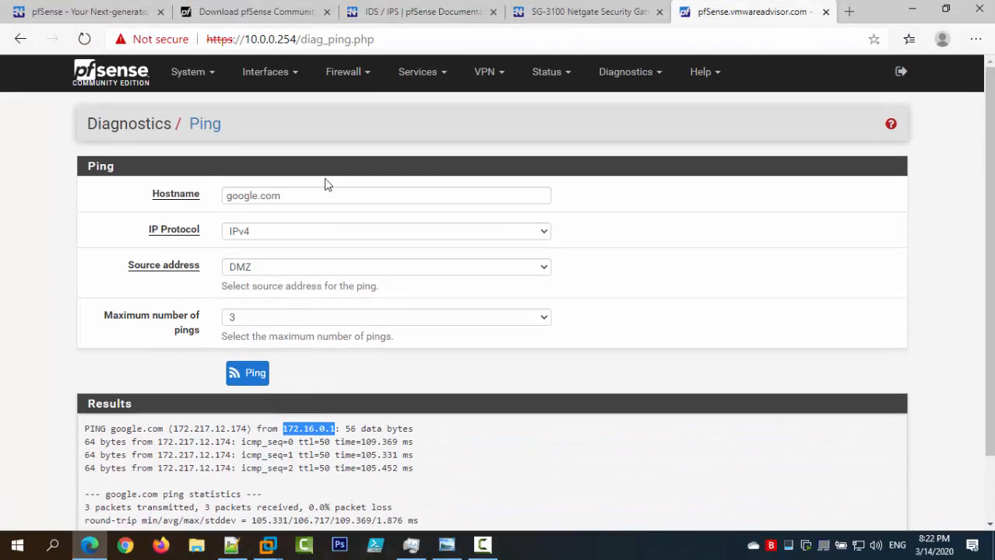
pyautogui.click(334, 74)
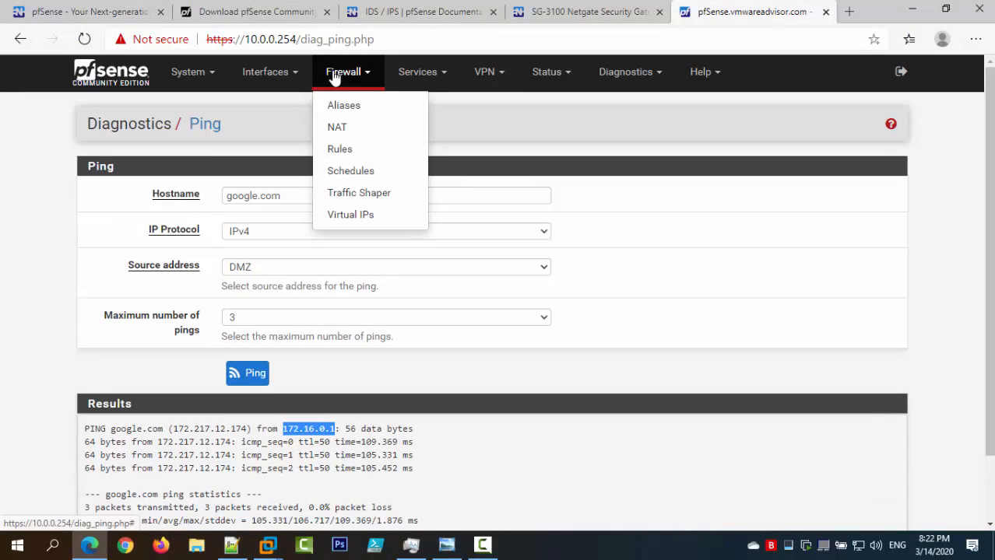
pyautogui.click(377, 156)
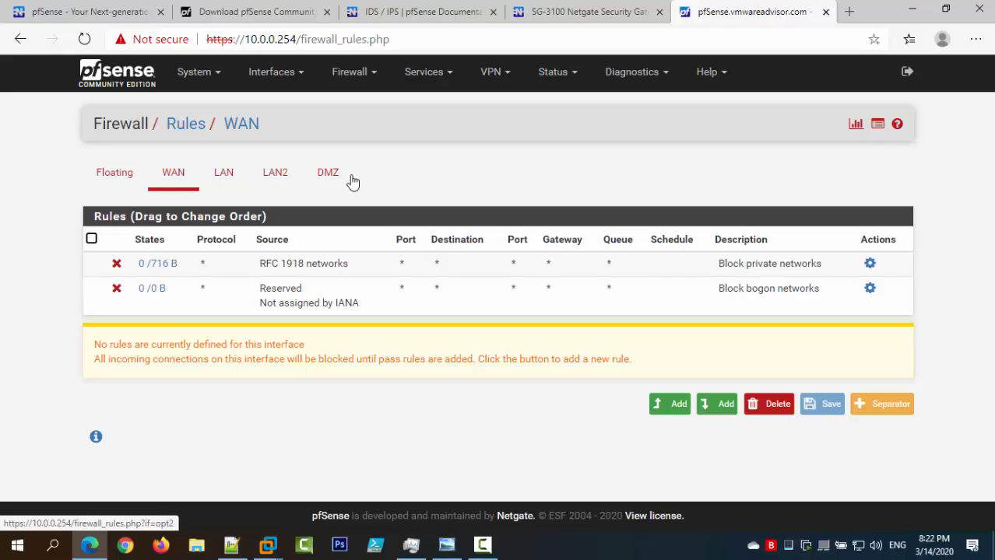
pyautogui.click(270, 187)
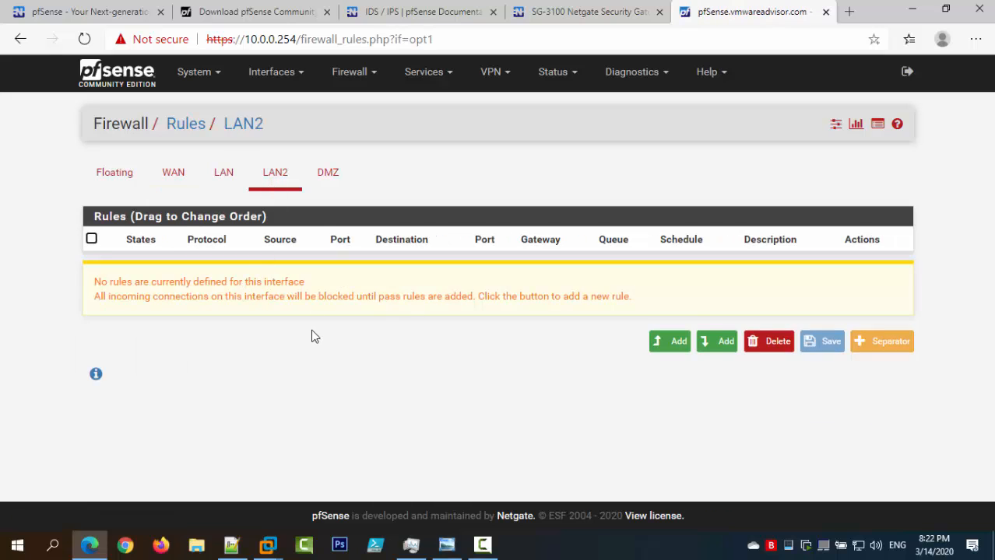
pyautogui.click(328, 173)
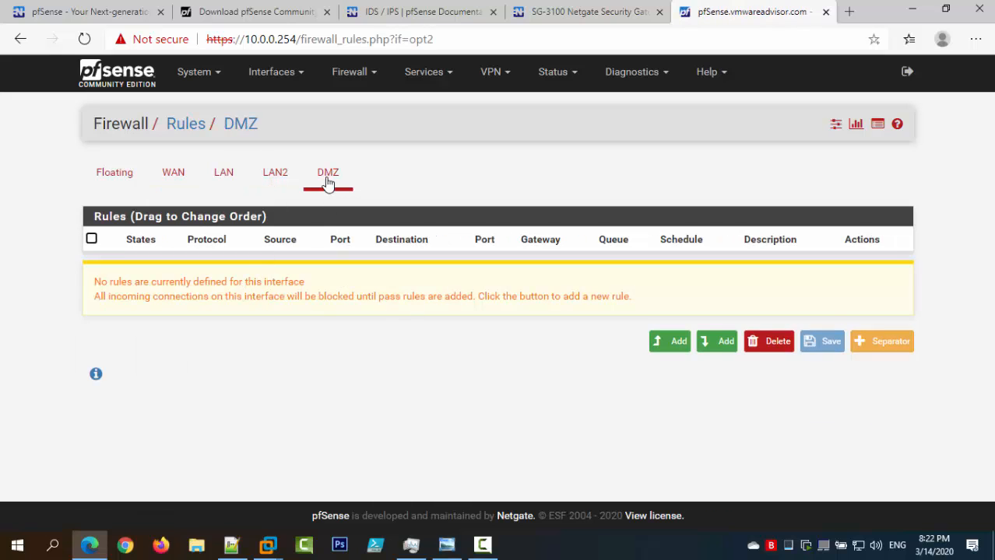
pyautogui.click(221, 181)
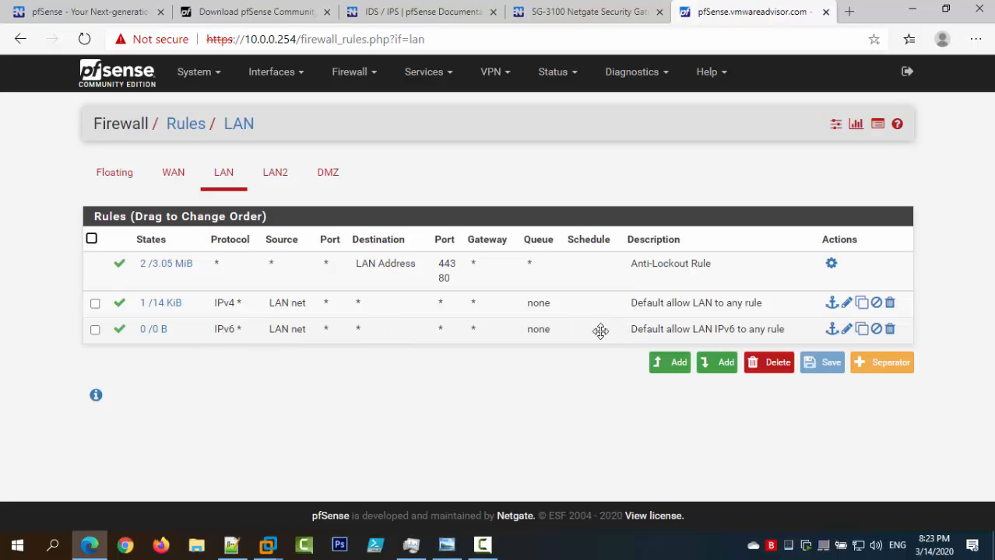
# Bring up the Raspbian VM and set its network adapter to Custom: LAN (Host-only).
pyautogui.moveTo(285, 542)
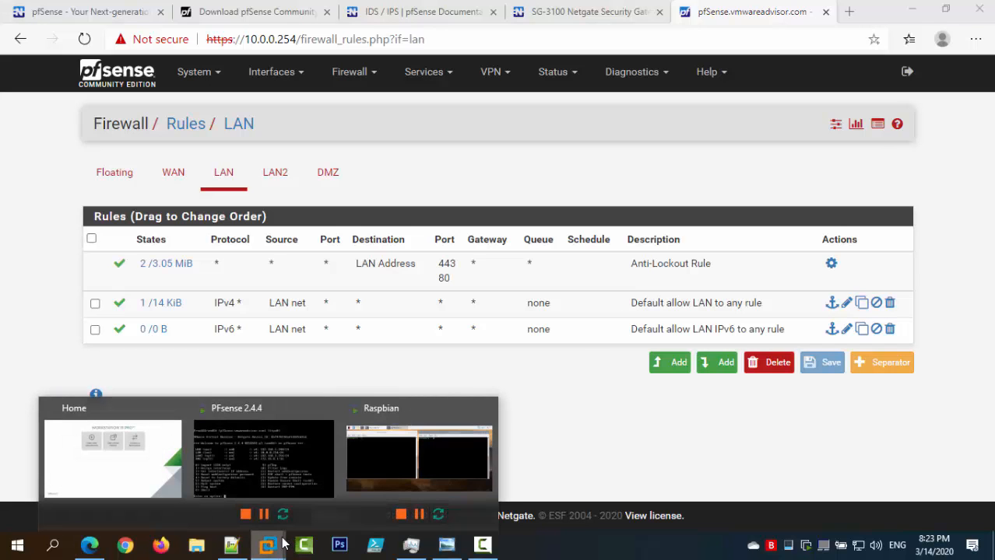
pyautogui.click(392, 484)
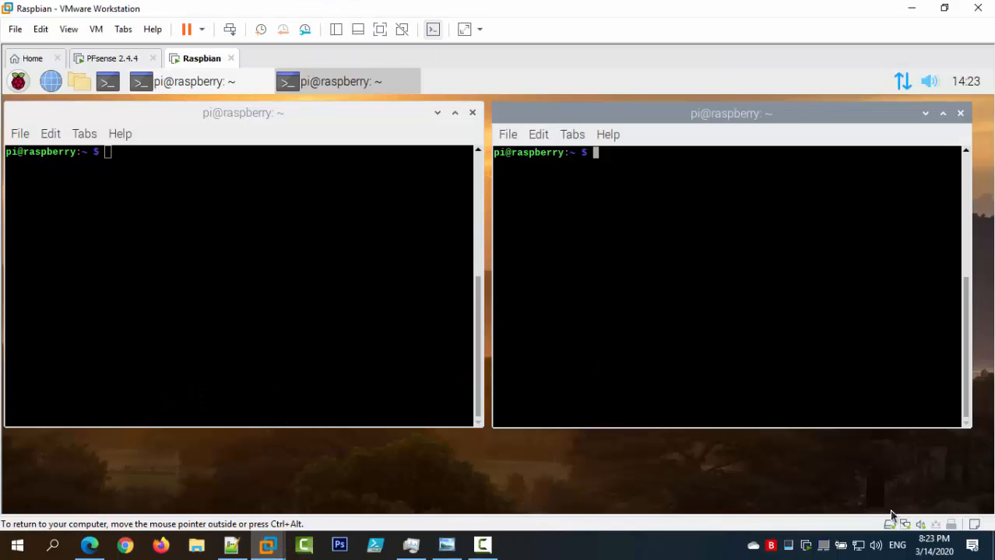
pyautogui.click(905, 526)
pyautogui.click(932, 511)
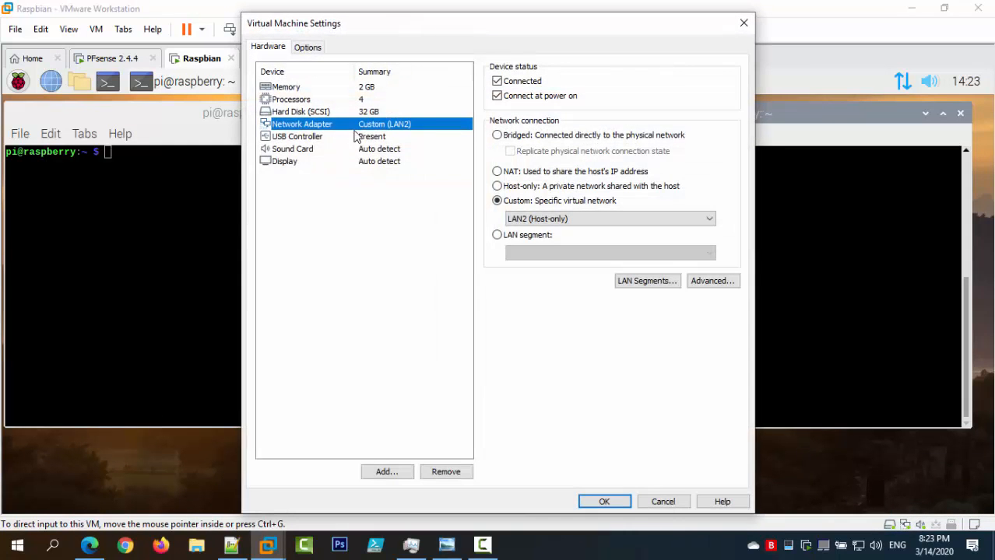
pyautogui.click(535, 218)
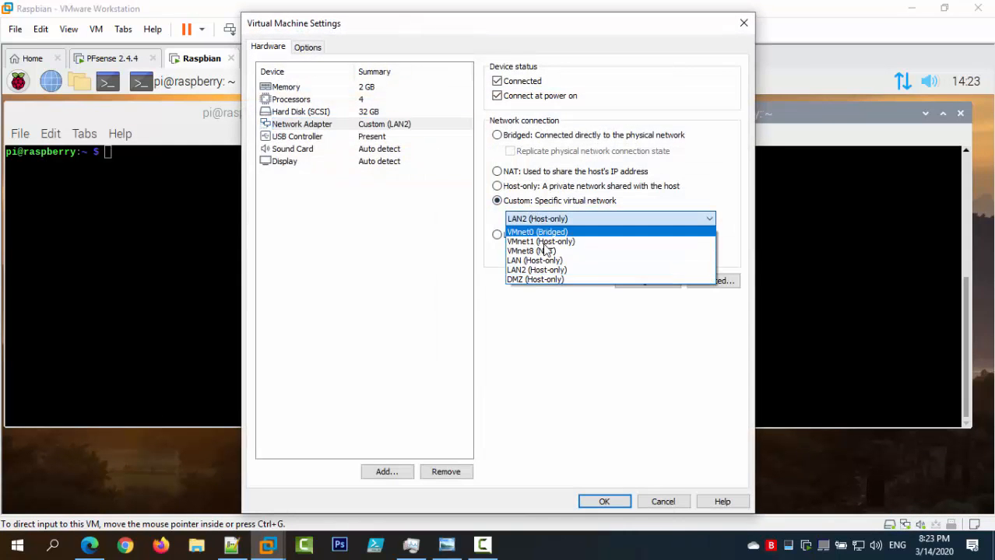
pyautogui.click(534, 260)
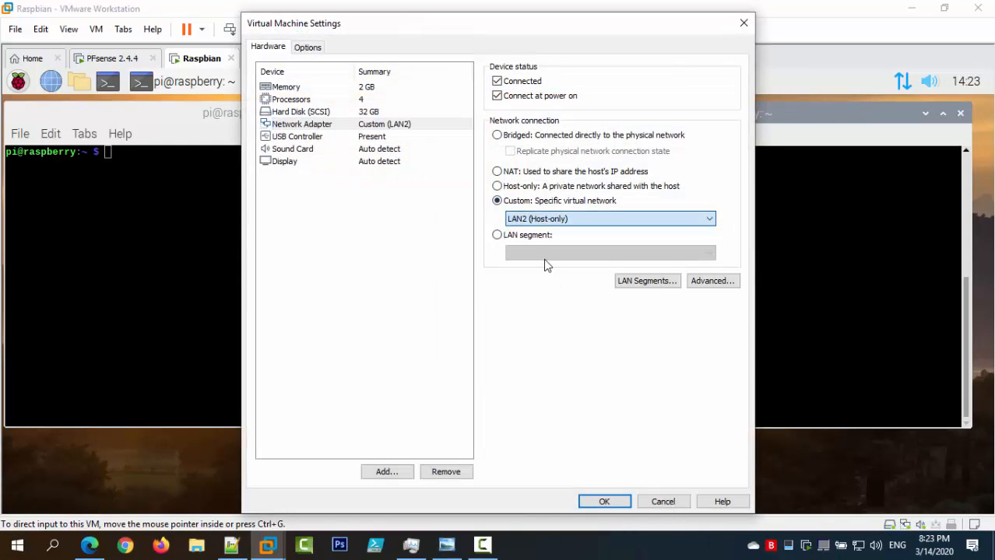
pyautogui.click(606, 500)
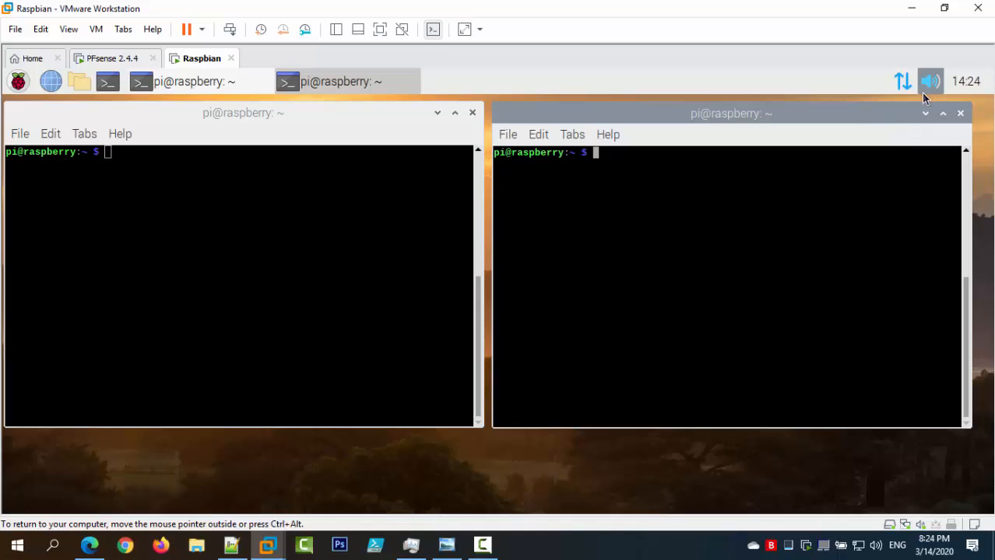
# Run ifconfig in the left terminal and confirm eth0 holds 10.0.0.11.
pyautogui.moveTo(903, 95)
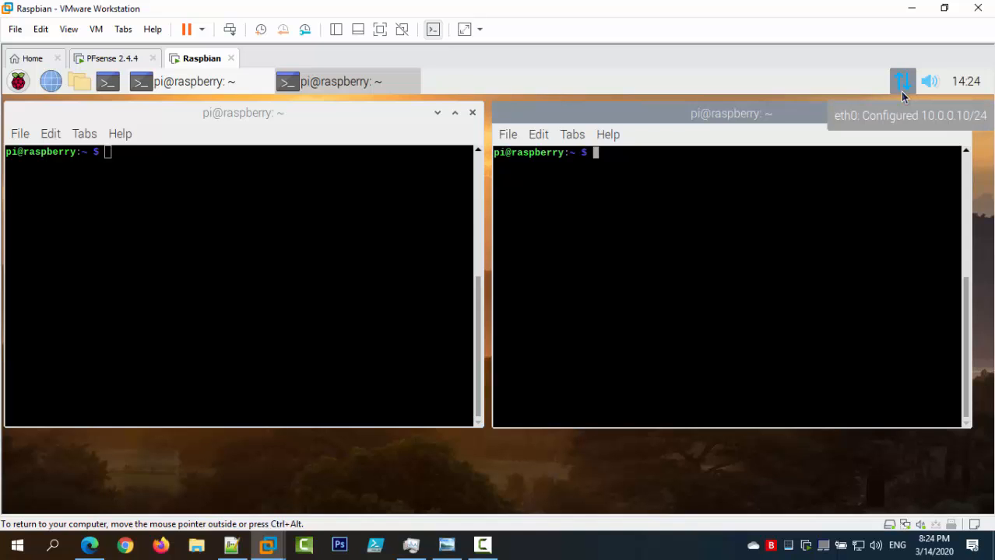
pyautogui.click(462, 188)
pyautogui.write('if')
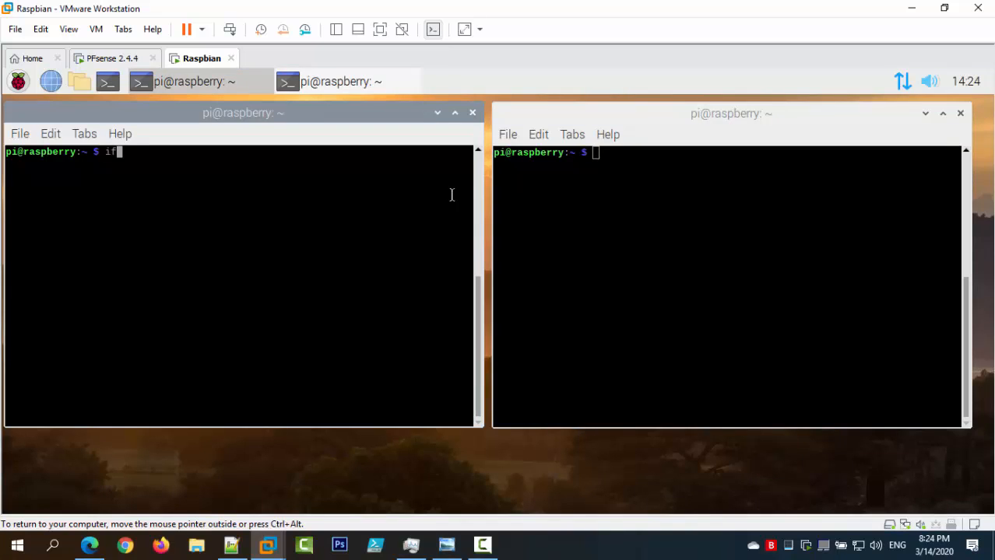
pyautogui.write('config')
pyautogui.press('Return')
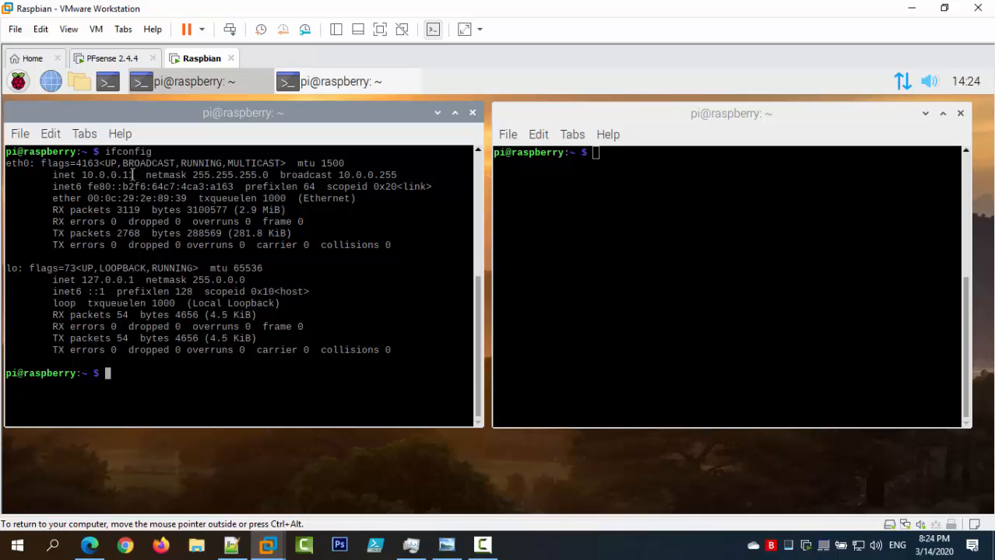
pyautogui.moveTo(139, 175); pyautogui.dragTo(81, 178)
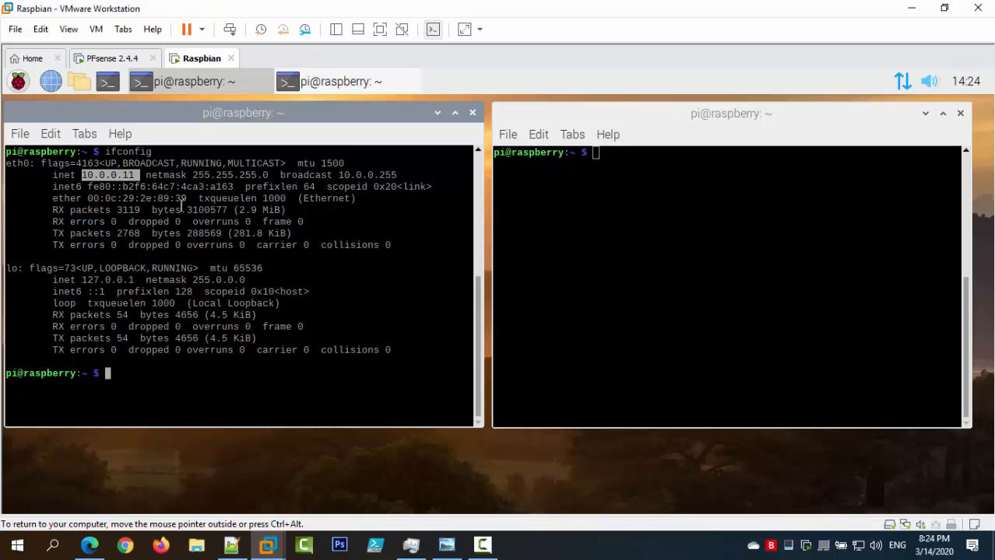
# Ping 10.0.0.254, 8.8.8.8 and google.com from the right terminal, stopping each with Ctrl+Z.
pyautogui.click(662, 215)
pyautogui.write('pin')
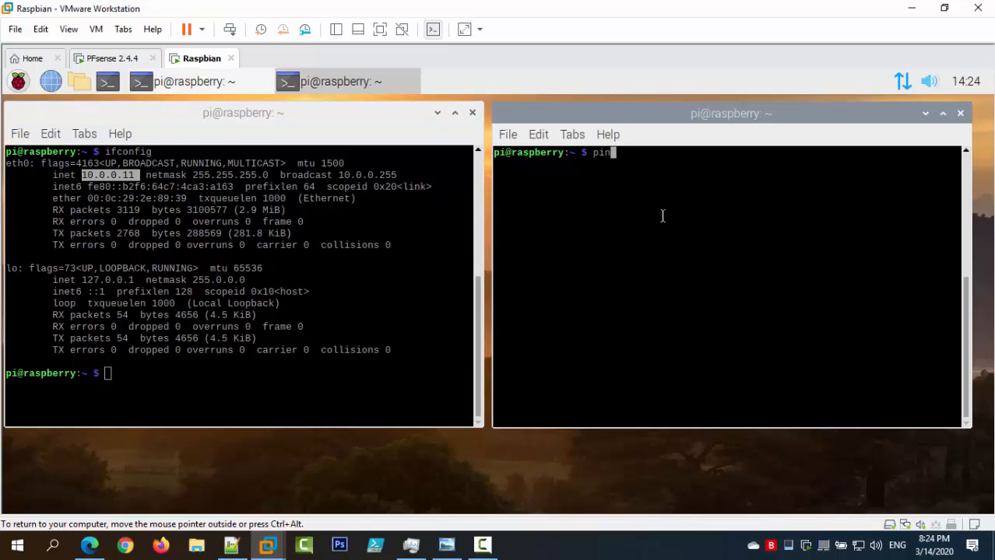
pyautogui.write('g 10.0.0.254')
pyautogui.press('Return')
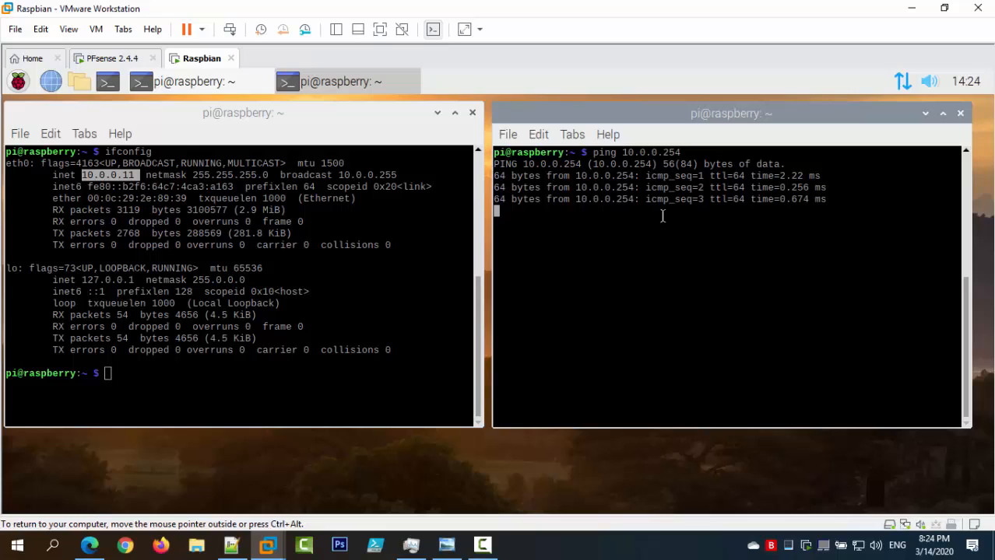
pyautogui.hotkey('ctrl', 'z')
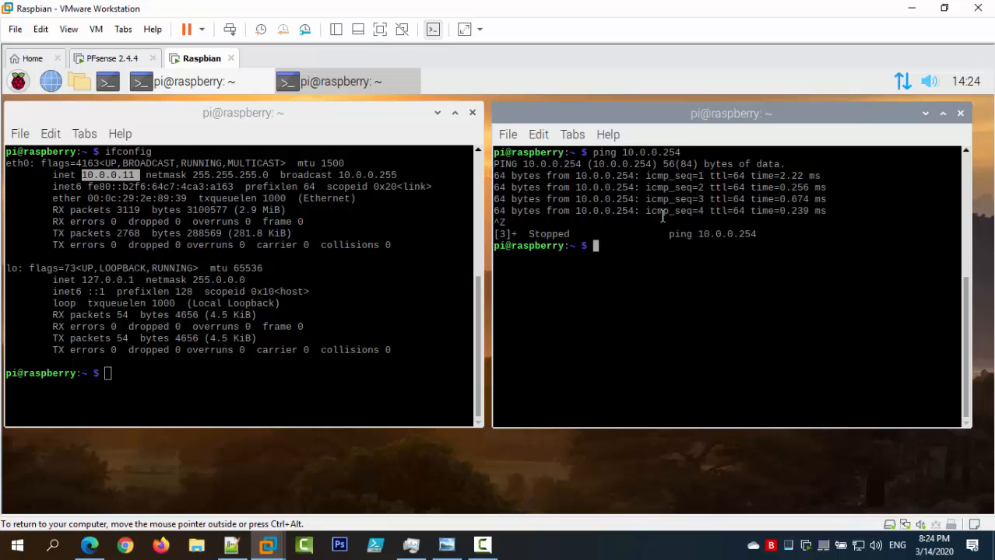
pyautogui.write('ping 8.8.8.8')
pyautogui.press('Return')
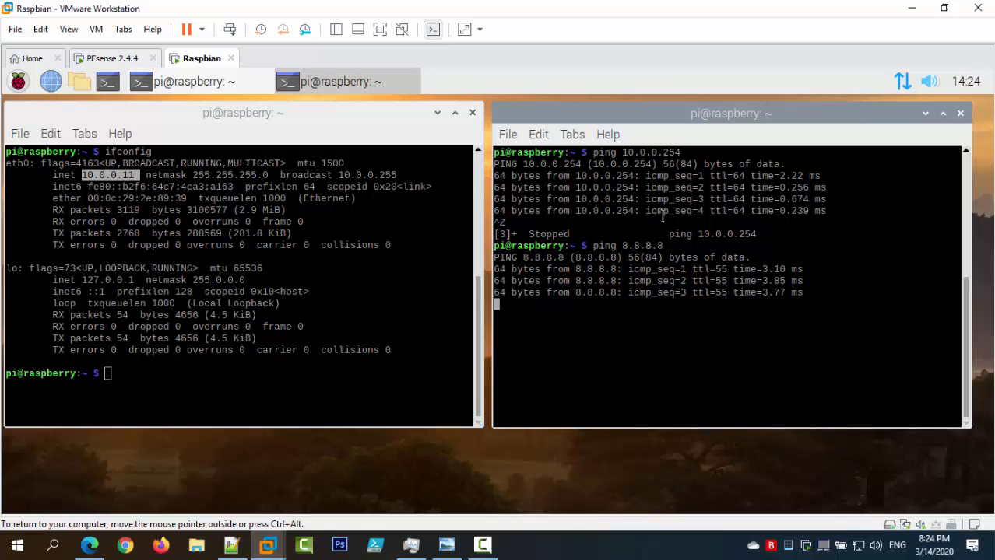
pyautogui.hotkey('ctrl', 'z')
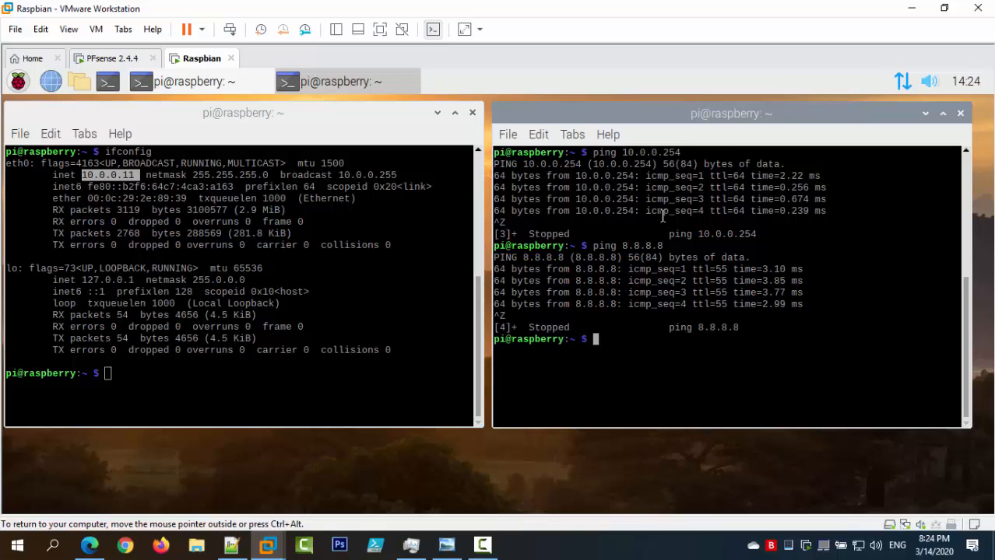
pyautogui.write('ping google.com')
pyautogui.press('Return')
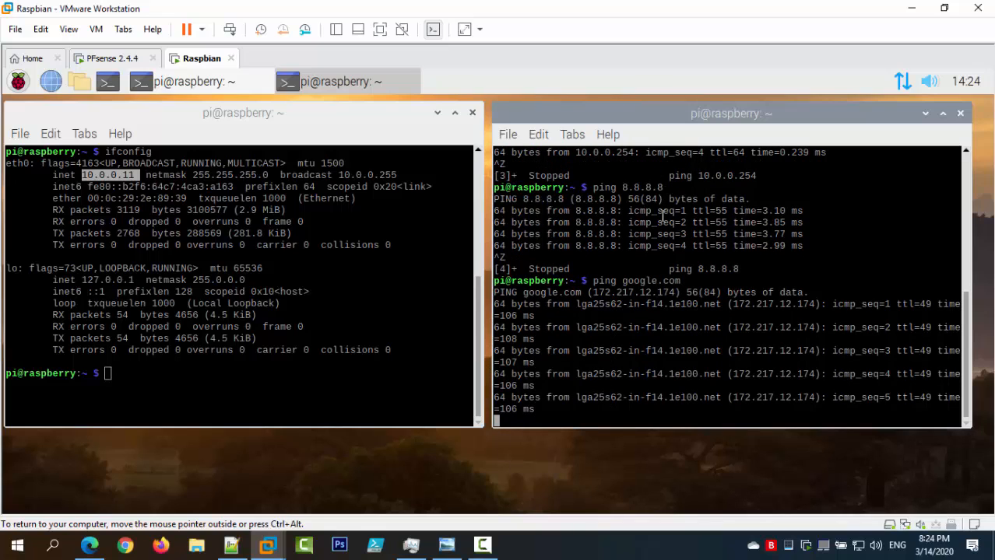
pyautogui.hotkey('ctrl', 'z')
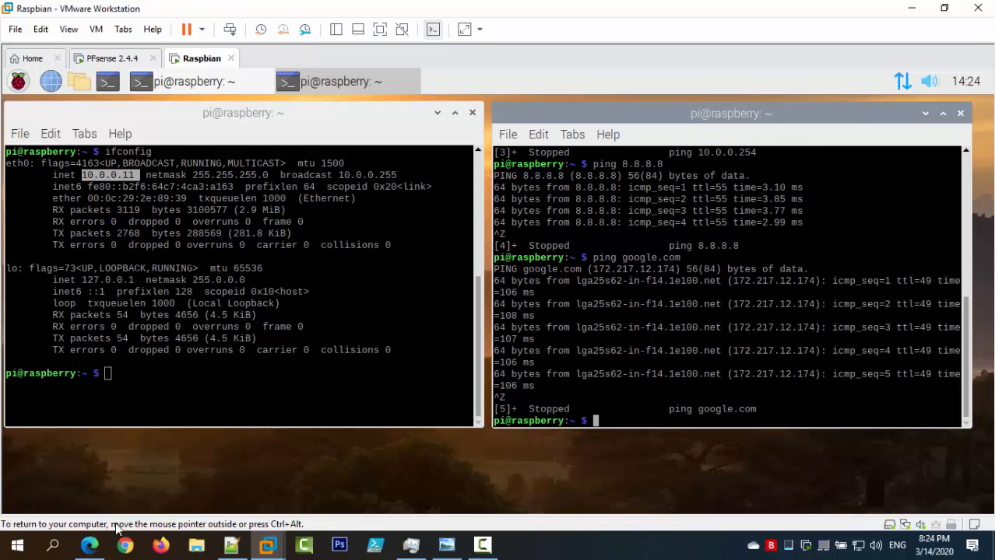
# Return to Firewall > Rules > LAN and check the default allow rule's states (1 state / 14 KiB).
pyautogui.click(105, 546)
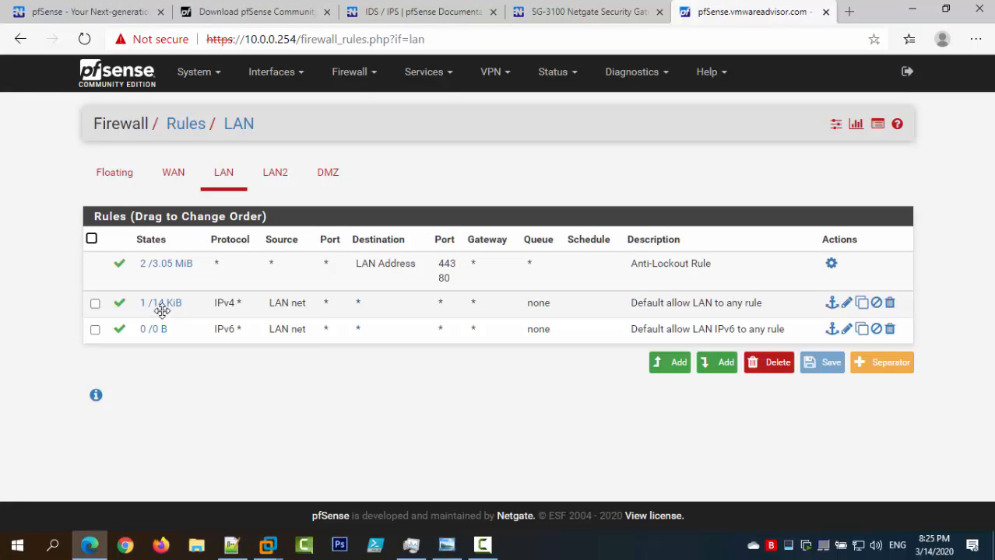
pyautogui.moveTo(162, 312)
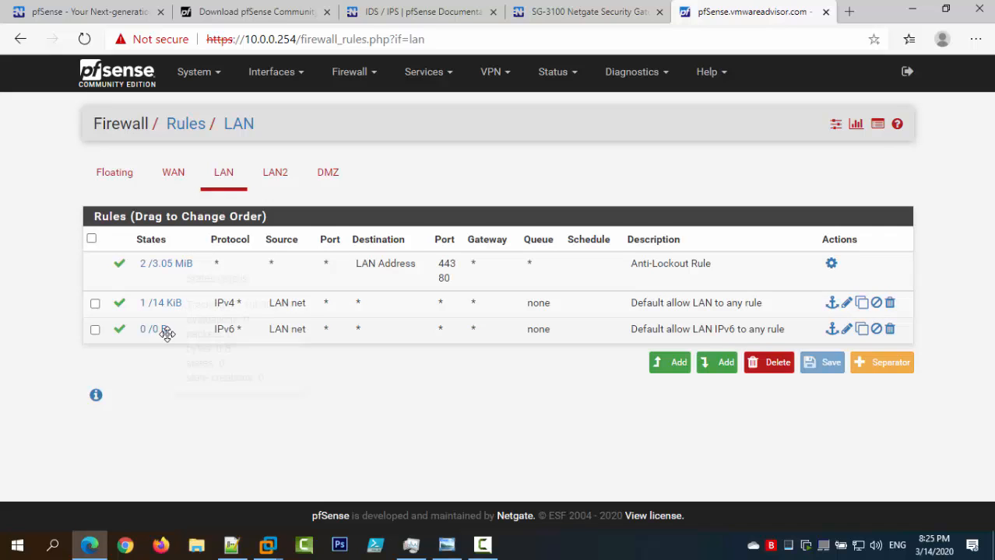
pyautogui.moveTo(152, 334)
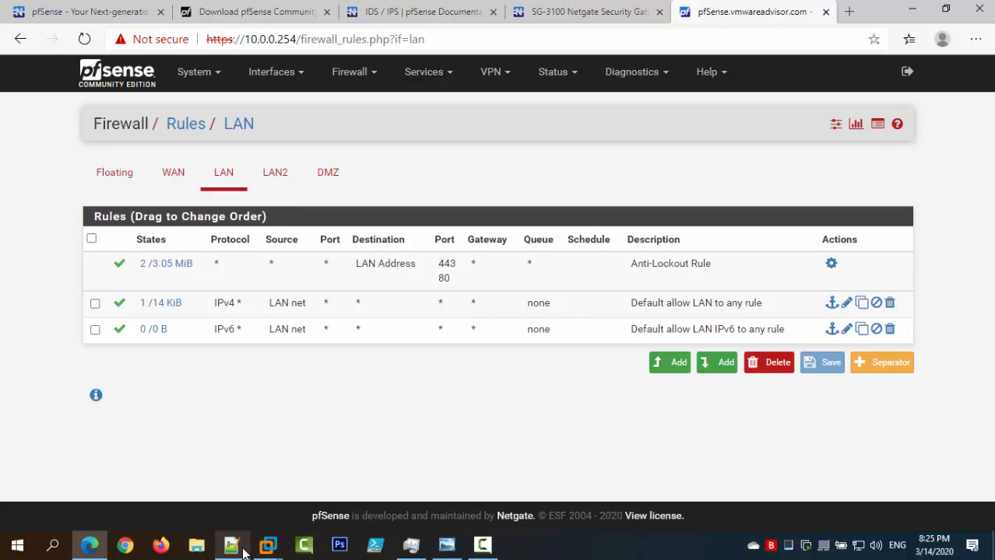
pyautogui.moveTo(262, 540)
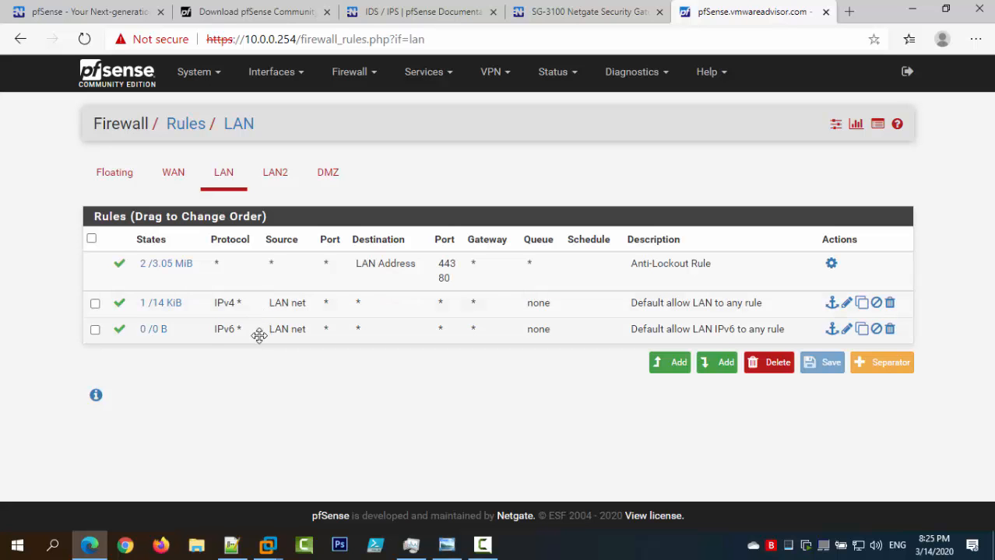
pyautogui.click(233, 544)
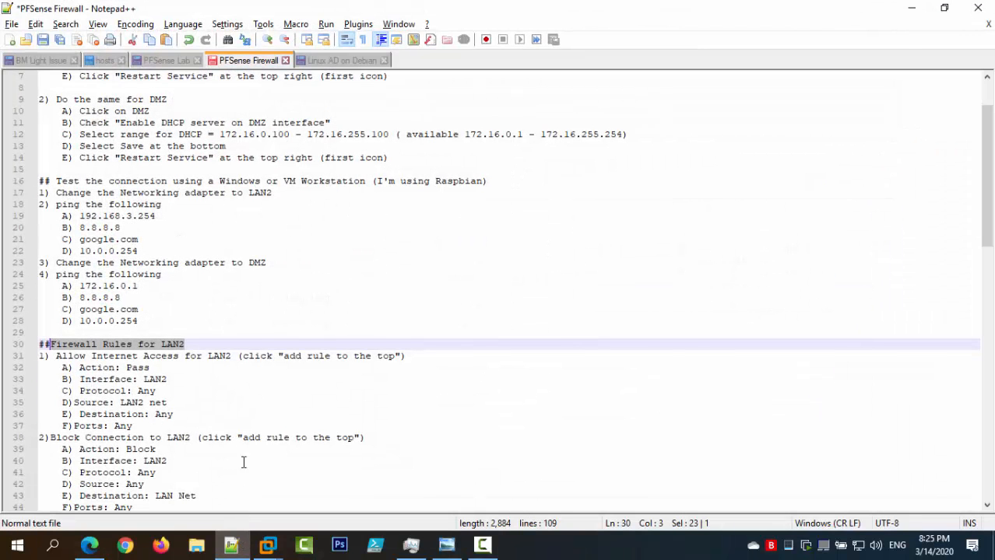
pyautogui.scroll(-2, 226, 300)
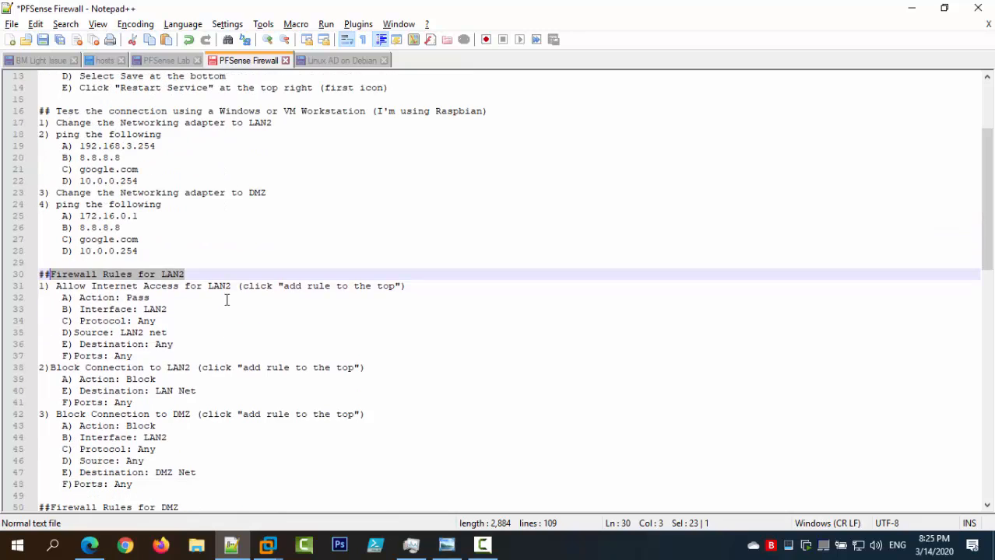
pyautogui.scroll(1, 170, 254)
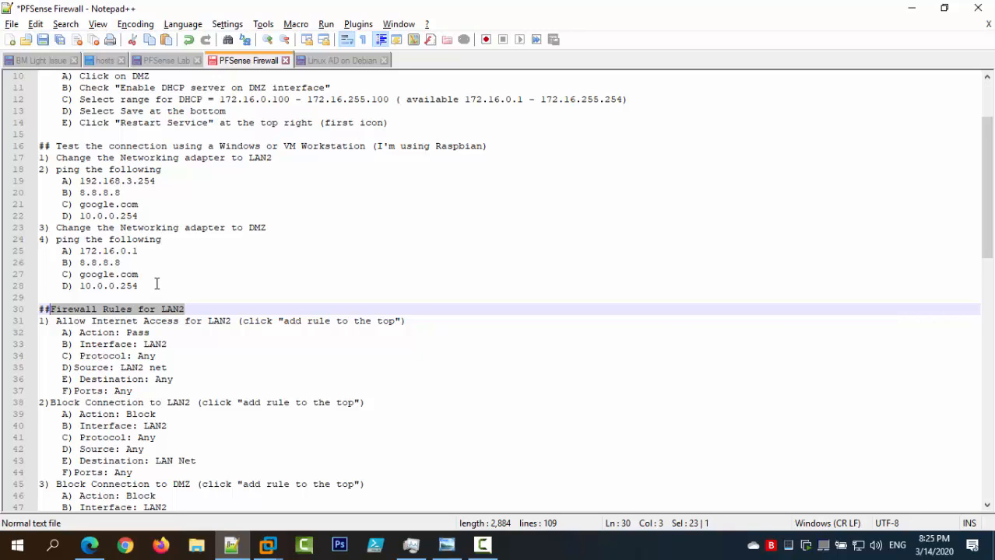
pyautogui.moveTo(158, 288); pyautogui.dragTo(45, 180)
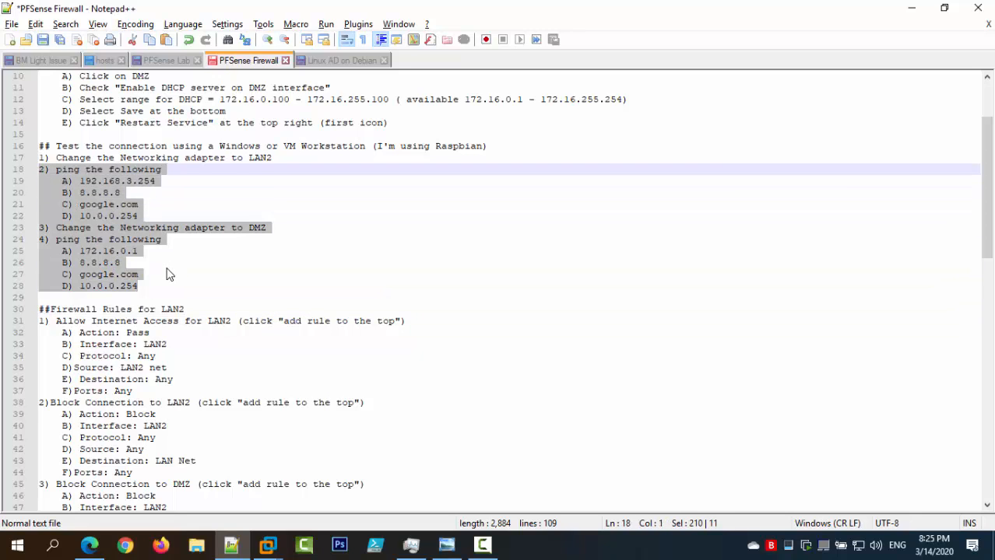
pyautogui.scroll(-16, 166, 274)
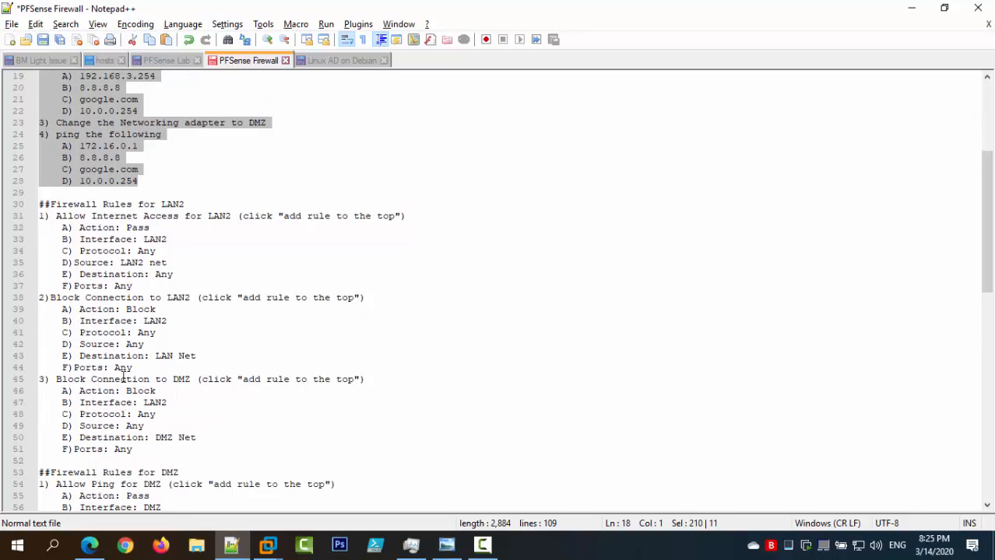
pyautogui.scroll(-4, 127, 344)
pyautogui.scroll(20, 127, 345)
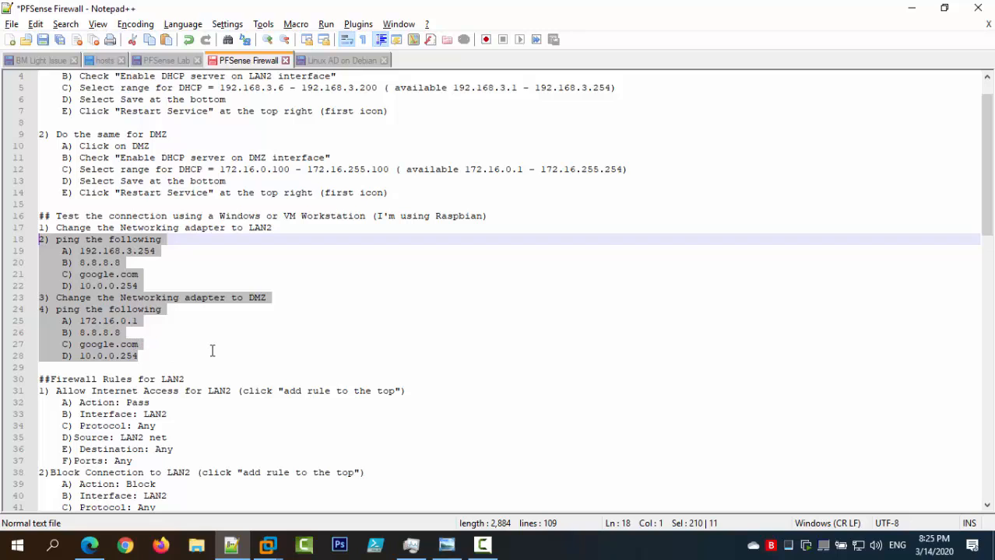
pyautogui.scroll(-6, 213, 351)
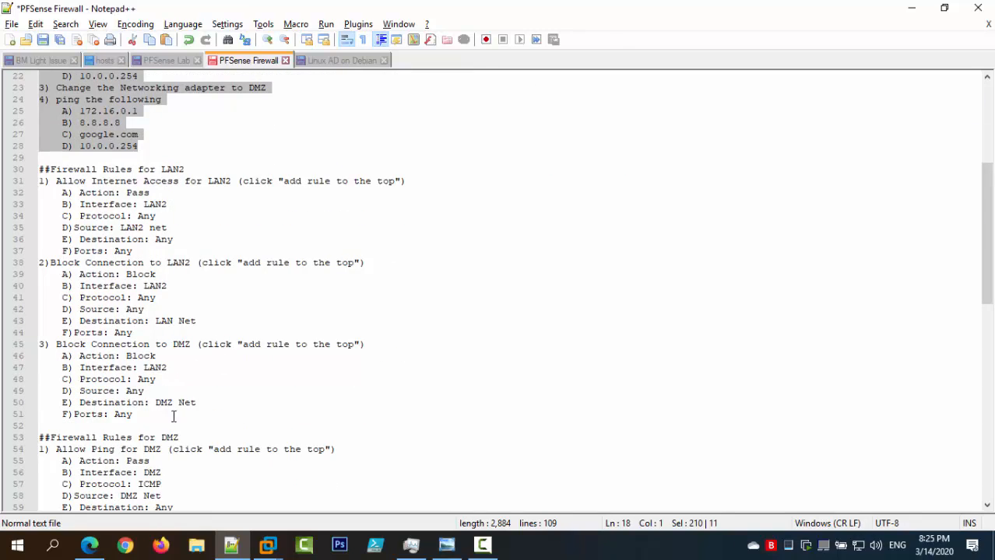
pyautogui.moveTo(172, 414); pyautogui.dragTo(27, 173)
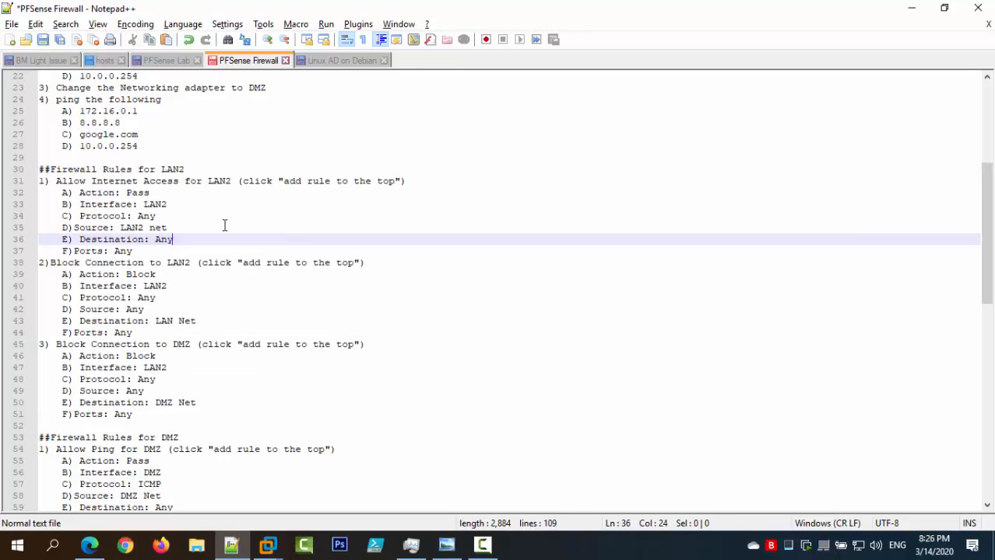
pyautogui.doubleClick(68, 181)
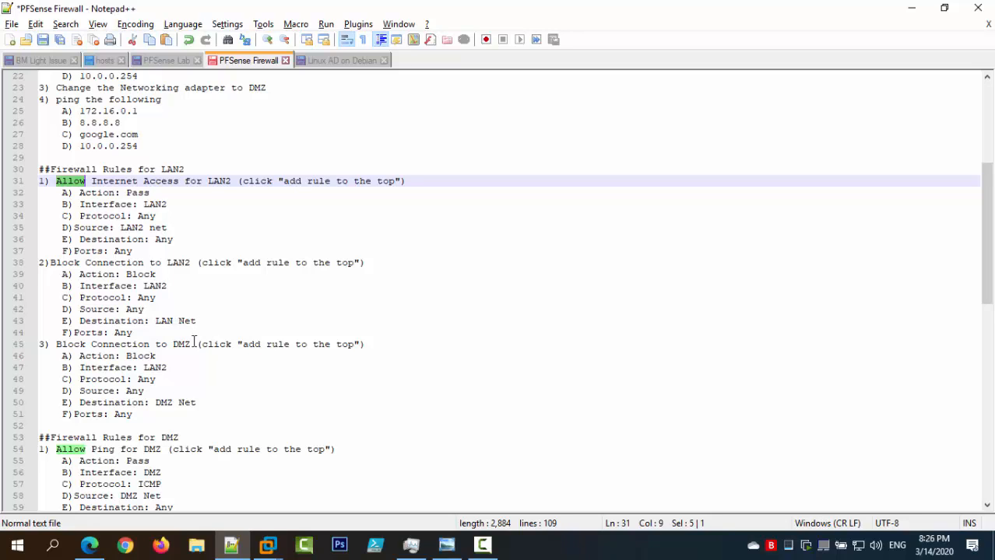
# Hide Notepad++ and select the 'Default allow LAN to any rule' IPv4 row.
pyautogui.click(911, 8)
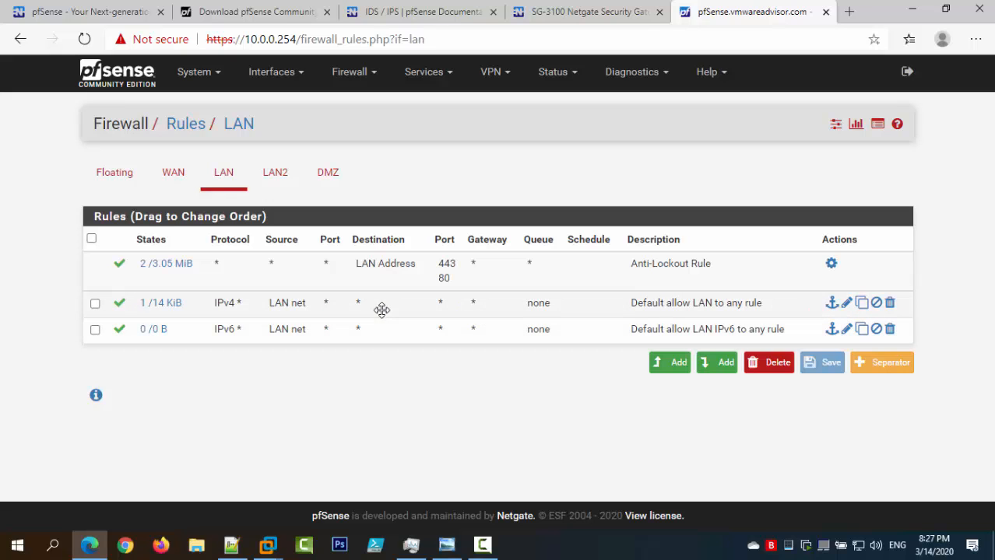
pyautogui.click(391, 306)
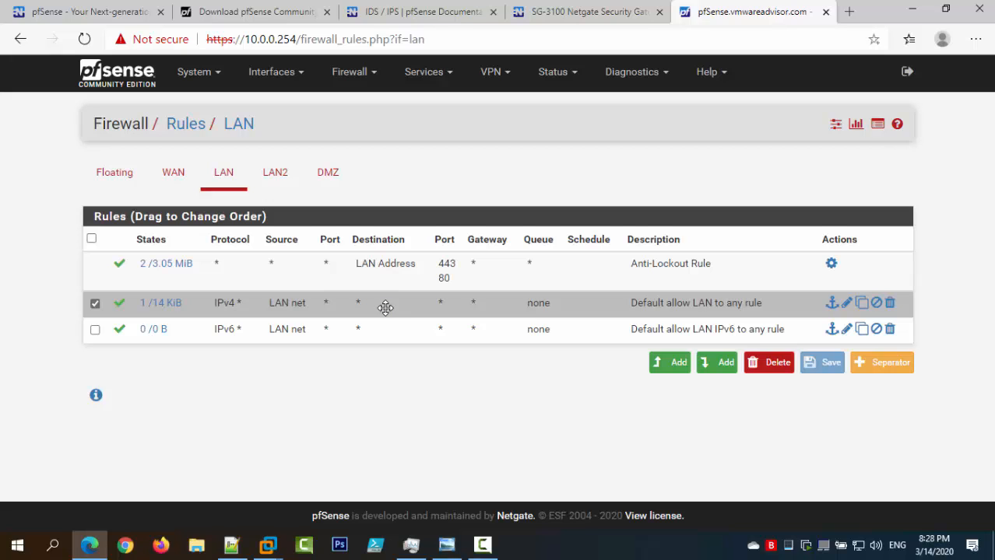
pyautogui.click(272, 177)
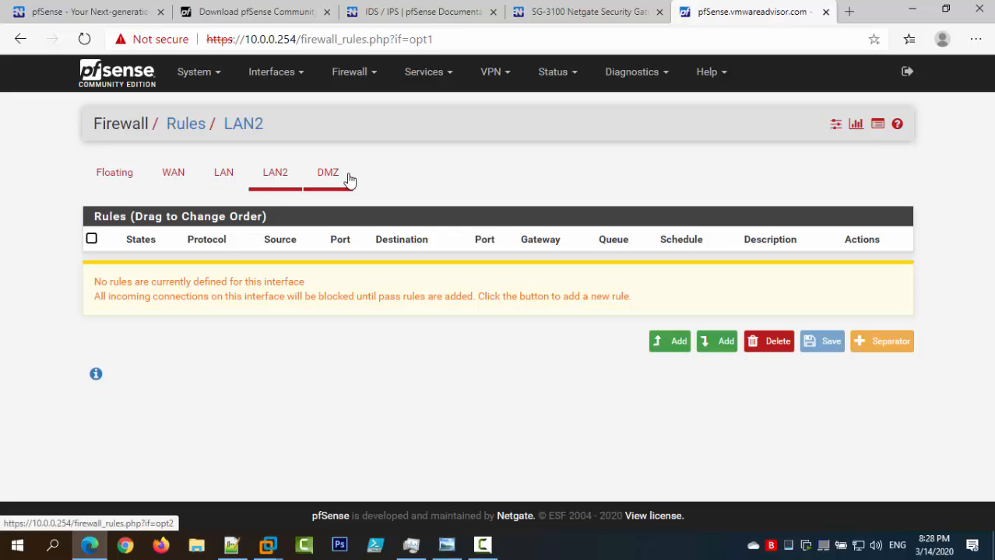
pyautogui.click(223, 174)
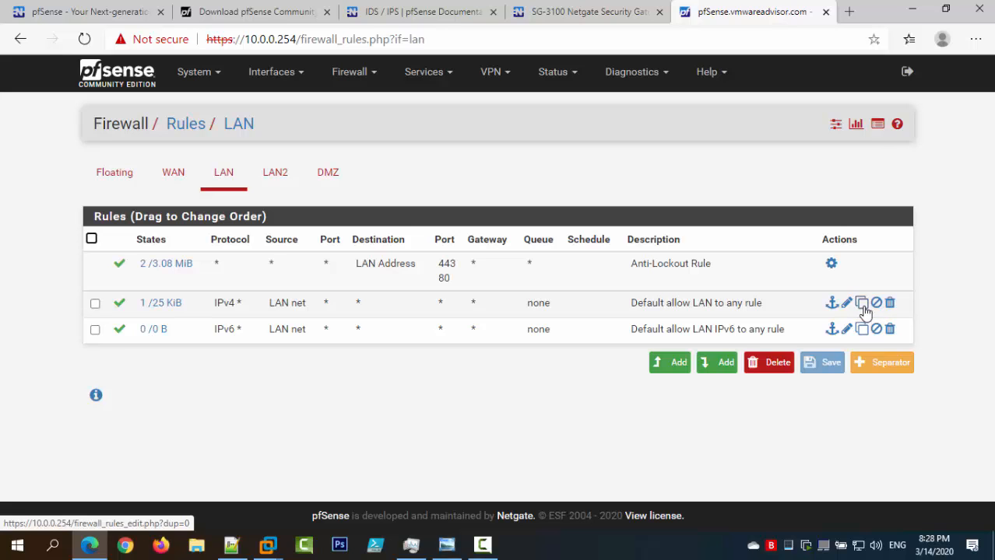
# Copy the default LAN allow rule, setting interface to LAN2 and source to LAN2 net.
pyautogui.click(863, 307)
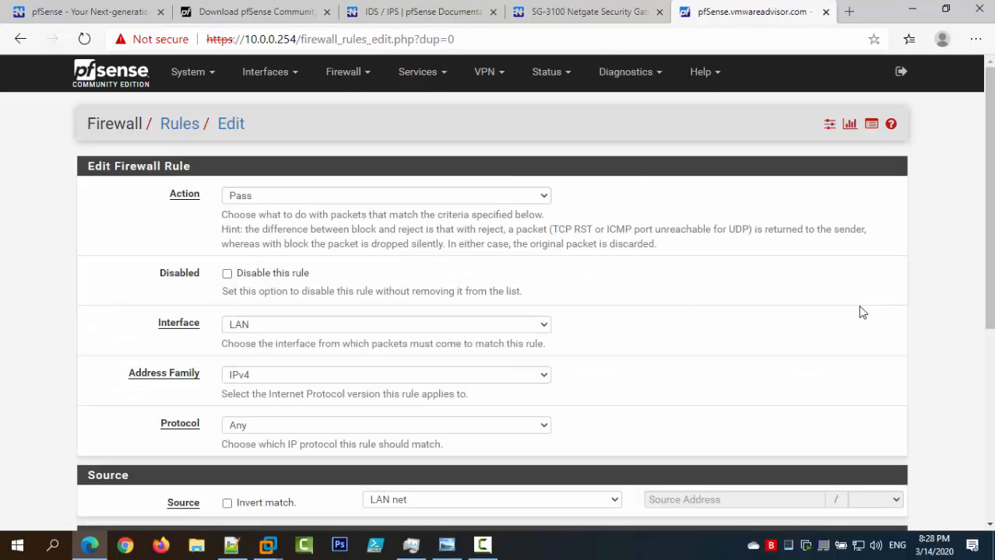
pyautogui.scroll(-5, 670, 291)
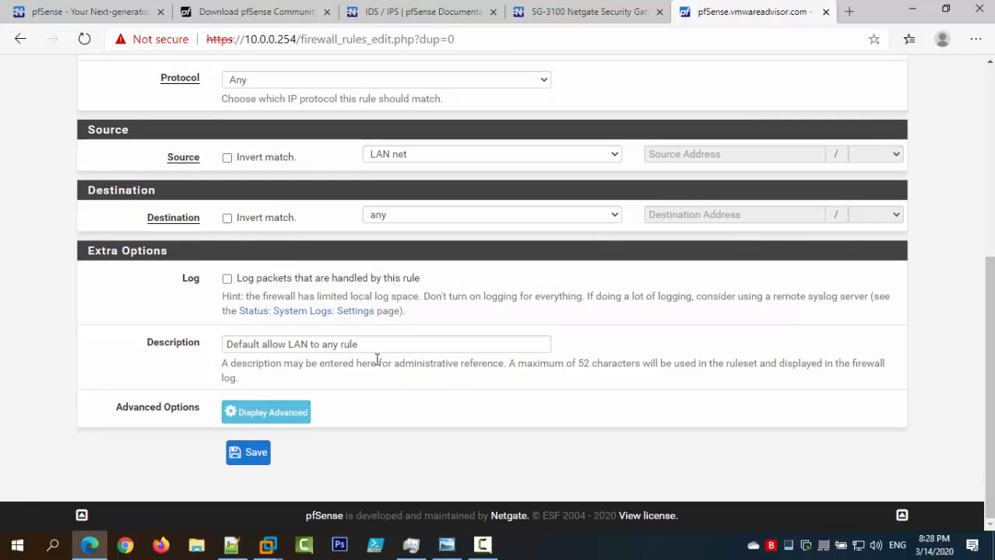
pyautogui.scroll(5, 425, 376)
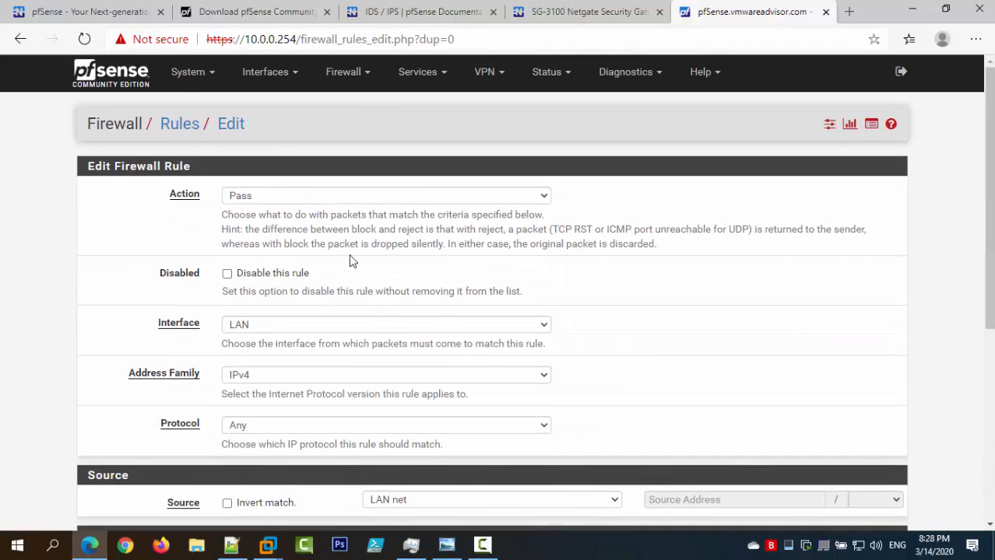
pyautogui.scroll(-2, 349, 262)
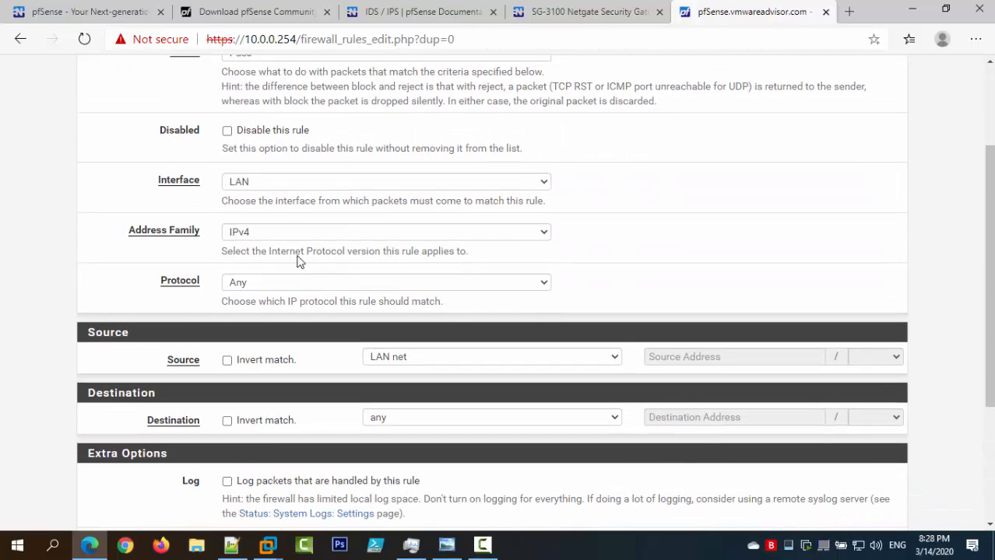
pyautogui.click(268, 181)
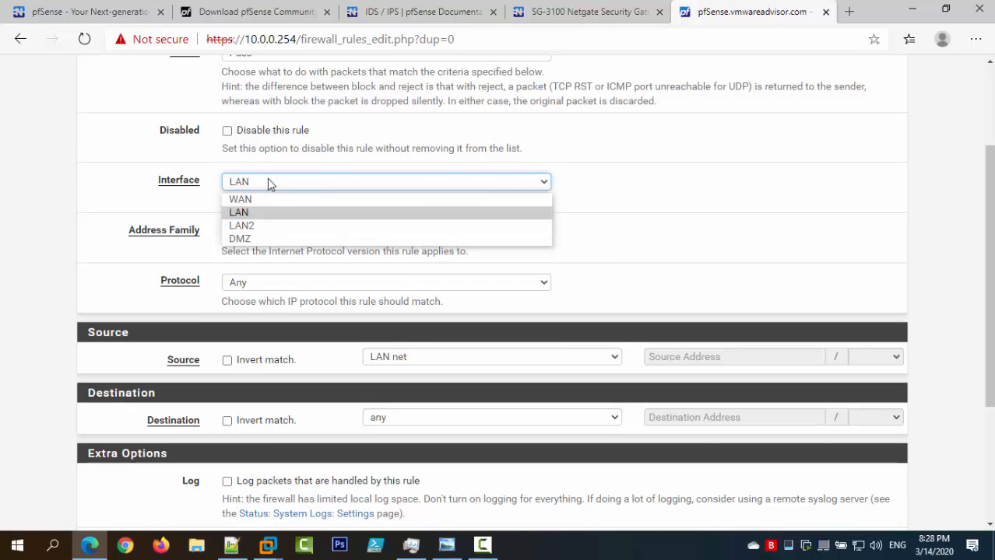
pyautogui.click(261, 225)
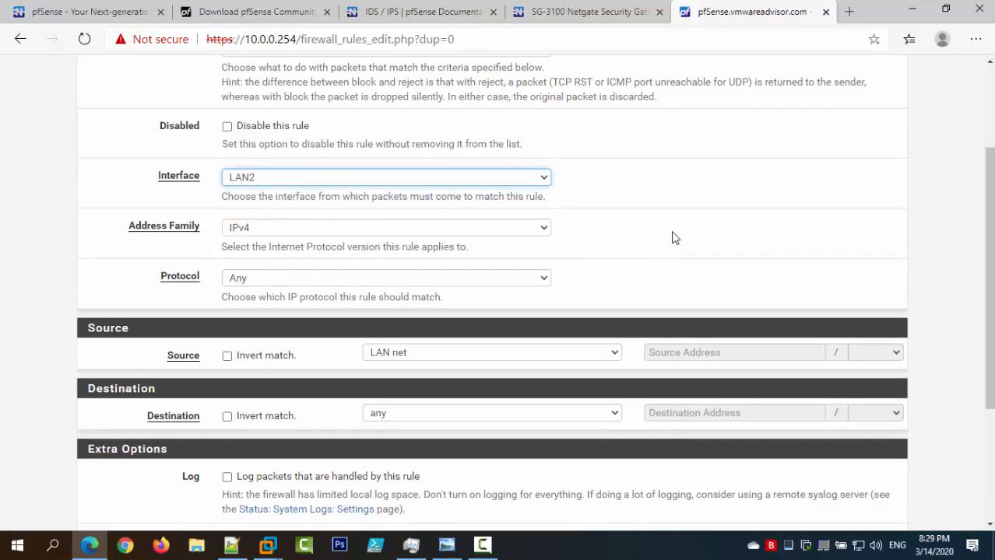
pyautogui.scroll(-2, 674, 238)
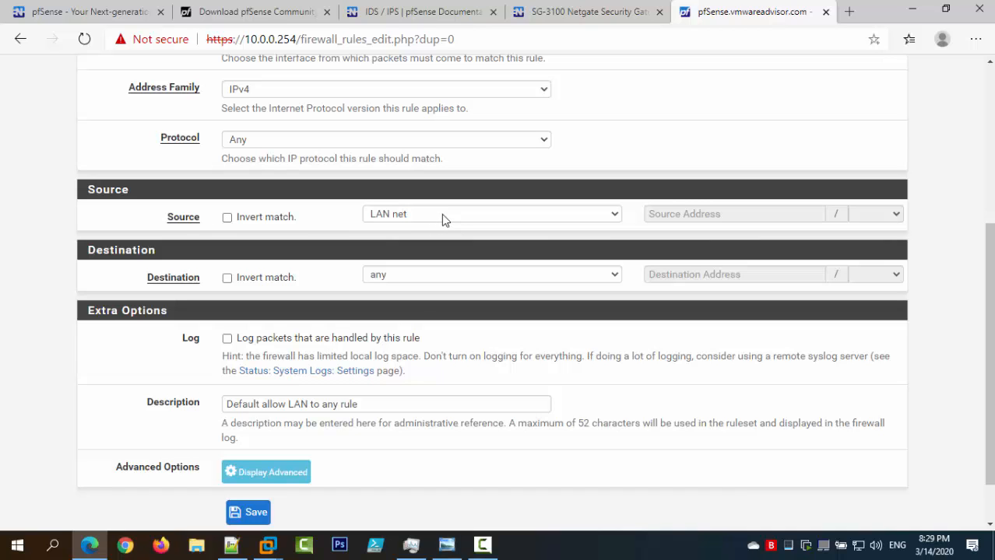
pyautogui.scroll(1, 441, 216)
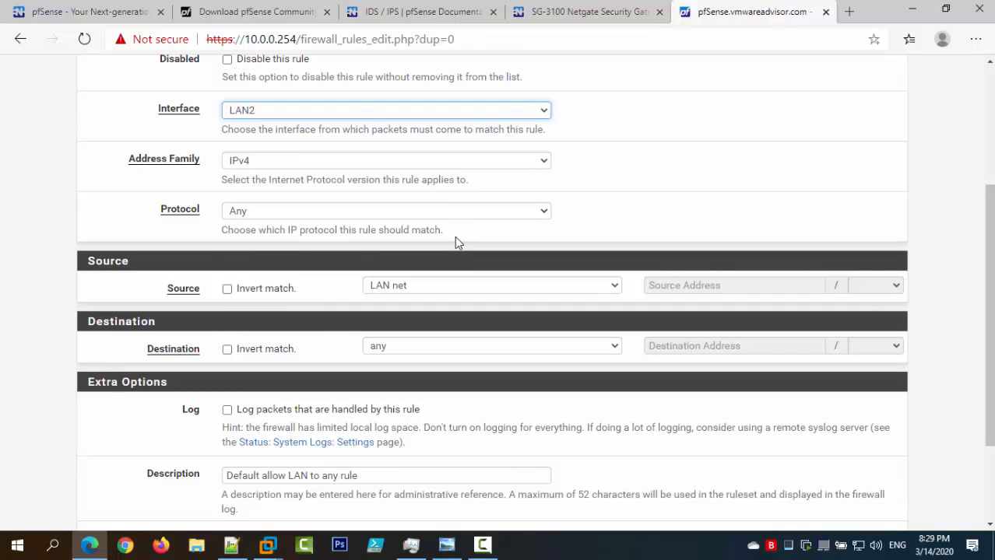
pyautogui.click(454, 285)
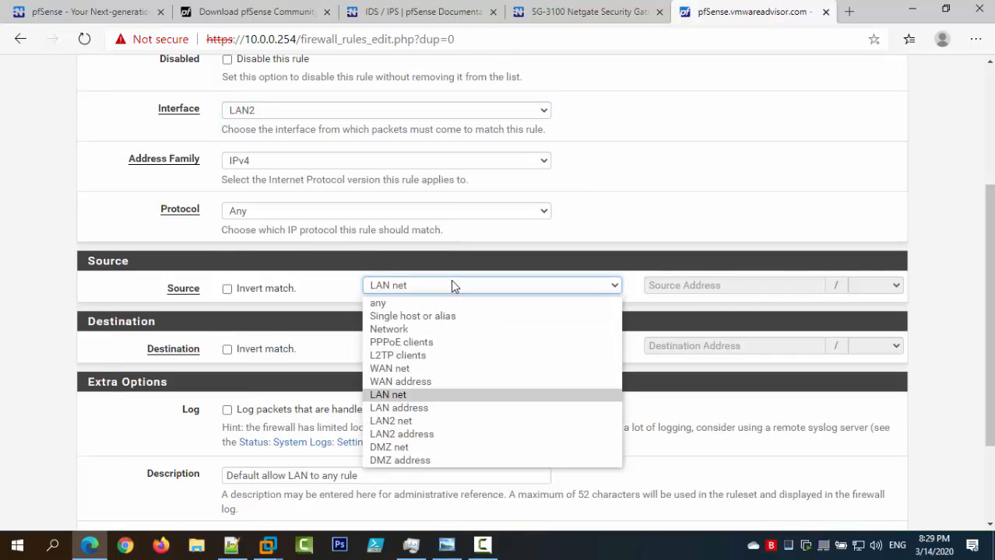
pyautogui.click(418, 421)
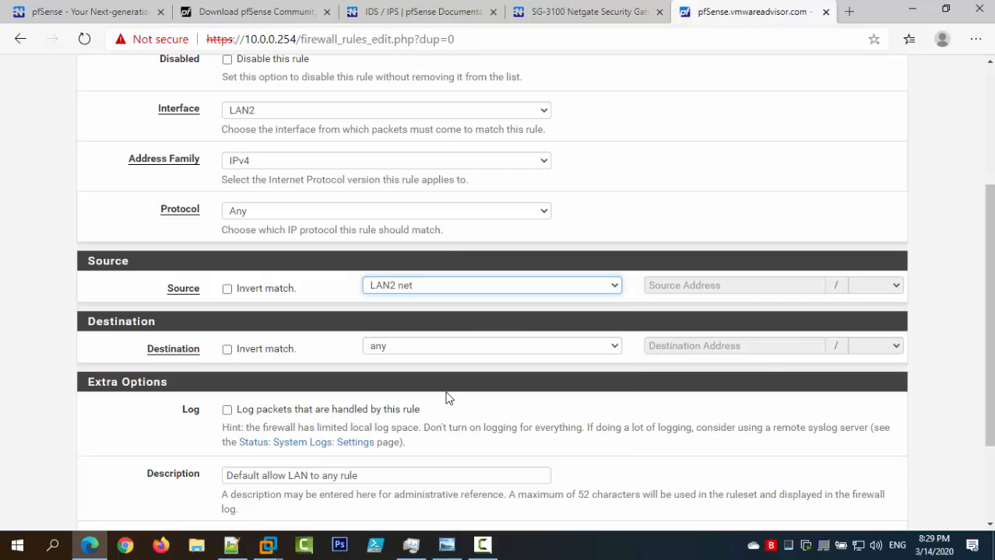
# Change the description to 'Default allow LAN2 to any rule', then save and apply the changes.
pyautogui.scroll(2, 457, 388)
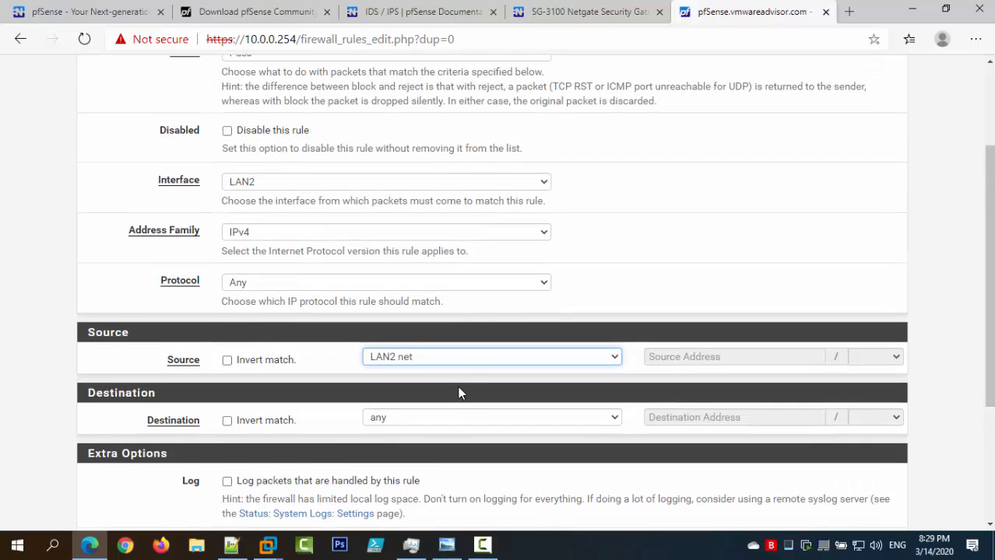
pyautogui.scroll(-4, 465, 378)
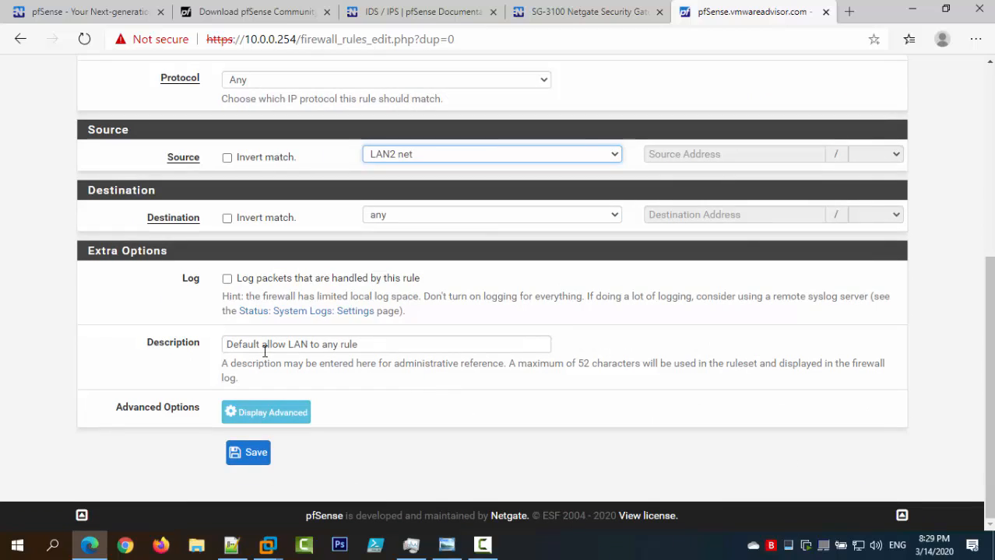
pyautogui.click(307, 345)
pyautogui.write('2')
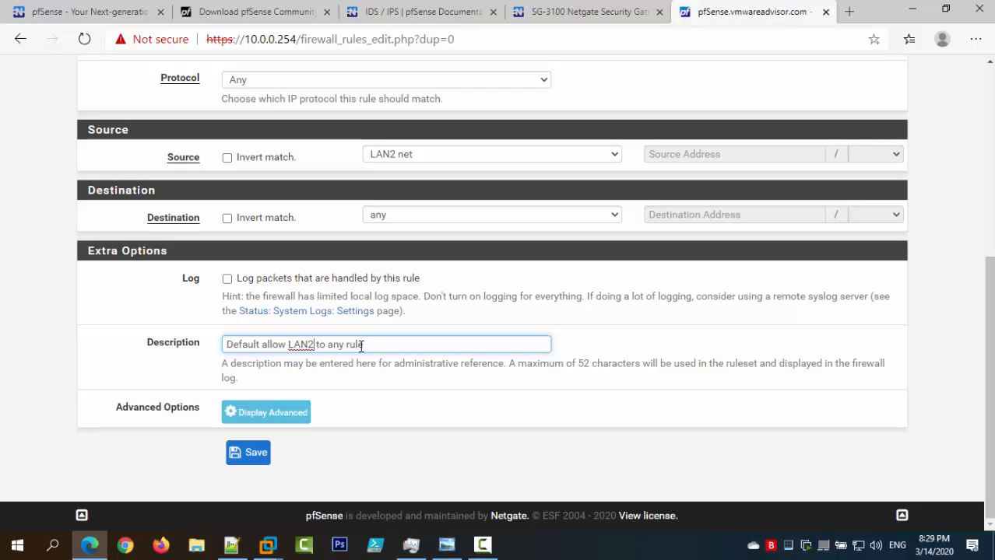
pyautogui.click(251, 454)
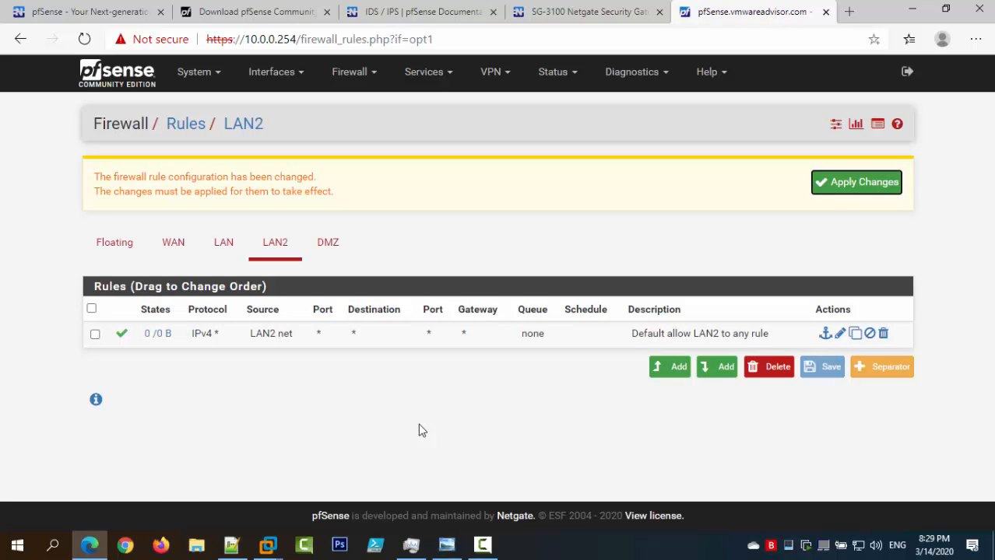
pyautogui.click(831, 186)
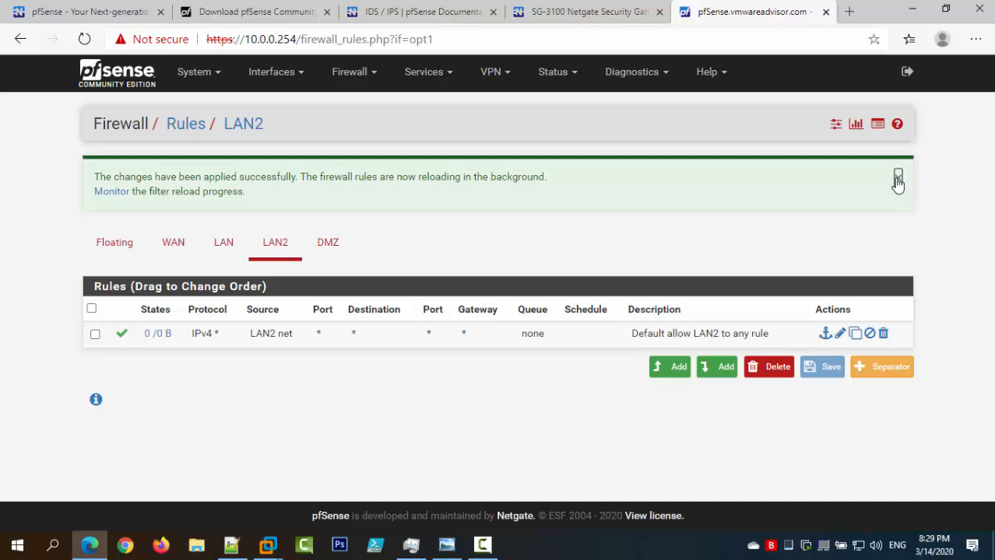
# Dismiss the applied-changes notice, review the LAN rules, and return to the LAN2 rules list.
pyautogui.click(899, 177)
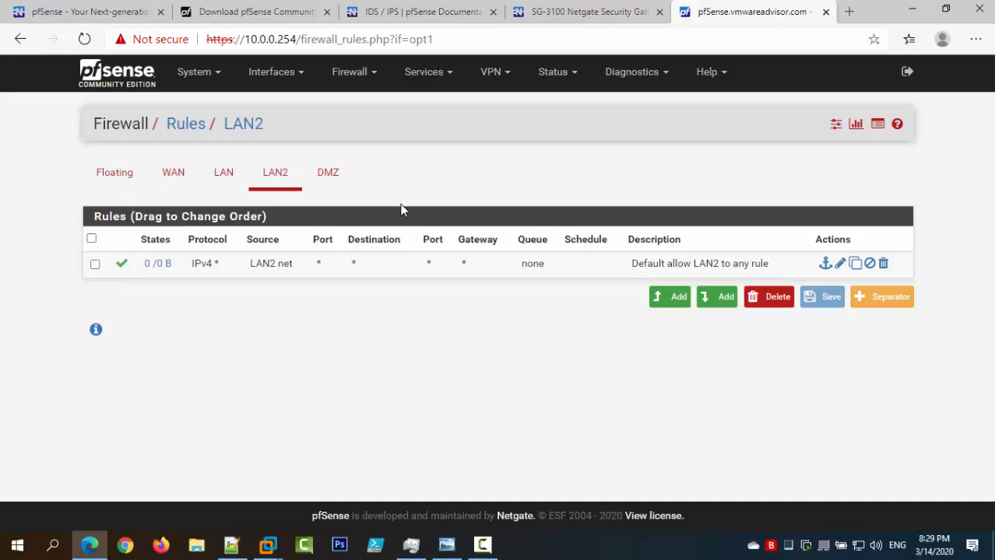
pyautogui.click(221, 185)
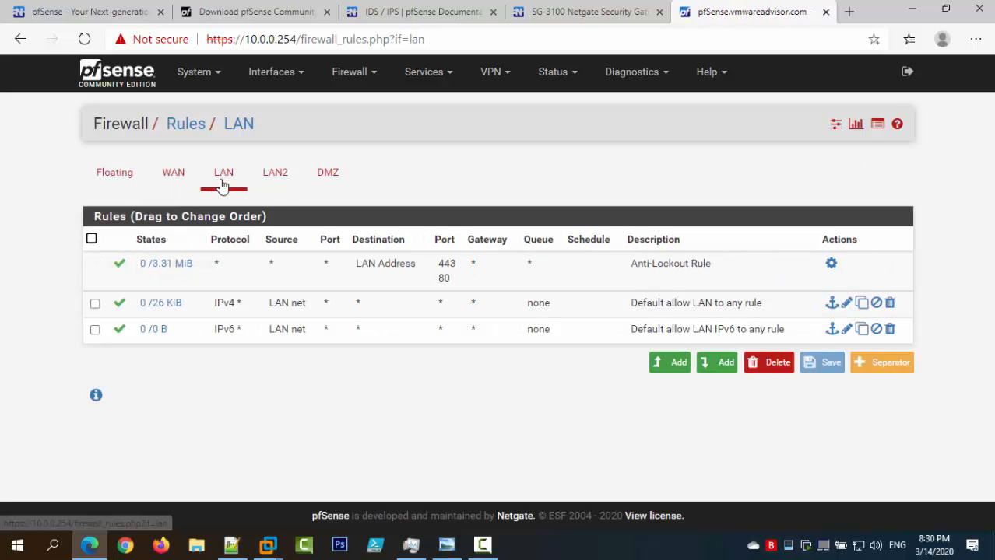
pyautogui.moveTo(163, 305)
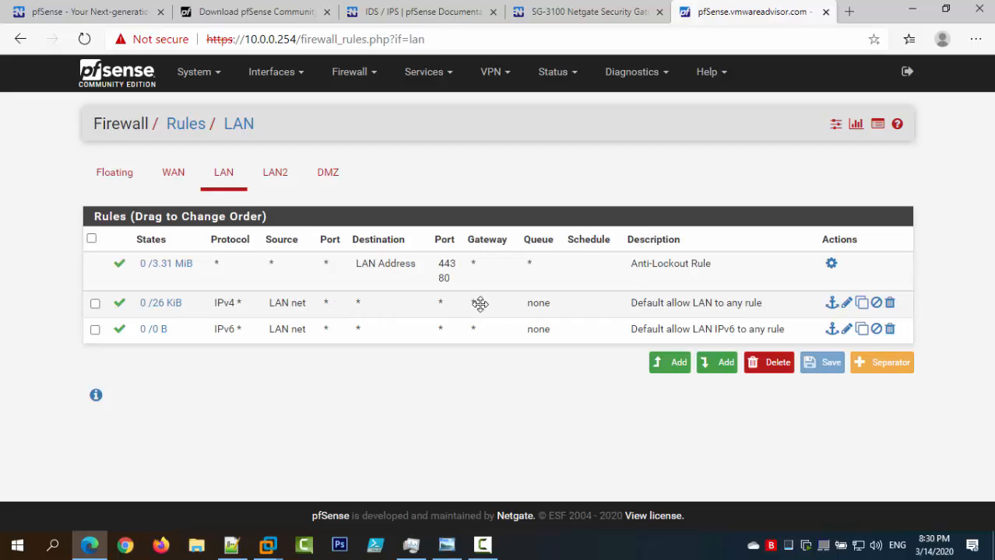
pyautogui.click(284, 187)
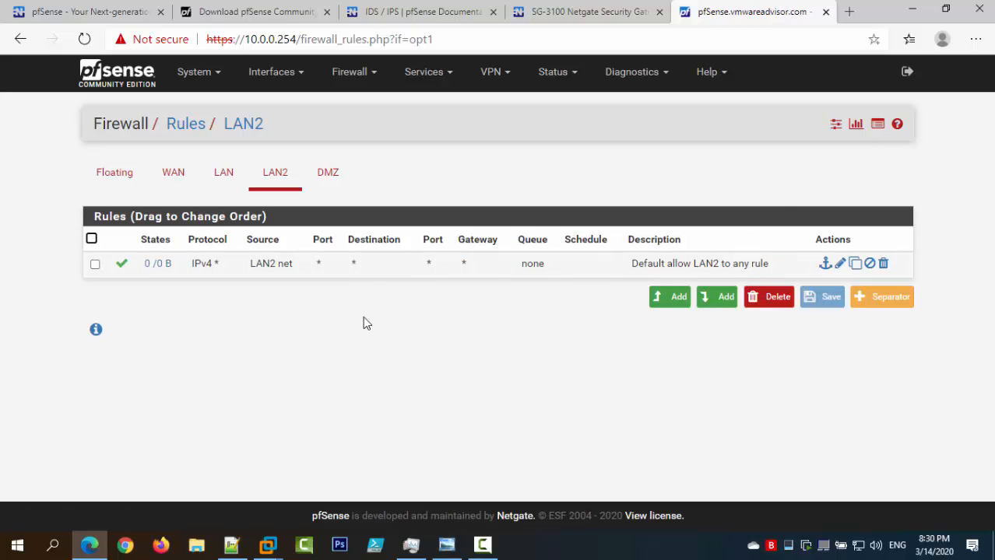
# Disconnect the Raspbian VM's network adapter and move it to the LAN2 (Host-only) custom network.
pyautogui.moveTo(267, 538)
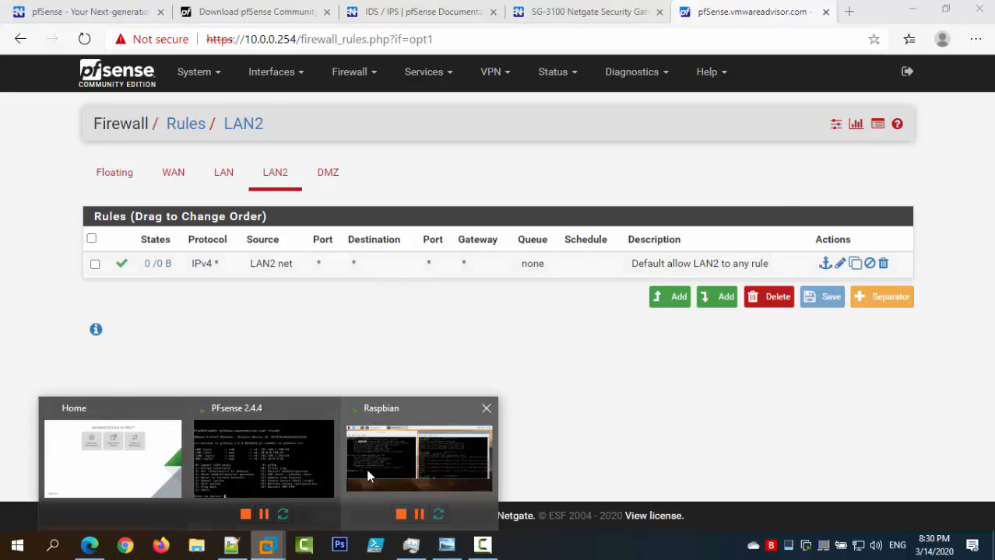
pyautogui.click(370, 471)
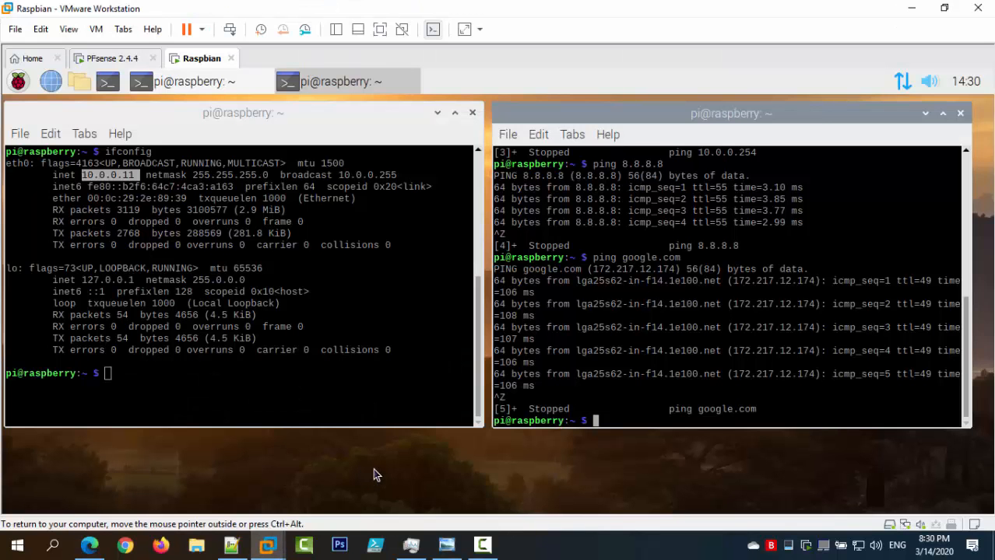
pyautogui.rightClick(910, 526)
pyautogui.click(928, 495)
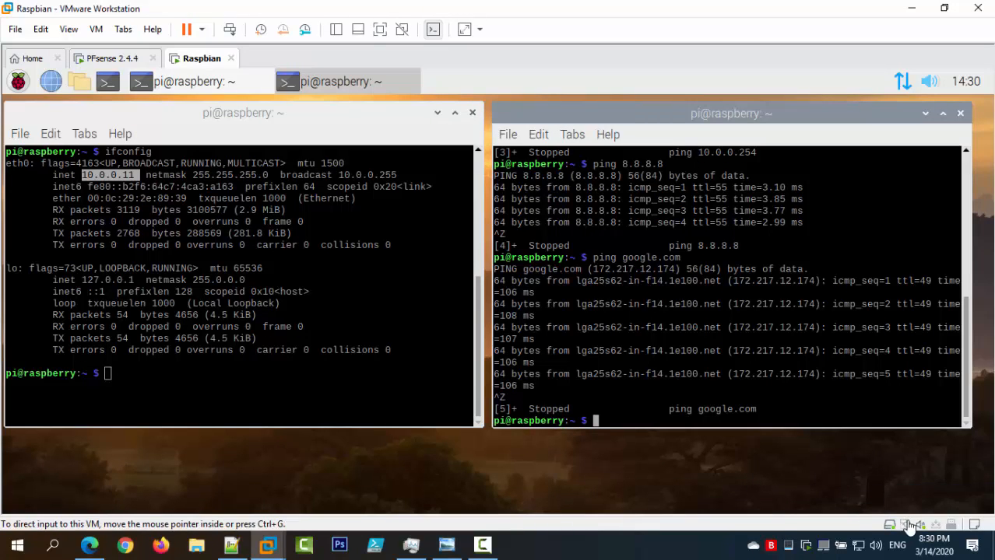
pyautogui.rightClick(909, 525)
pyautogui.click(928, 495)
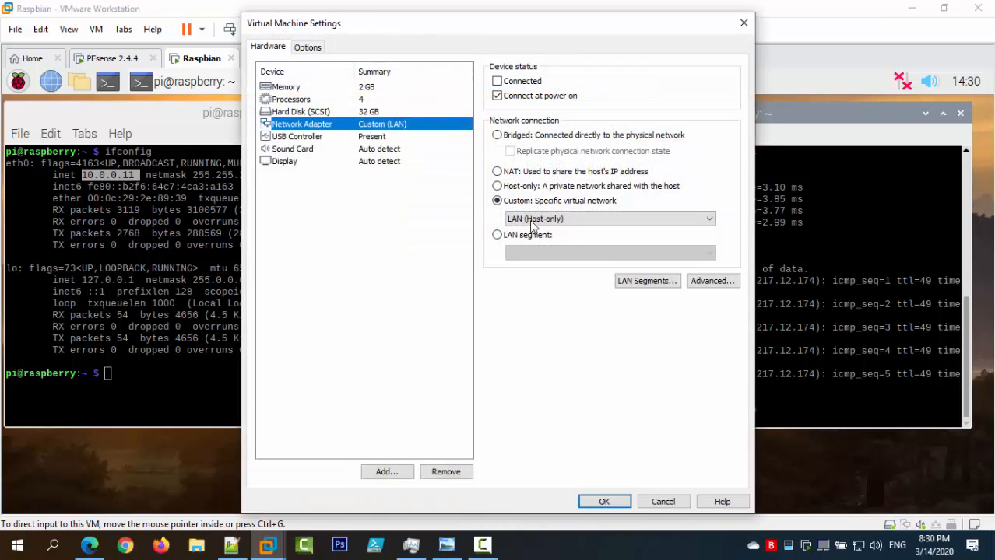
pyautogui.click(536, 218)
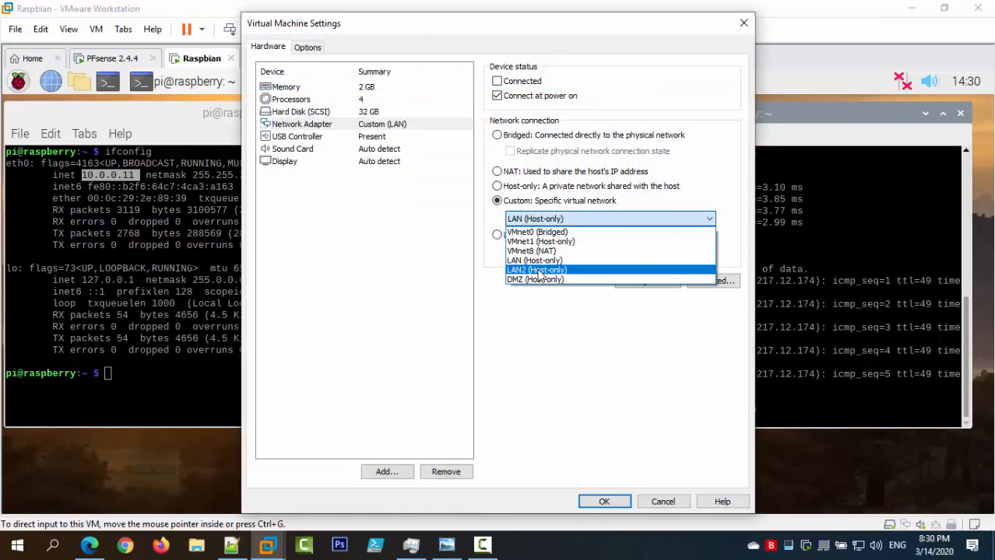
pyautogui.click(537, 270)
pyautogui.click(617, 501)
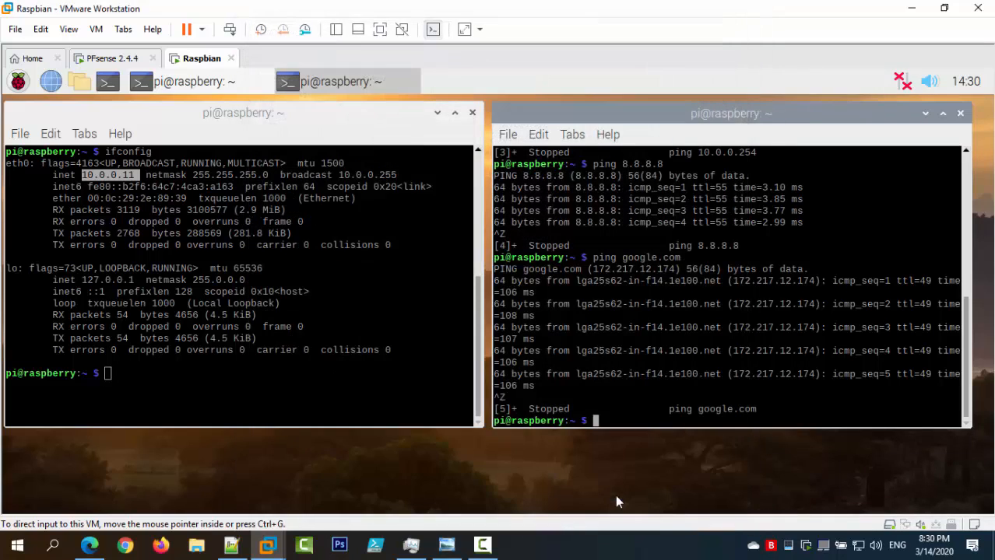
# Clear both terminals, reconnect the network adapter, and return to the pfSense rules page.
pyautogui.hotkey('ctrl', 'l')
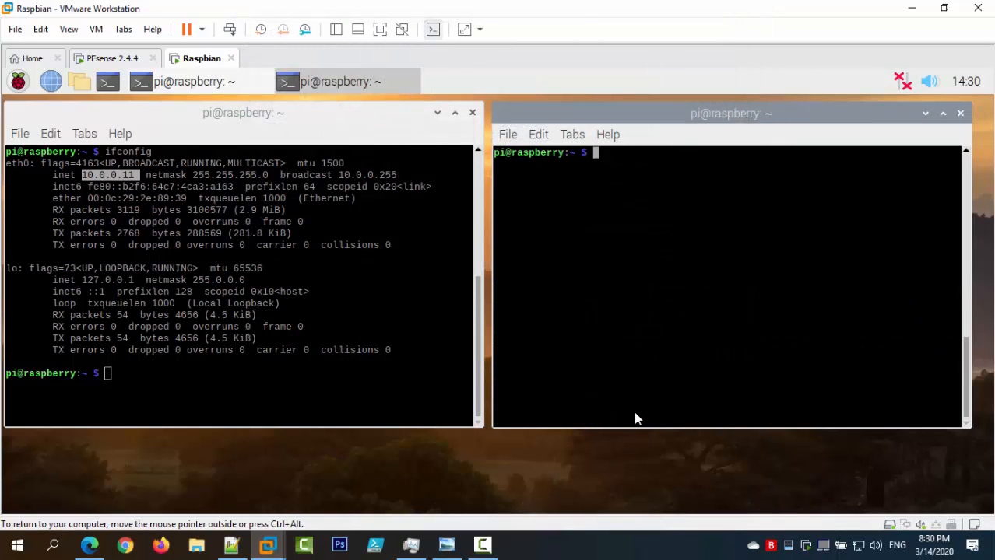
pyautogui.click(328, 420)
pyautogui.hotkey('ctrl', 'l')
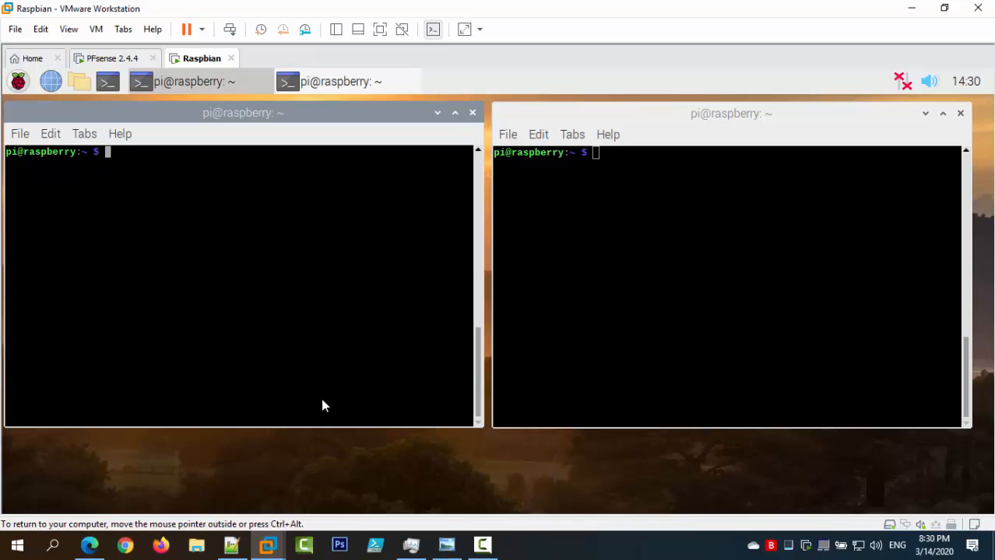
pyautogui.rightClick(907, 528)
pyautogui.click(918, 509)
pyautogui.click(89, 545)
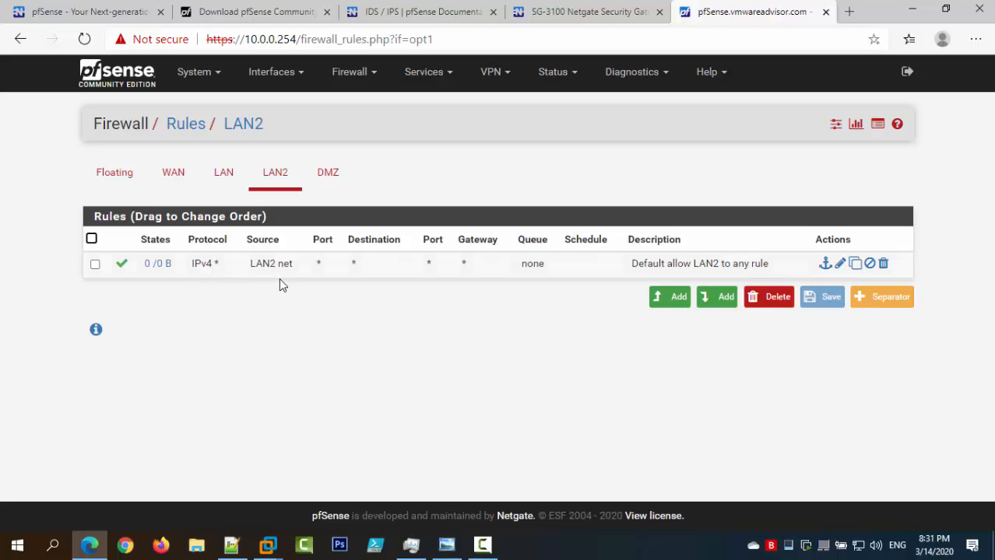
# Look over the LAN2 and DMZ ping test address lists in the firewall notes, then minimize Notepad++.
pyautogui.click(232, 545)
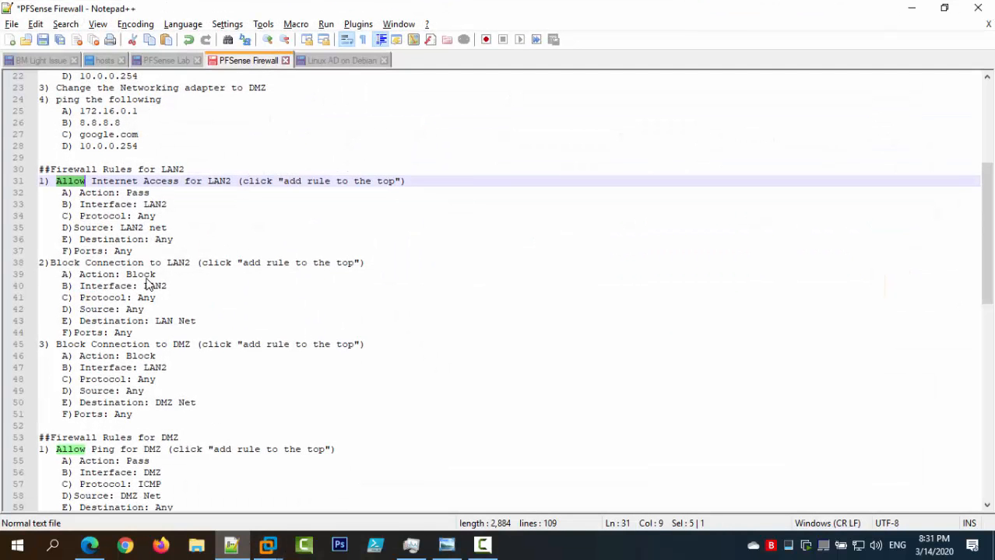
pyautogui.scroll(2, 148, 156)
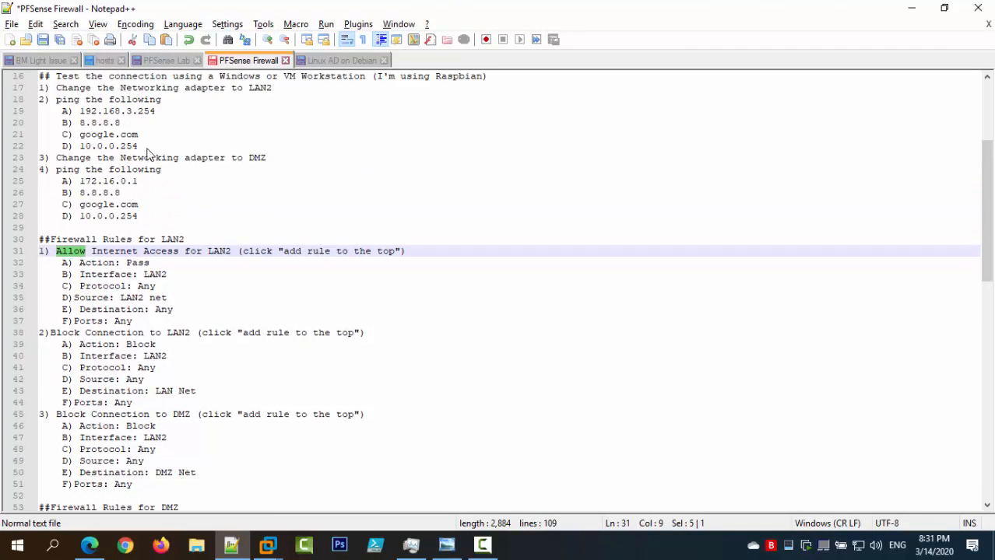
pyautogui.moveTo(149, 149); pyautogui.dragTo(62, 113)
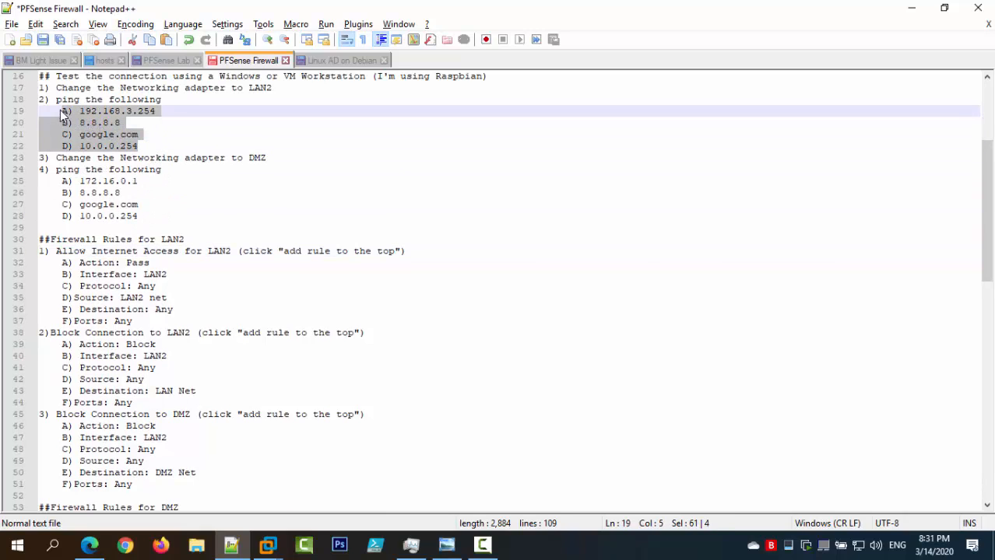
pyautogui.moveTo(140, 216); pyautogui.dragTo(62, 184)
pyautogui.click(165, 208)
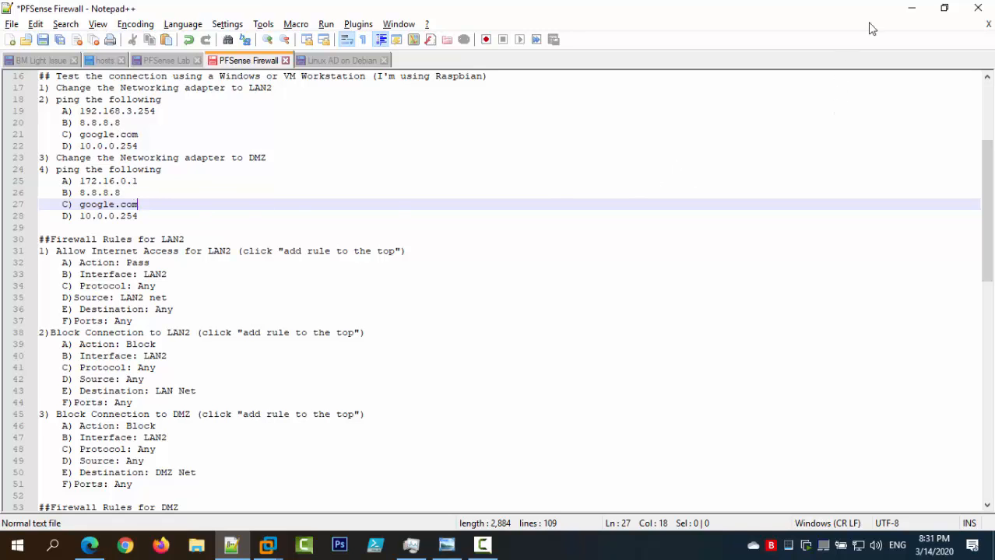
pyautogui.click(907, 10)
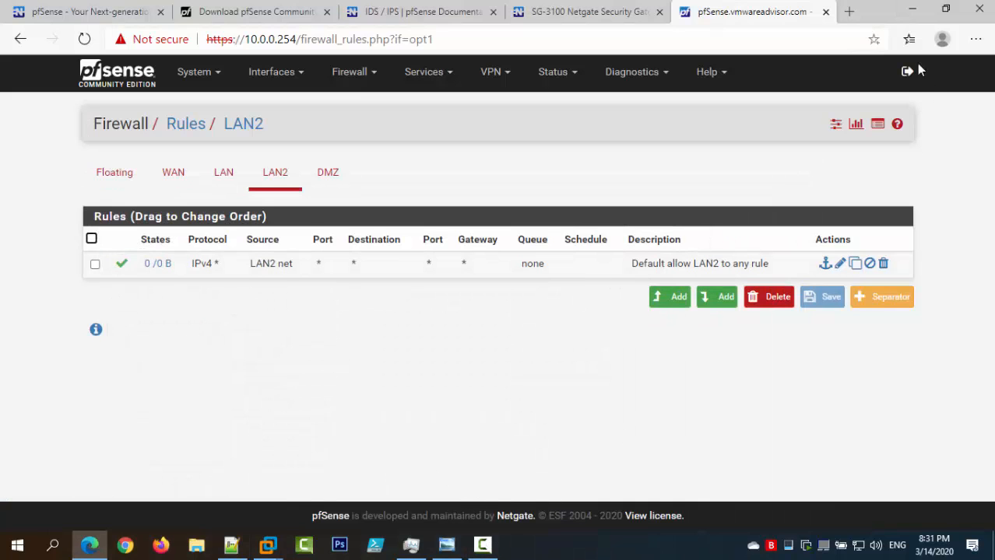
# Run ifconfig in the left terminal and confirm the VM's new 192.168.3.8 address.
pyautogui.click(911, 9)
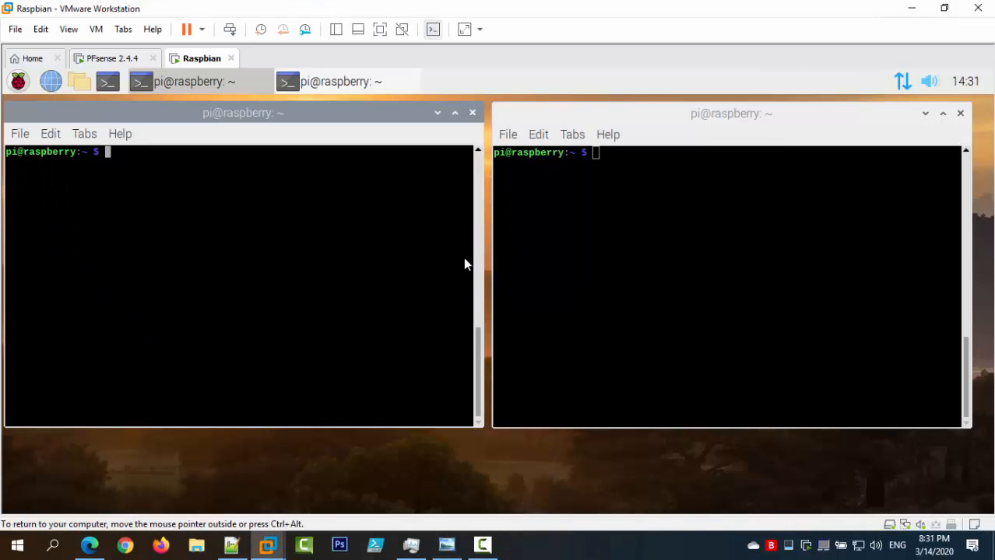
pyautogui.moveTo(903, 88)
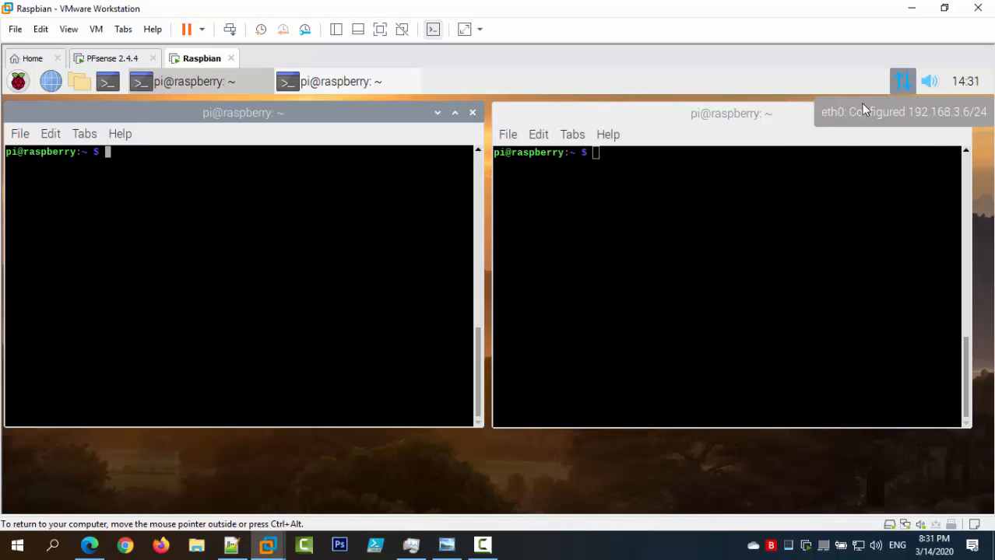
pyautogui.write('ifconfig')
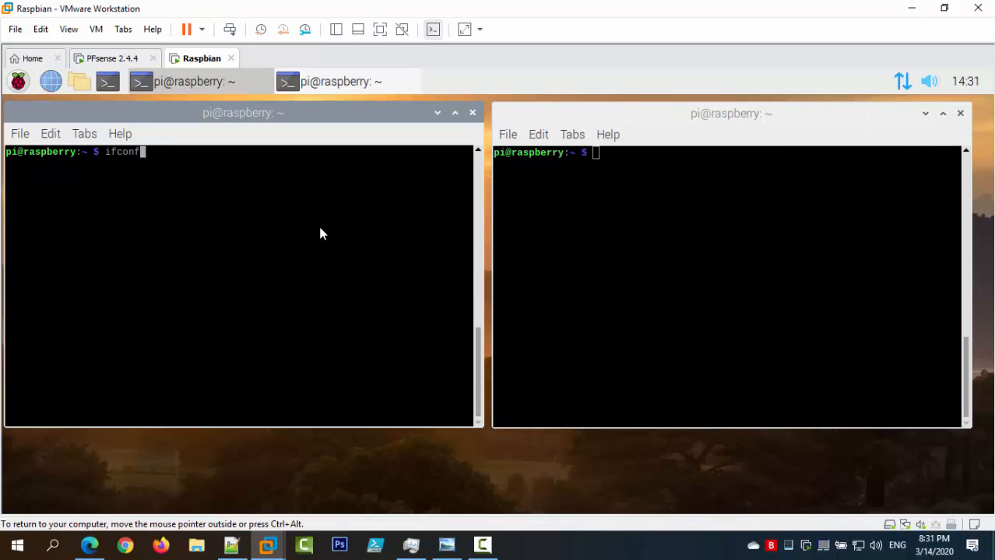
pyautogui.press('Return')
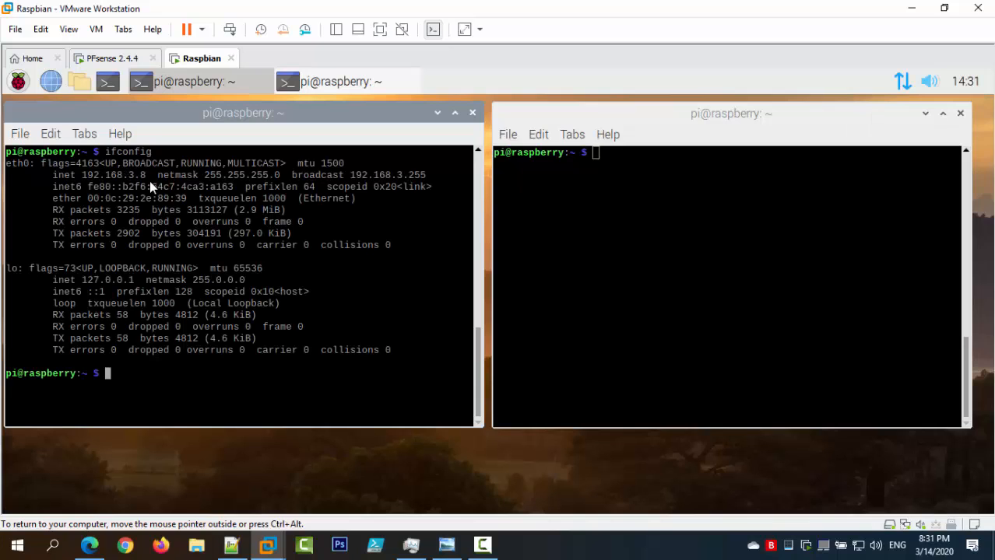
pyautogui.moveTo(92, 174); pyautogui.dragTo(82, 175)
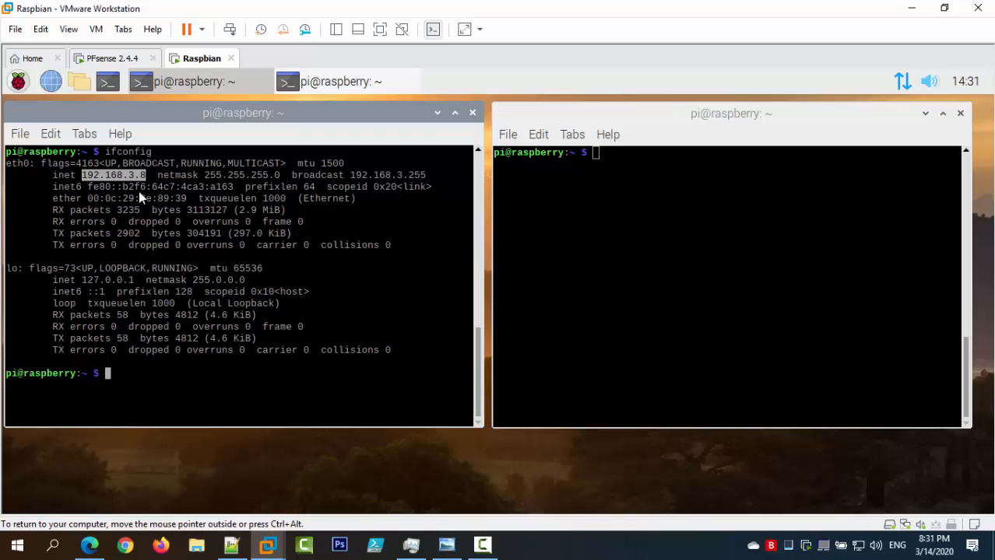
# Ping 192.168.3.254, google.com and 8.8.8.8 from the right terminal, stopping each with Ctrl+Z.
pyautogui.click(580, 282)
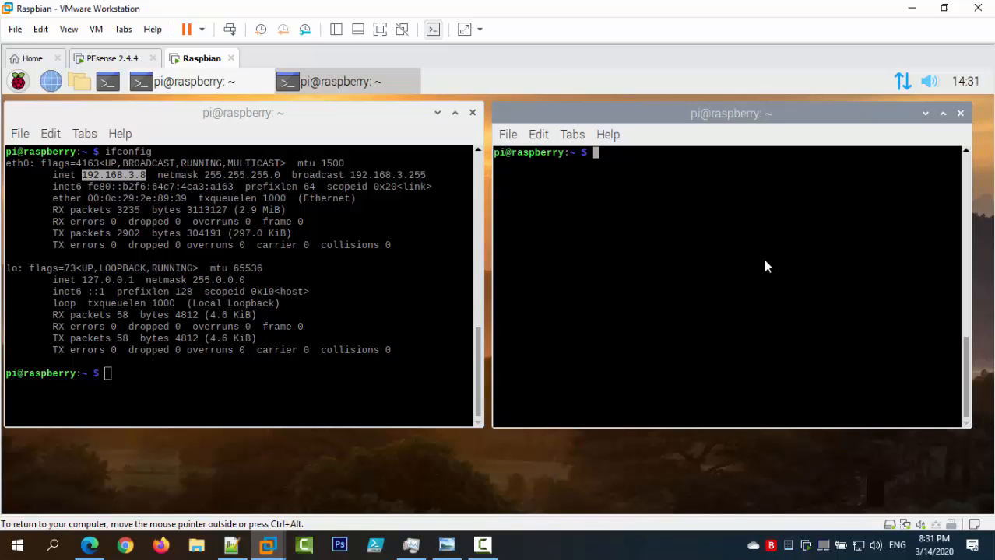
pyautogui.write('ping 192.168.3.')
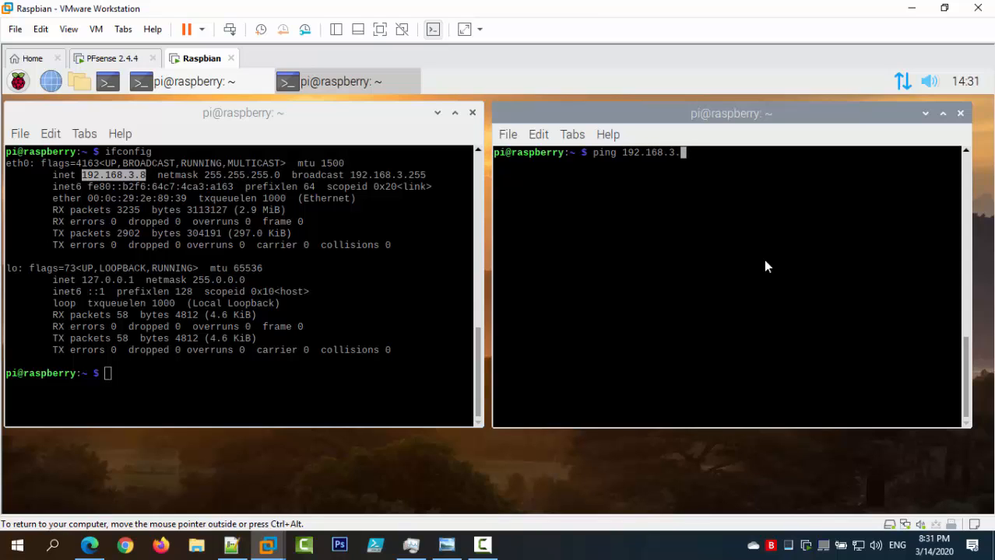
pyautogui.write('254')
pyautogui.press('Return')
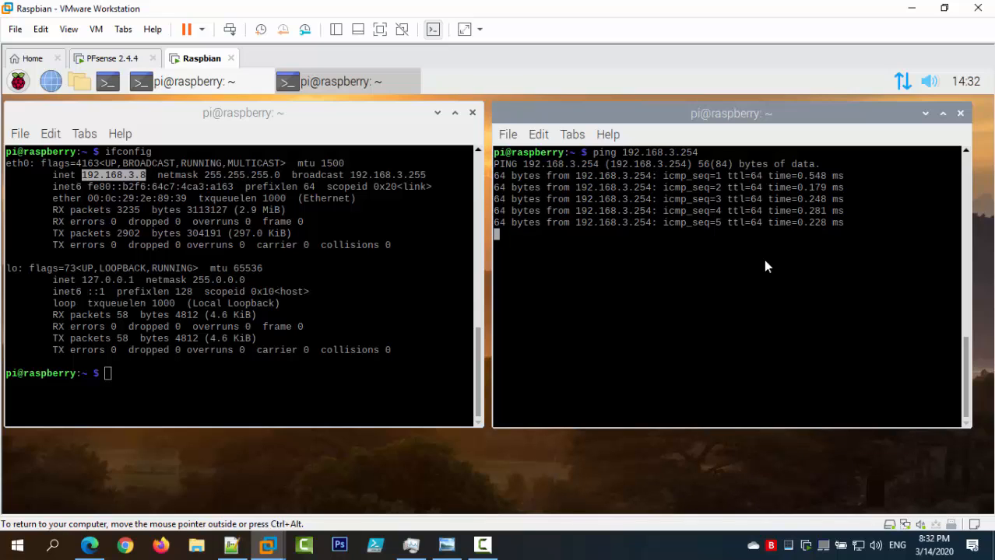
pyautogui.hotkey('ctrl', 'z')
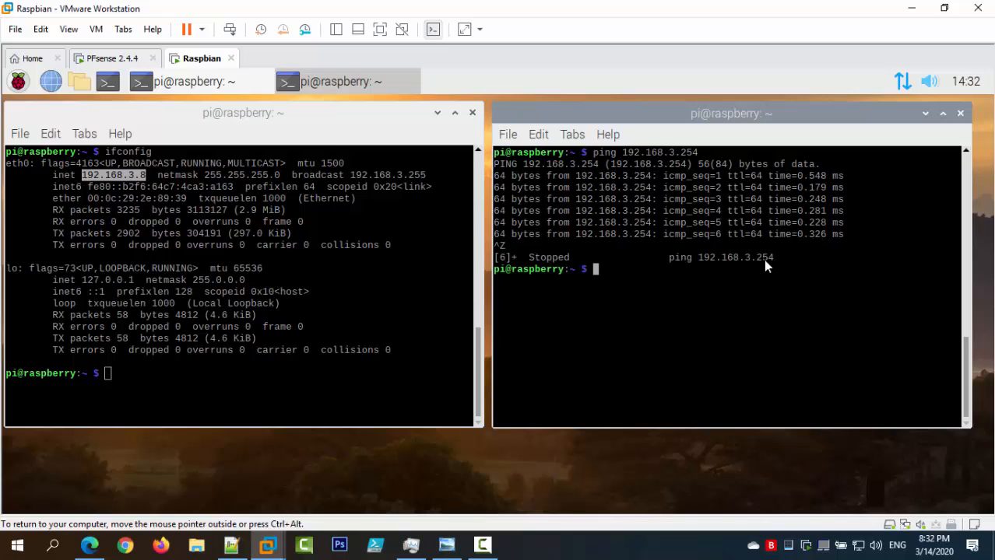
pyautogui.write('ping google.com')
pyautogui.press('Return')
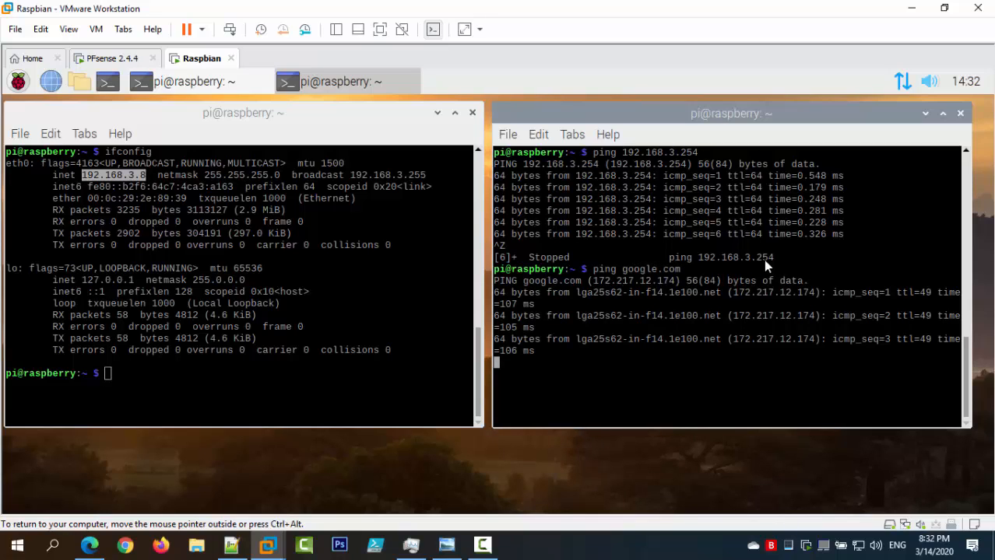
pyautogui.hotkey('ctrl', 'z')
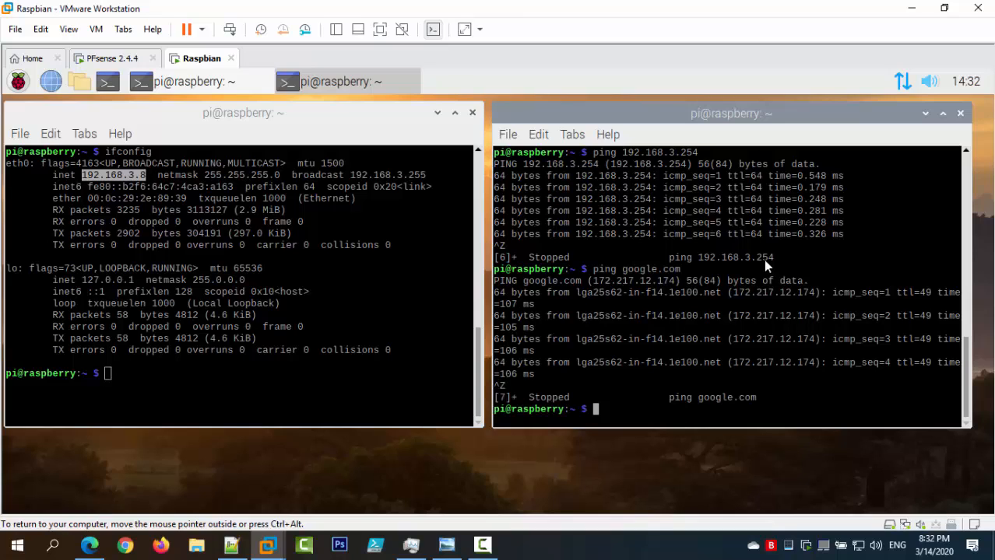
pyautogui.write('ping 8.8.8.8')
pyautogui.press('Return')
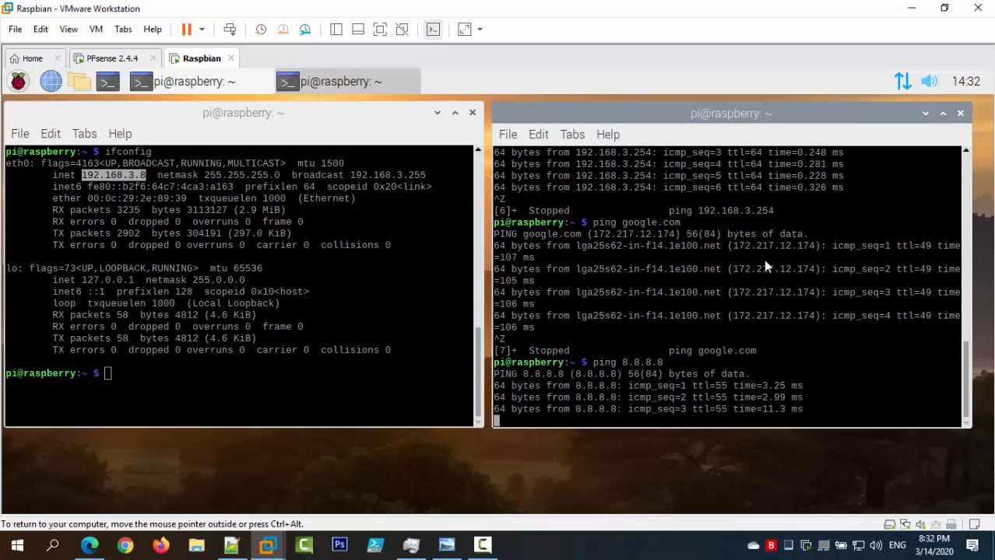
pyautogui.hotkey('ctrl', 'z')
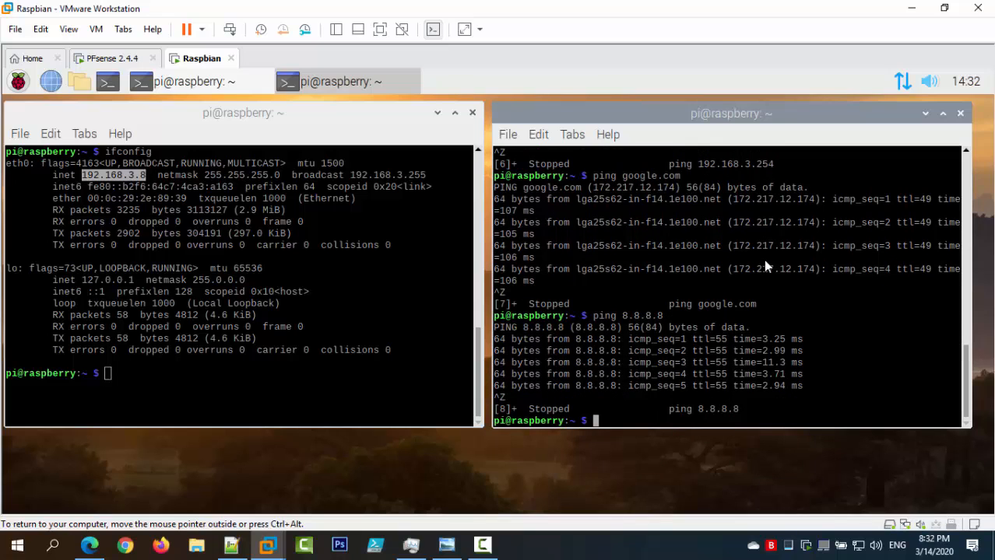
pyautogui.scroll(5, 840, 315)
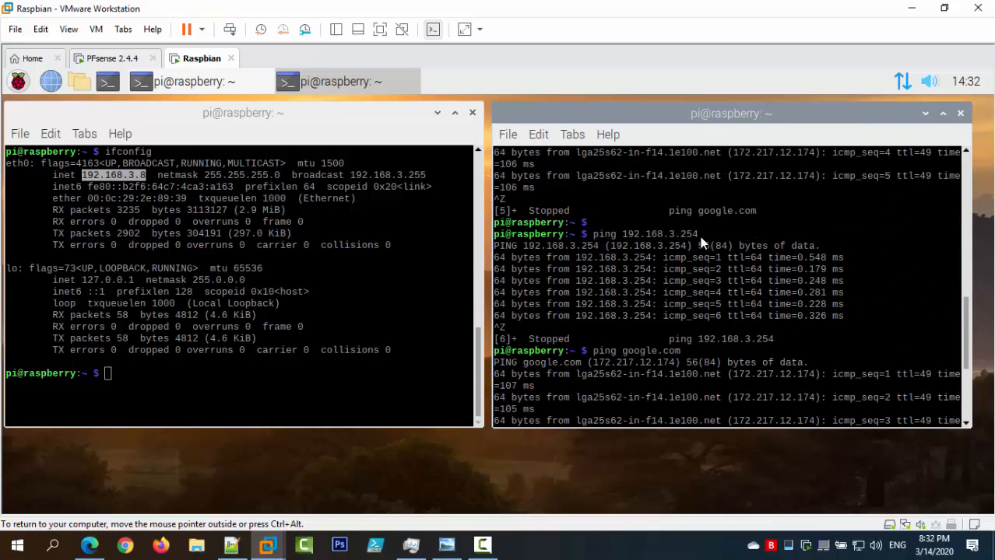
pyautogui.scroll(-1, 700, 243)
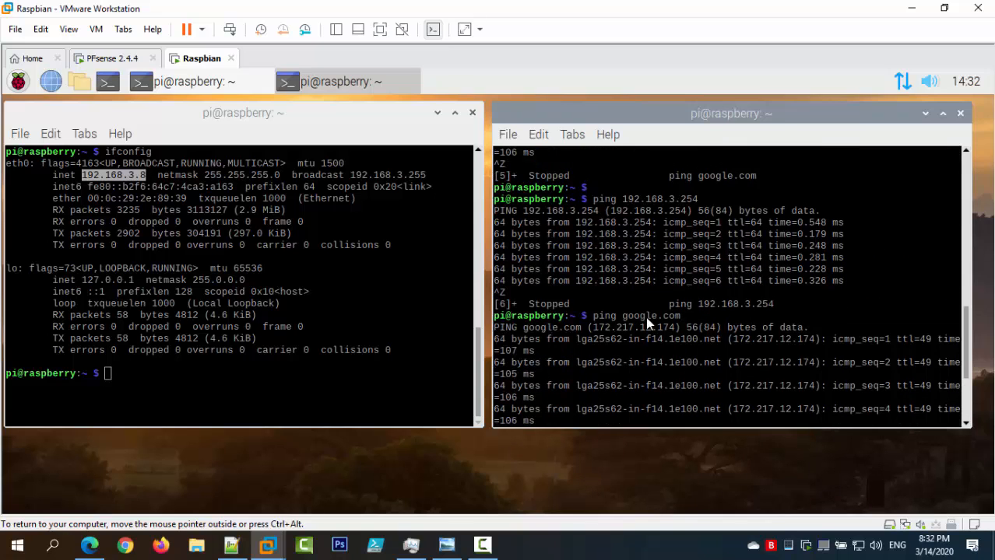
pyautogui.scroll(-2, 647, 318)
pyautogui.scroll(-2, 647, 381)
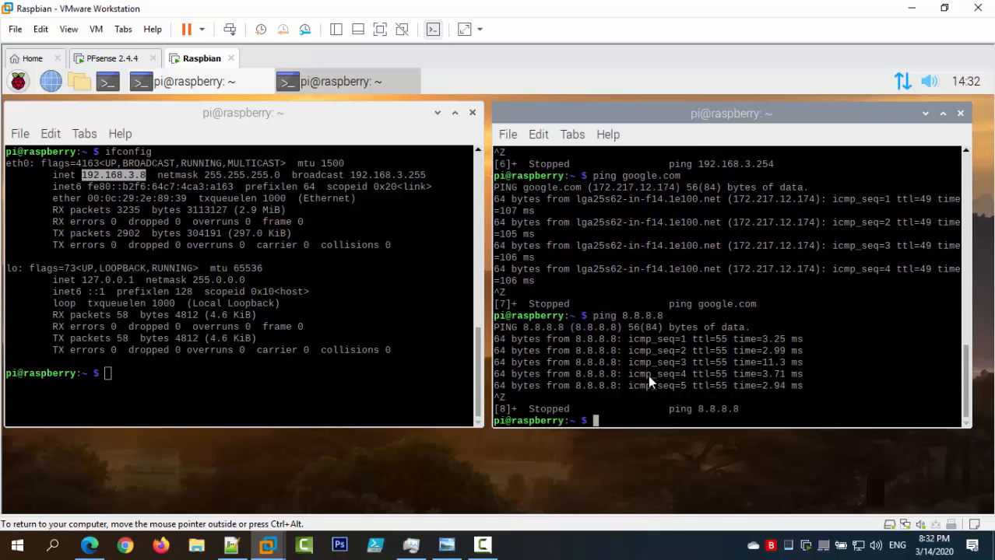
pyautogui.scroll(12, 644, 372)
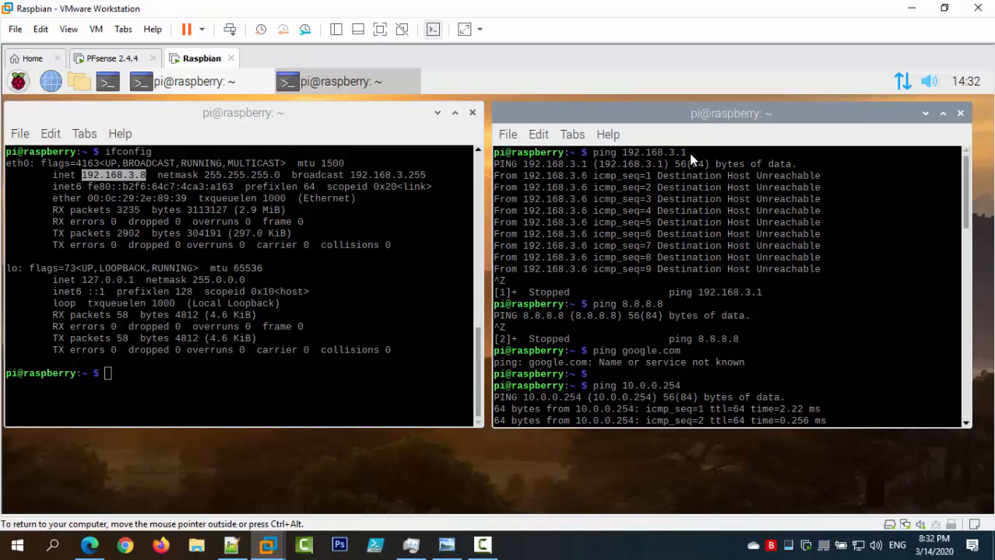
pyautogui.moveTo(689, 153); pyautogui.dragTo(593, 153)
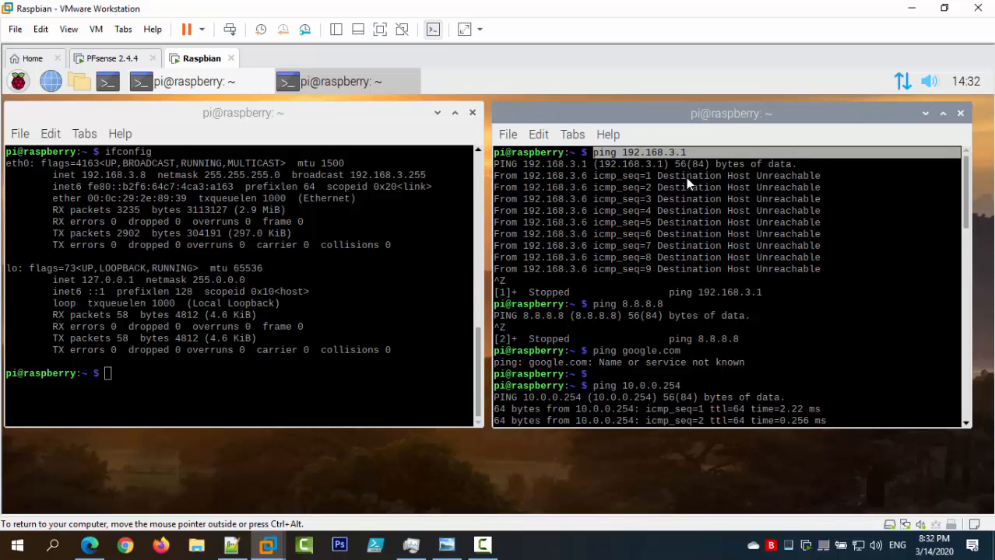
pyautogui.scroll(-20, 646, 263)
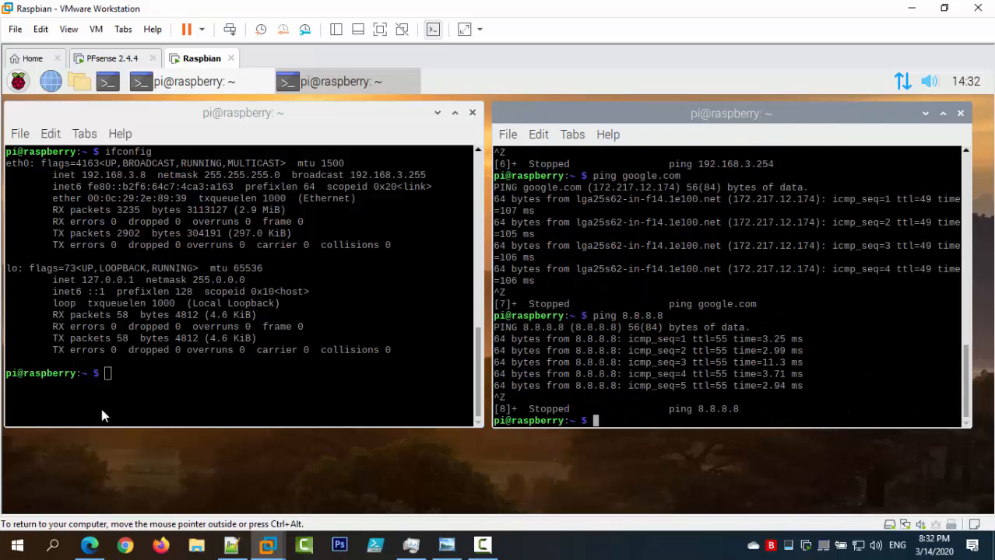
# Ping 10.0.0.254 and 172.16.0.1 from the left terminal, stopping each with Ctrl+Z.
pyautogui.click(154, 404)
pyautogui.write('ping ')
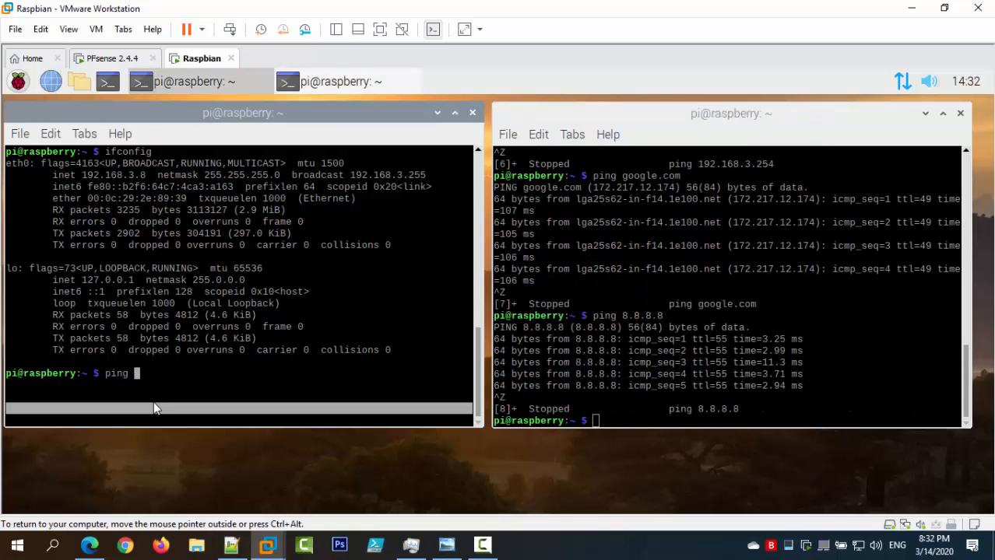
pyautogui.write('10.0.0.254')
pyautogui.press('Return')
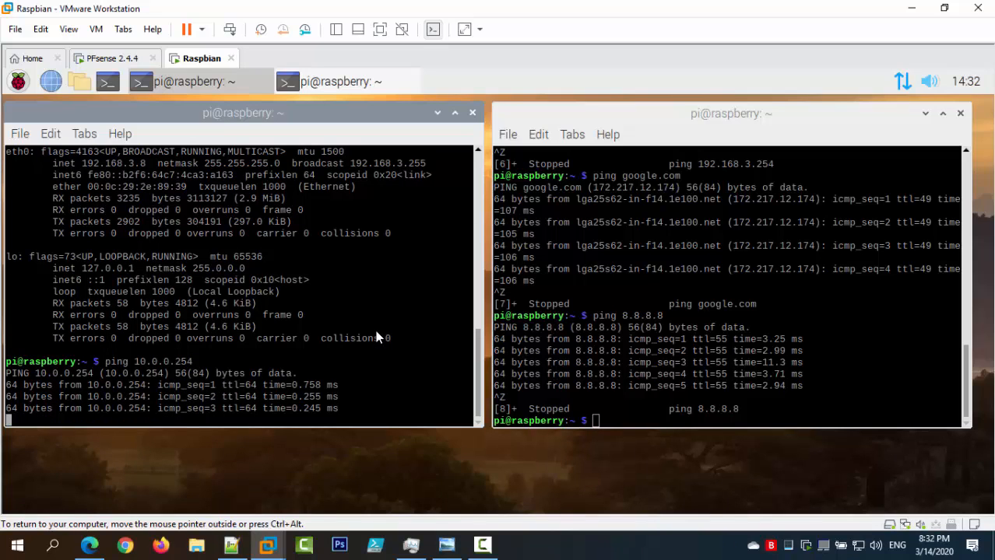
pyautogui.hotkey('ctrl', 'z')
pyautogui.write('ping ')
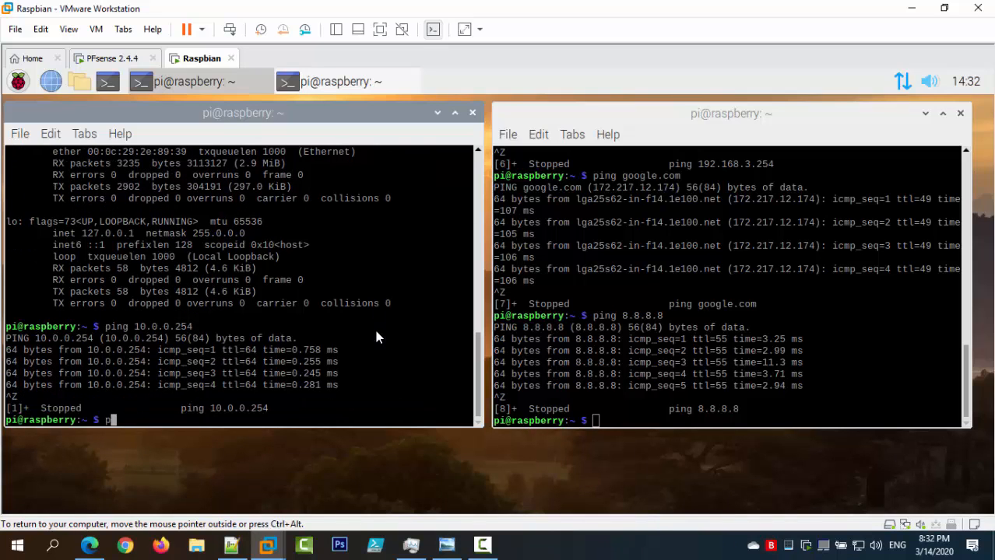
pyautogui.write('172.0')
pyautogui.press('BackSpace')
pyautogui.write('16.0.1')
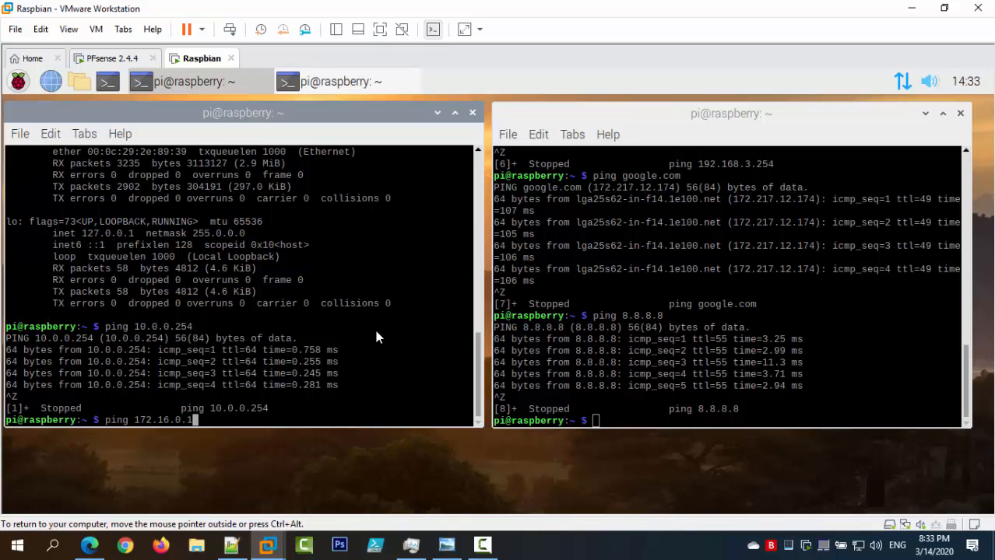
pyautogui.press('Return')
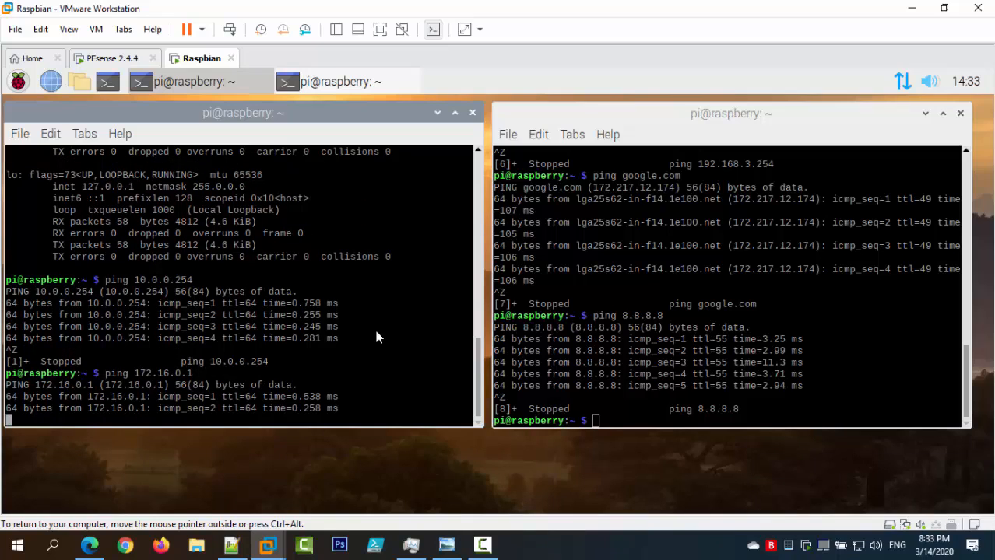
pyautogui.hotkey('ctrl', 'z')
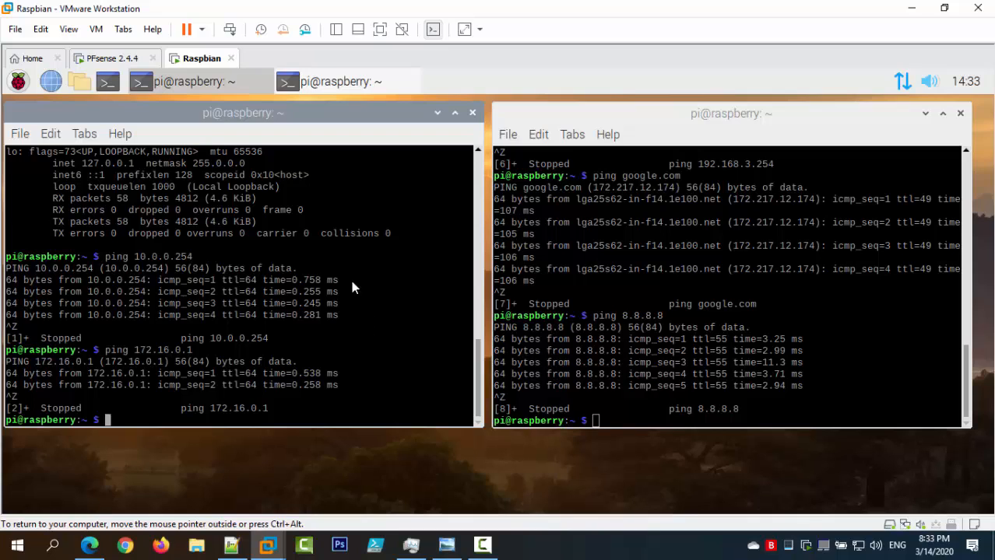
# Highlight the 10.0.0.254 and 172.16.0.1 results in the output, then switch to the Notepad++ notes.
pyautogui.doubleClick(182, 255)
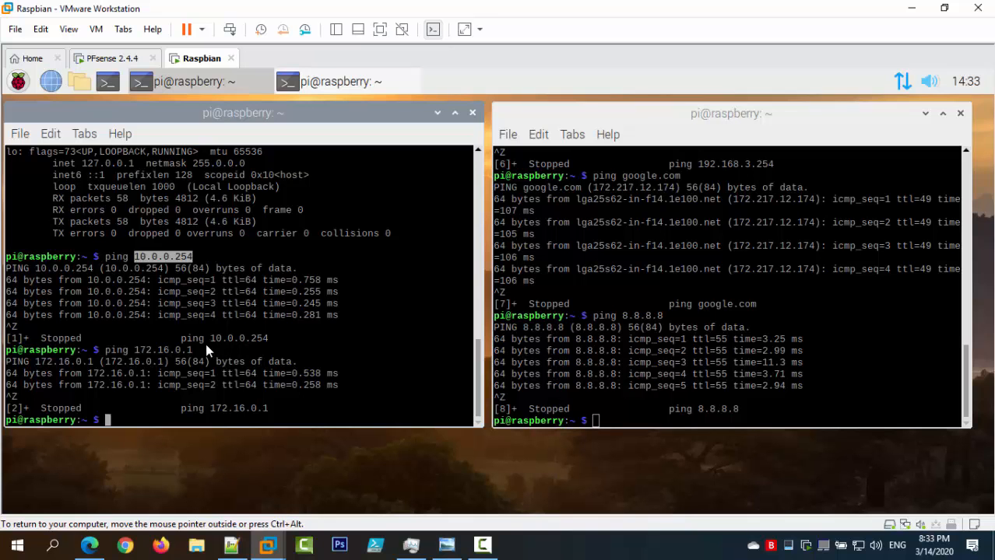
pyautogui.moveTo(204, 347); pyautogui.dragTo(142, 349)
pyautogui.click(143, 350)
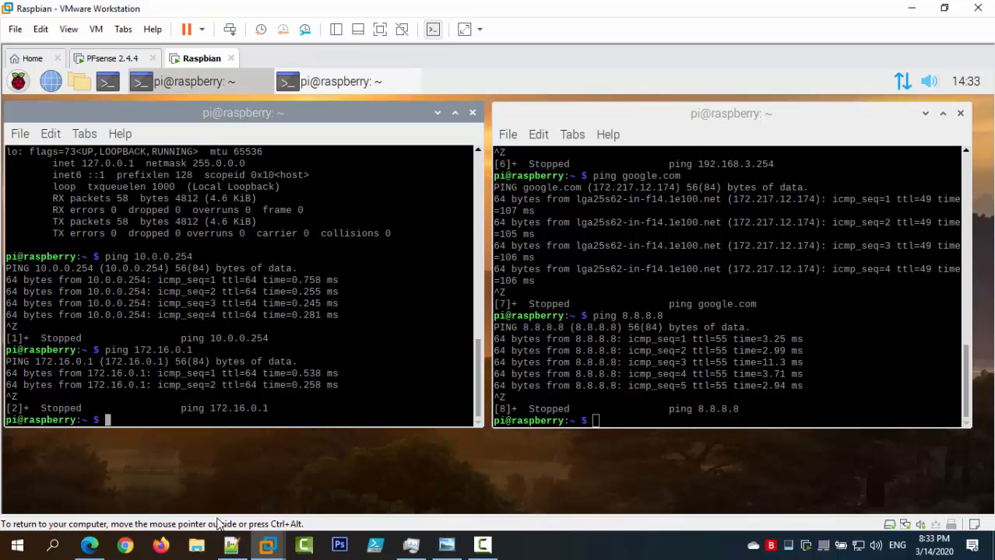
pyautogui.click(231, 545)
# Delete the '2' on line 38 so the heading reads 'Block Connection to LAN', then return to pfSense.
pyautogui.scroll(-2, 245, 285)
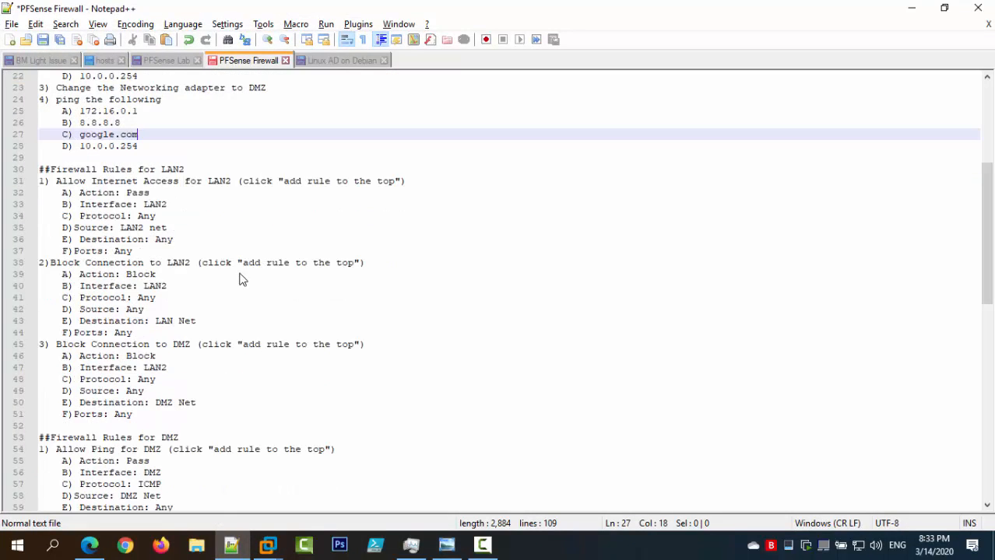
pyautogui.scroll(-2, 241, 280)
pyautogui.moveTo(156, 345); pyautogui.dragTo(31, 193)
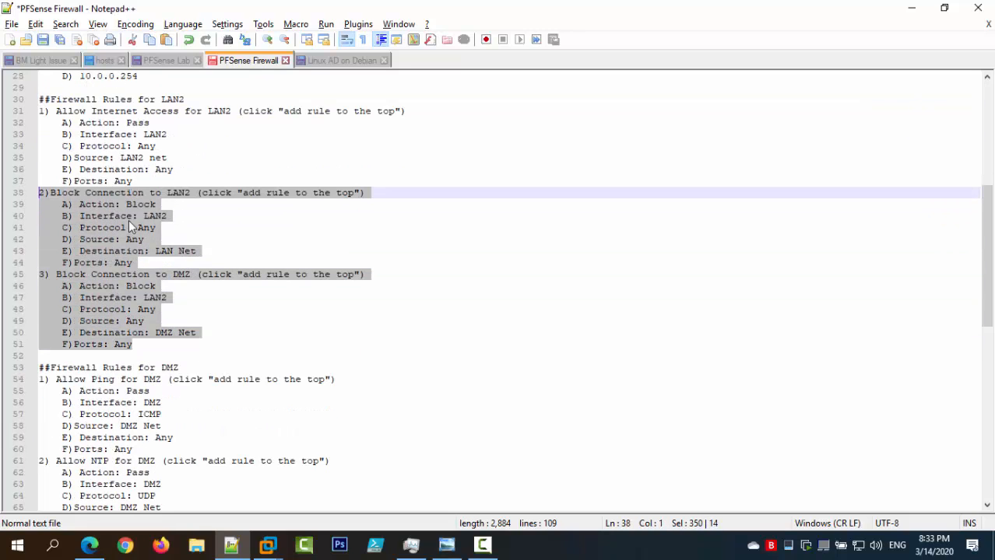
pyautogui.click(184, 192)
pyautogui.moveTo(190, 192); pyautogui.dragTo(185, 195)
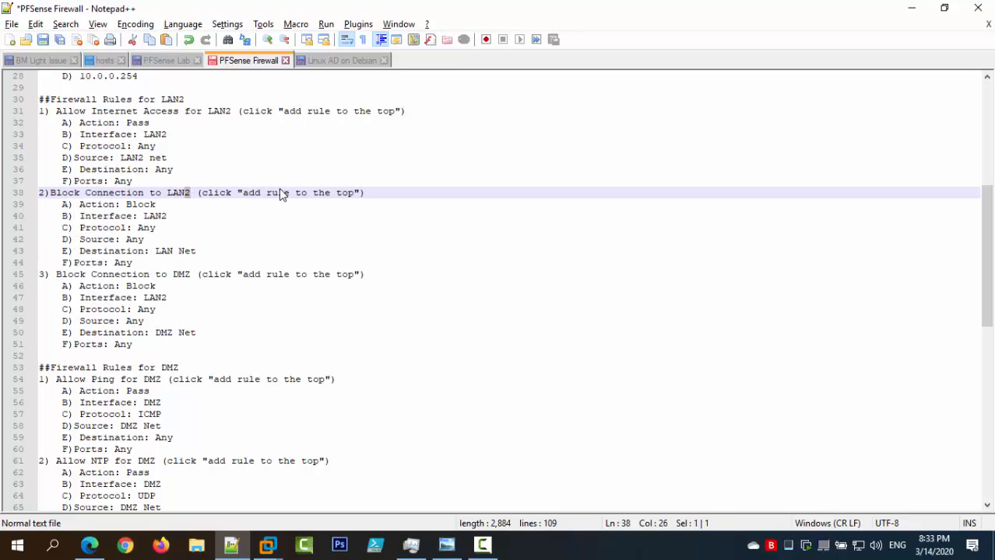
pyautogui.press('BackSpace')
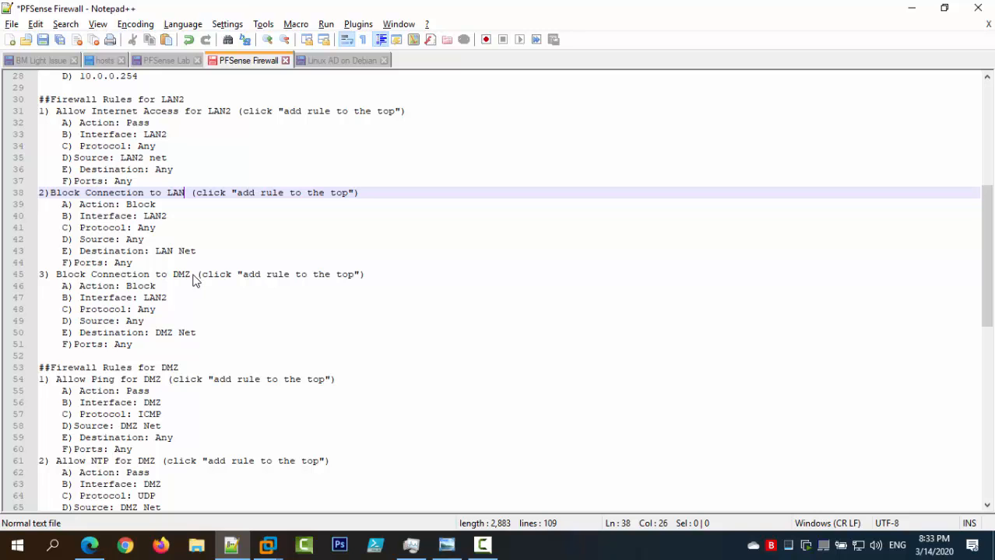
pyautogui.scroll(3, 257, 287)
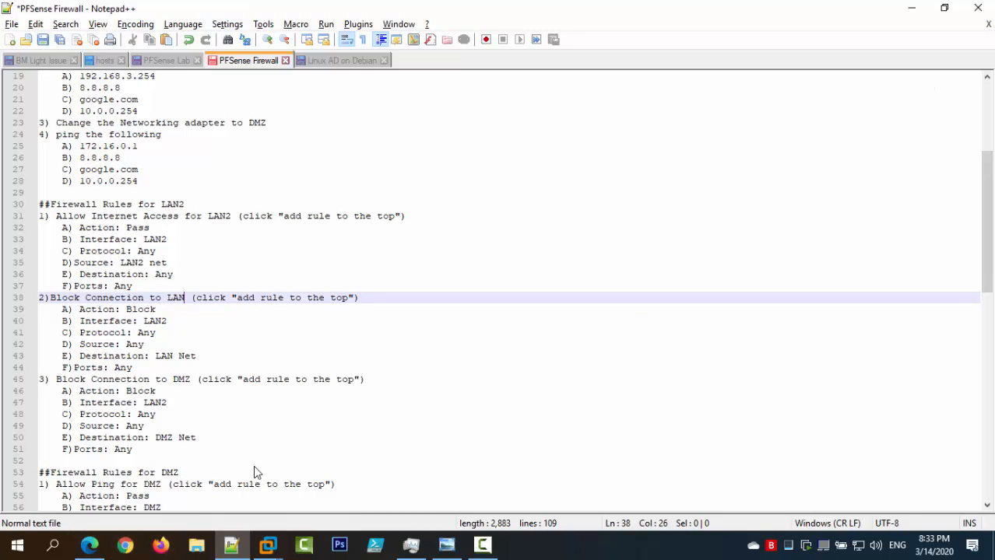
pyautogui.click(93, 547)
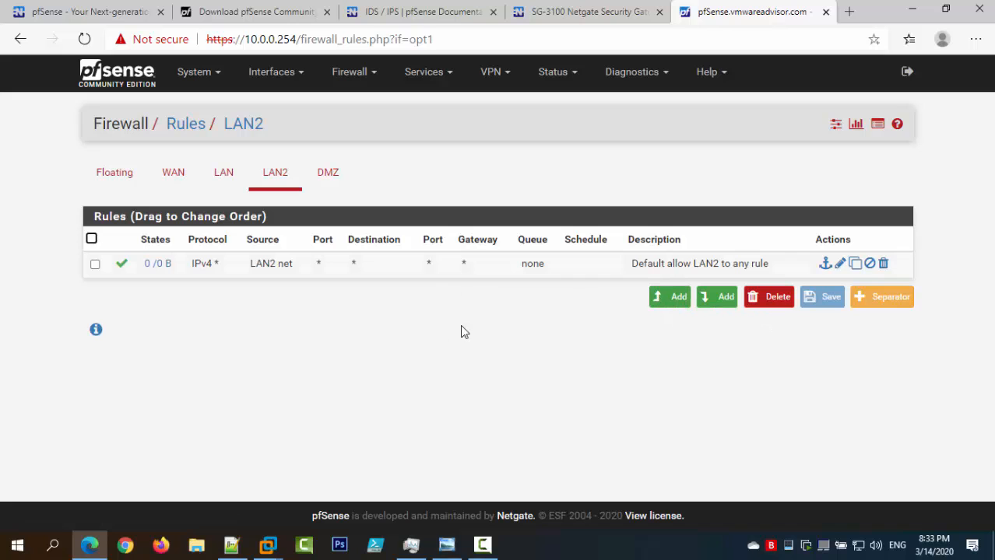
# Start a new top LAN2 rule with action Block and protocol Any, checking the notes.
pyautogui.click(672, 299)
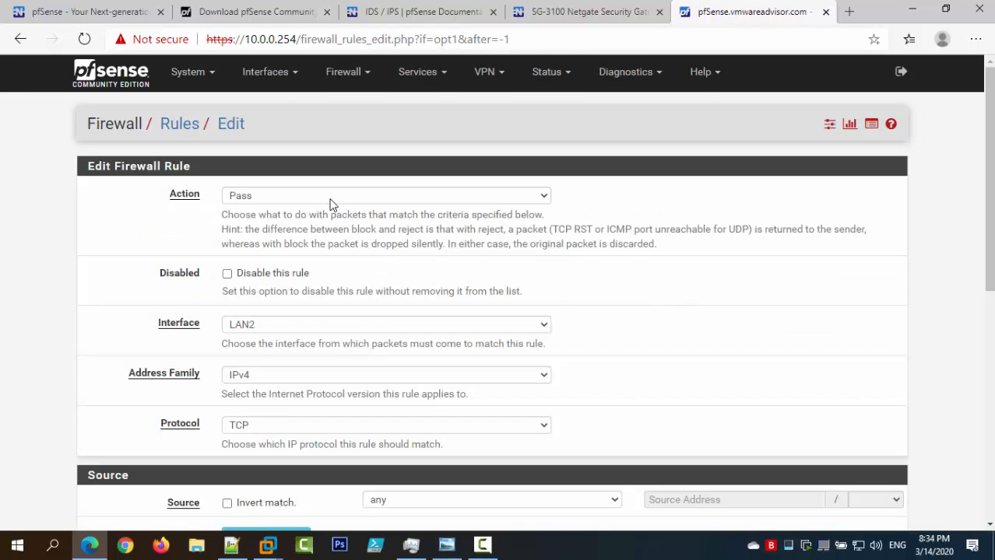
pyautogui.click(332, 197)
pyautogui.click(321, 226)
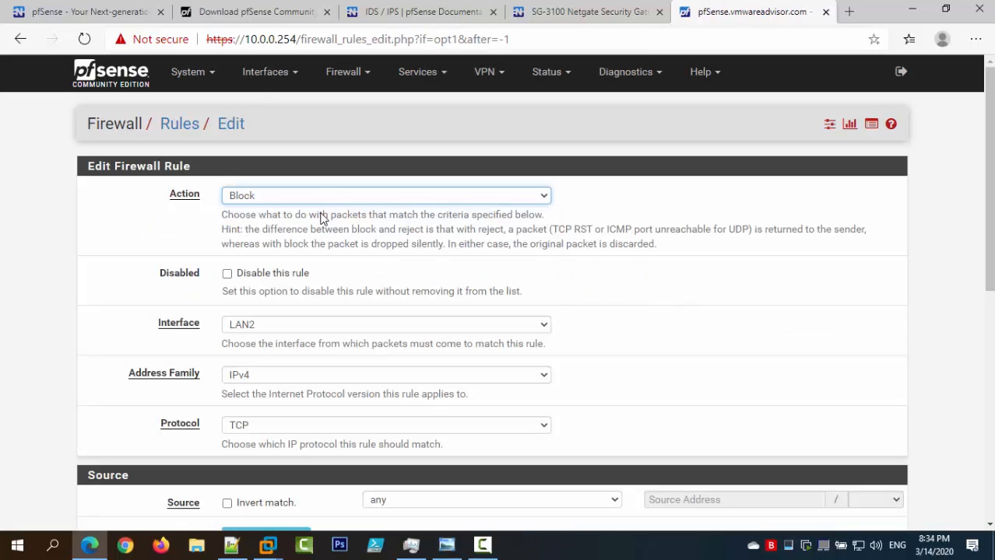
pyautogui.scroll(-2, 632, 238)
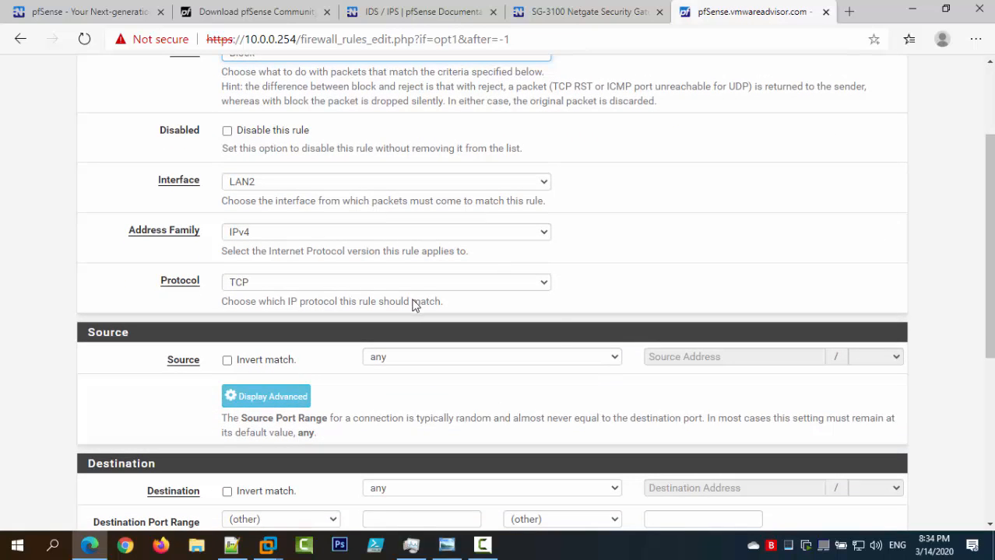
pyautogui.click(406, 288)
pyautogui.click(397, 298)
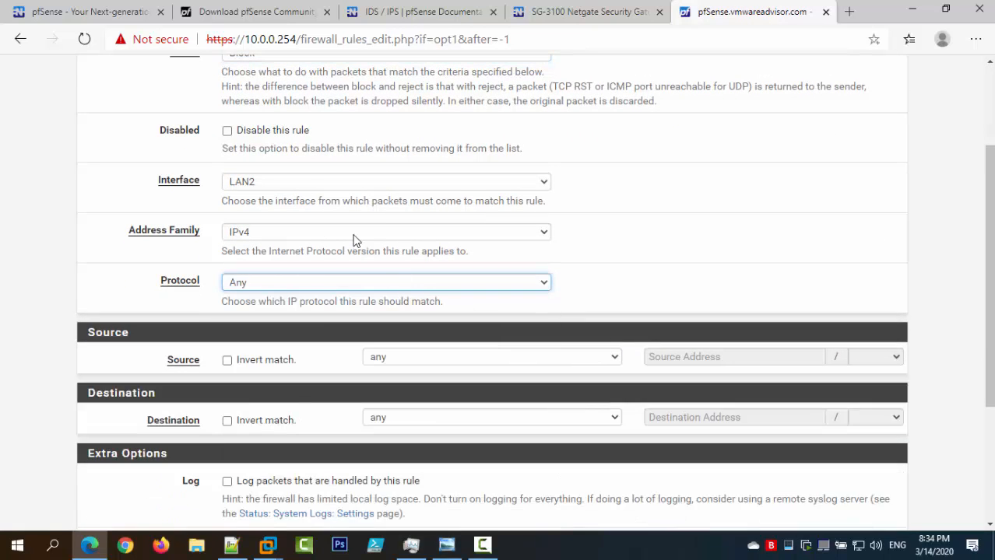
pyautogui.scroll(1, 281, 130)
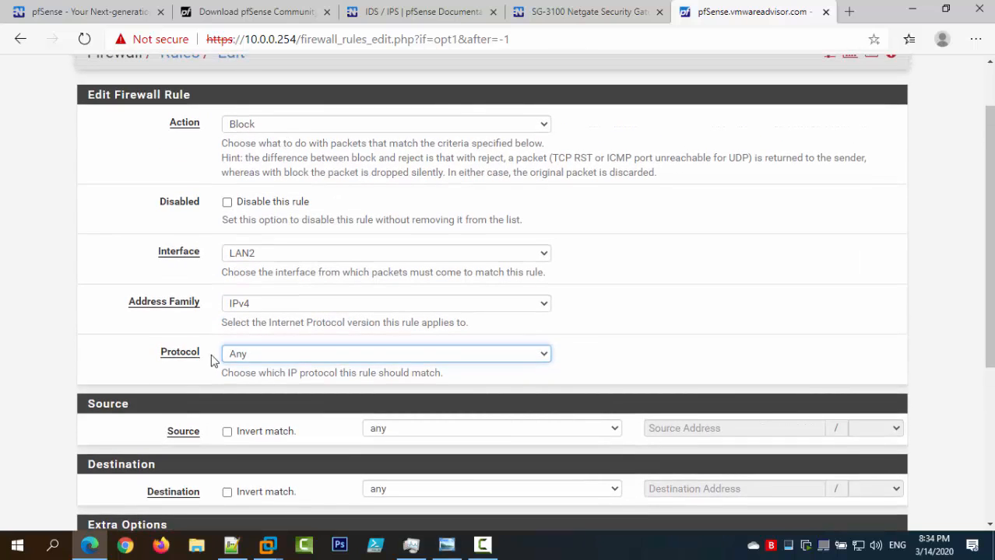
pyautogui.scroll(-3, 291, 342)
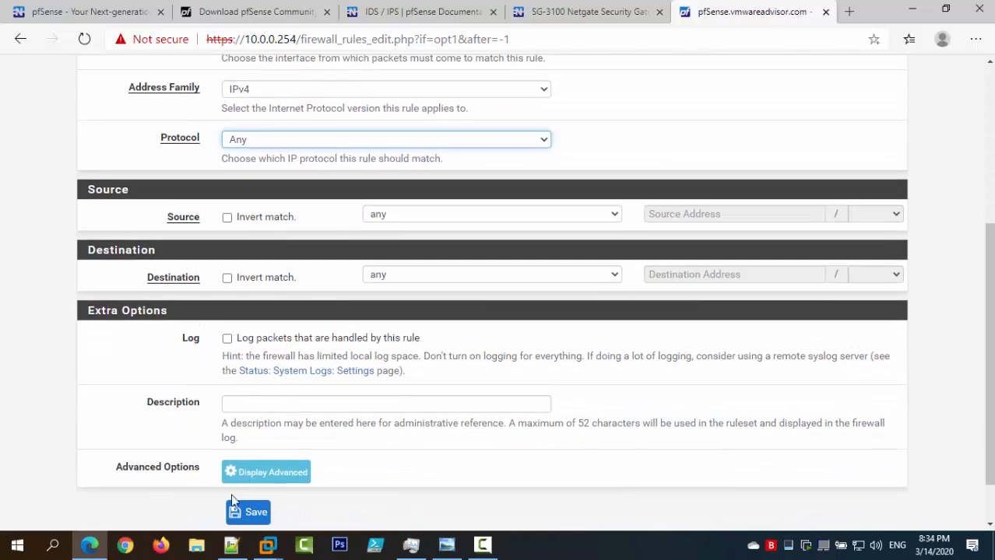
pyautogui.click(232, 547)
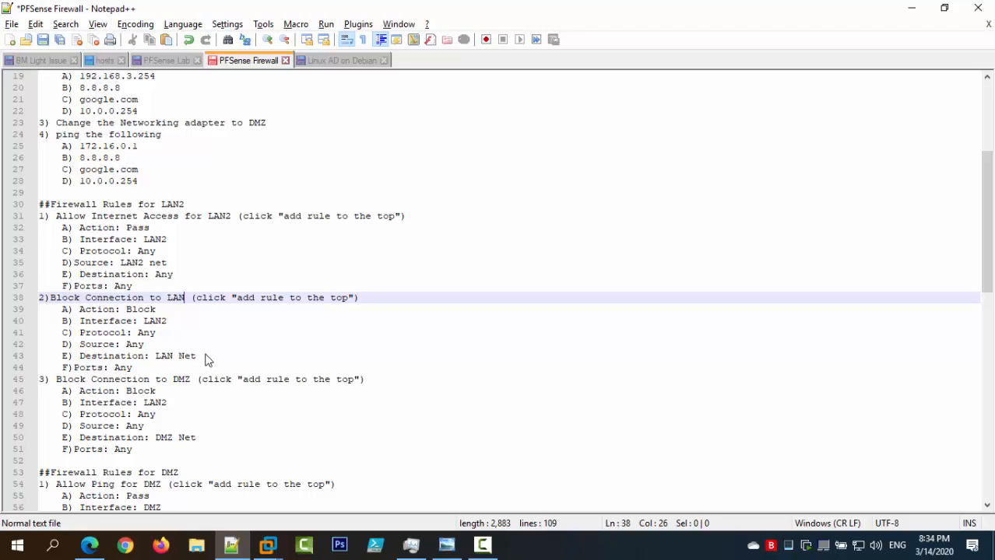
pyautogui.scroll(-1, 201, 356)
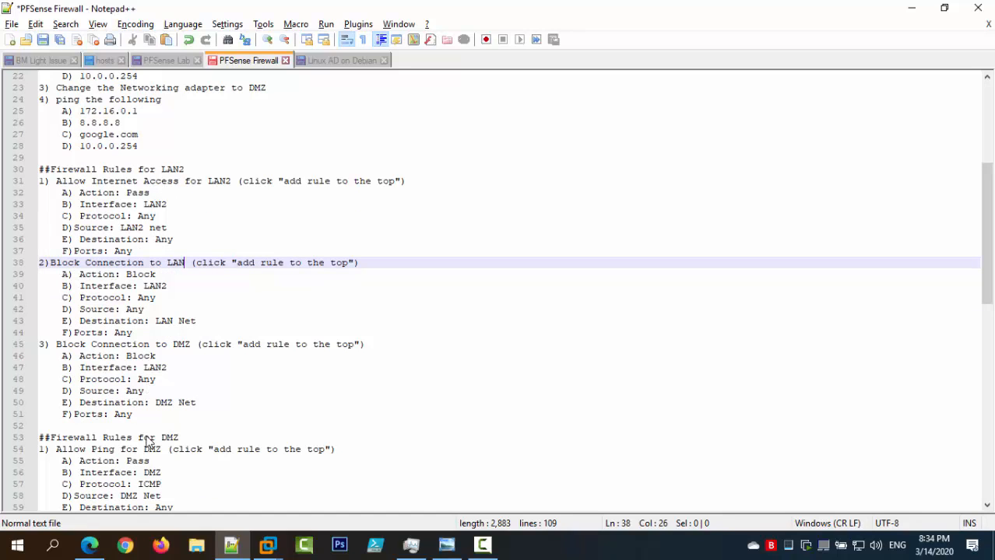
pyautogui.moveTo(231, 546)
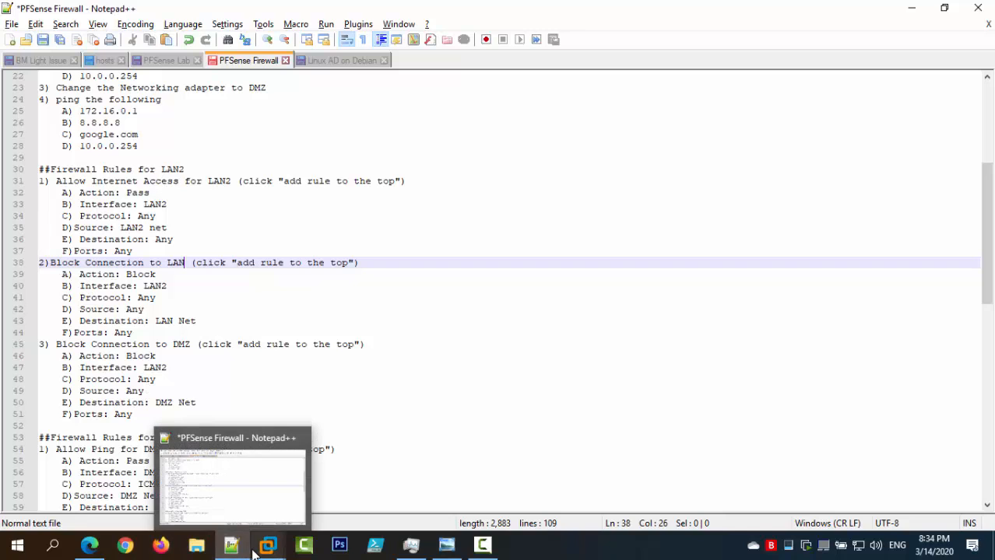
pyautogui.click(89, 545)
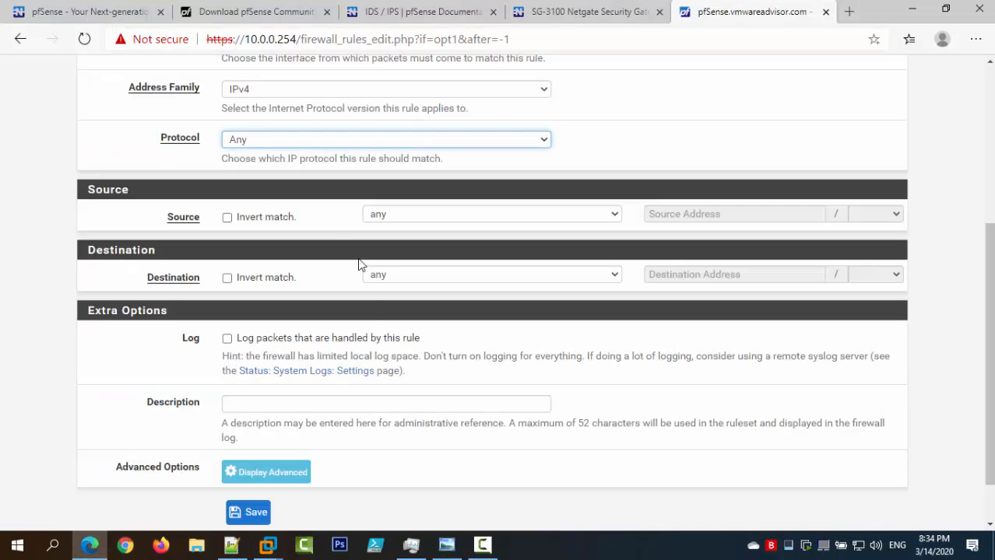
# Set source any, destination LAN net, description 'Block LAN2 from LAN', and save the rule.
pyautogui.click(396, 215)
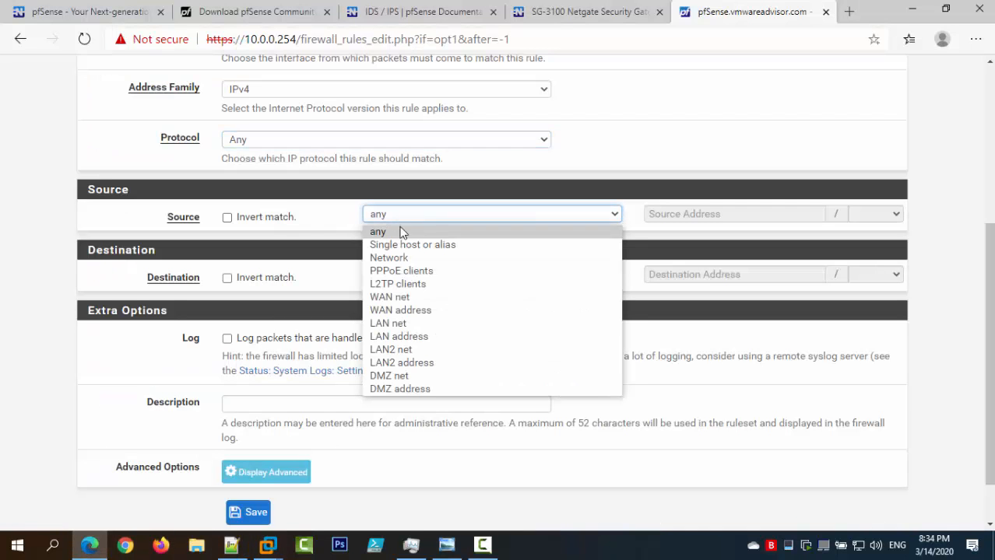
pyautogui.click(405, 352)
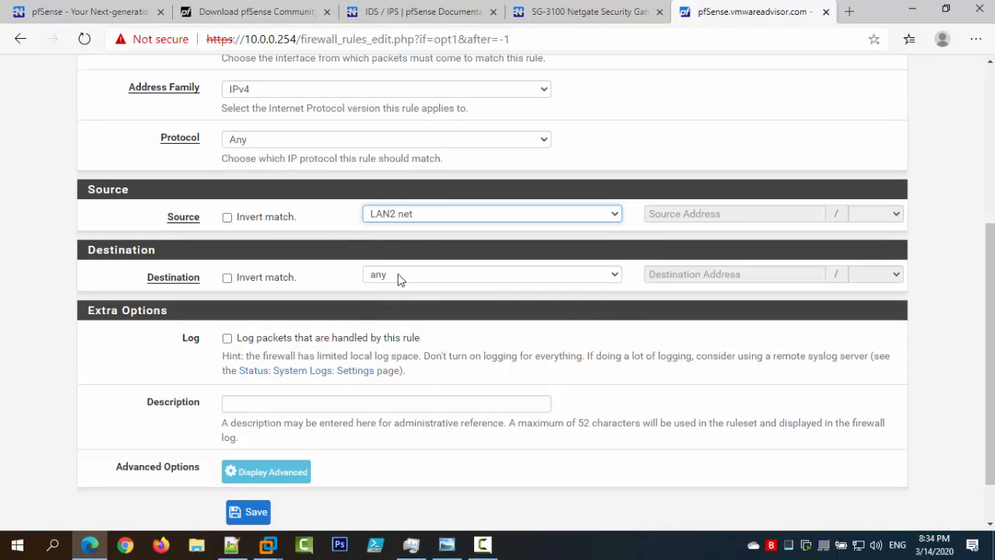
pyautogui.click(419, 213)
pyautogui.click(420, 235)
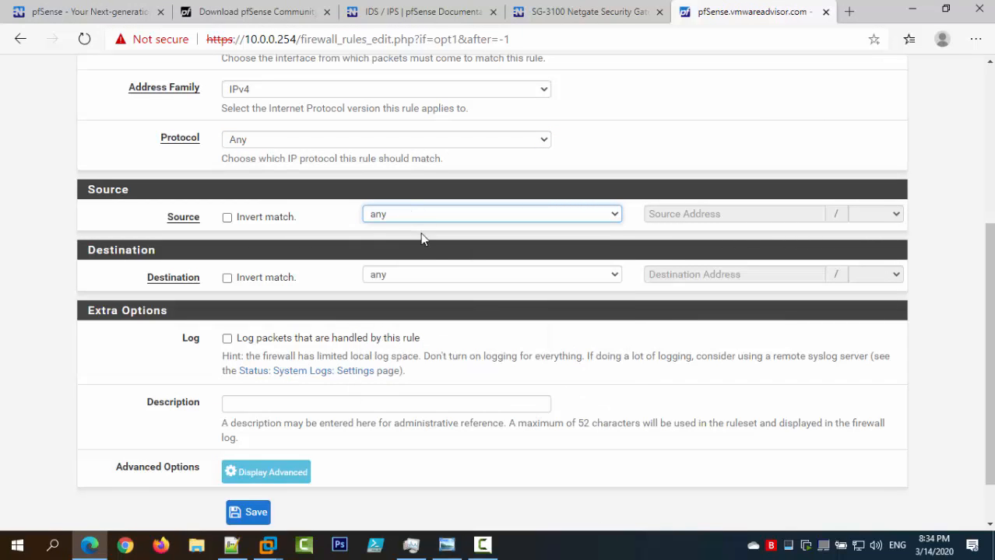
pyautogui.click(415, 278)
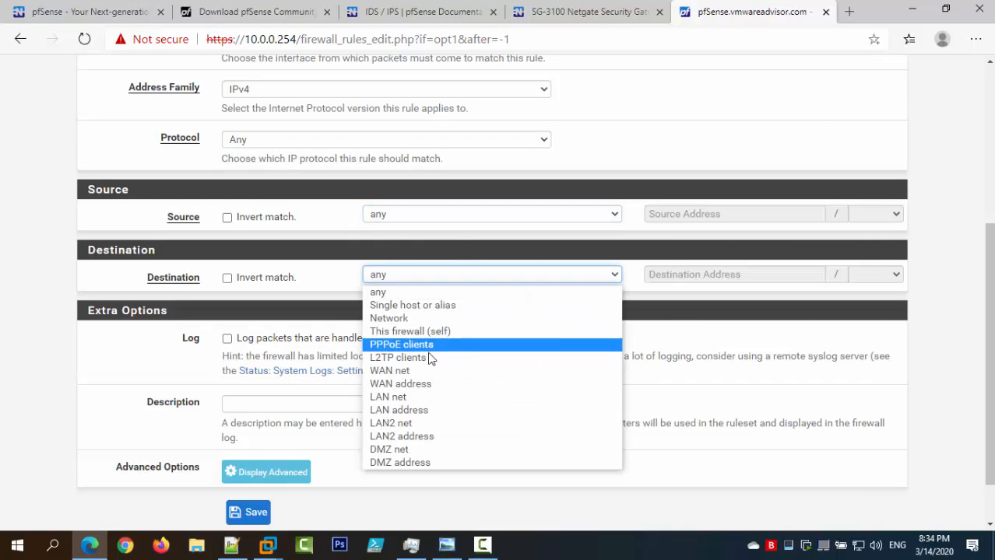
pyautogui.click(416, 397)
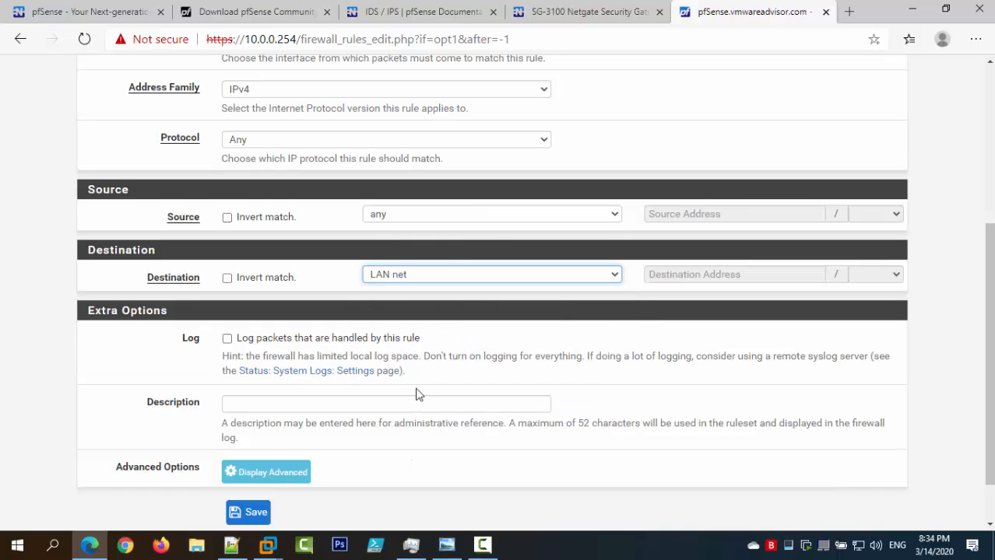
pyautogui.scroll(-1, 426, 385)
pyautogui.scroll(-2, 424, 383)
pyautogui.click(406, 341)
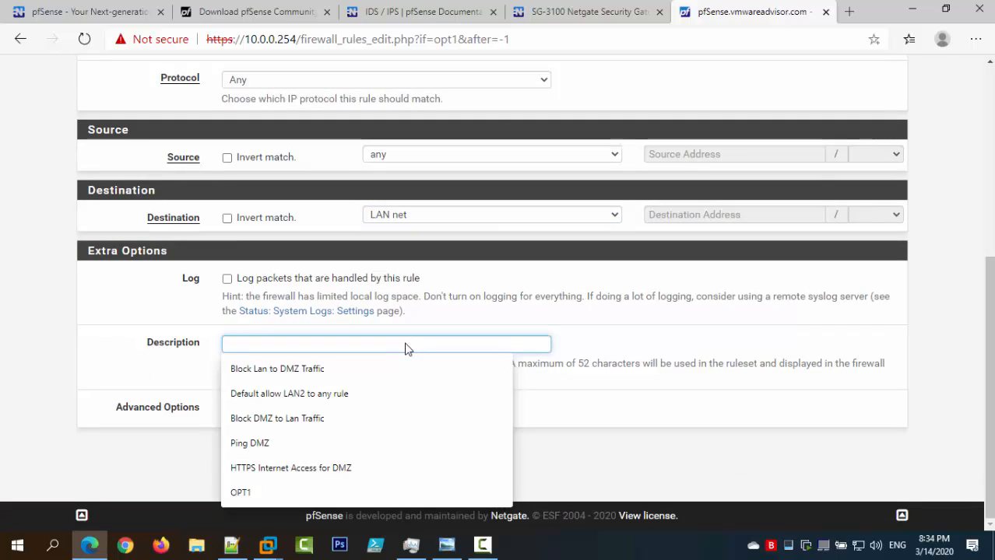
pyautogui.write('Block')
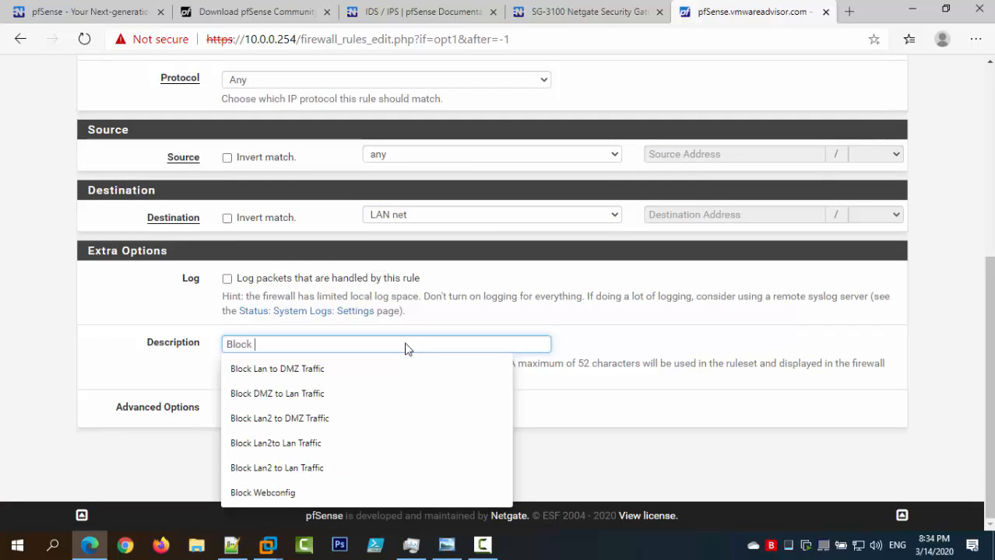
pyautogui.write(' LAN')
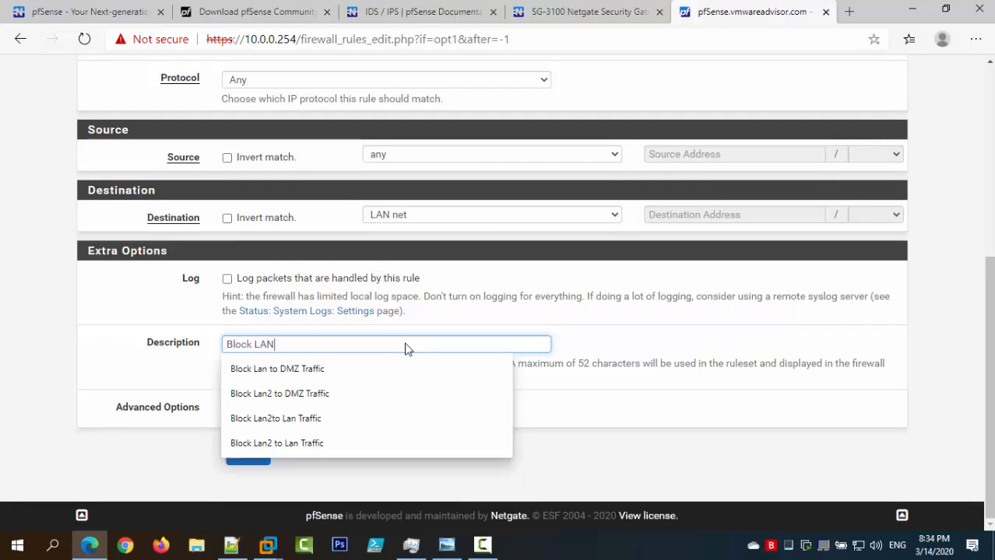
pyautogui.write('2 from Lan')
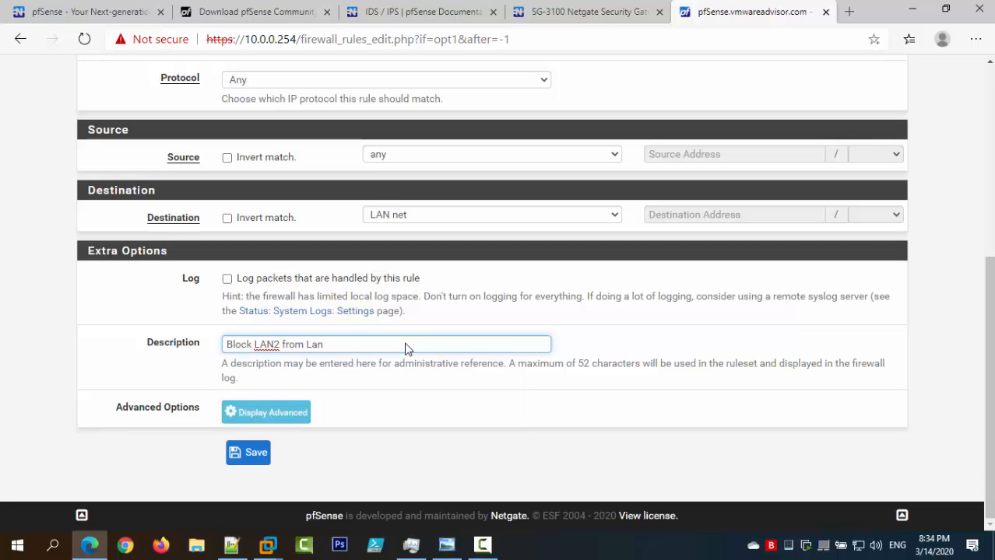
pyautogui.hotkey('ctrl', 'shift', 'Left')
pyautogui.write('LAN')
pyautogui.click(246, 458)
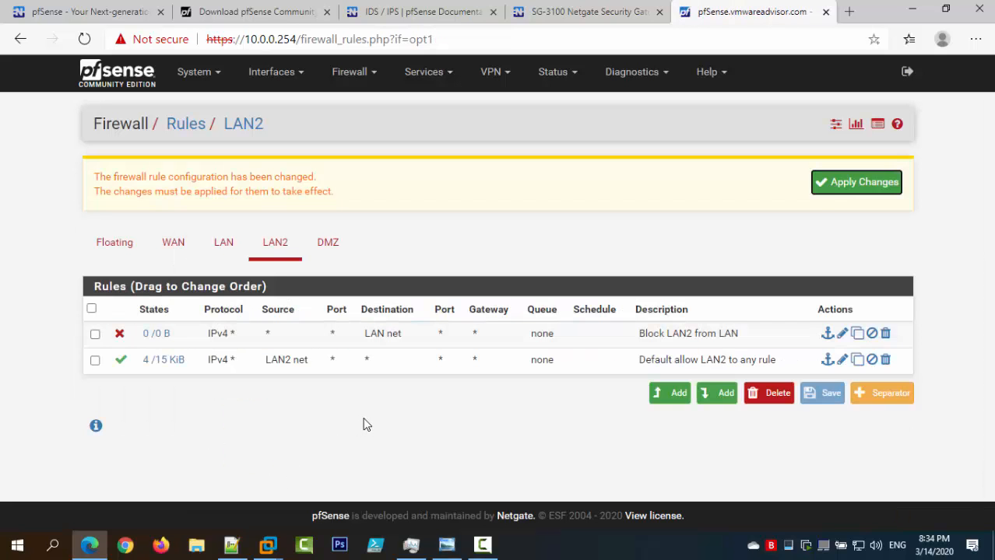
# Add a new top LAN2 rule with action Block and protocol Any.
pyautogui.click(666, 394)
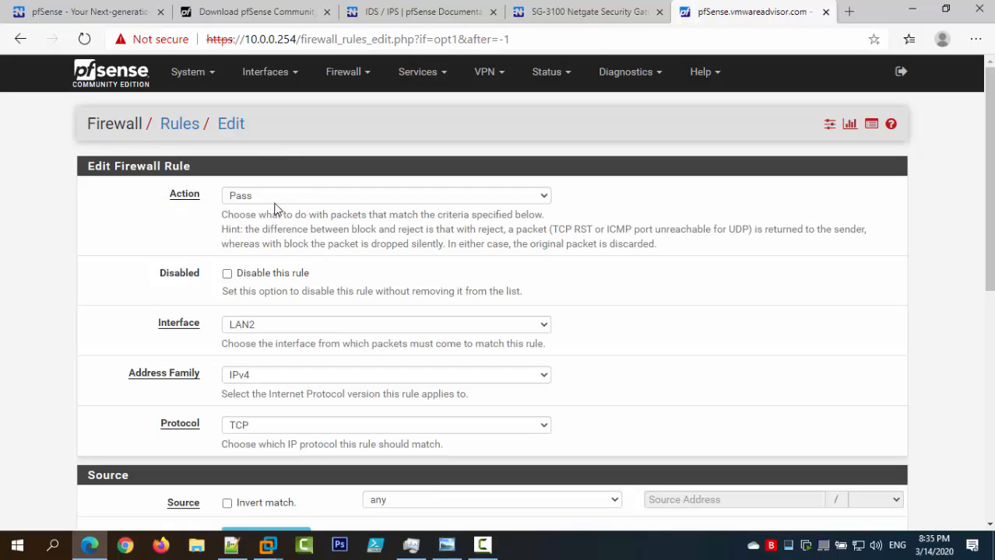
pyautogui.click(265, 199)
pyautogui.click(251, 227)
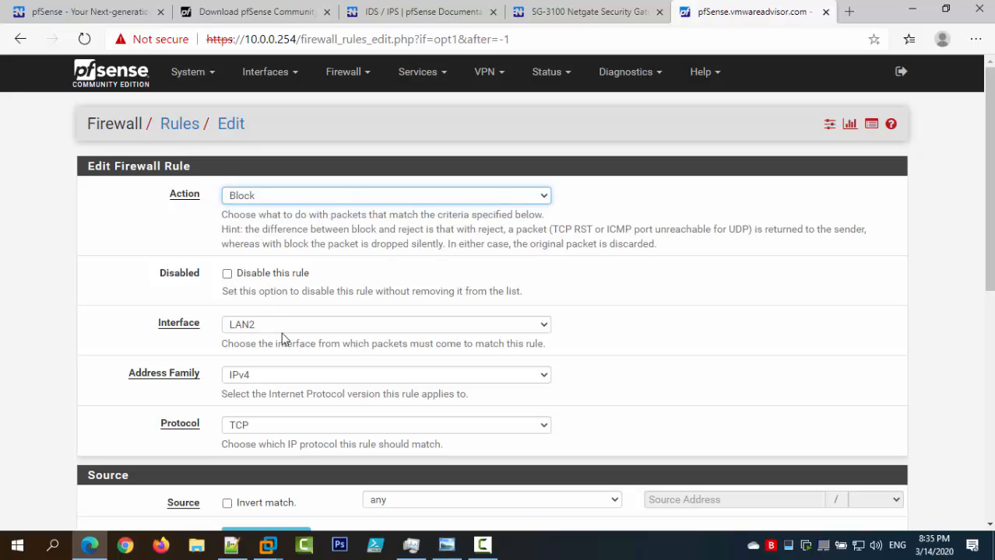
pyautogui.scroll(-2, 284, 335)
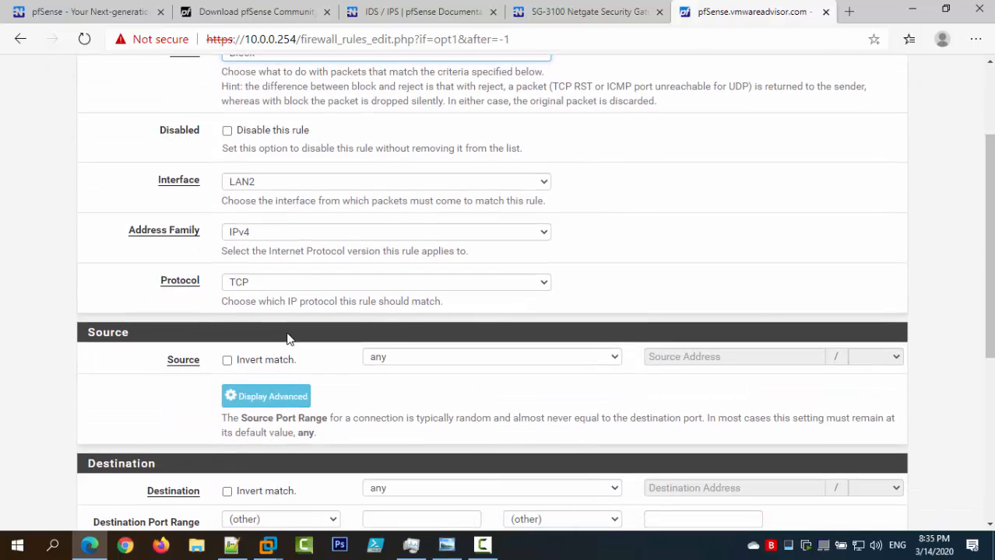
pyautogui.click(274, 285)
pyautogui.click(273, 299)
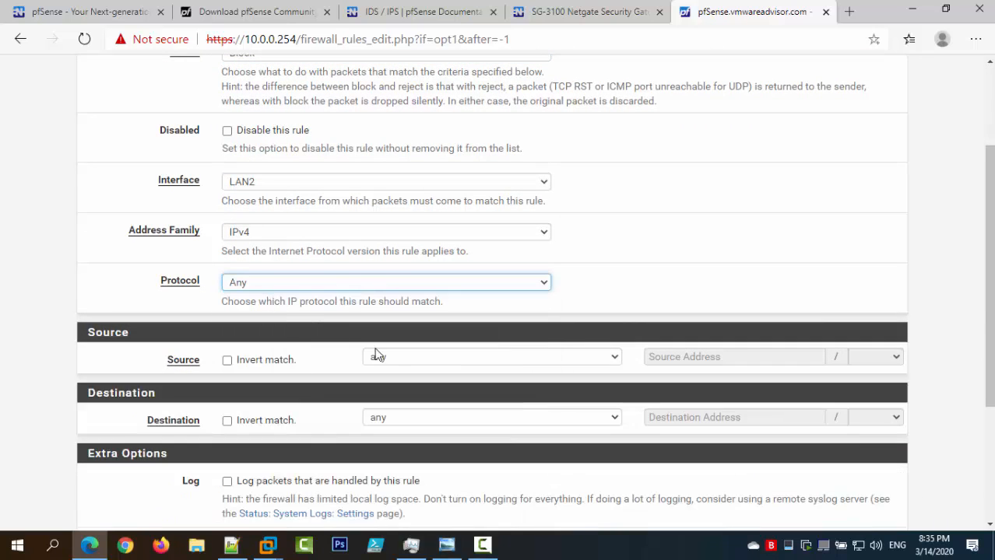
# Set destination DMZ net and description 'Block LAN2 from DMZ', save, and apply the changes.
pyautogui.click(404, 417)
pyautogui.click(404, 389)
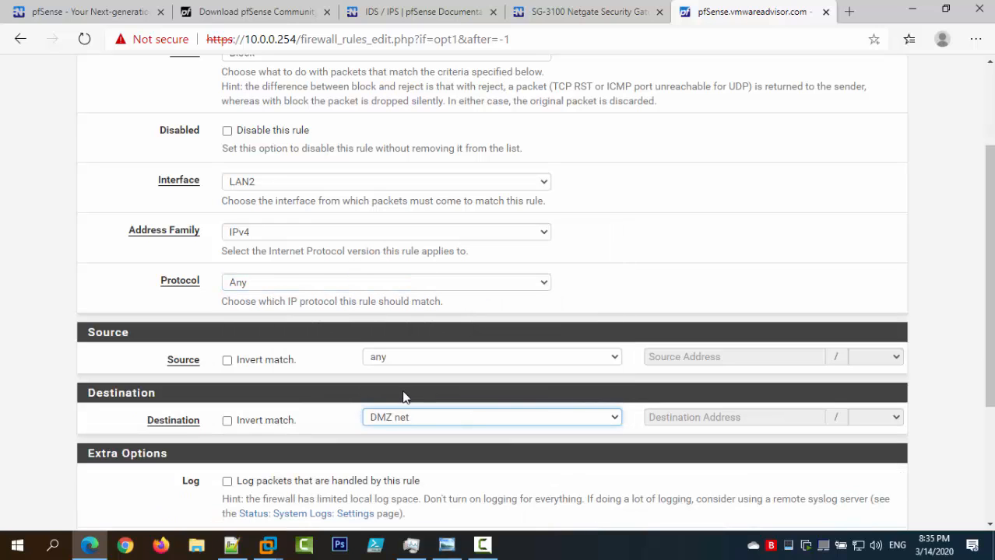
pyautogui.scroll(-3, 336, 398)
pyautogui.click(314, 350)
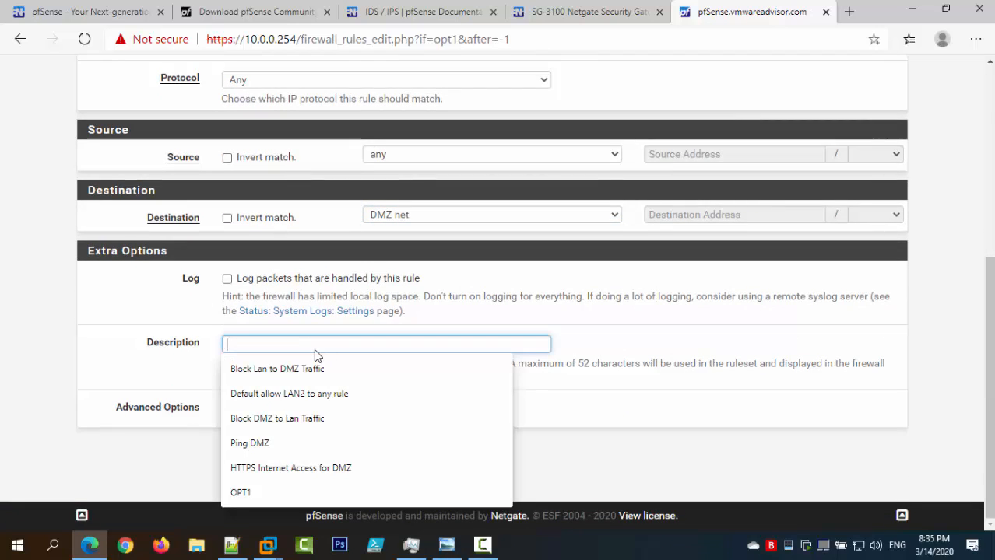
pyautogui.write('Block ')
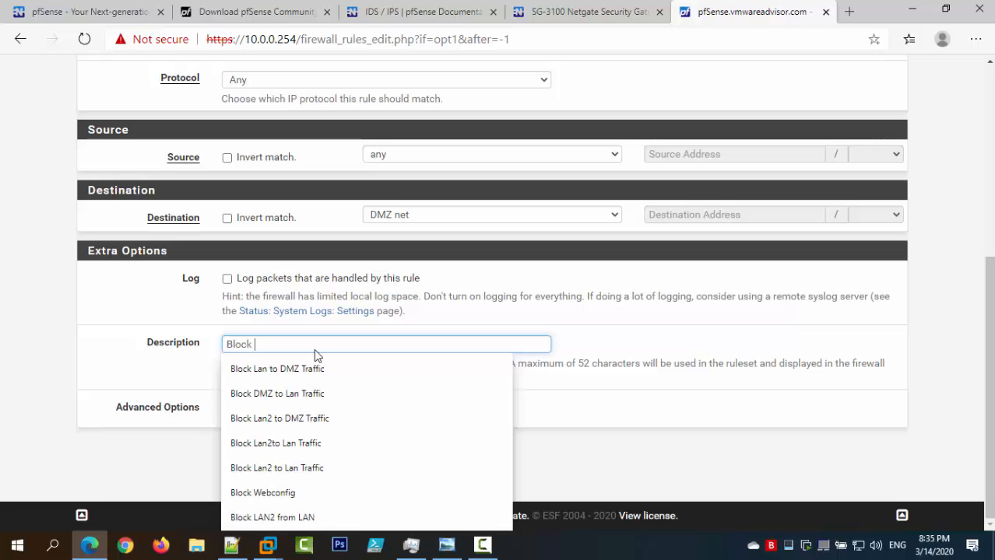
pyautogui.write('LA')
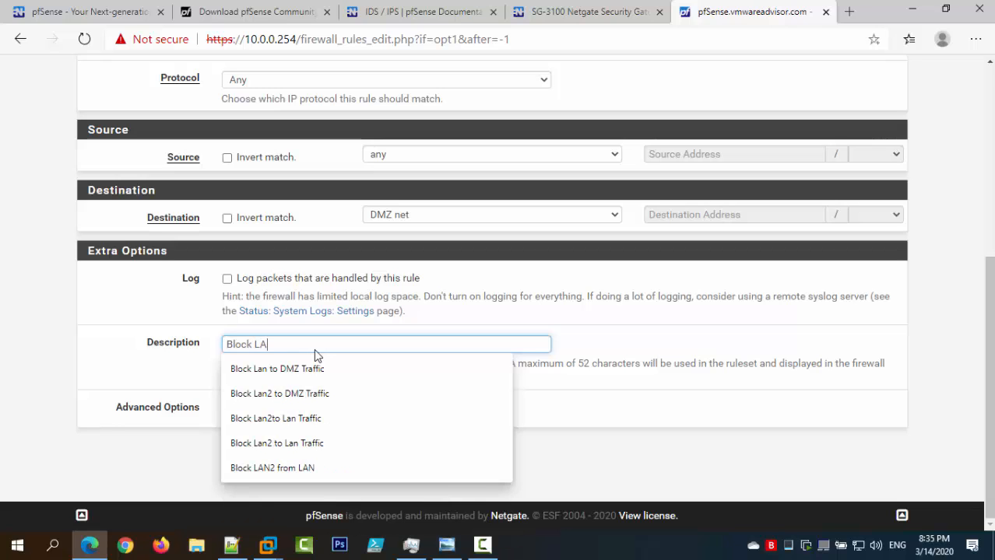
pyautogui.write('N2 from')
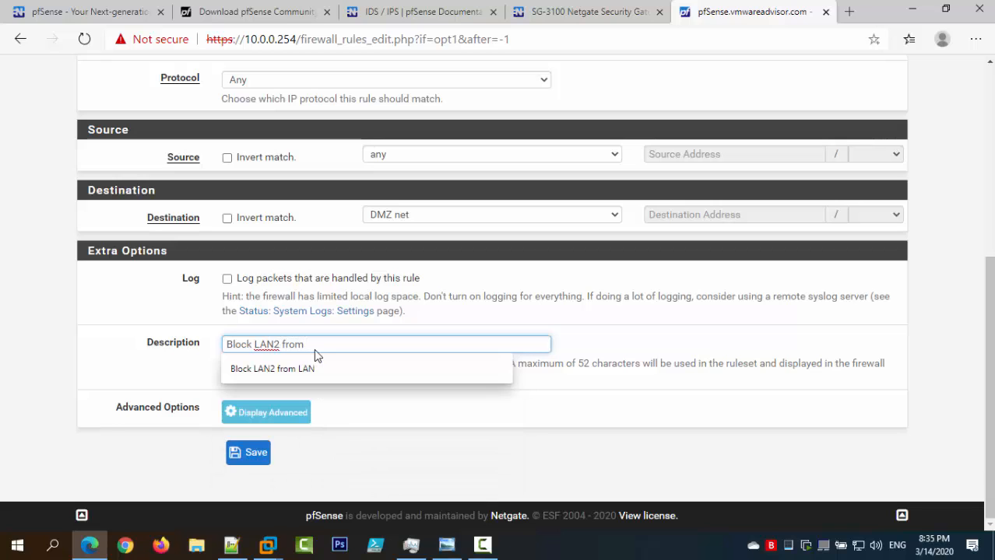
pyautogui.write(' DMZ')
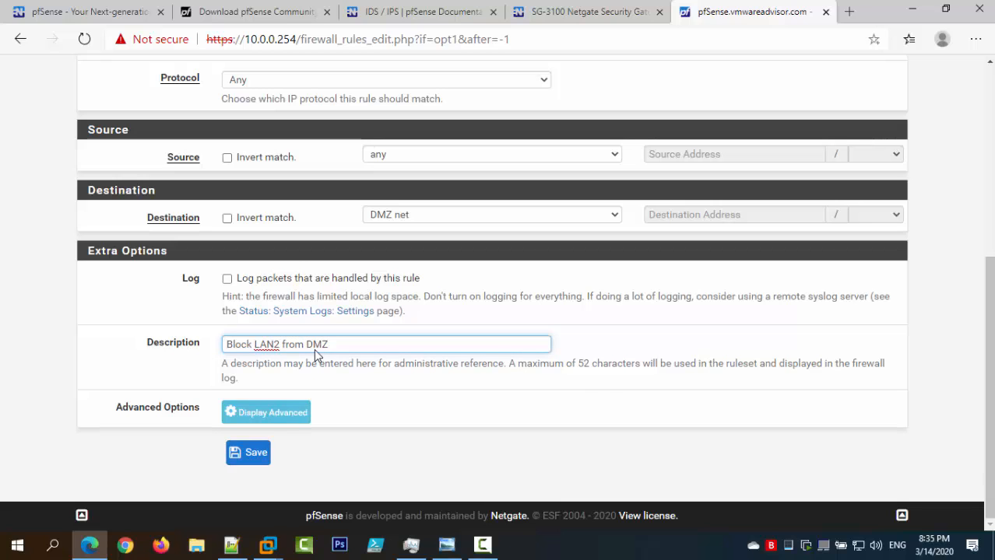
pyautogui.click(251, 446)
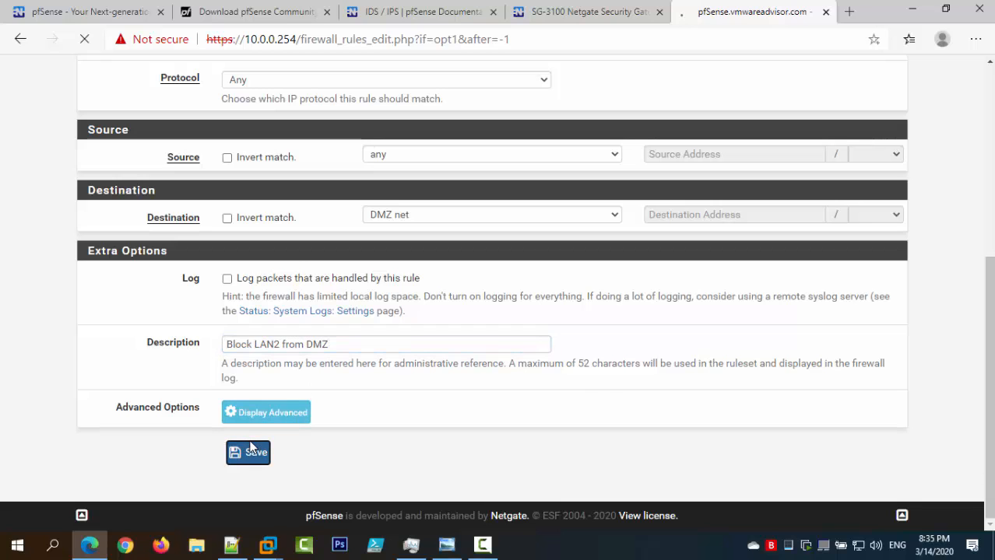
pyautogui.click(867, 182)
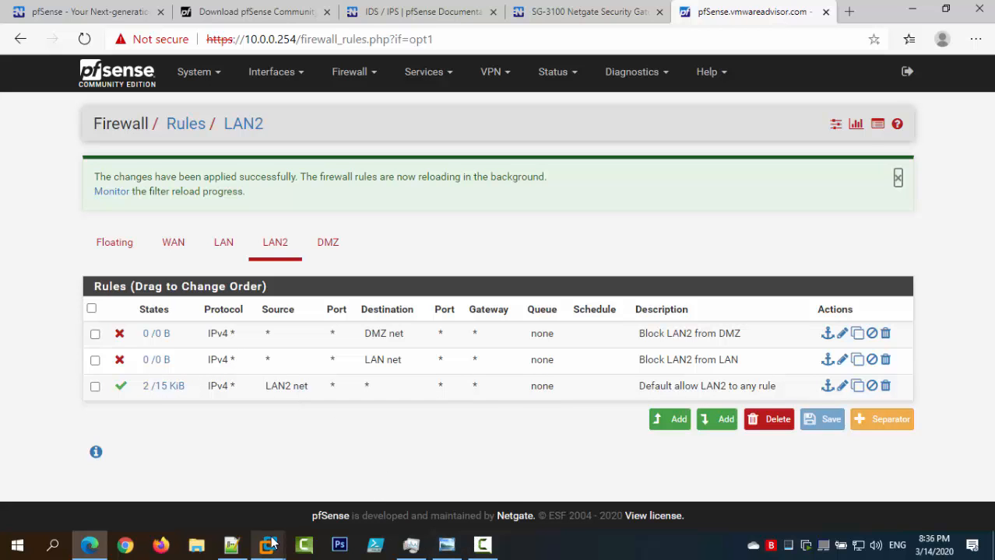
# Clear the left terminal and ping 10.0.0.254 and 172.16.0.1, which now get no replies.
pyautogui.moveTo(268, 545)
pyautogui.click(395, 459)
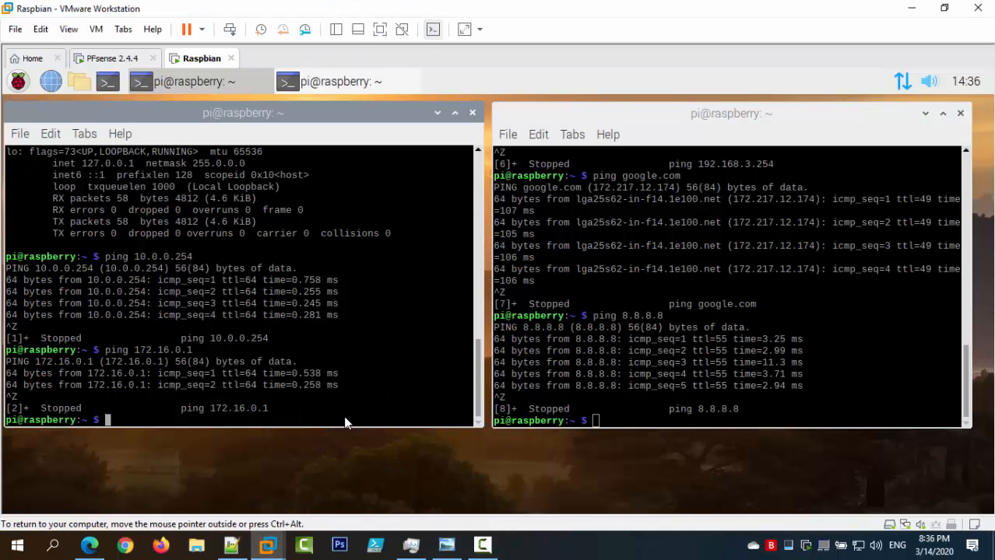
pyautogui.hotkey('ctrl', 'l')
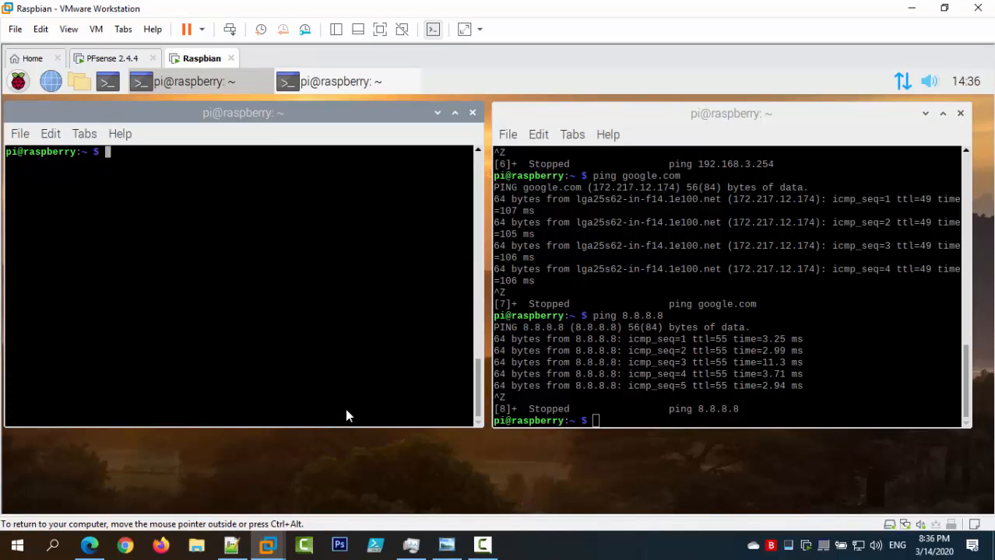
pyautogui.write('ping 10.0.0.254')
pyautogui.press('Return')
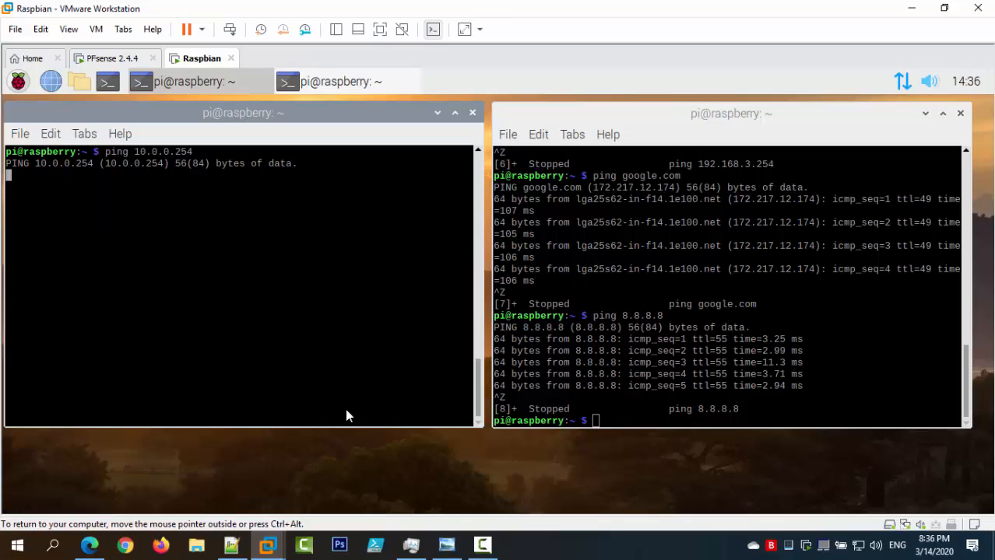
pyautogui.hotkey('ctrl', 'z')
pyautogui.write('ping ')
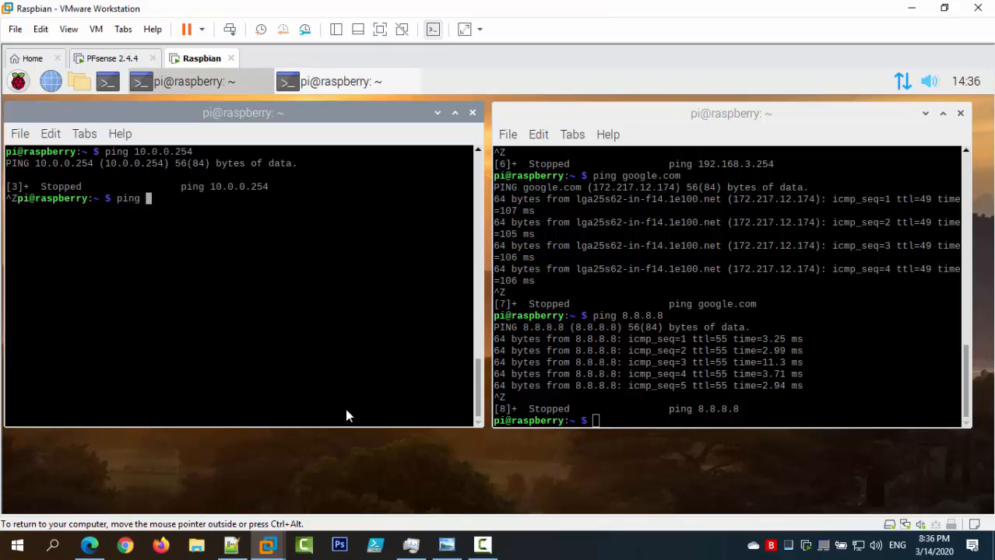
pyautogui.write('172.16.0.1')
pyautogui.press('Return')
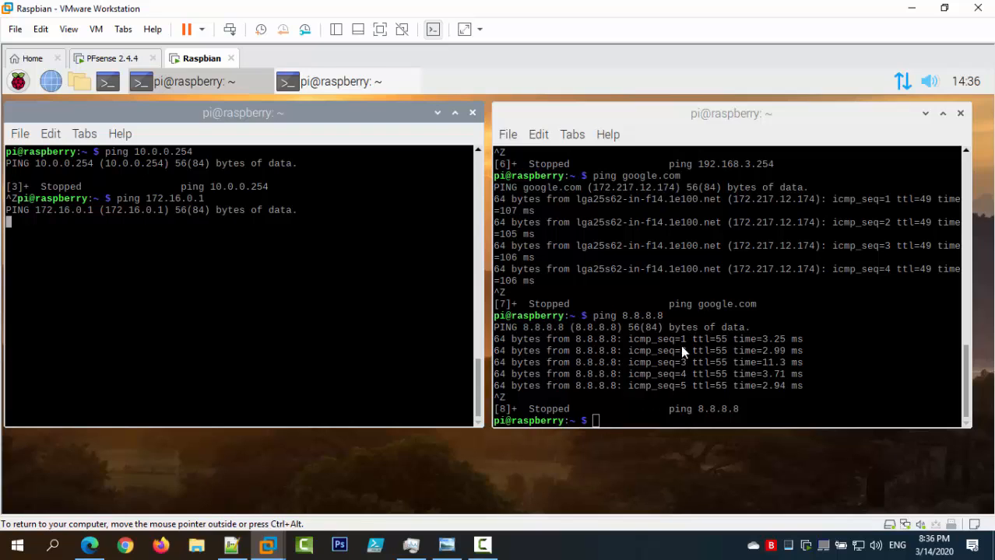
# Clear the right terminal, ping 192.168.3.254, then stop the pings in both terminals.
pyautogui.click(681, 348)
pyautogui.hotkey('ctrl', 'l')
pyautogui.write('o')
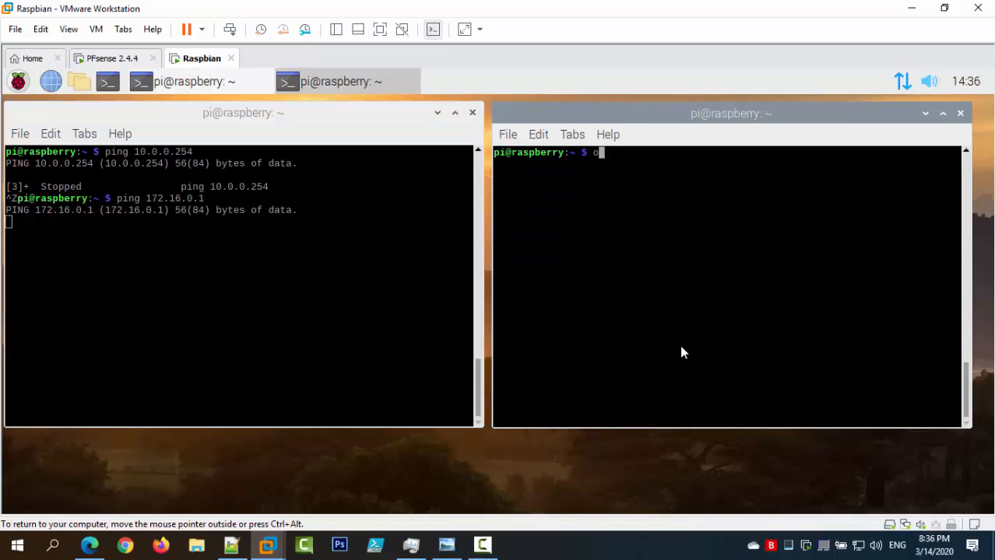
pyautogui.press('BackSpace')
pyautogui.write('ping 192.168.')
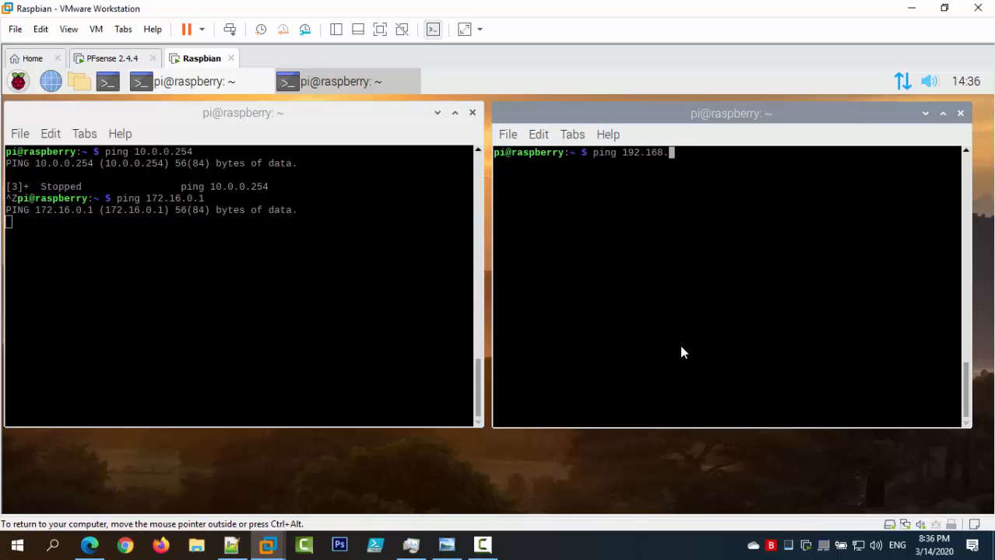
pyautogui.write('3.254')
pyautogui.press('Return')
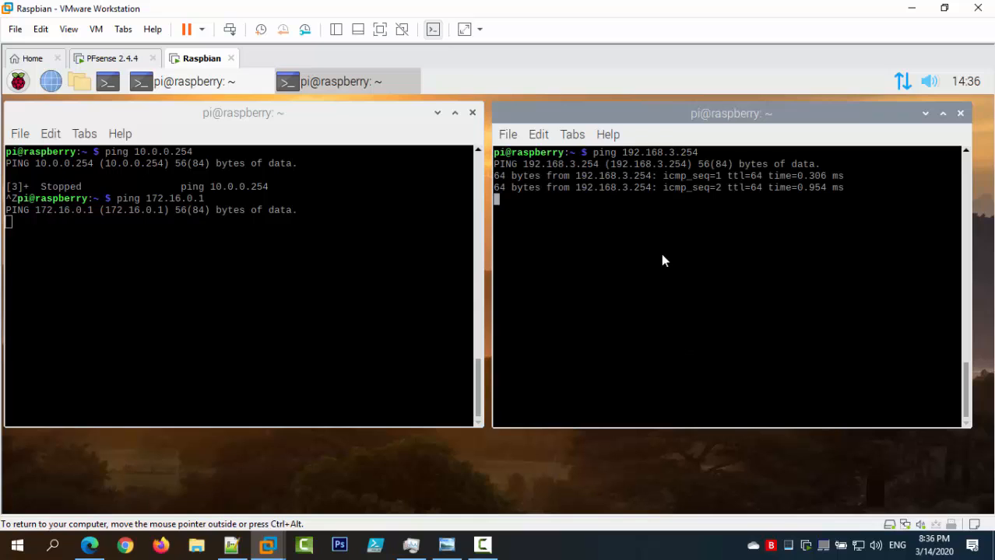
pyautogui.click(235, 281)
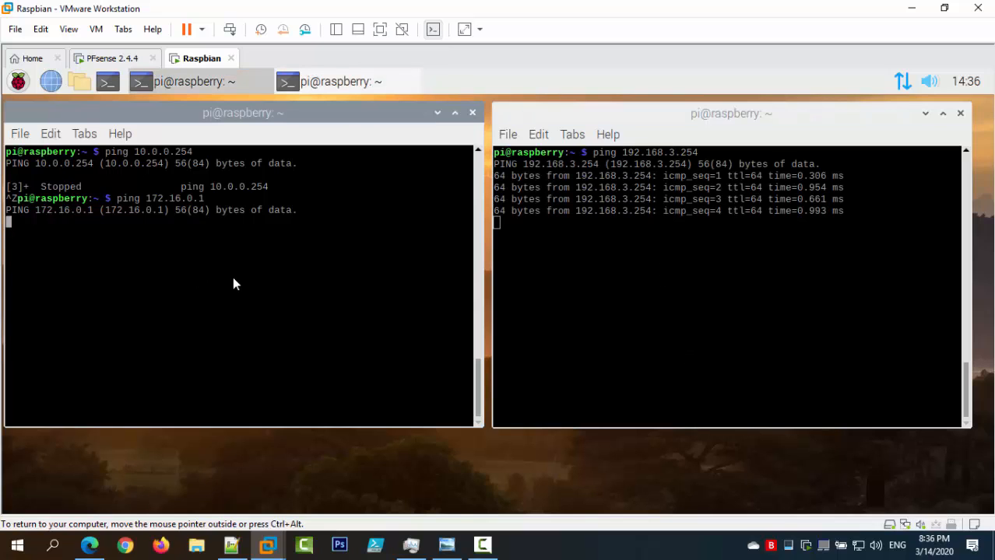
pyautogui.hotkey('ctrl', 'z')
pyautogui.click(676, 285)
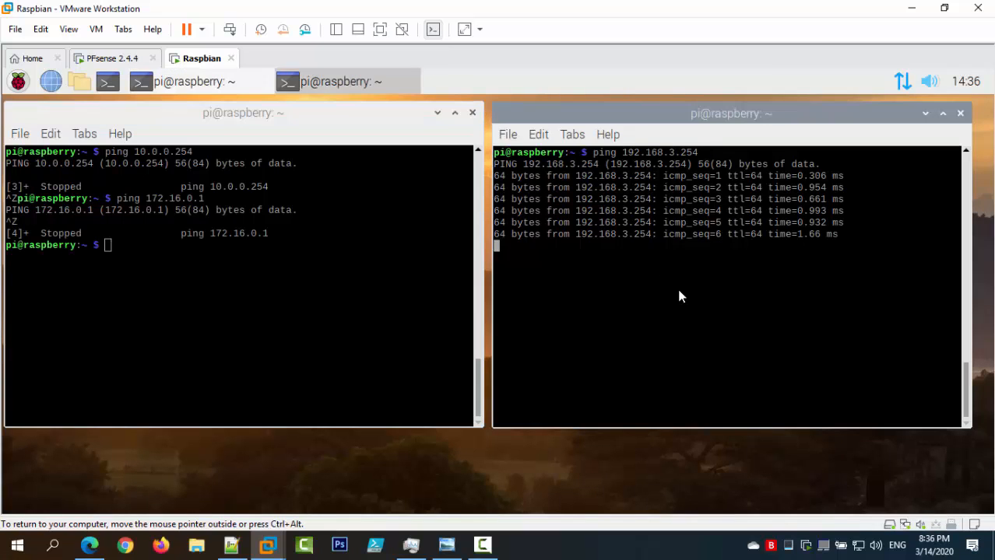
pyautogui.hotkey('ctrl', 'z')
# Ping google.com and 8.8.8.8 from the right terminal, stopping each with Ctrl+Z.
pyautogui.write('ping google.')
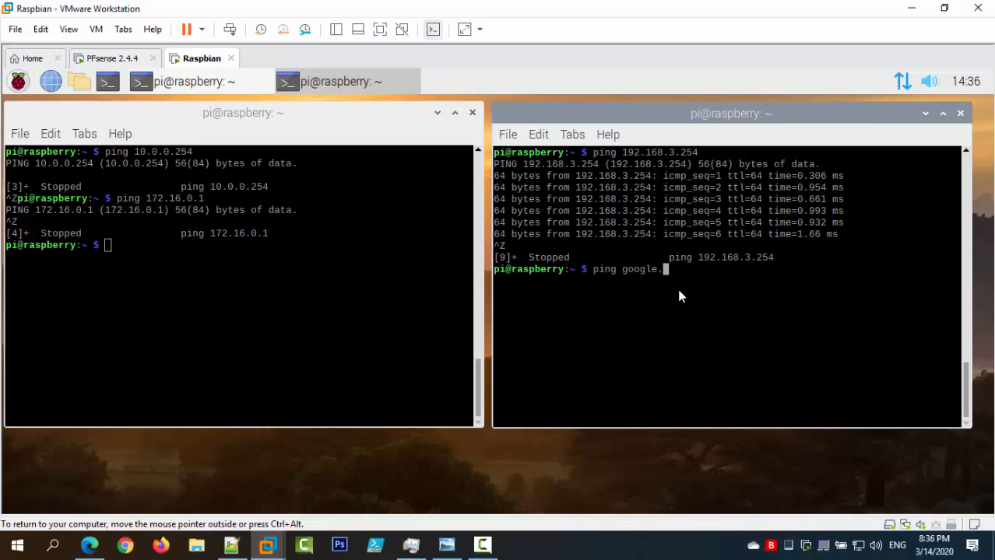
pyautogui.write('com')
pyautogui.press('Return')
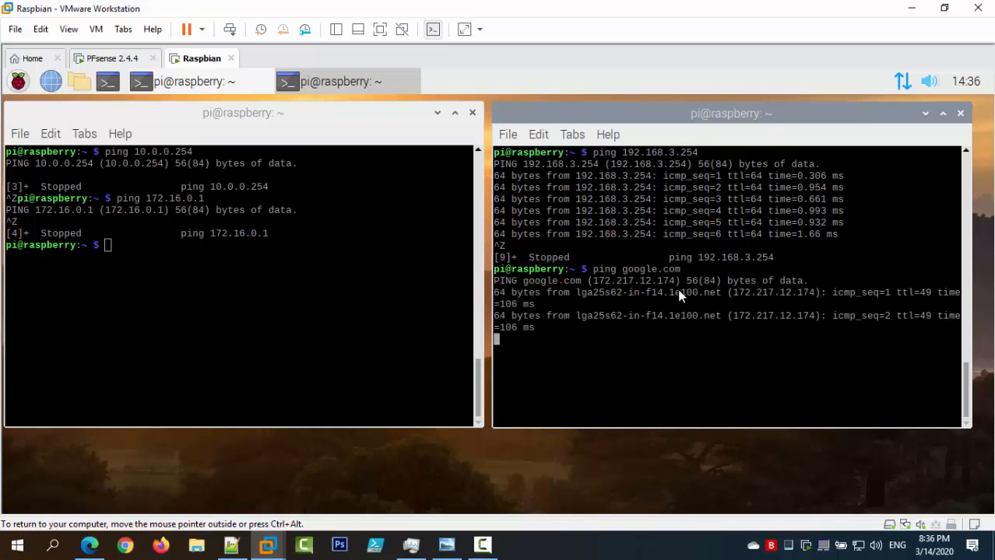
pyautogui.hotkey('ctrl', 'z')
pyautogui.write('ping 8.')
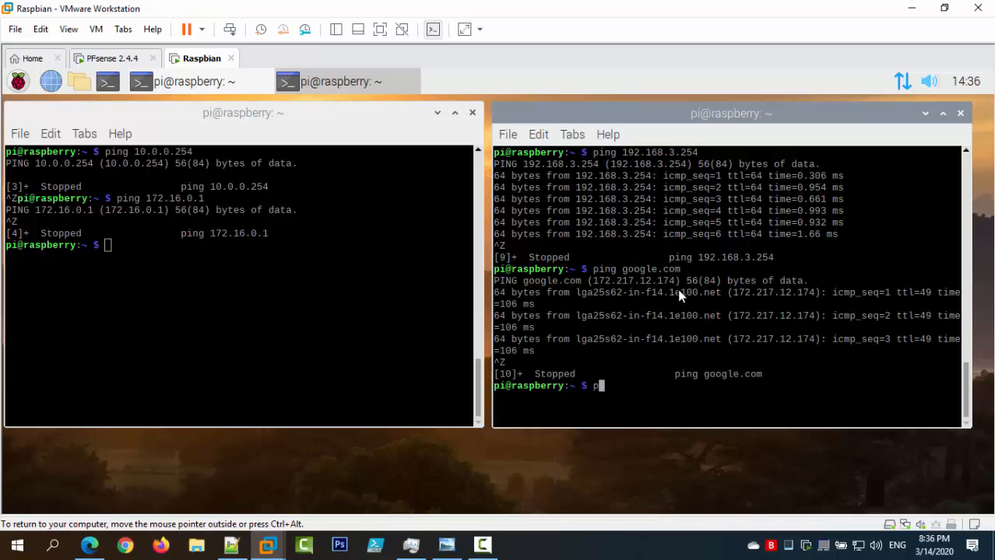
pyautogui.write('8.8.8')
pyautogui.press('Return')
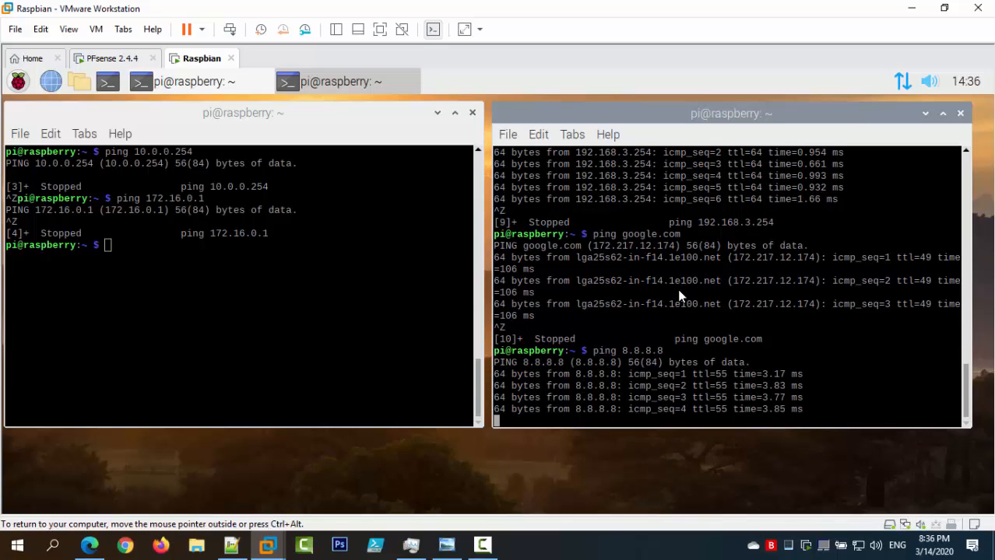
pyautogui.hotkey('ctrl', 'z')
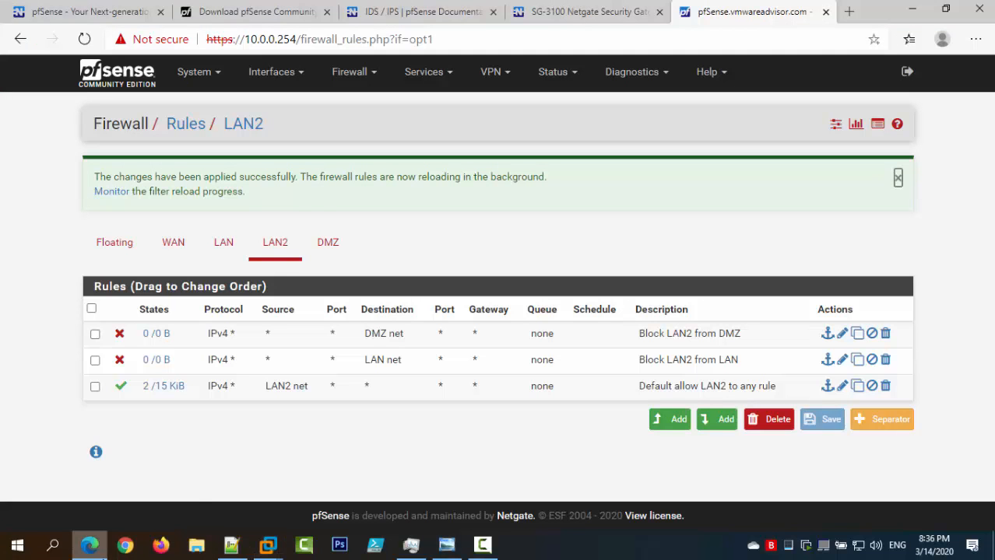
# Return to the pfSense LAN2 rules: Block LAN2 from DMZ, Block LAN2 from LAN, default allow.
pyautogui.click(90, 545)
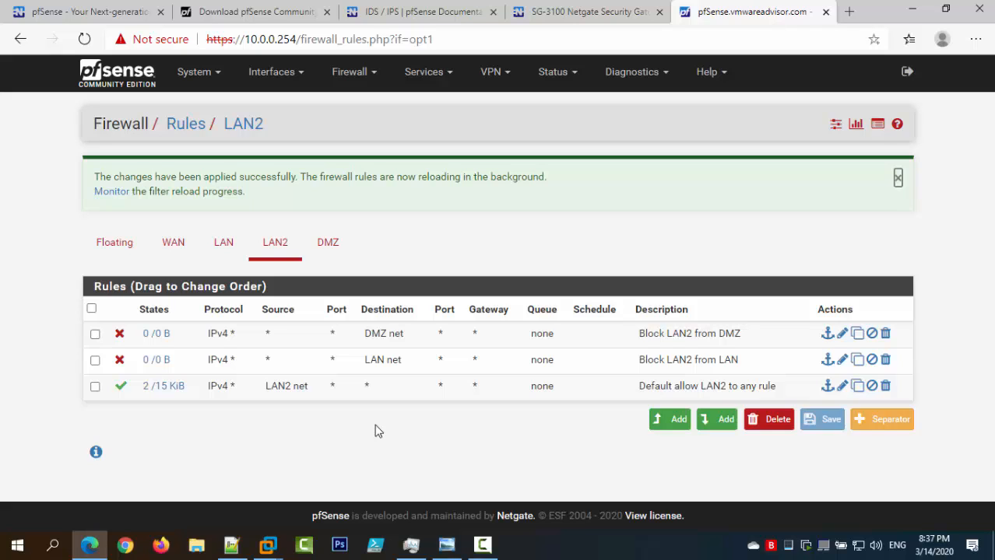
# Return to the Raspbian VM and clear both terminal screens.
pyautogui.click(912, 9)
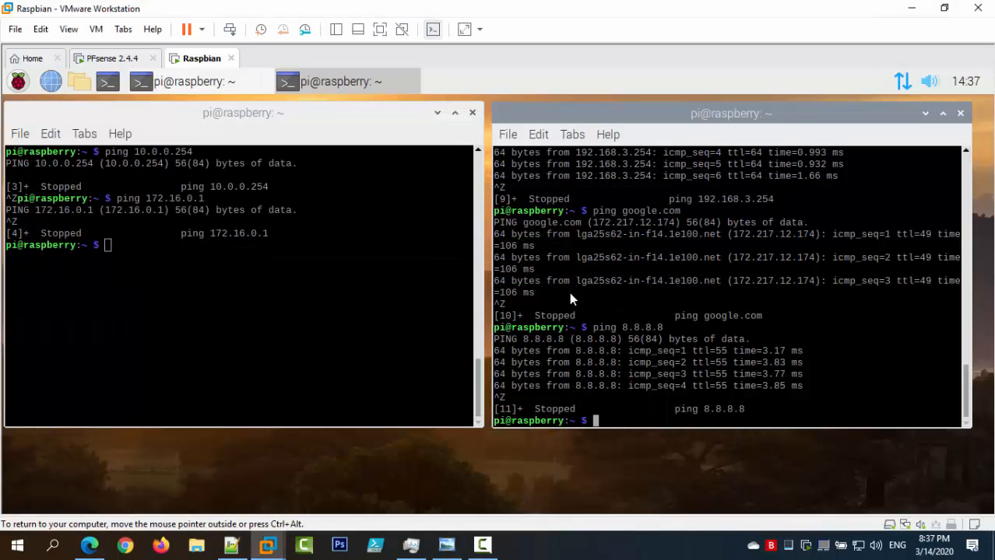
pyautogui.moveTo(900, 87)
pyautogui.hotkey('ctrl', 'l')
pyautogui.click(212, 255)
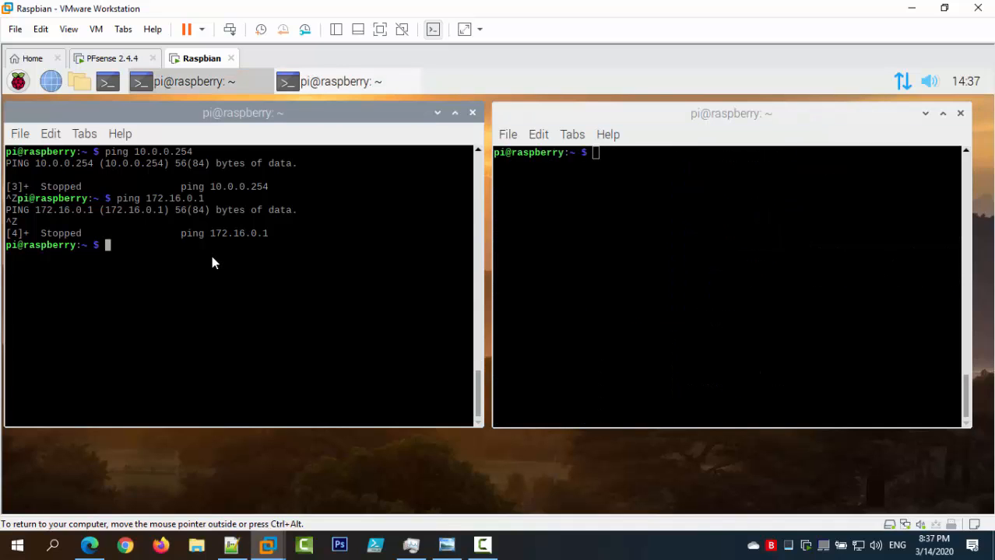
pyautogui.hotkey('ctrl', 'l')
# Switch the Raspbian VM's network adapter to the Custom DMZ (Host-only) network.
pyautogui.click(901, 82)
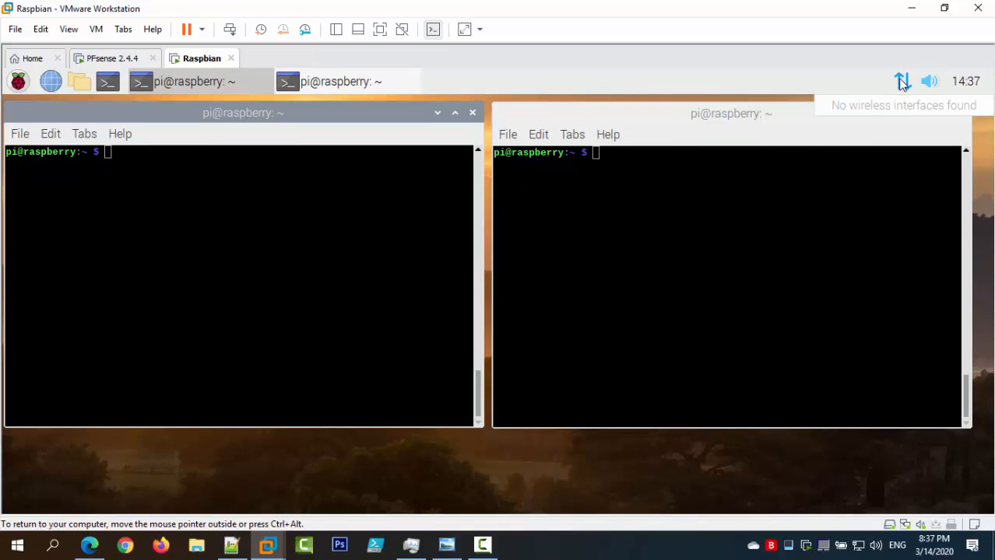
pyautogui.click(905, 526)
pyautogui.click(914, 514)
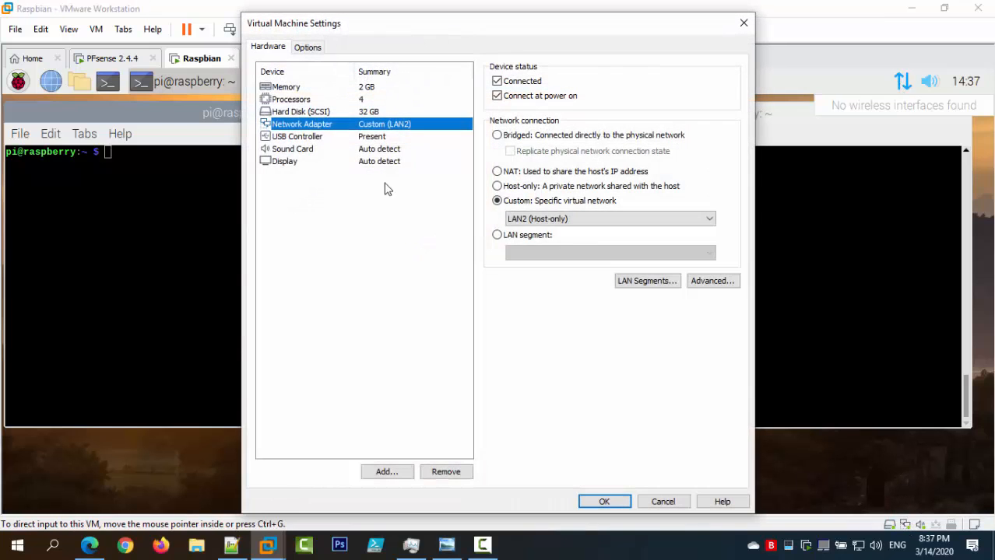
pyautogui.click(592, 222)
pyautogui.click(562, 280)
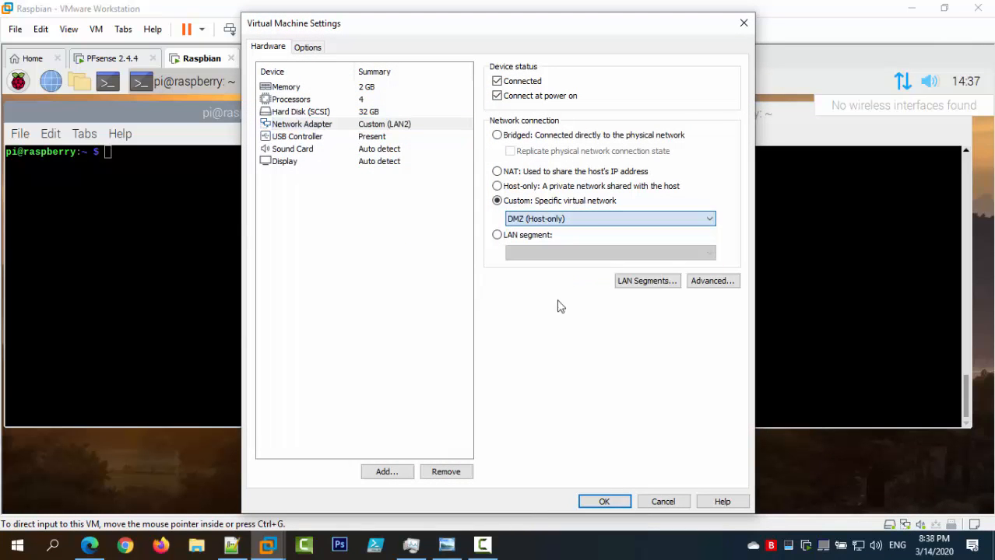
pyautogui.click(592, 500)
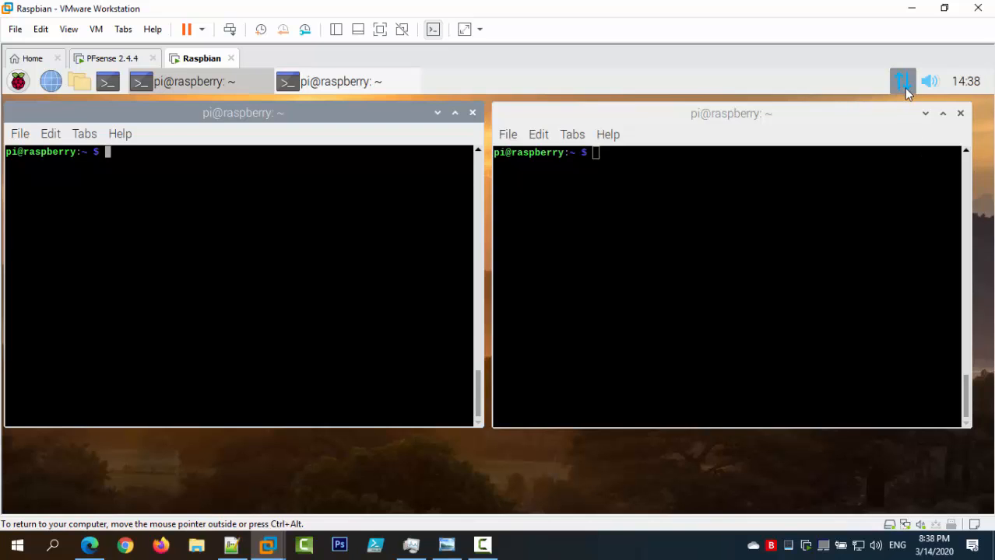
# Run ping 172.16.0.1 from the VM and stop it once no replies arrive.
pyautogui.moveTo(905, 91)
pyautogui.write('ping 172.1')
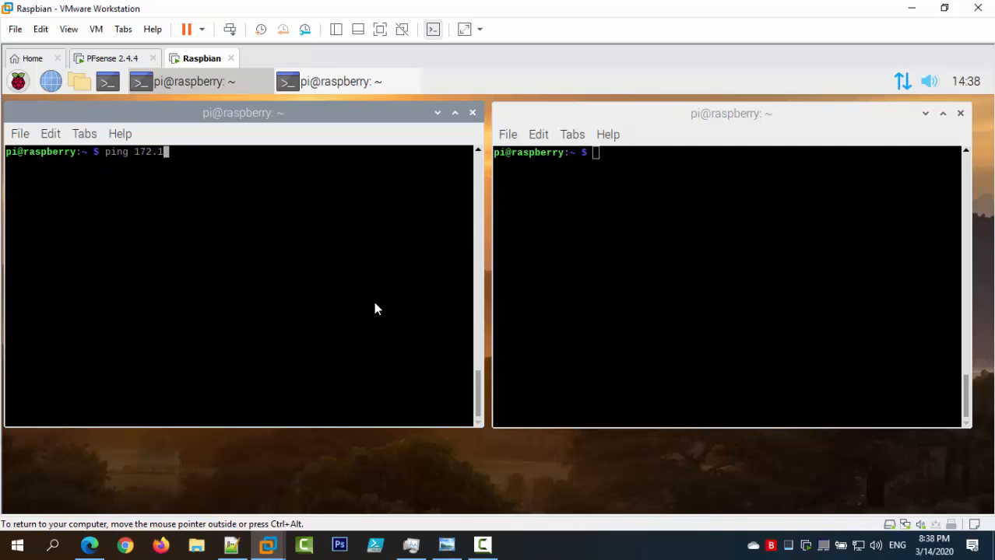
pyautogui.write('6.0.1')
pyautogui.press('Return')
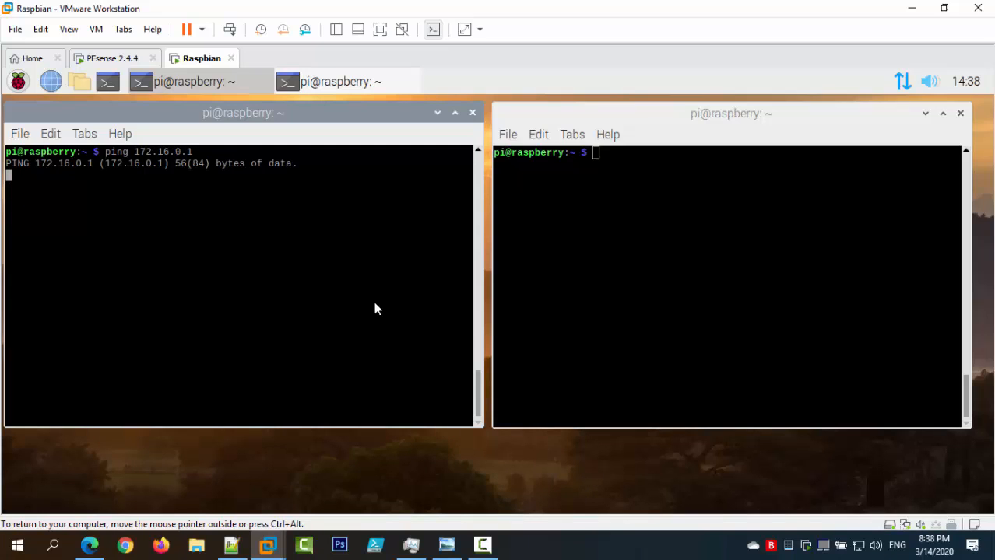
pyautogui.hotkey('ctrl', 'z')
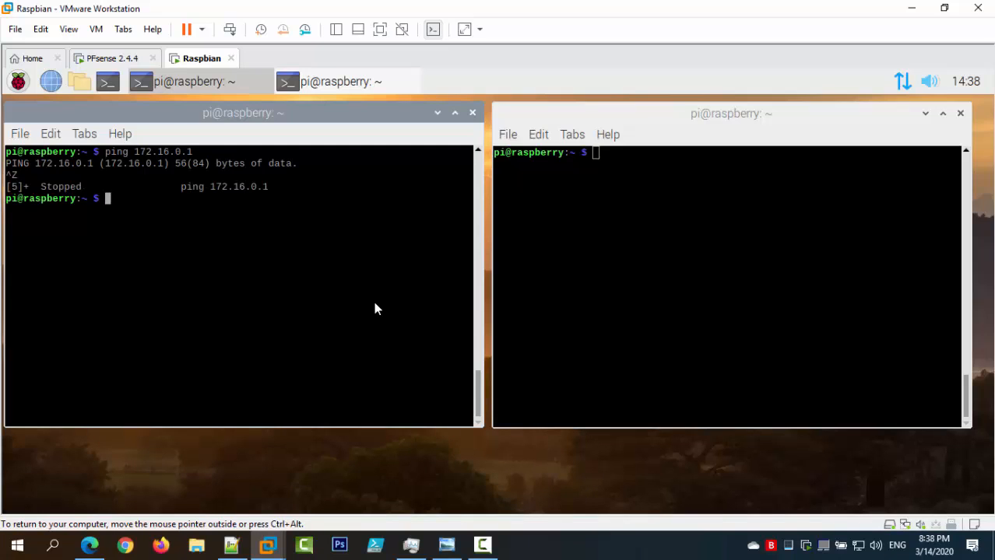
# Show the empty DMZ firewall rules page in Edge and bring up the reference screenshot.
pyautogui.click(89, 545)
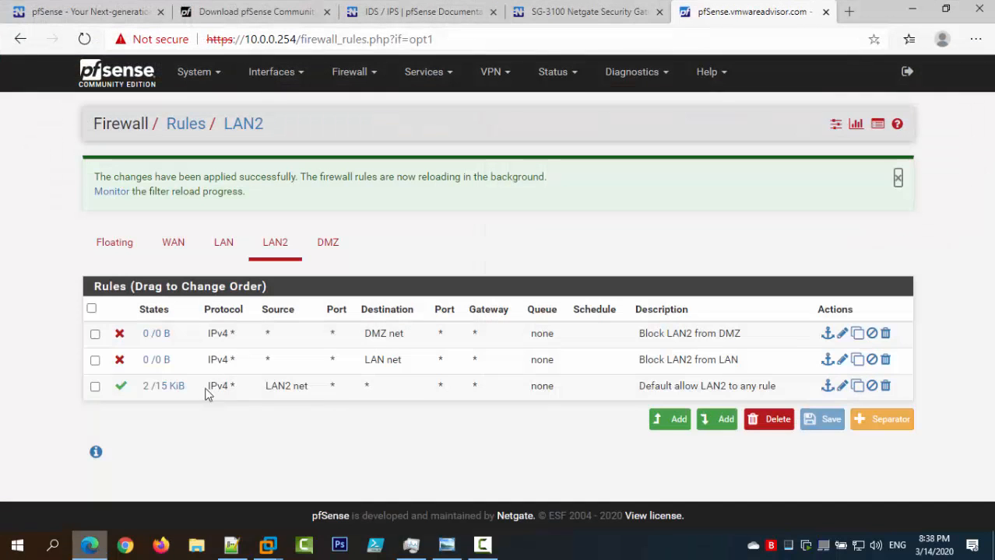
pyautogui.click(322, 257)
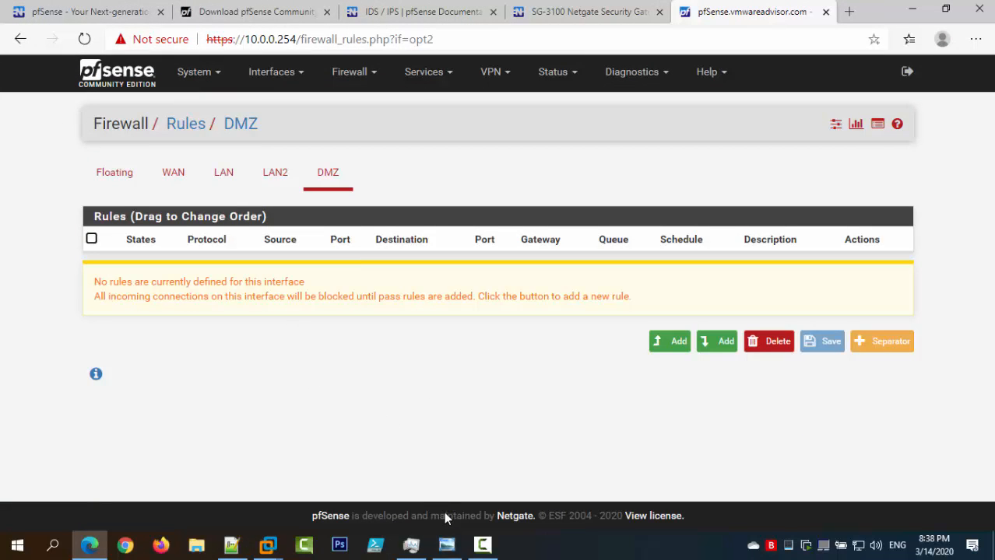
pyautogui.click(446, 544)
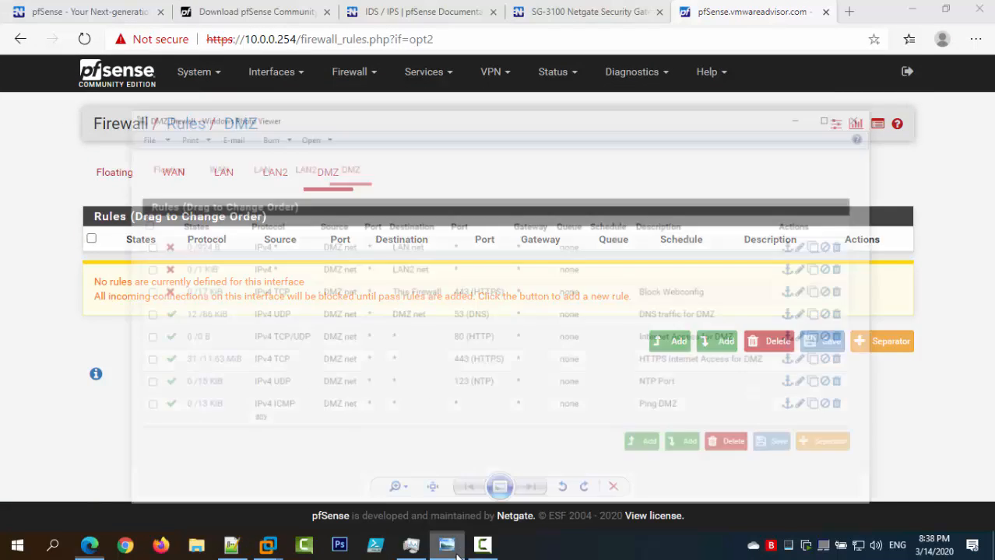
# Nudge the DMZ_firewall reference screenshot window, then minimize it to reveal the rules page.
pyautogui.moveTo(406, 53); pyautogui.dragTo(398, 46)
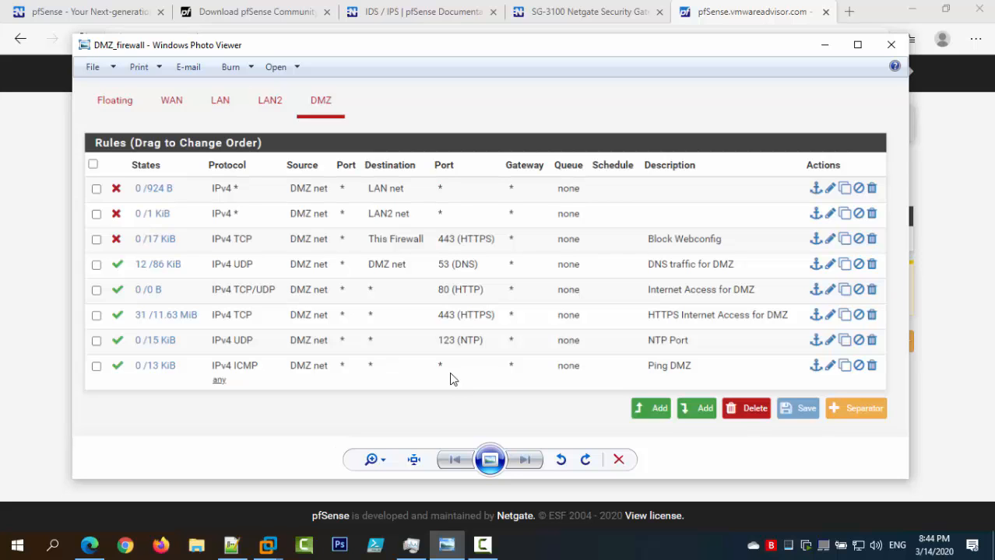
pyautogui.click(825, 45)
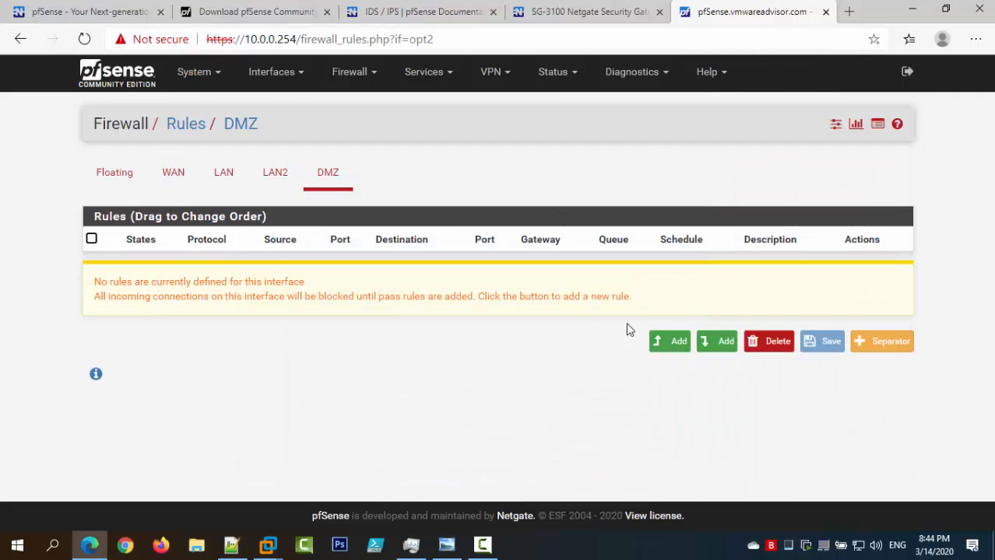
# Start a new top-of-list DMZ rule and review the DMZ rules in the Notepad++ lab notes.
pyautogui.click(668, 348)
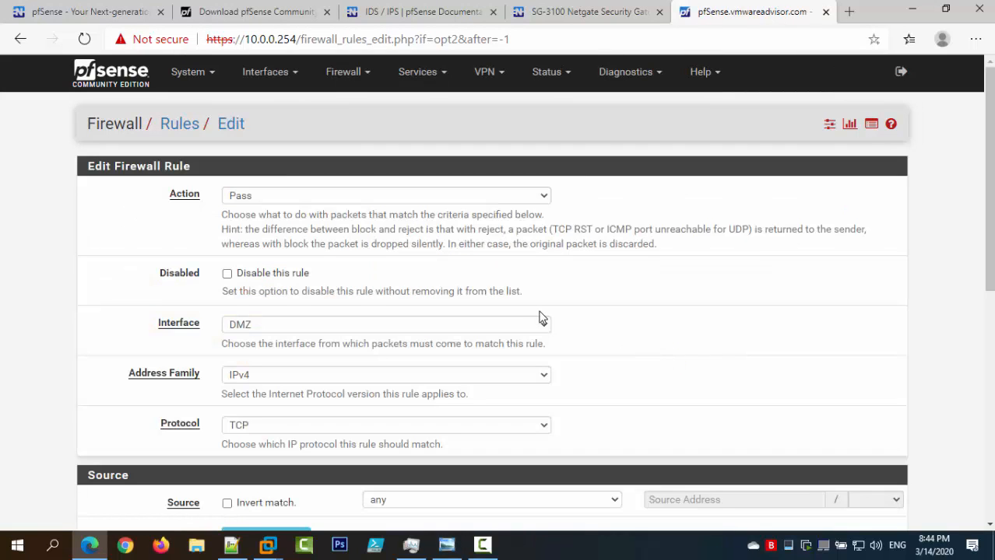
pyautogui.click(249, 551)
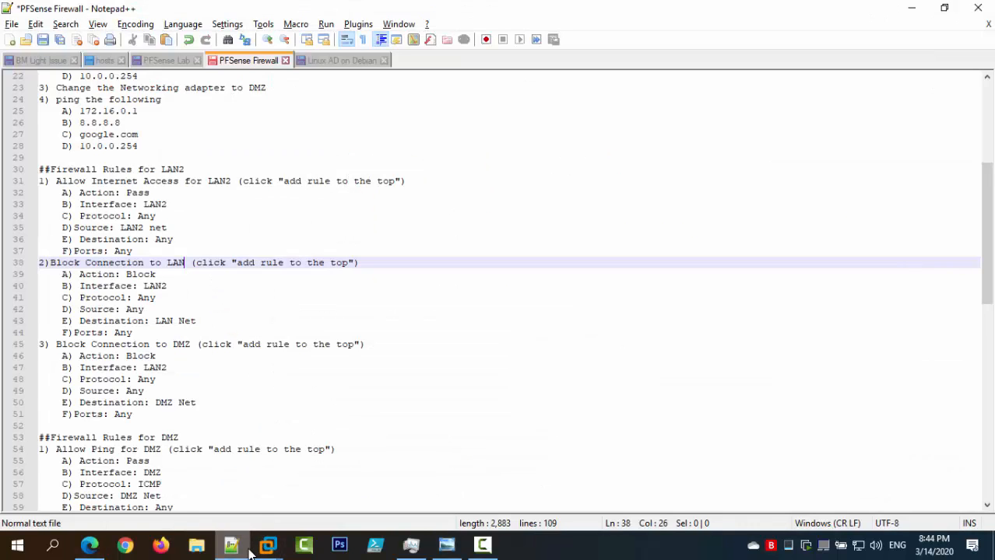
pyautogui.scroll(-5, 264, 400)
pyautogui.scroll(-4, 233, 386)
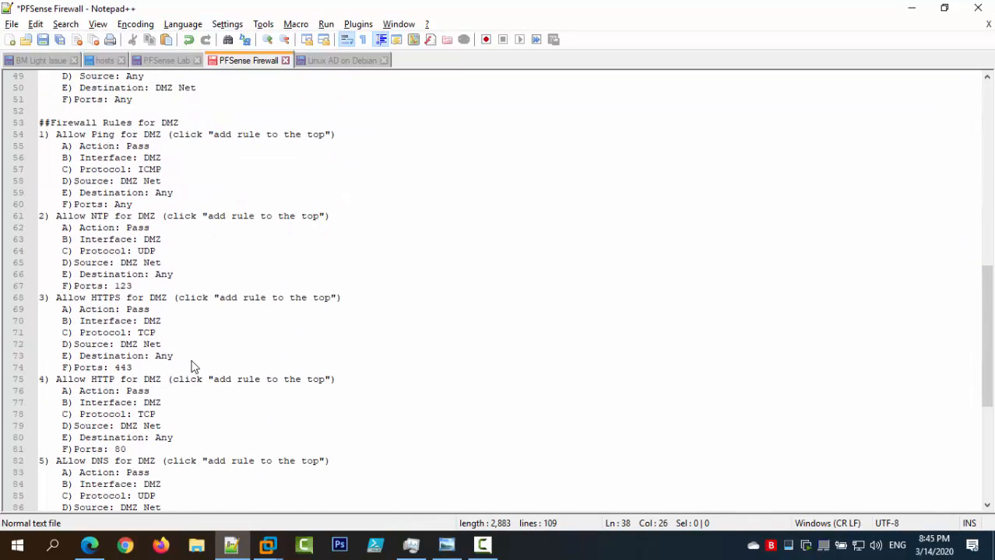
pyautogui.scroll(-8, 117, 142)
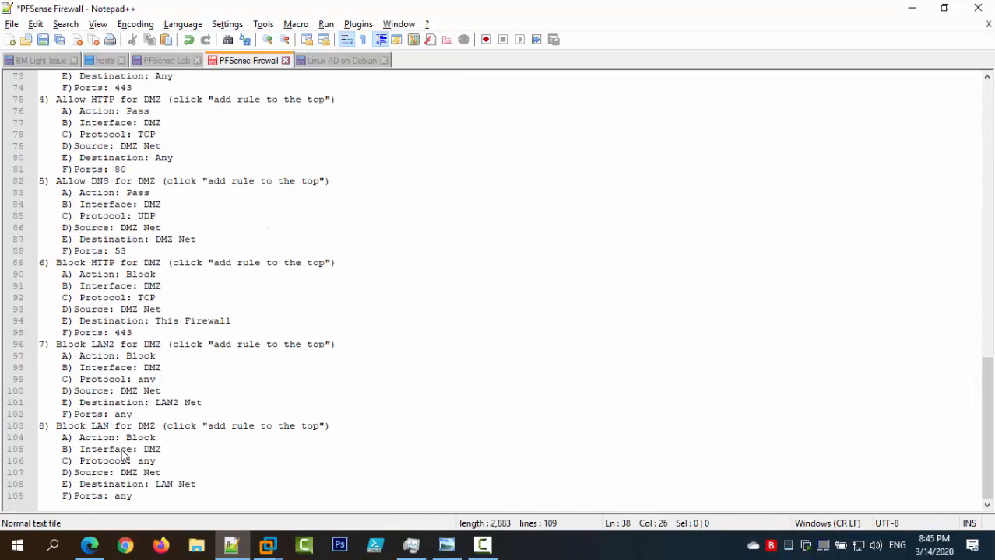
pyautogui.click(231, 545)
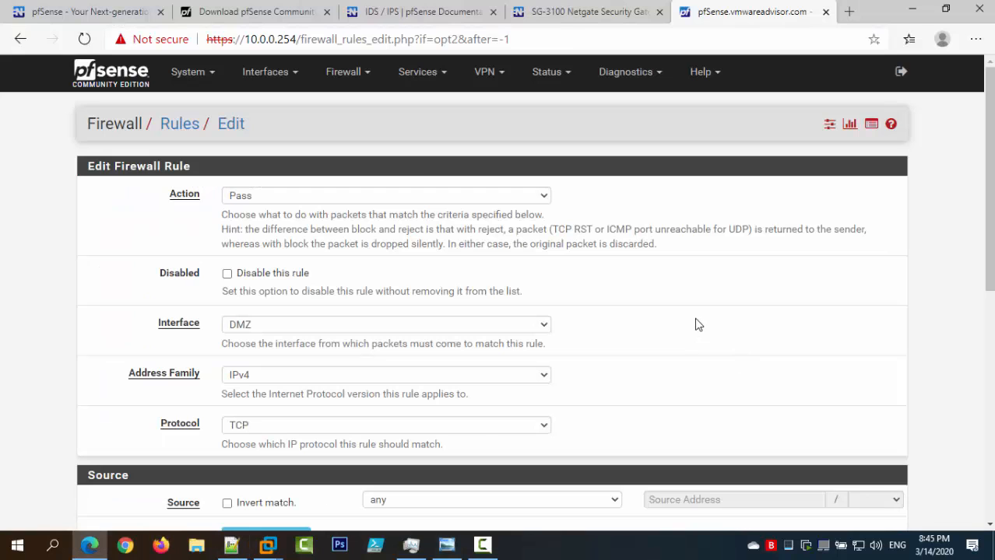
# Set the new DMZ rule's protocol to ICMP.
pyautogui.scroll(-1, 693, 323)
pyautogui.scroll(1, 684, 322)
pyautogui.scroll(-2, 273, 336)
pyautogui.click(260, 285)
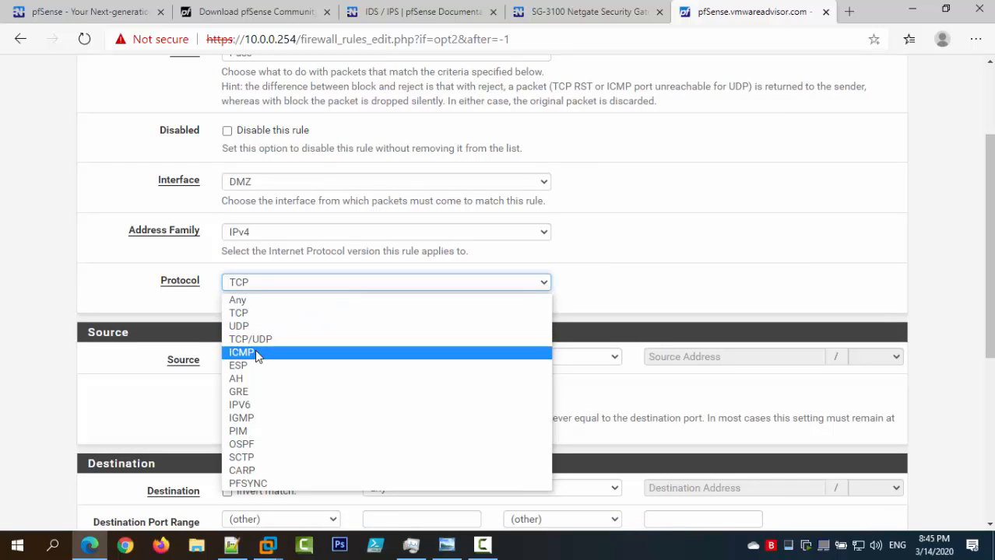
pyautogui.click(255, 353)
# Set the source to DMZ net and begin the description 'Ping DMZ Network'.
pyautogui.scroll(-1, 266, 338)
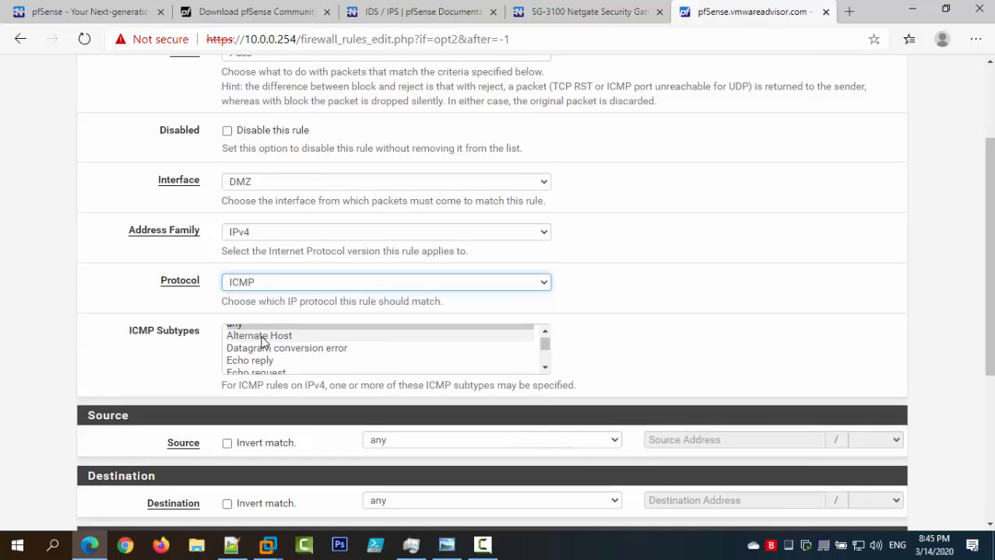
pyautogui.scroll(1, 261, 342)
pyautogui.scroll(-2, 696, 306)
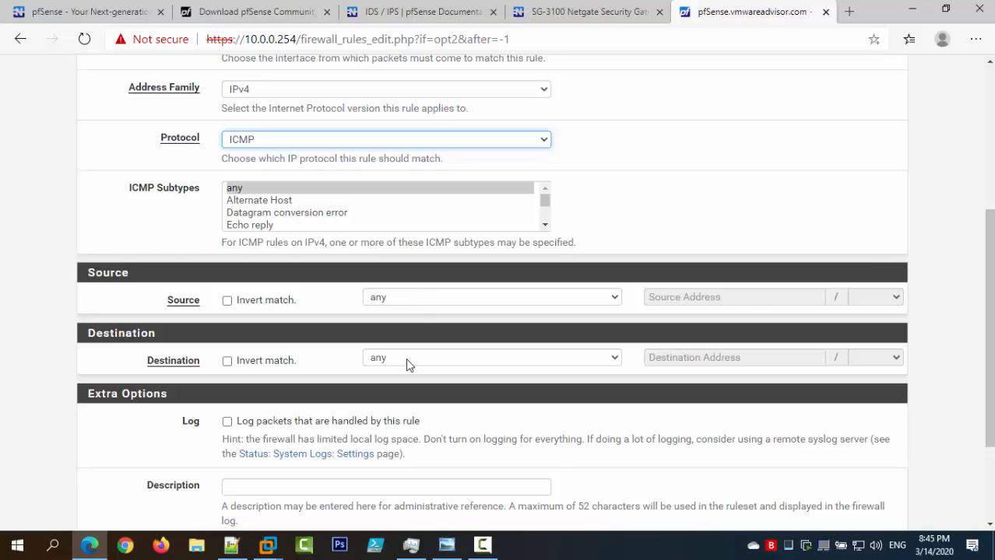
pyautogui.scroll(-2, 420, 433)
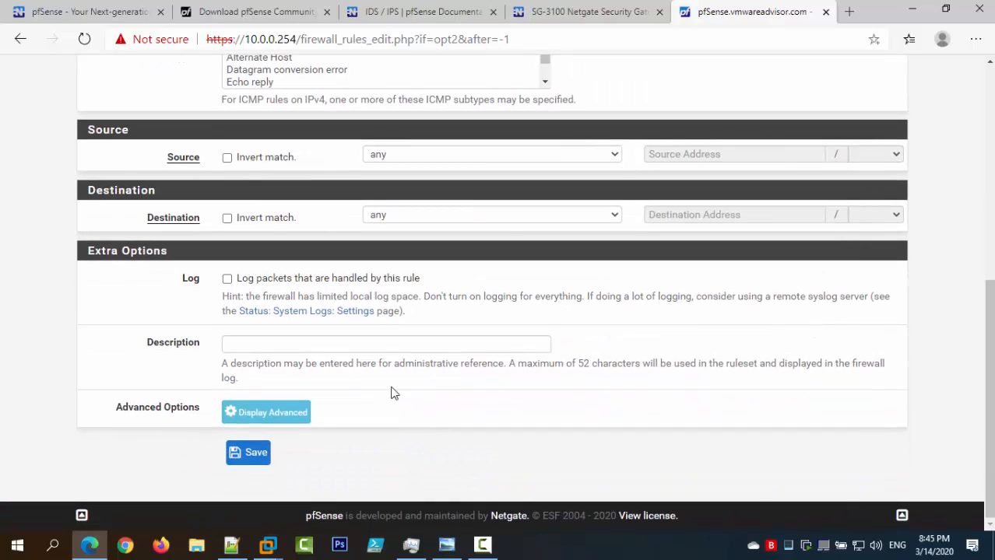
pyautogui.click(377, 155)
pyautogui.click(393, 314)
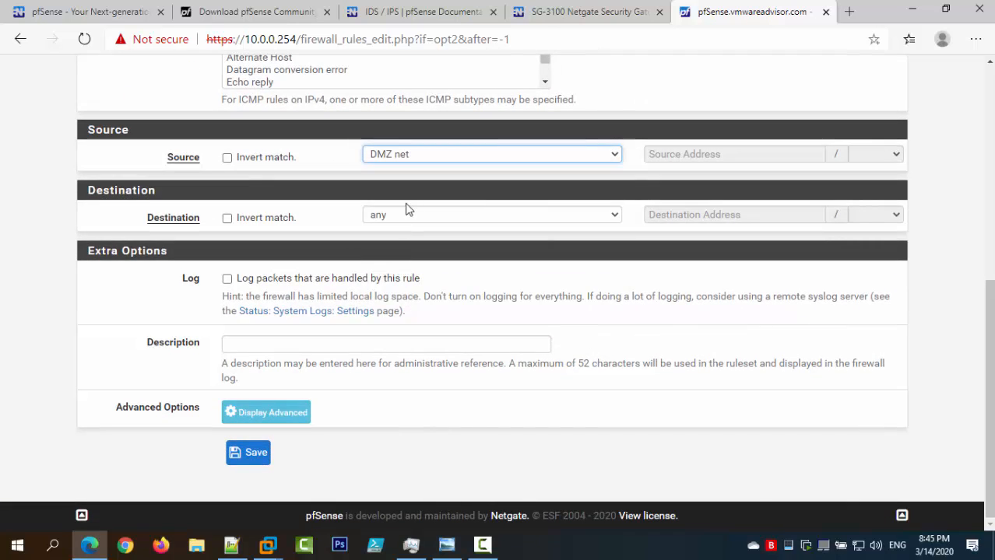
pyautogui.click(382, 344)
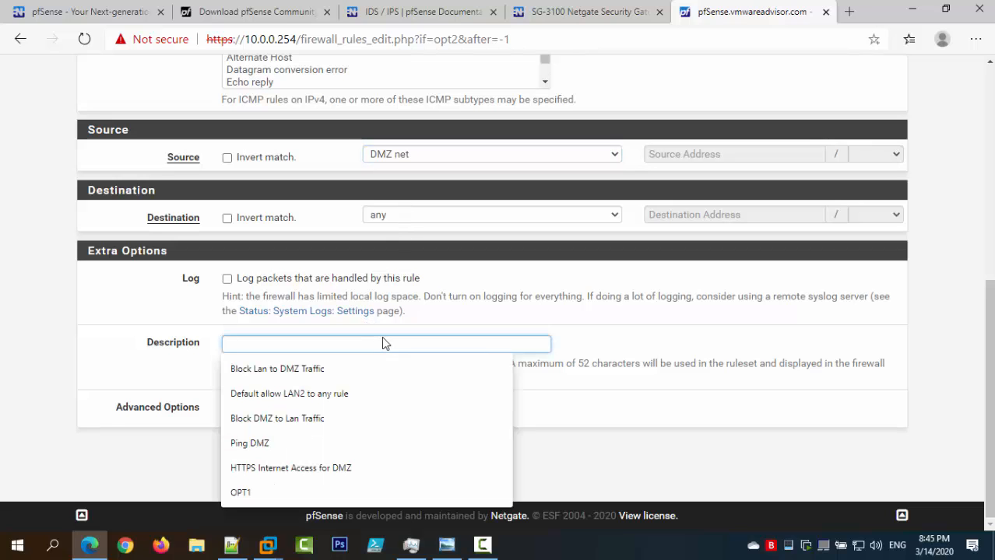
pyautogui.write('Pi')
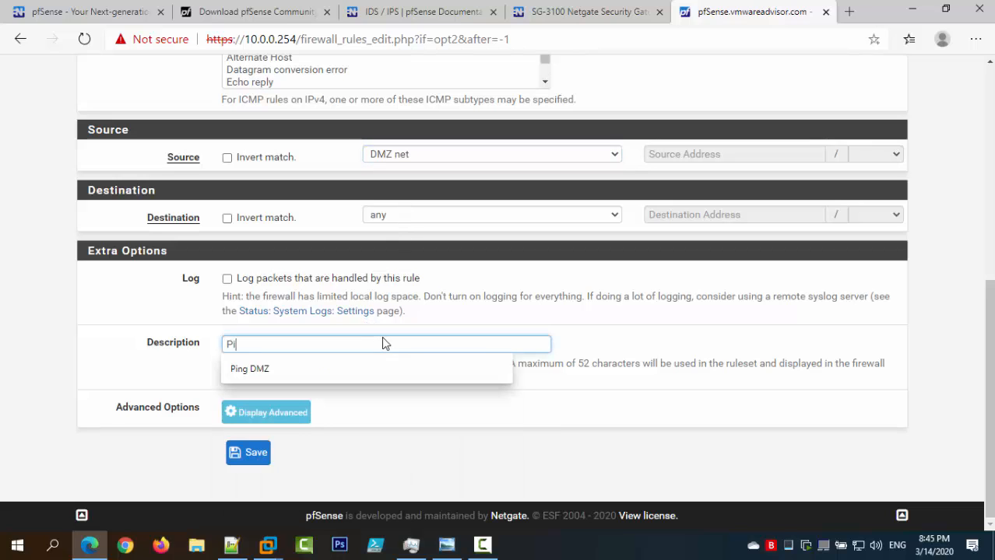
pyautogui.write('ng DMZ')
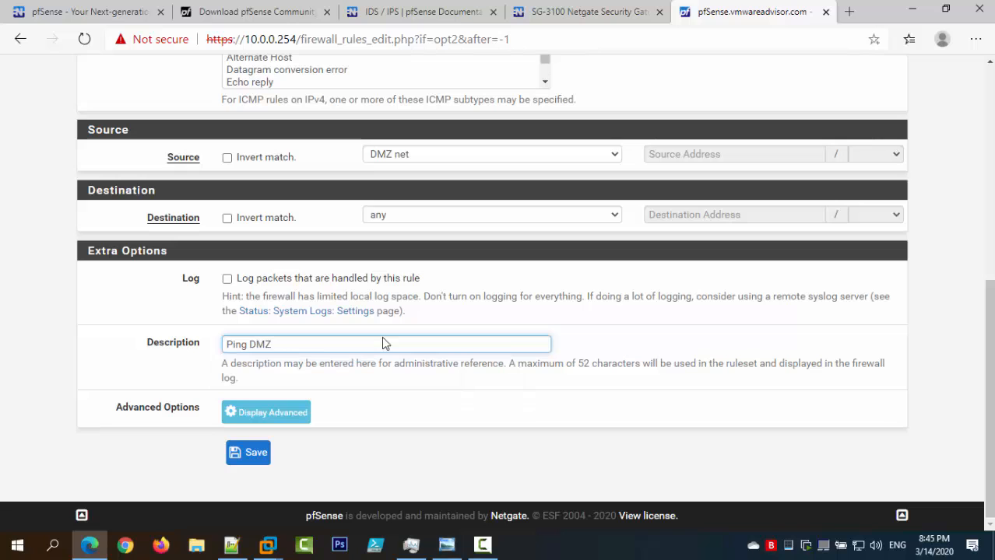
pyautogui.write(' Network')
# Save the Ping DMZ Network rule and compare it against the DMZ_firewall reference screenshot.
pyautogui.click(248, 453)
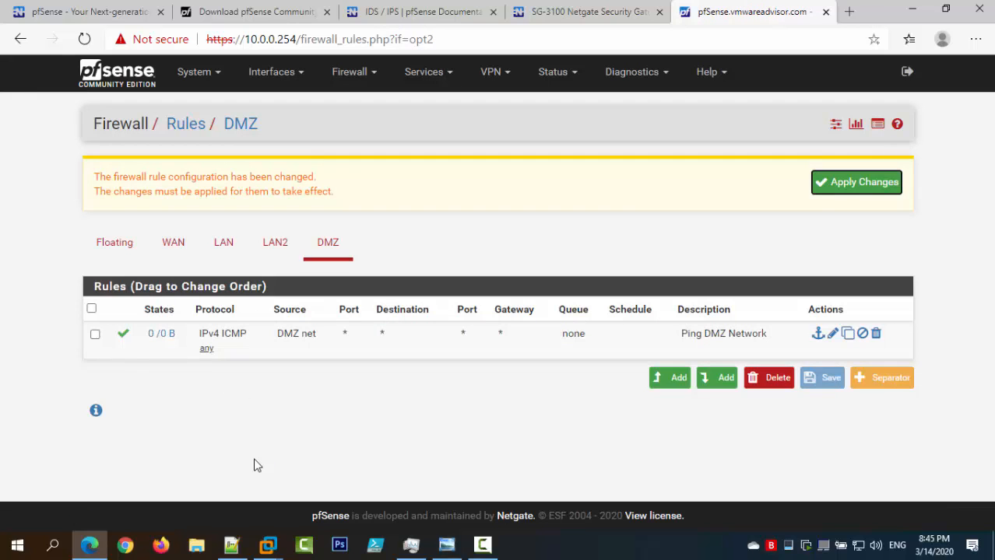
pyautogui.click(446, 545)
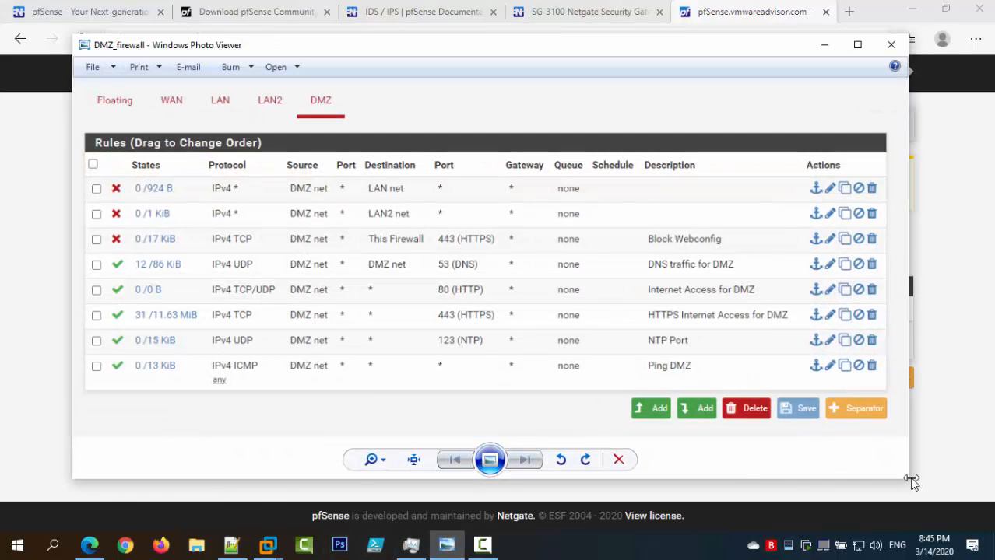
pyautogui.moveTo(909, 483); pyautogui.dragTo(749, 368)
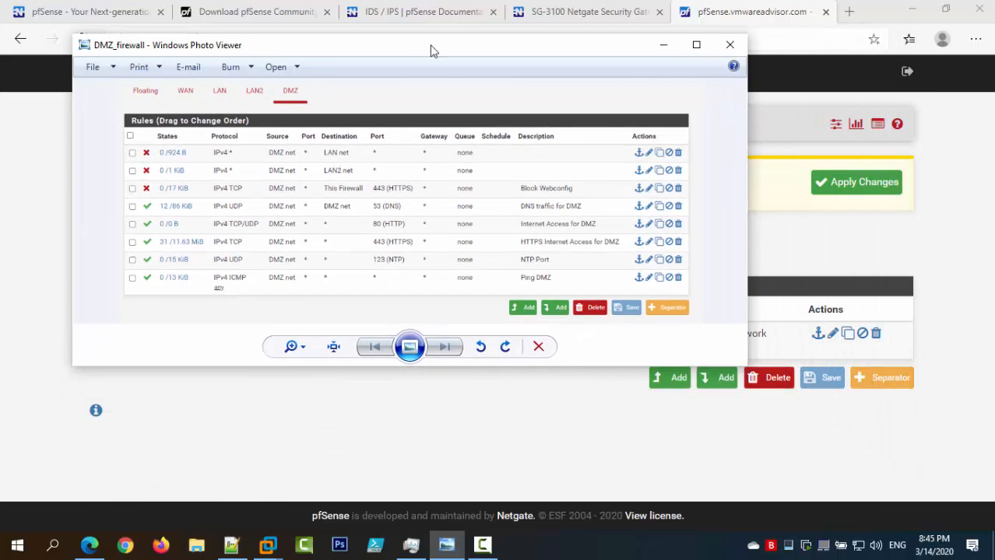
pyautogui.moveTo(396, 44); pyautogui.dragTo(508, 34)
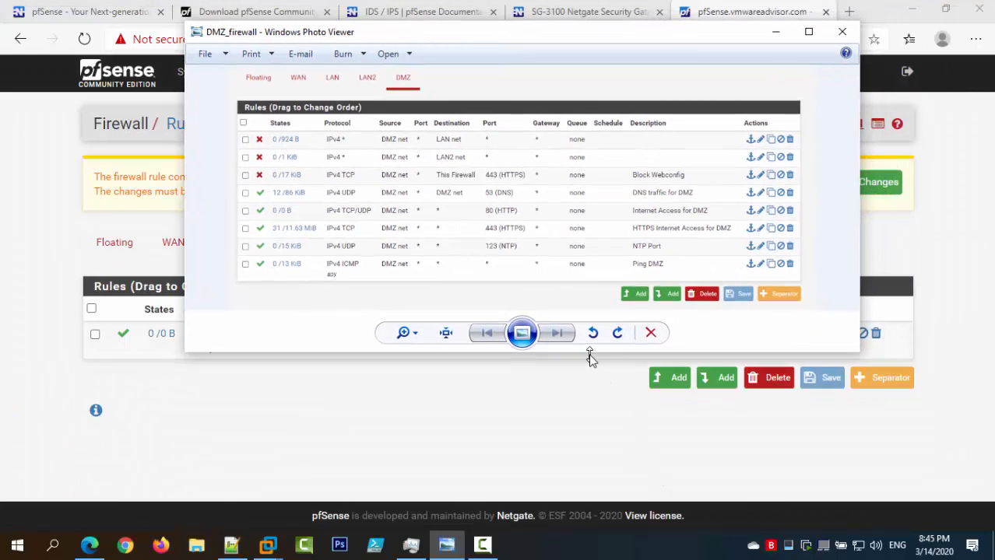
pyautogui.moveTo(590, 357); pyautogui.dragTo(570, 318)
pyautogui.scroll(2, 515, 248)
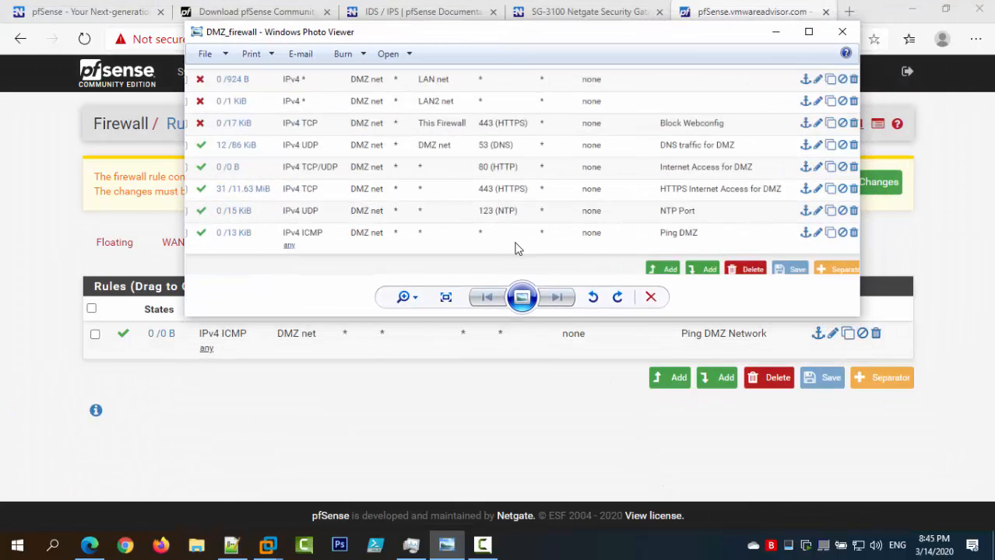
pyautogui.moveTo(510, 166); pyautogui.dragTo(555, 177)
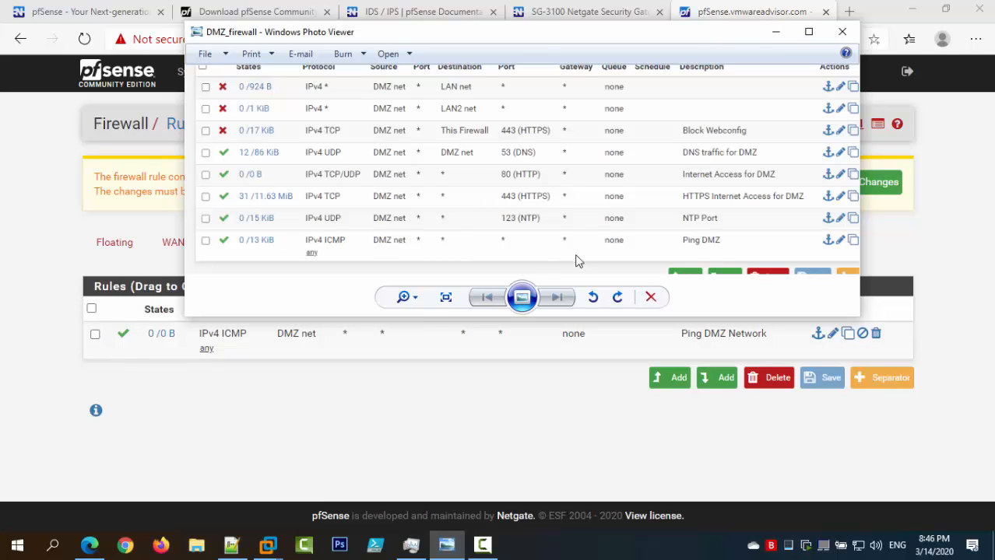
pyautogui.click(776, 32)
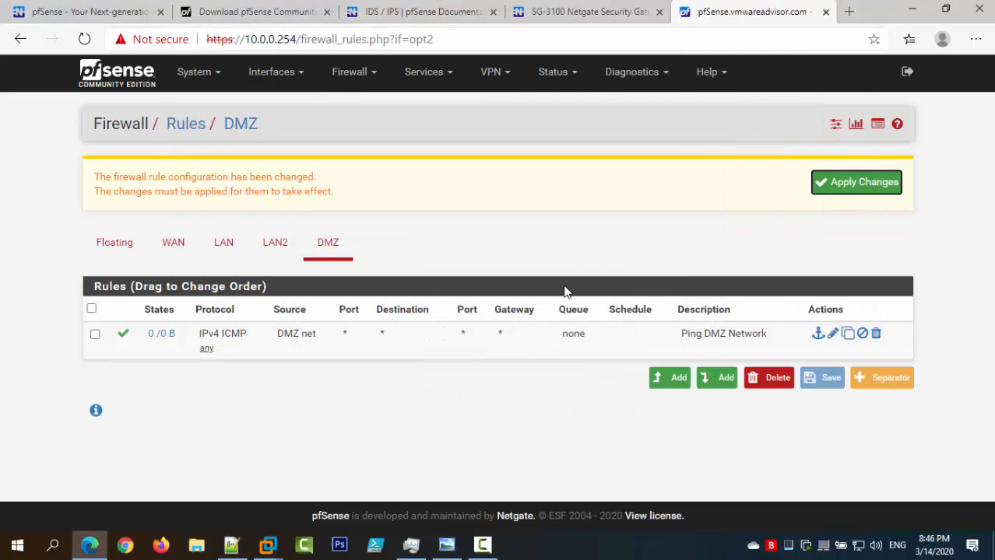
# Start a new top DMZ rule and set its protocol to UDP.
pyautogui.click(677, 378)
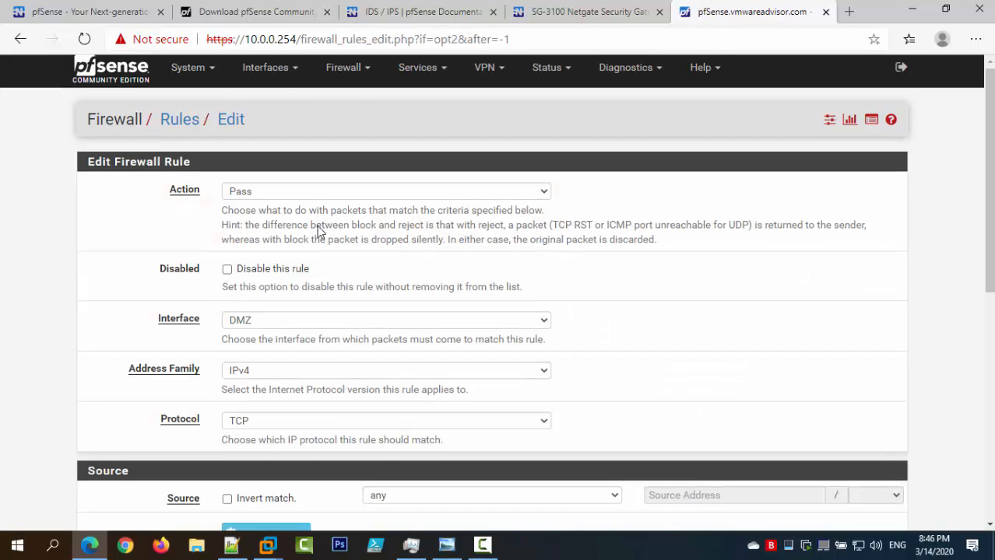
pyautogui.scroll(-3, 319, 232)
pyautogui.click(284, 217)
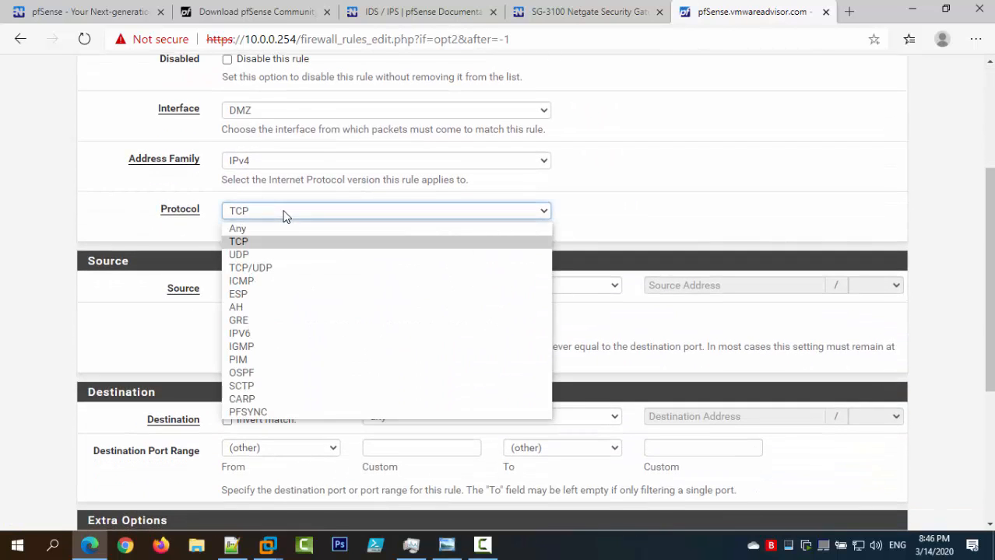
pyautogui.click(279, 227)
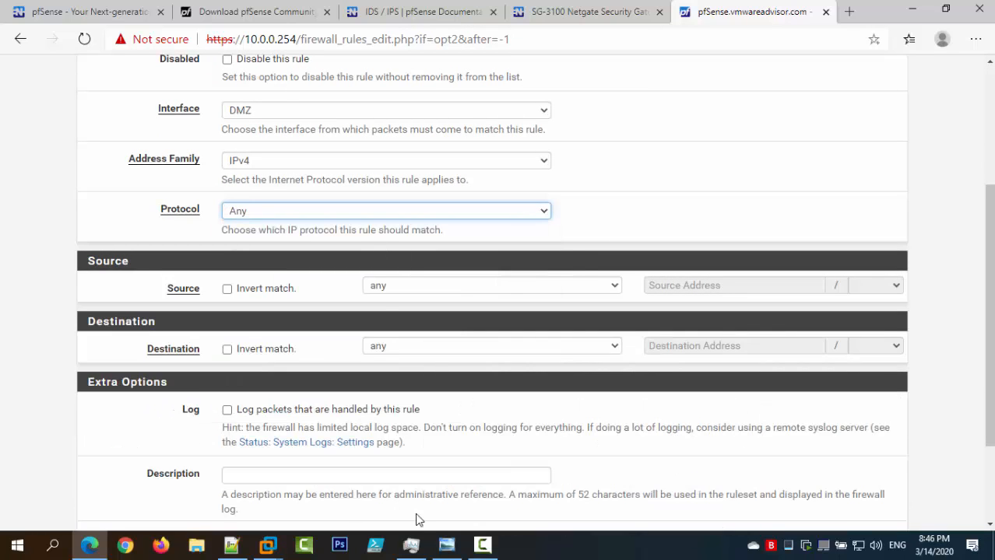
pyautogui.click(446, 545)
pyautogui.click(447, 544)
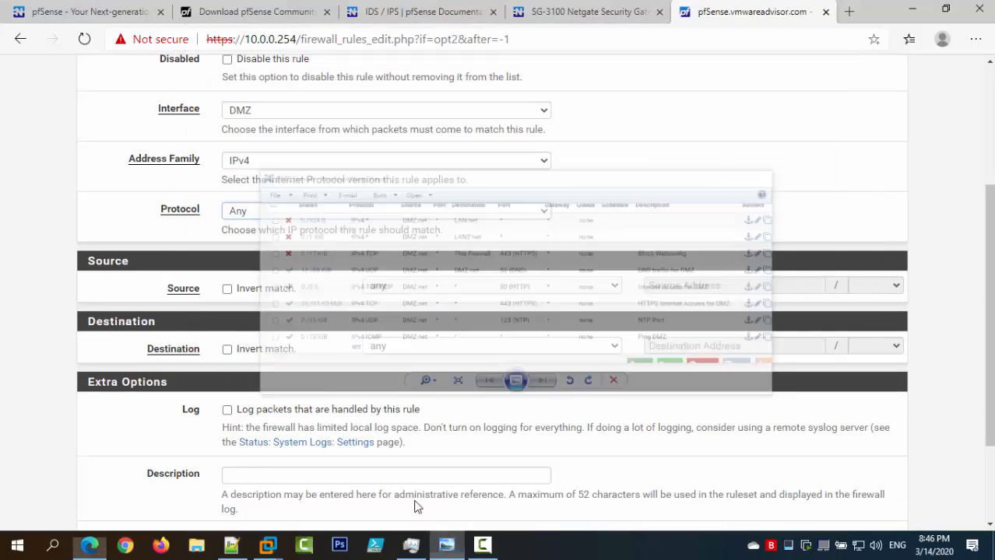
pyautogui.click(269, 211)
pyautogui.click(263, 251)
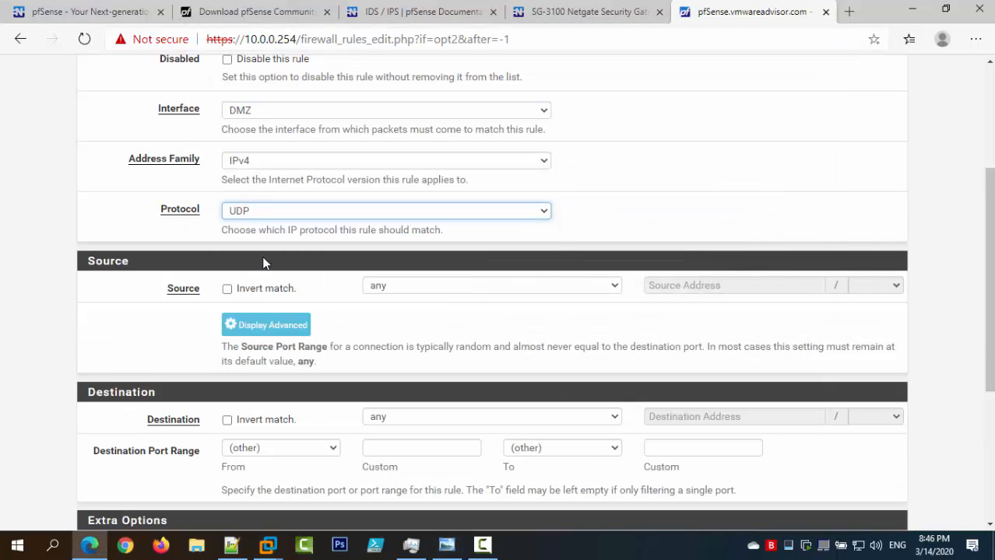
# Set source DMZ net, destination port NTP (123), description 'NTP Port for Time', and save.
pyautogui.click(434, 289)
pyautogui.click(413, 449)
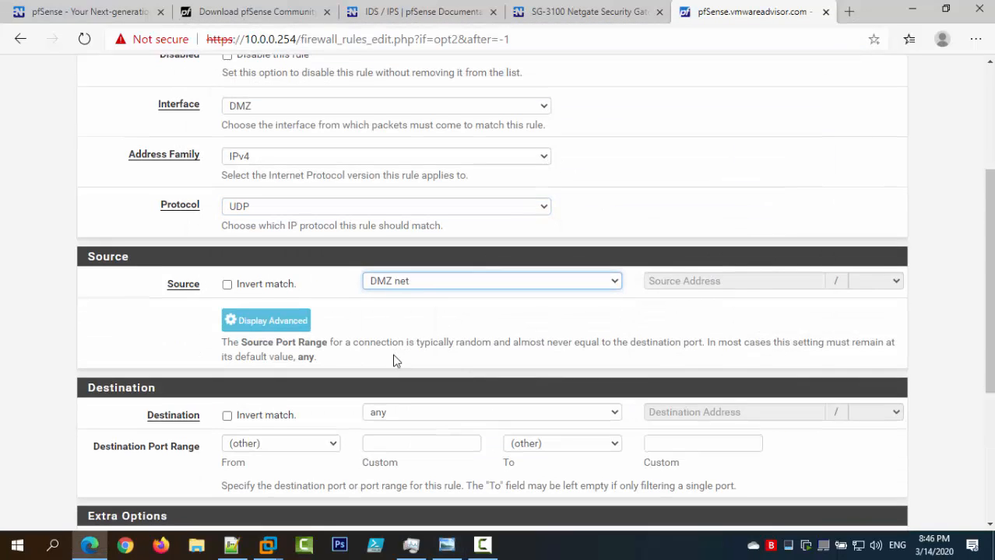
pyautogui.scroll(-3, 397, 355)
pyautogui.click(326, 235)
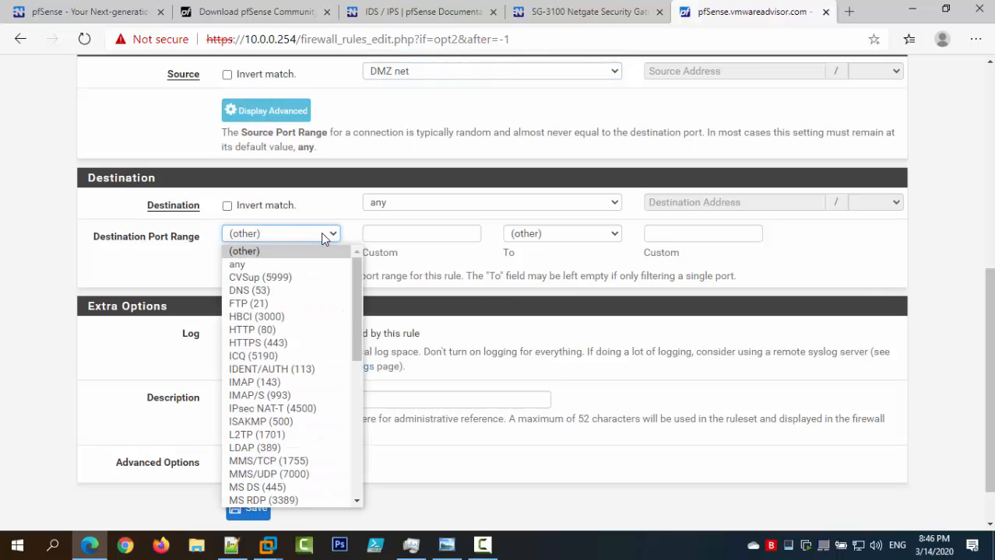
pyautogui.scroll(-2, 318, 346)
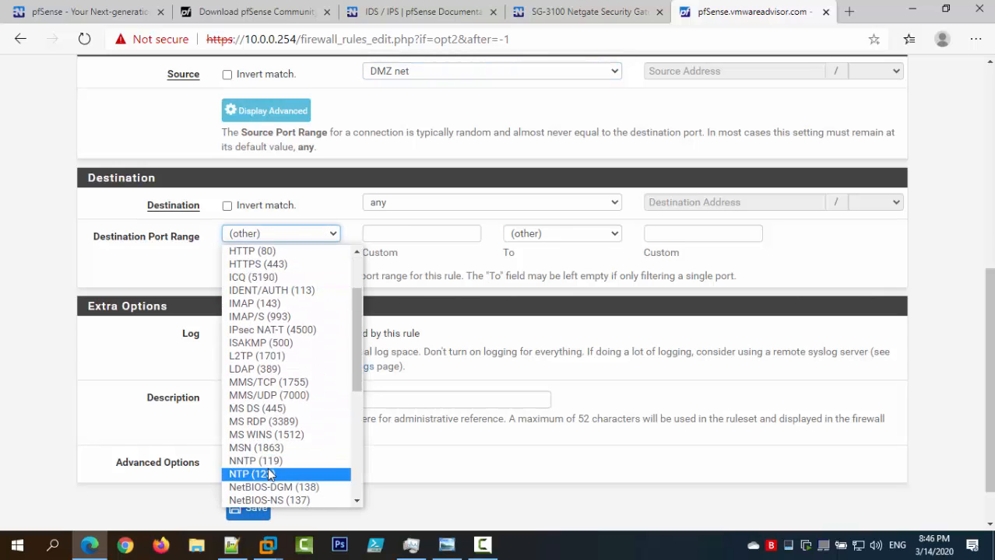
pyautogui.click(269, 474)
pyautogui.click(327, 402)
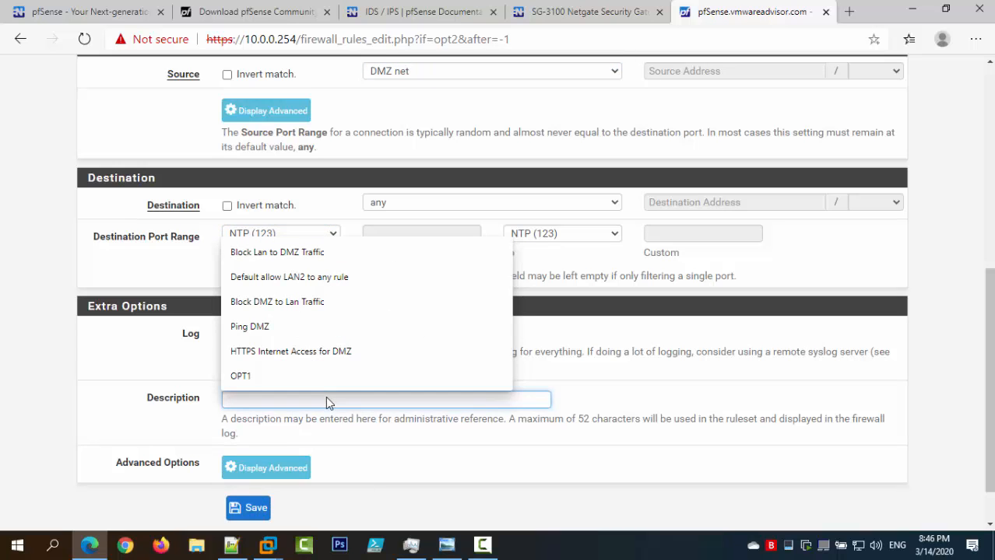
pyautogui.write('NTP ')
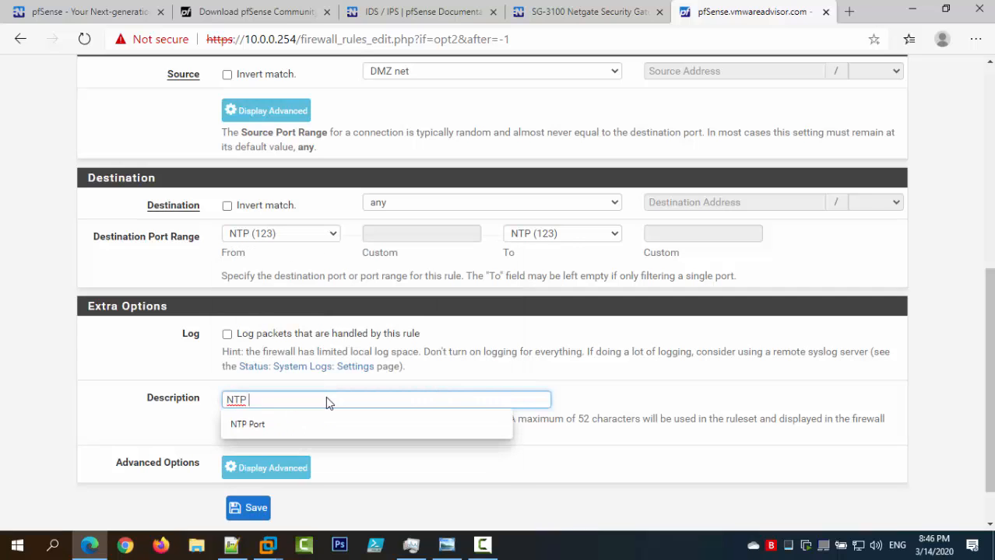
pyautogui.write('Port for Tim')
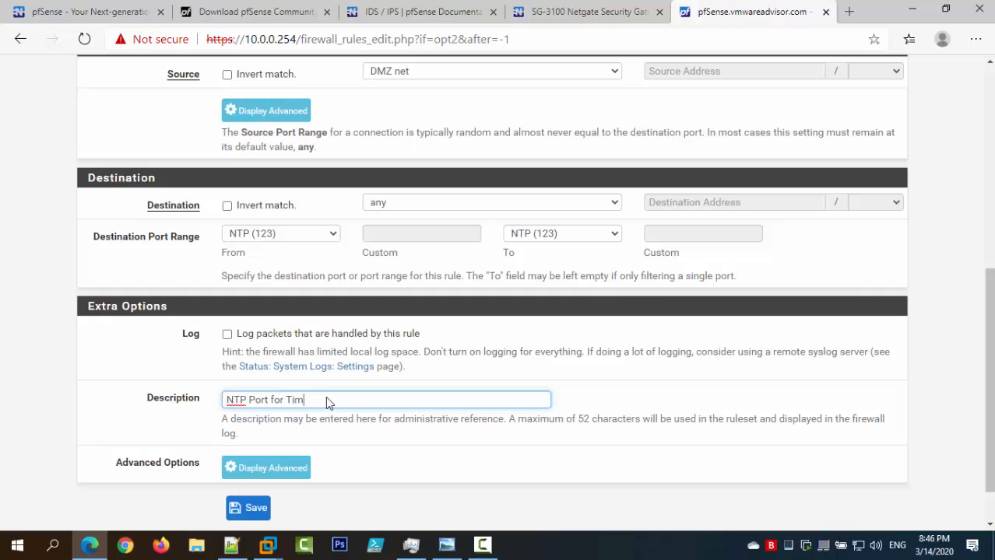
pyautogui.write('e')
pyautogui.scroll(-1, 319, 399)
pyautogui.click(267, 453)
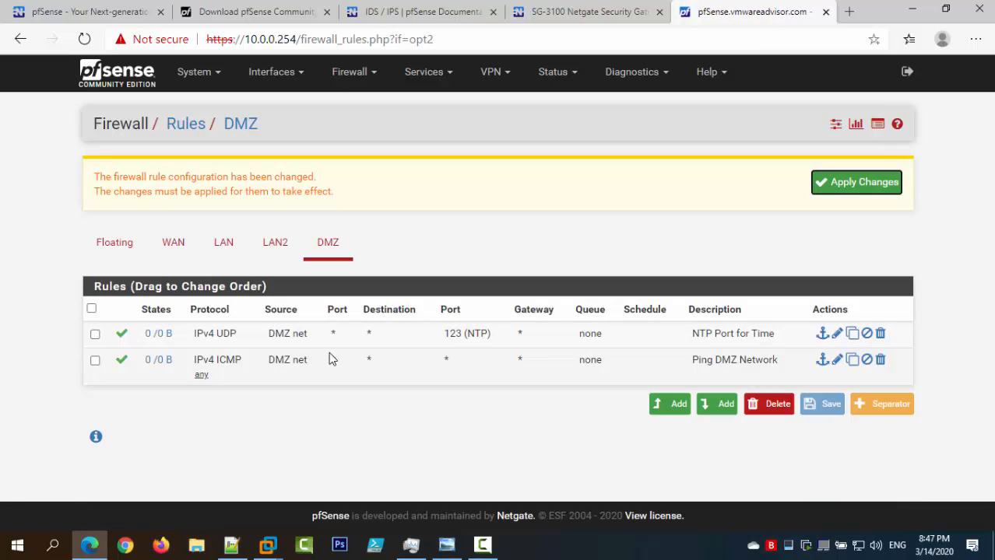
# Edit the NTP Port for Time rule to add source port NTP (123) and save.
pyautogui.click(837, 333)
pyautogui.scroll(-3, 373, 350)
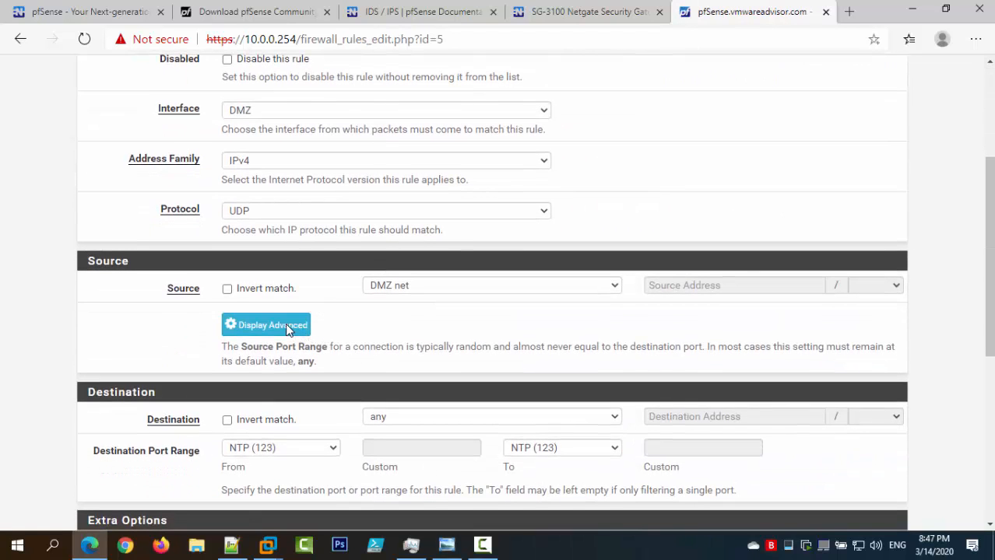
pyautogui.click(288, 327)
pyautogui.click(260, 388)
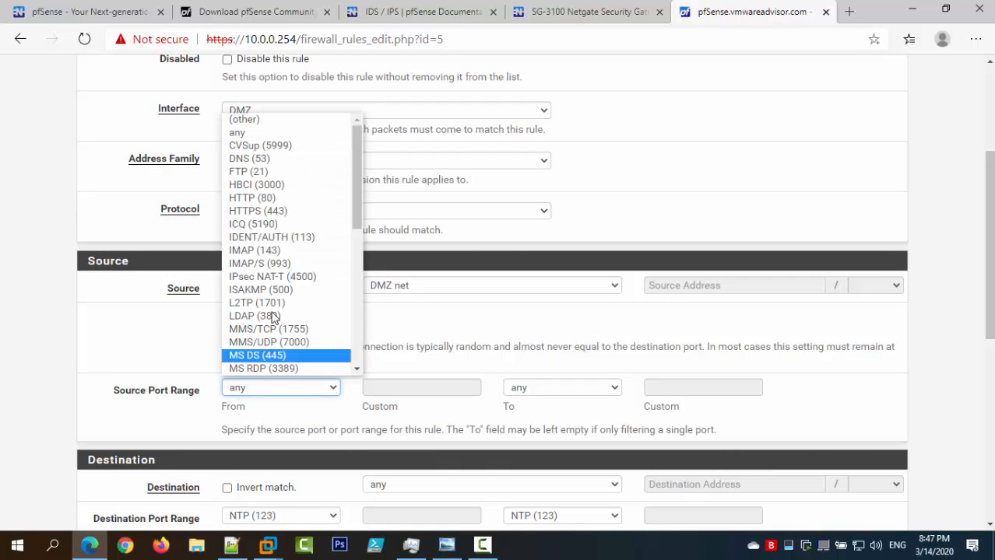
pyautogui.scroll(-4, 291, 318)
pyautogui.click(289, 264)
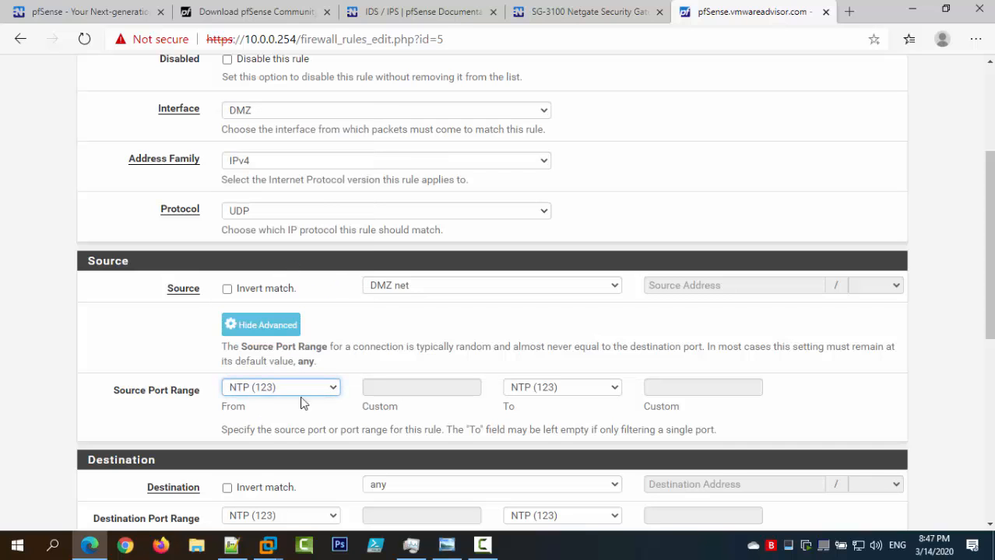
pyautogui.scroll(-6, 428, 395)
pyautogui.click(255, 484)
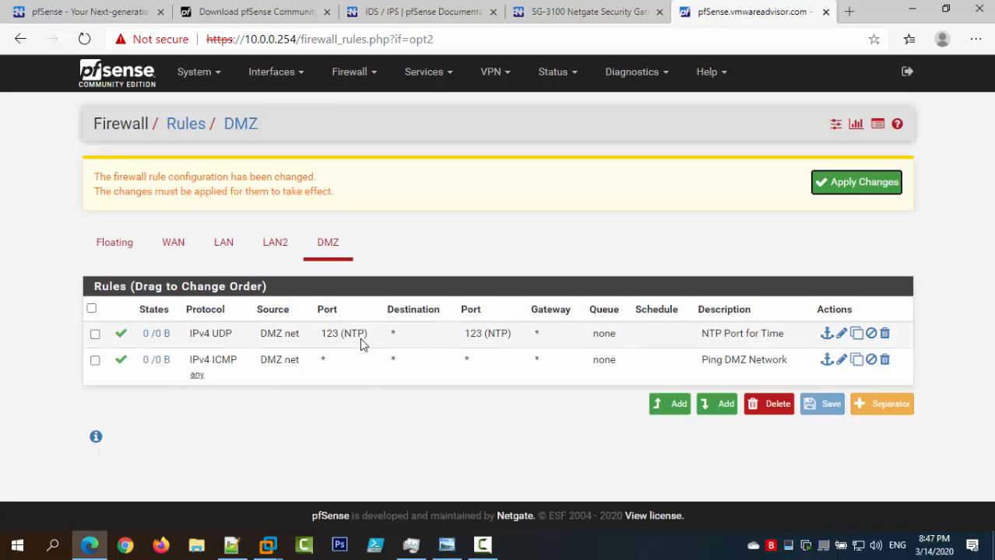
pyautogui.click(446, 545)
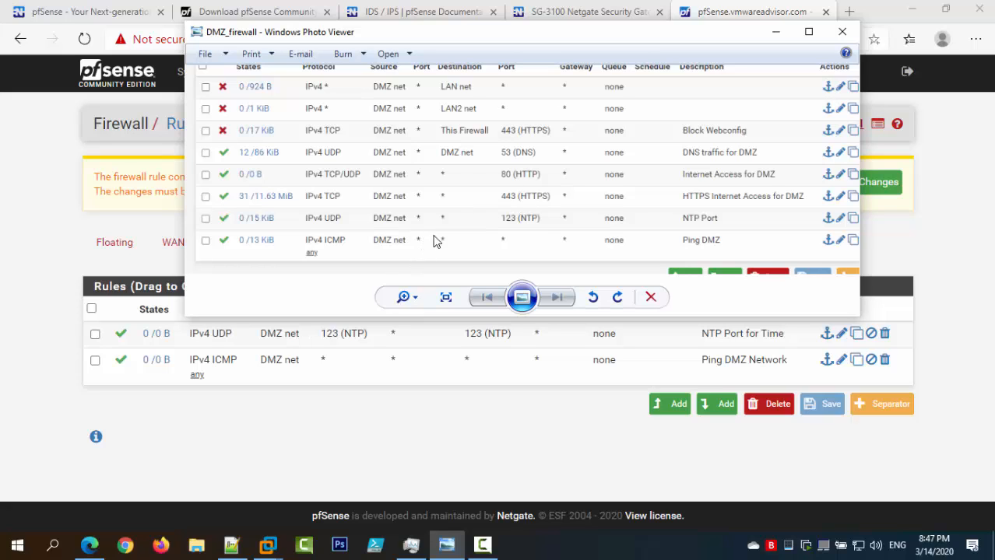
pyautogui.click(775, 32)
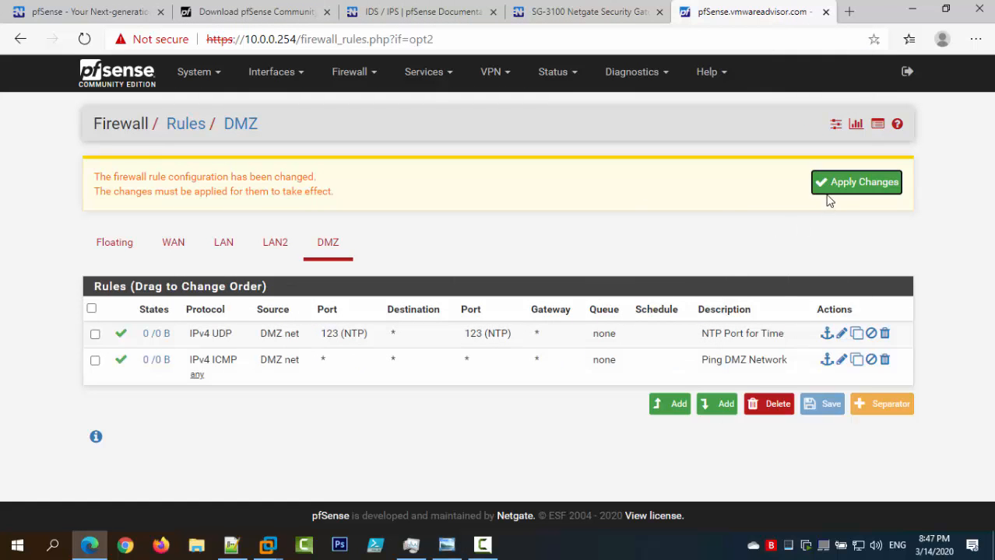
pyautogui.moveTo(673, 409); pyautogui.dragTo(446, 544)
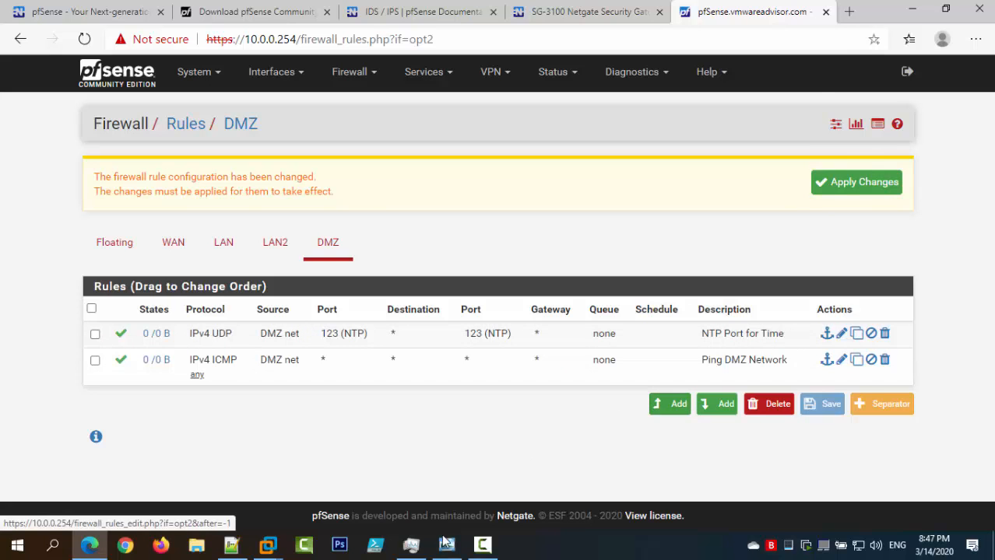
pyautogui.click(446, 545)
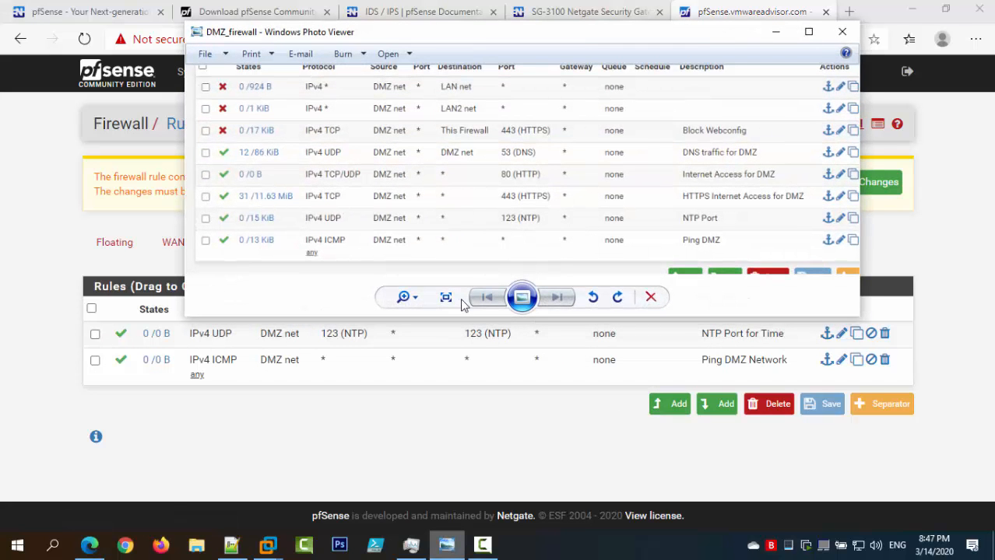
pyautogui.click(460, 549)
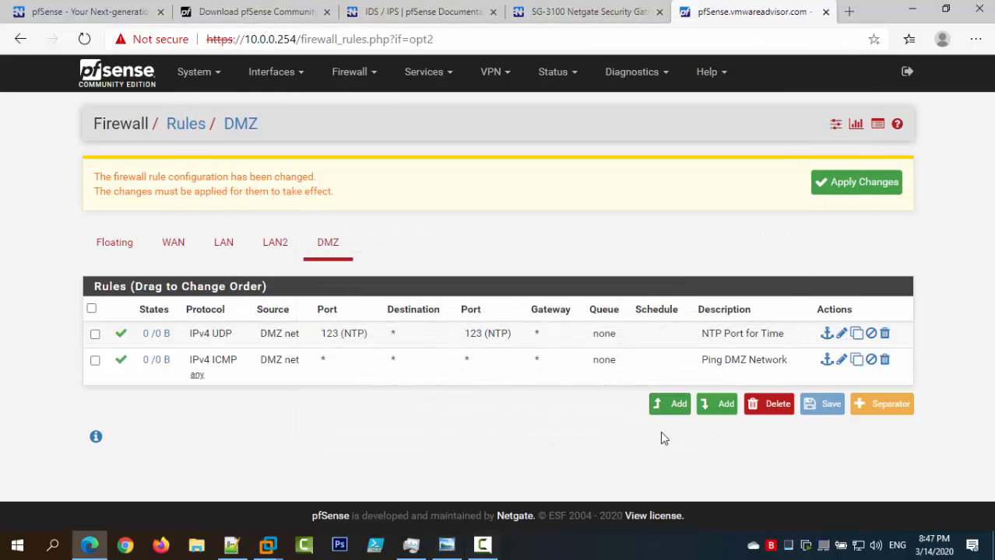
pyautogui.click(672, 406)
# Keep the new rule as a Pass TCP rule and set its source to DMZ net.
pyautogui.click(298, 200)
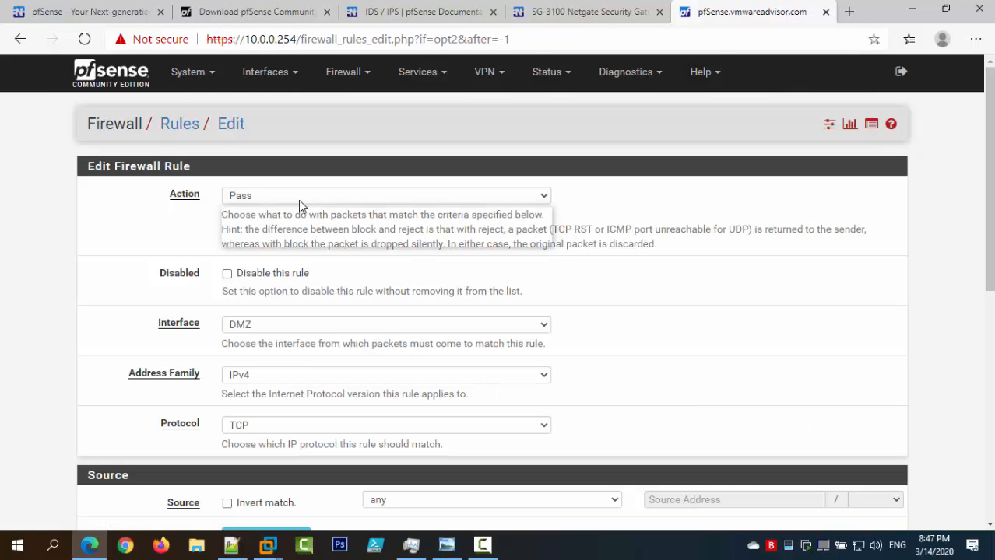
pyautogui.click(298, 199)
pyautogui.scroll(-2, 304, 234)
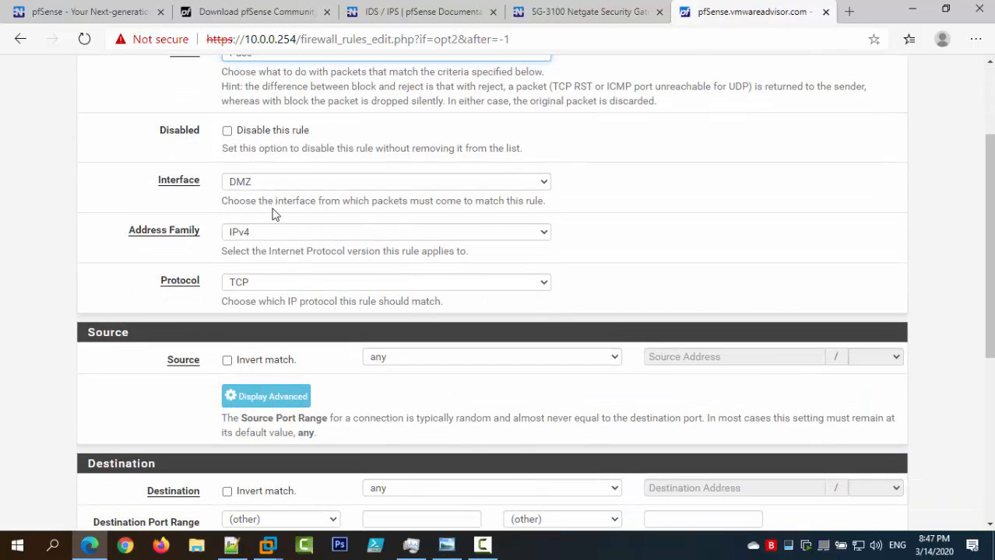
pyautogui.click(272, 281)
pyautogui.click(271, 314)
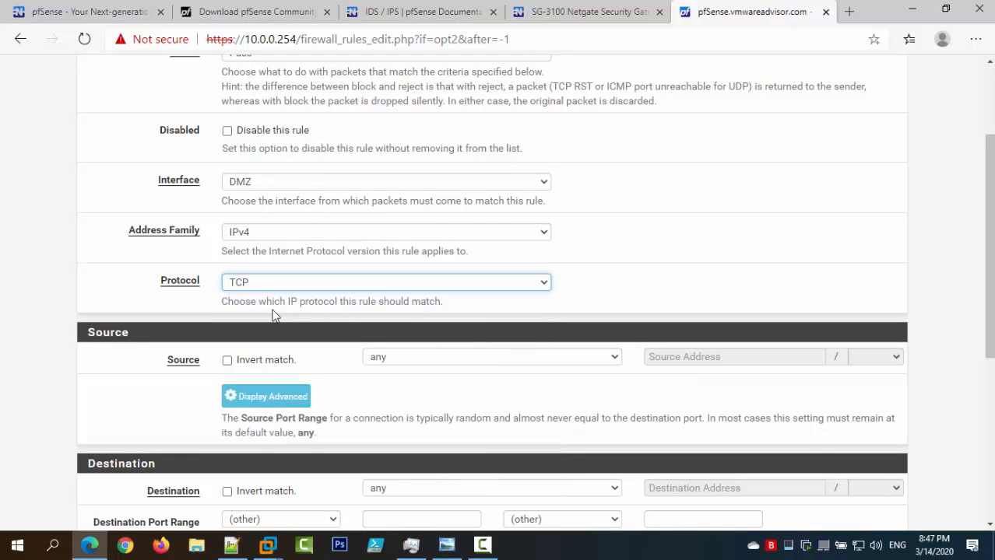
pyautogui.scroll(-3, 288, 311)
pyautogui.click(413, 143)
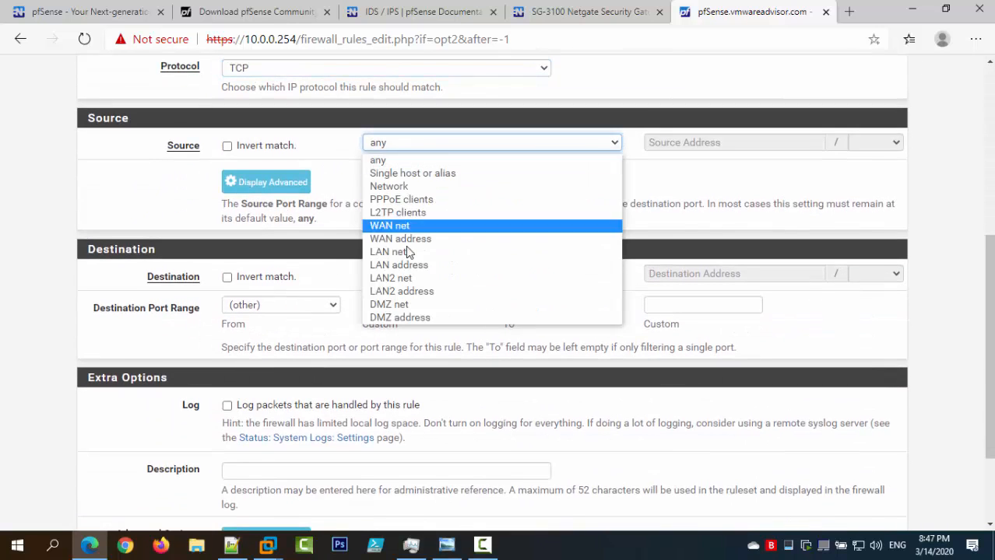
pyautogui.click(405, 303)
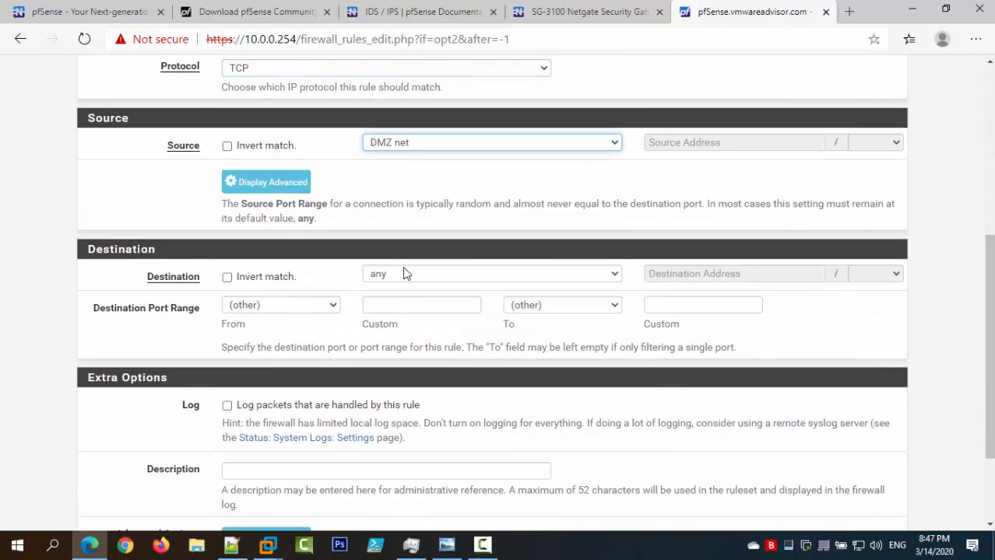
# Set destination port HTTPS (443), description 'HTTPS Internet Access for DMZ', and save.
pyautogui.click(300, 305)
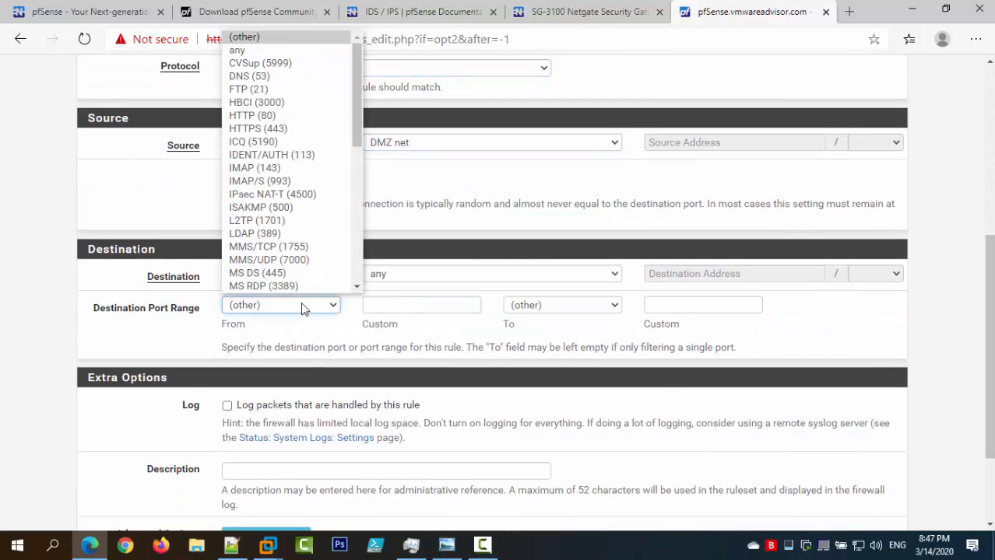
pyautogui.click(296, 129)
pyautogui.scroll(-2, 320, 318)
pyautogui.click(321, 343)
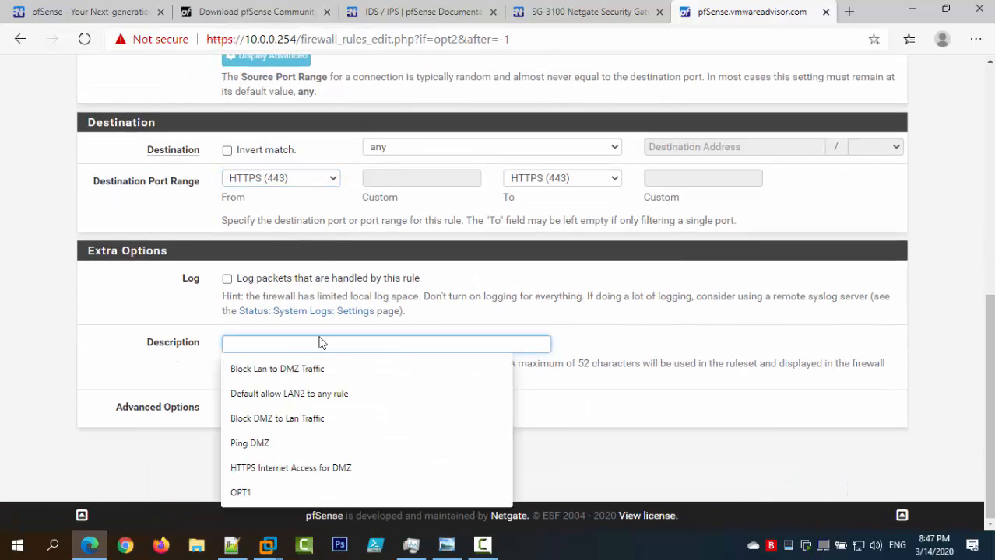
pyautogui.write('Htt')
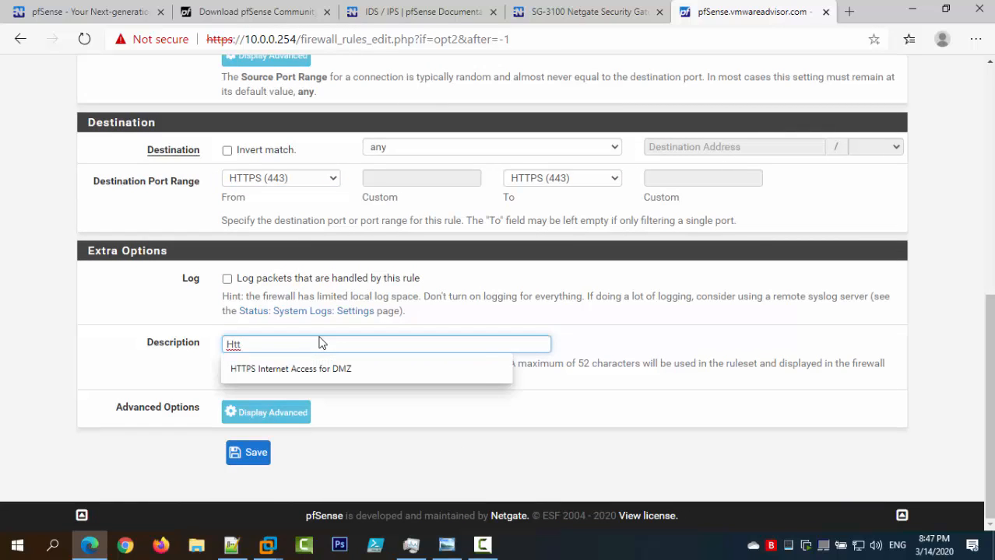
pyautogui.press('Down')
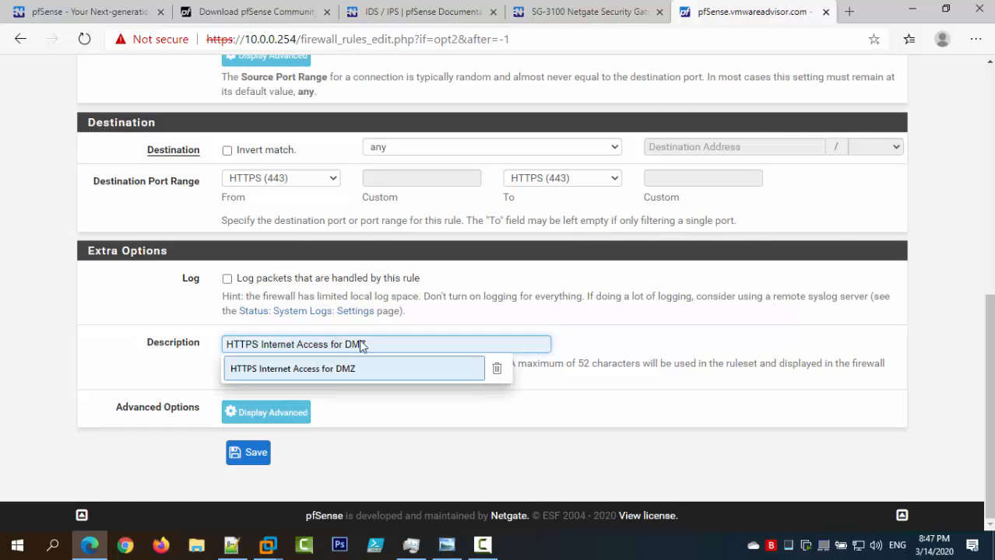
pyautogui.click(369, 369)
pyautogui.click(267, 447)
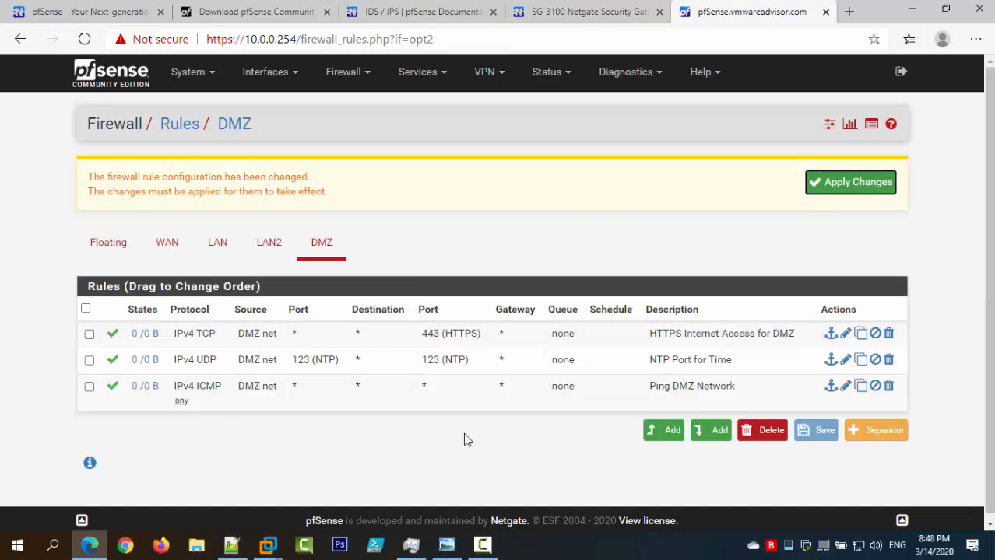
# Start another top rule with protocol TCP and source DMZ net.
pyautogui.click(657, 430)
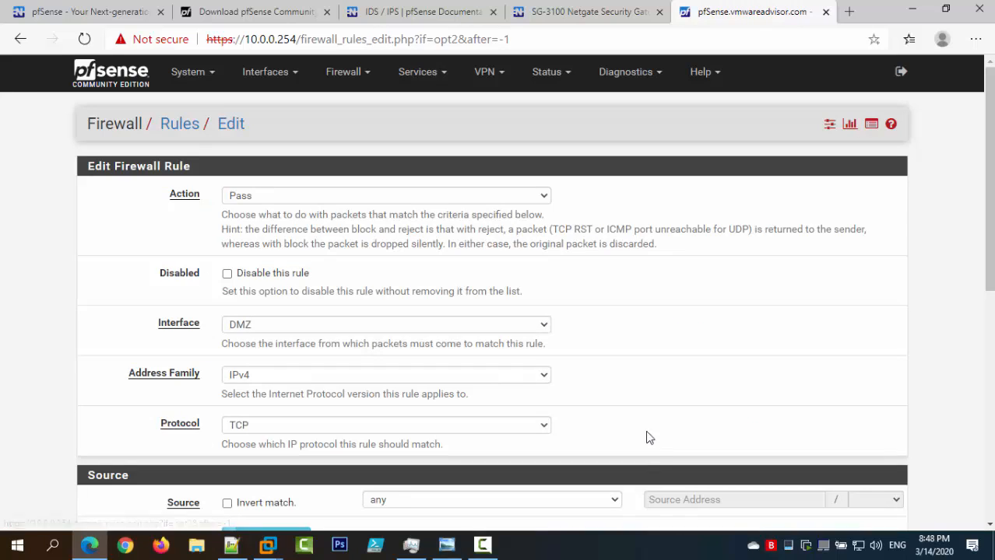
pyautogui.click(282, 422)
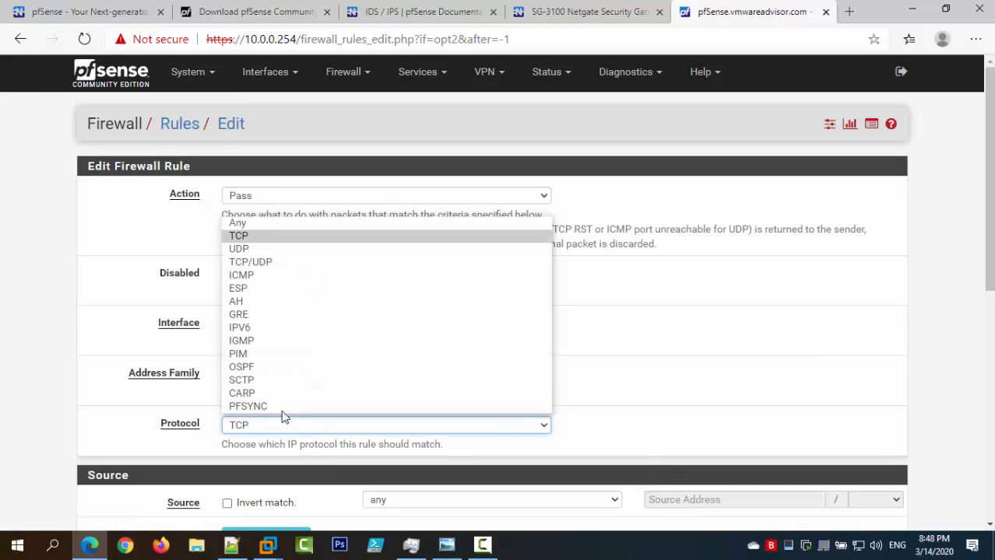
pyautogui.click(280, 236)
pyautogui.scroll(-3, 365, 296)
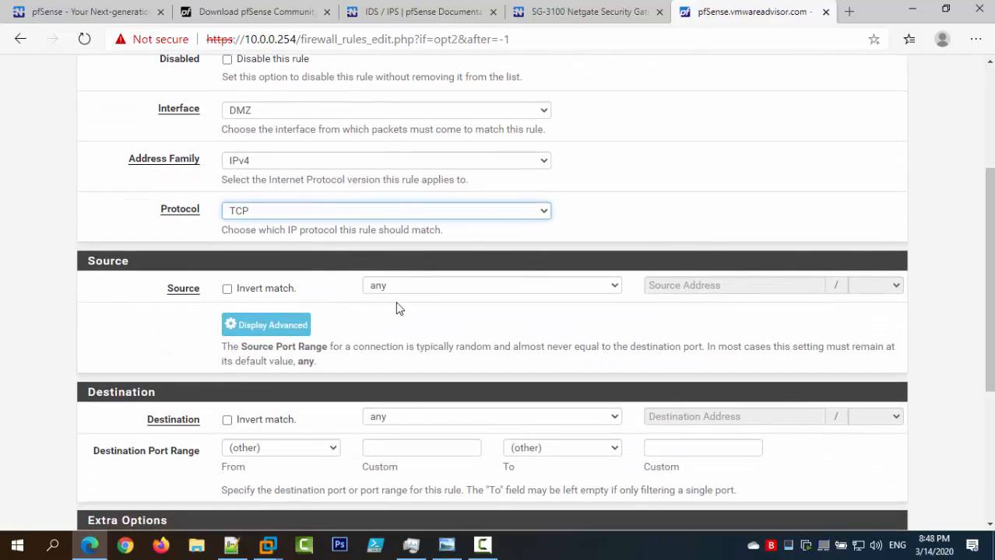
pyautogui.click(402, 288)
pyautogui.click(408, 448)
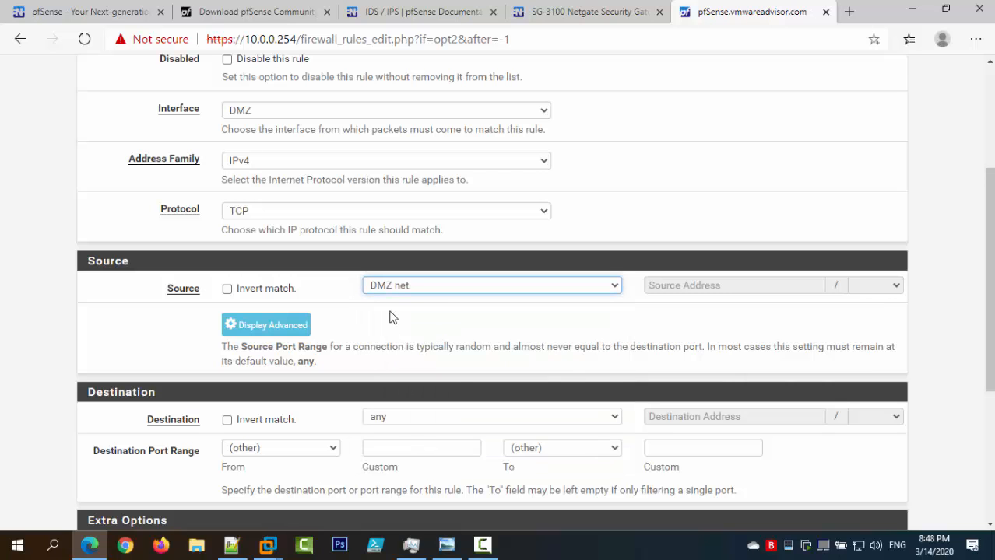
# Set destination port HTTP (80), description 'HTTP Internet Access for DMZ', and save.
pyautogui.scroll(-3, 405, 286)
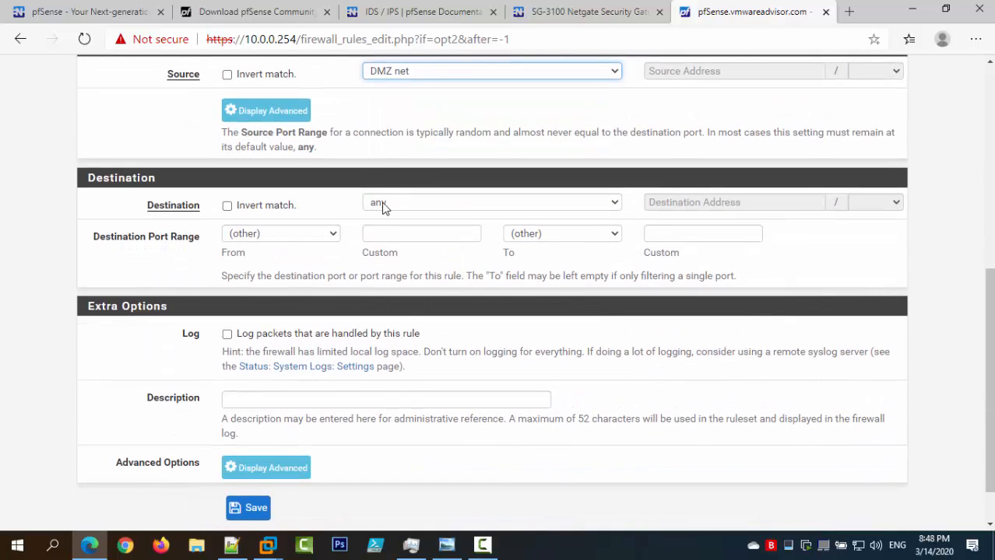
pyautogui.click(306, 238)
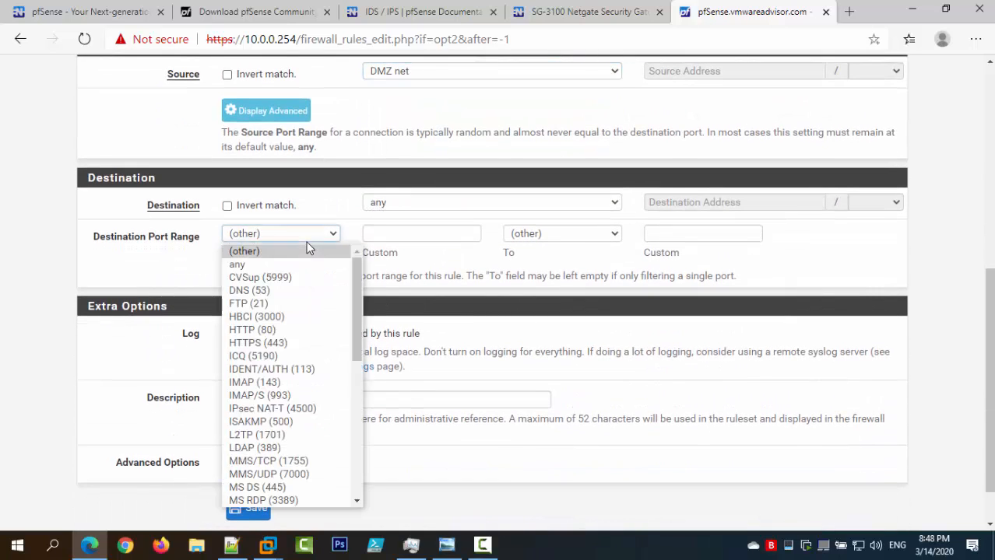
pyautogui.click(286, 330)
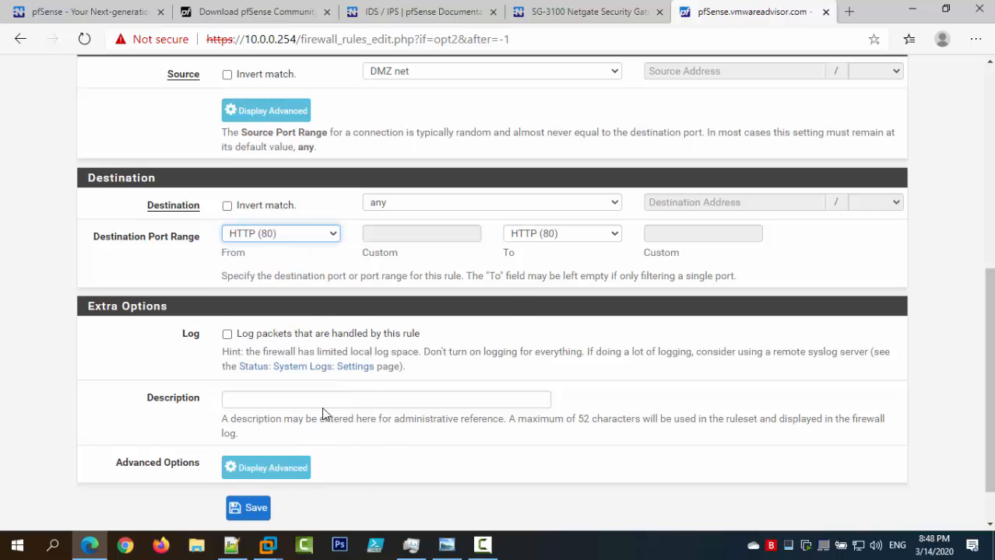
pyautogui.click(322, 407)
pyautogui.write('HT')
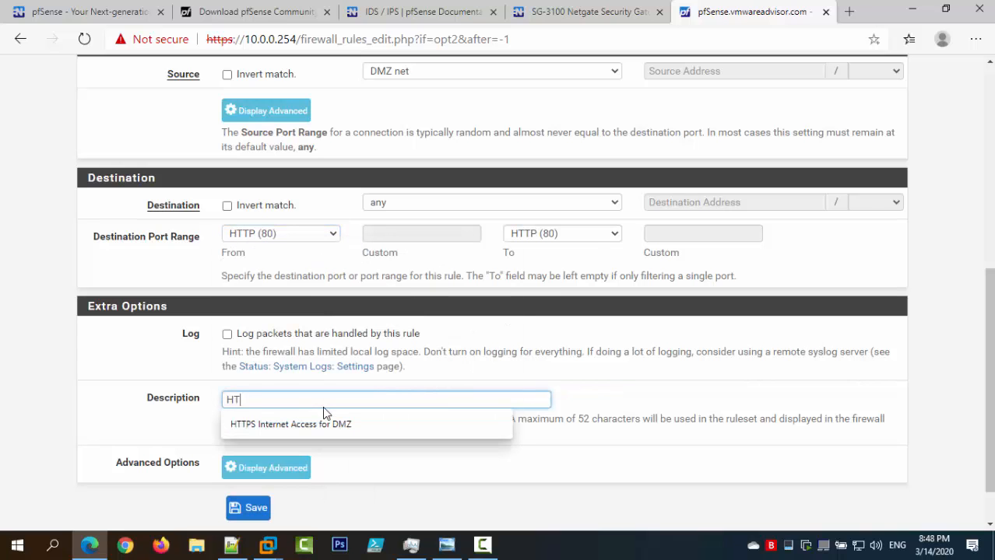
pyautogui.write('TP Iner')
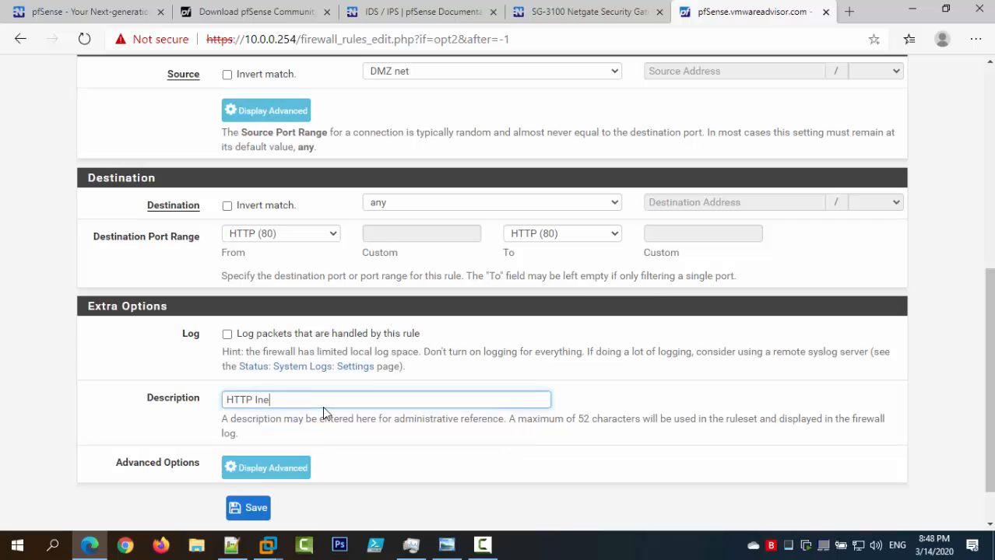
pyautogui.press('BackSpace')
pyautogui.press('BackSpace')
pyautogui.write('ternet Access for DMZ')
pyautogui.click(267, 518)
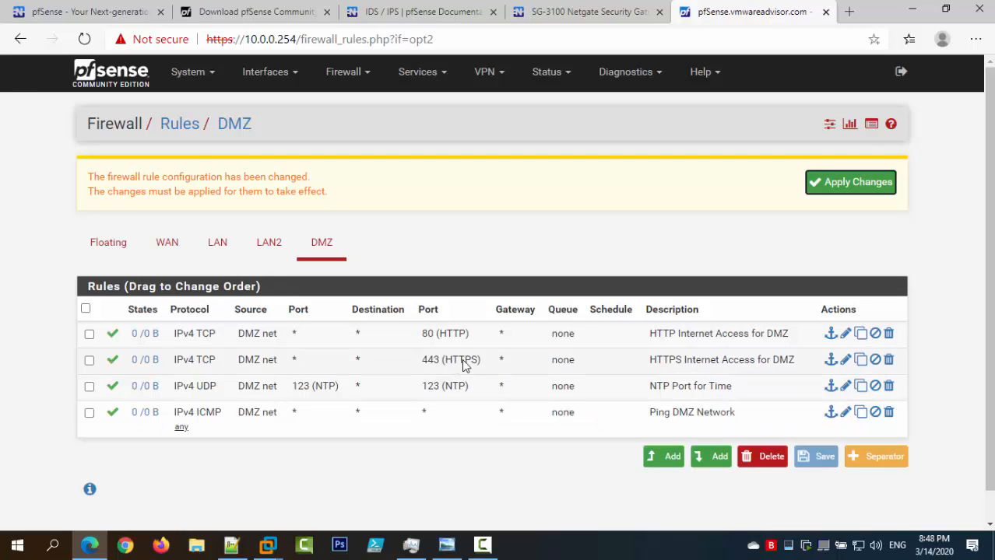
# Check the reference screenshot, then start a new top rule with protocol UDP.
pyautogui.click(446, 545)
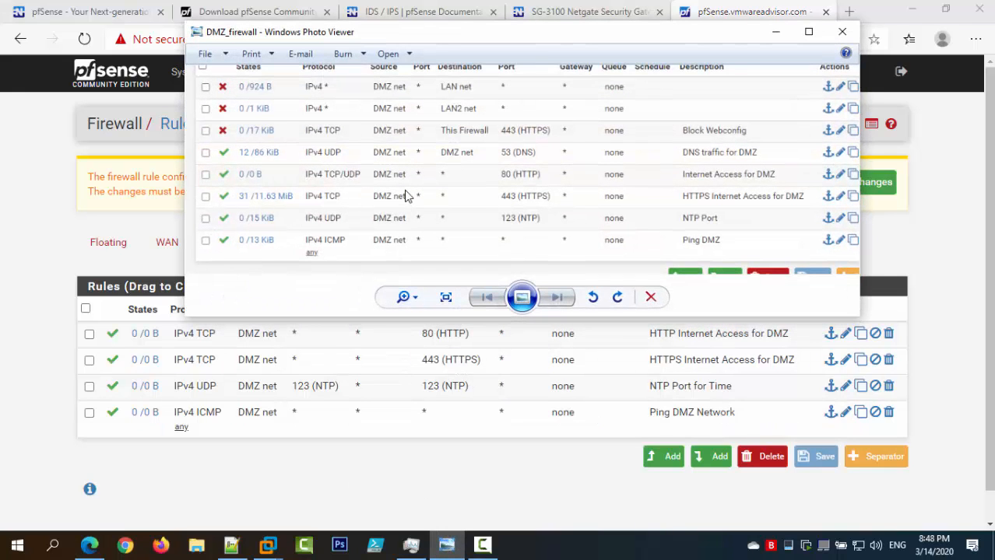
pyautogui.click(775, 31)
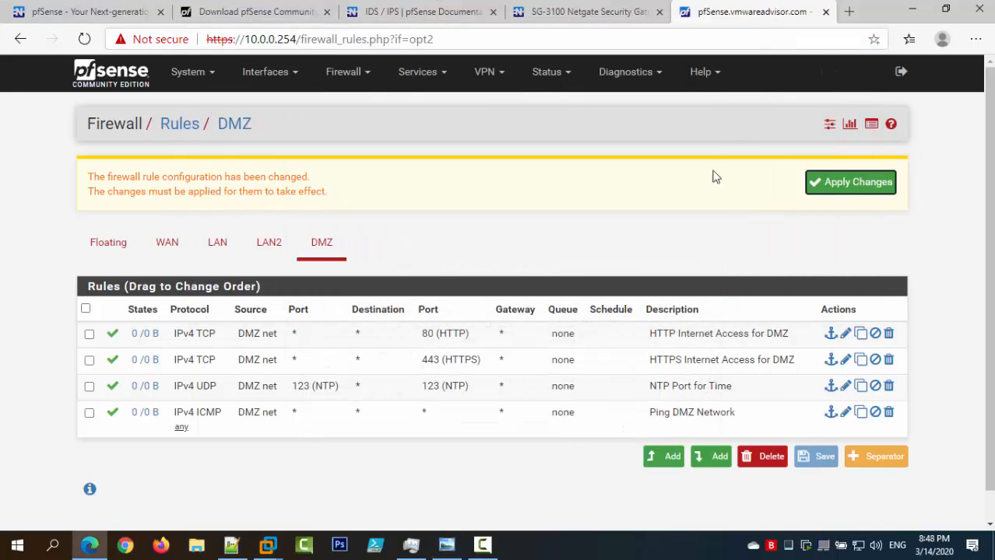
pyautogui.click(663, 457)
pyautogui.scroll(-2, 325, 244)
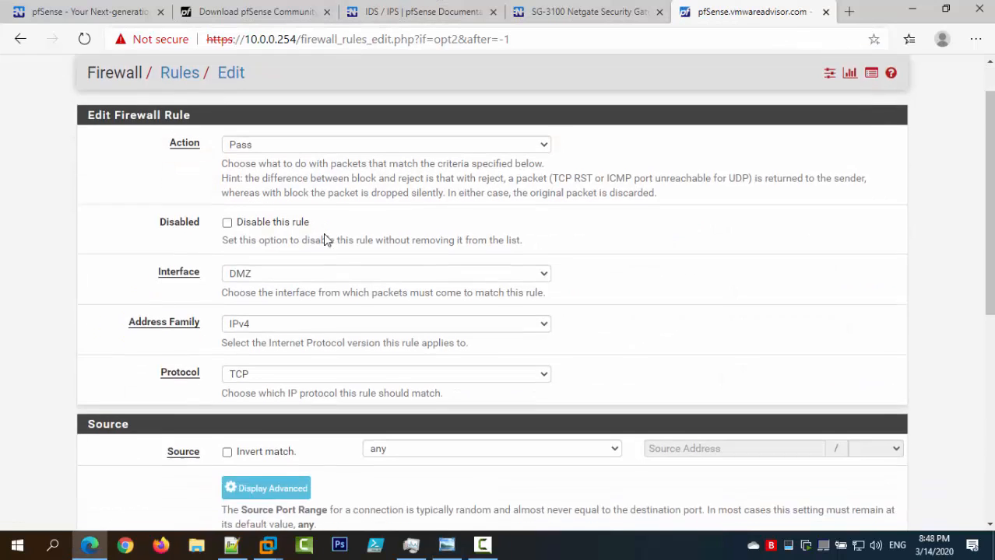
pyautogui.click(274, 284)
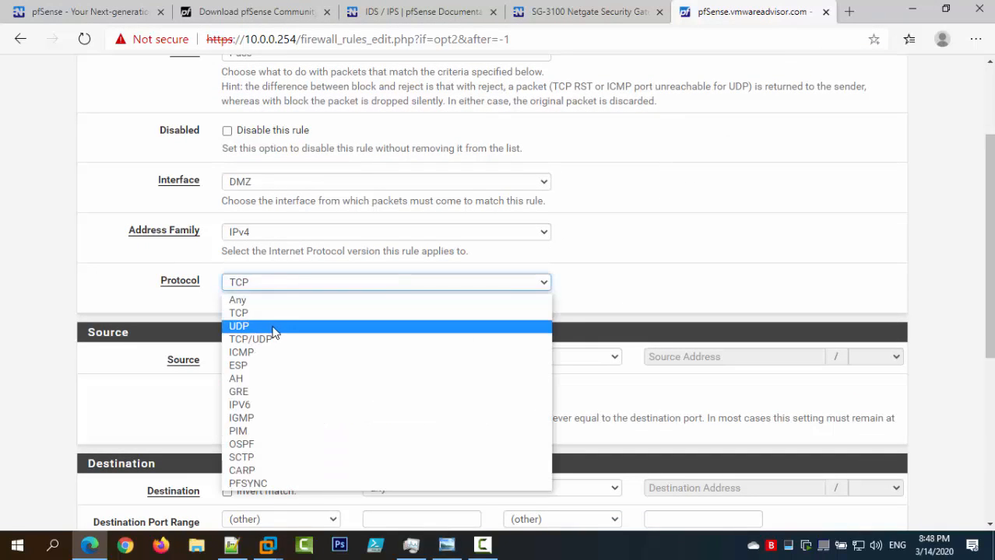
pyautogui.click(269, 326)
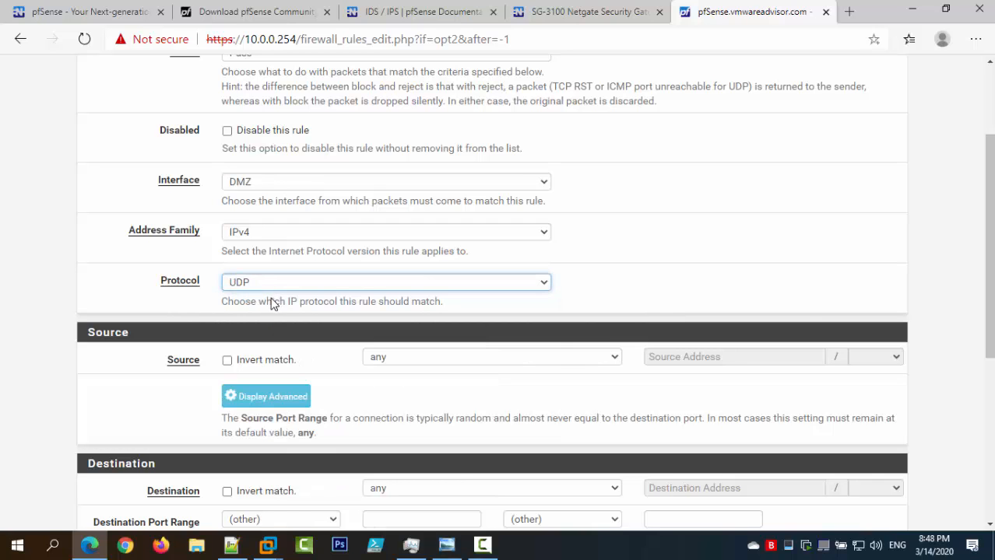
# Set both source and destination to DMZ net with destination port DNS (53).
pyautogui.scroll(-2, 445, 320)
pyautogui.click(429, 216)
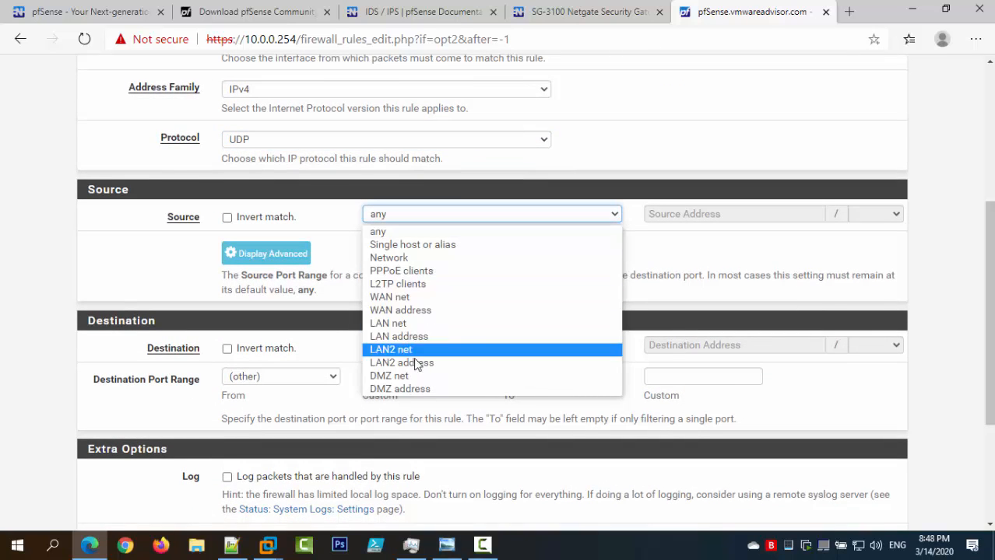
pyautogui.click(393, 376)
pyautogui.scroll(-1, 389, 281)
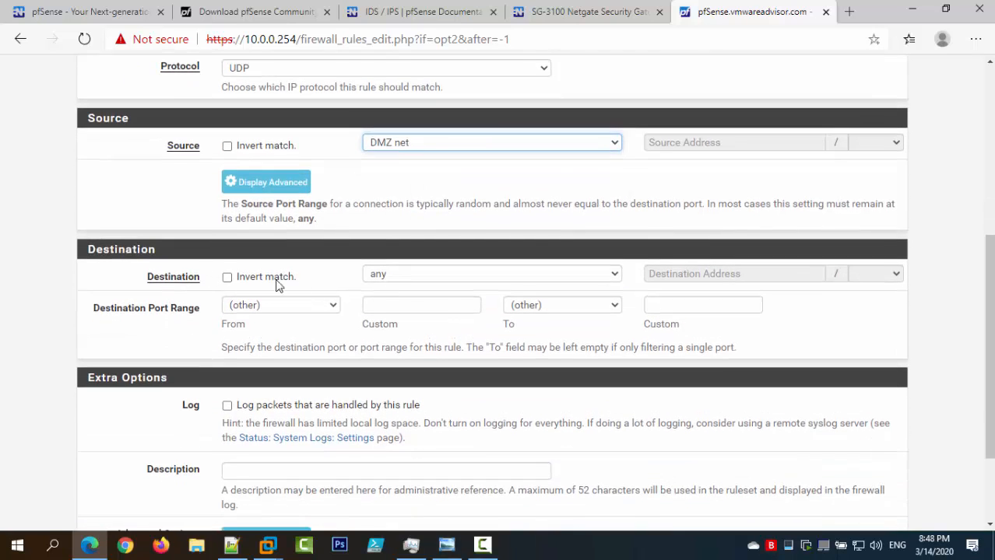
pyautogui.click(382, 275)
pyautogui.click(386, 449)
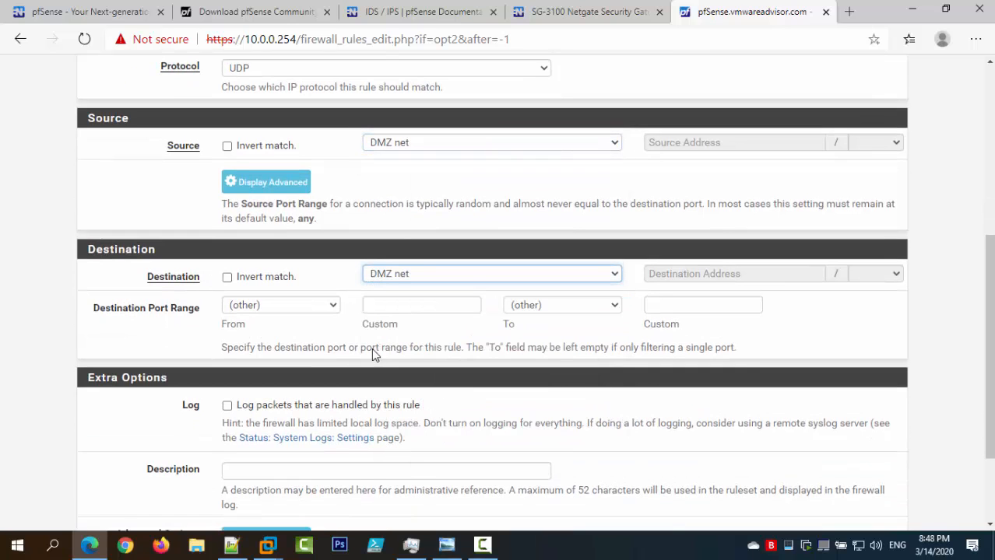
pyautogui.click(318, 308)
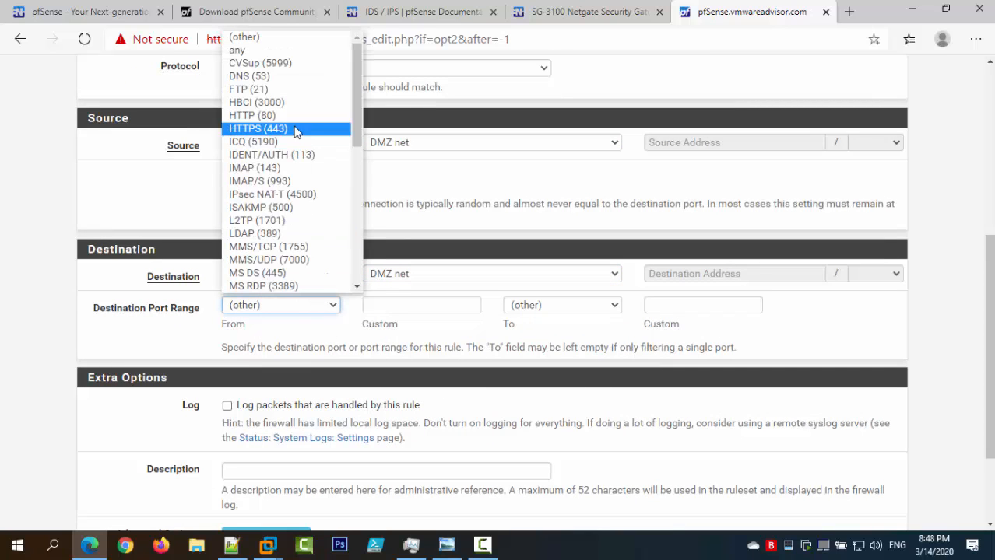
pyautogui.click(294, 76)
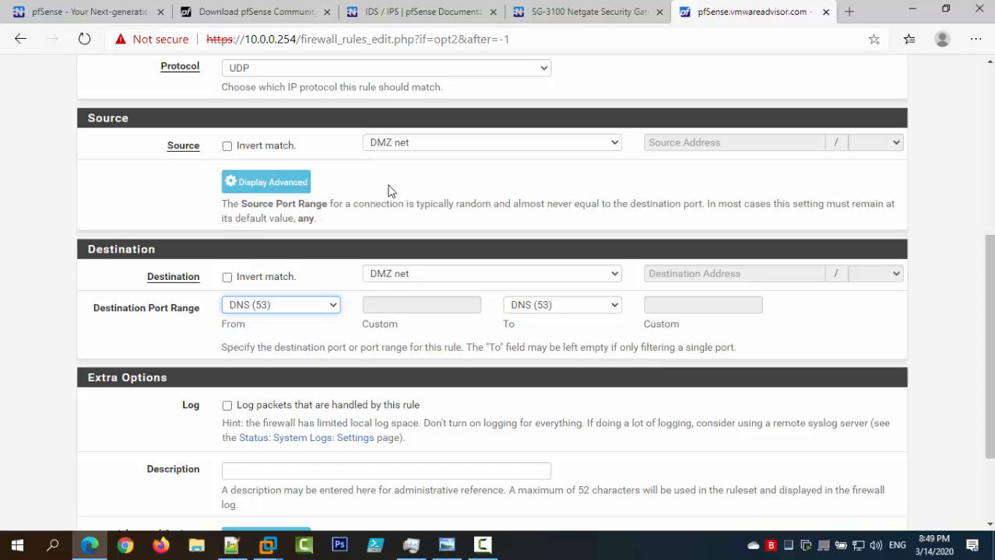
# Enter the description 'DNS traffic for DMZ' and save the rule.
pyautogui.scroll(-3, 349, 151)
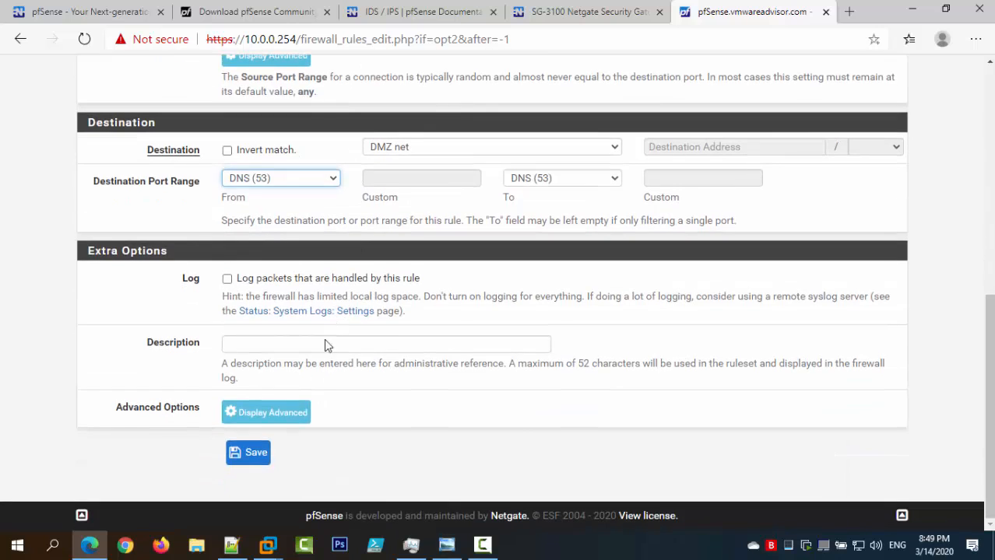
pyautogui.click(325, 344)
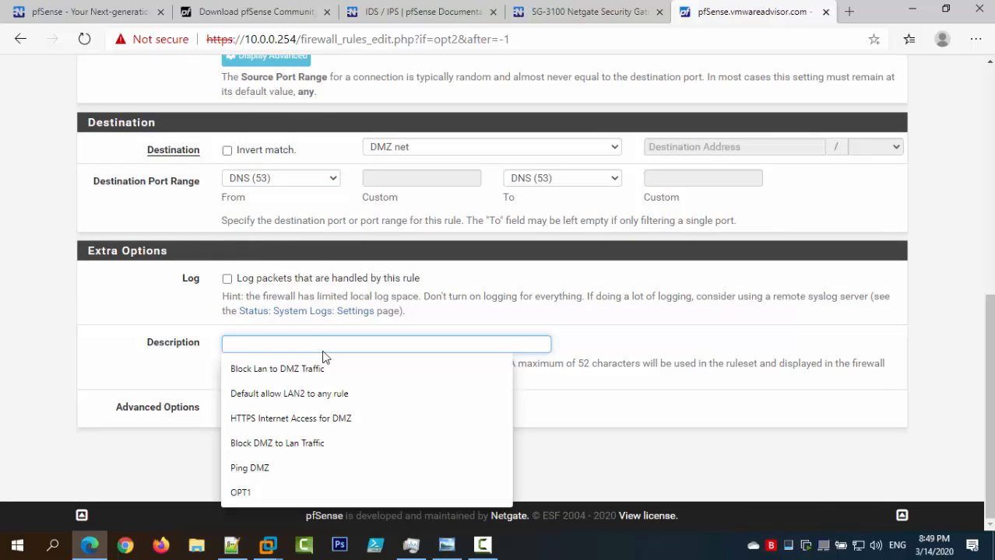
pyautogui.write('DNS')
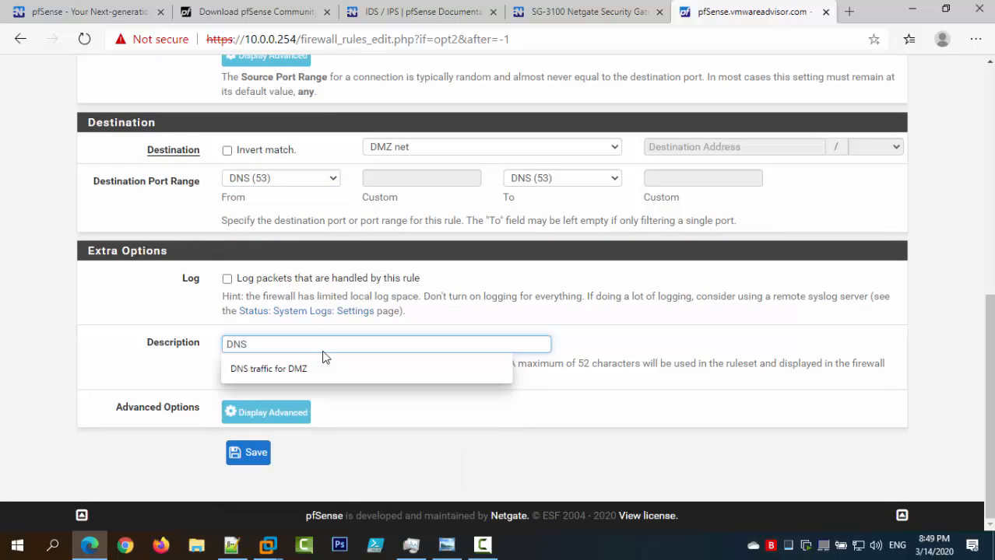
pyautogui.press('Down')
pyautogui.press('Return')
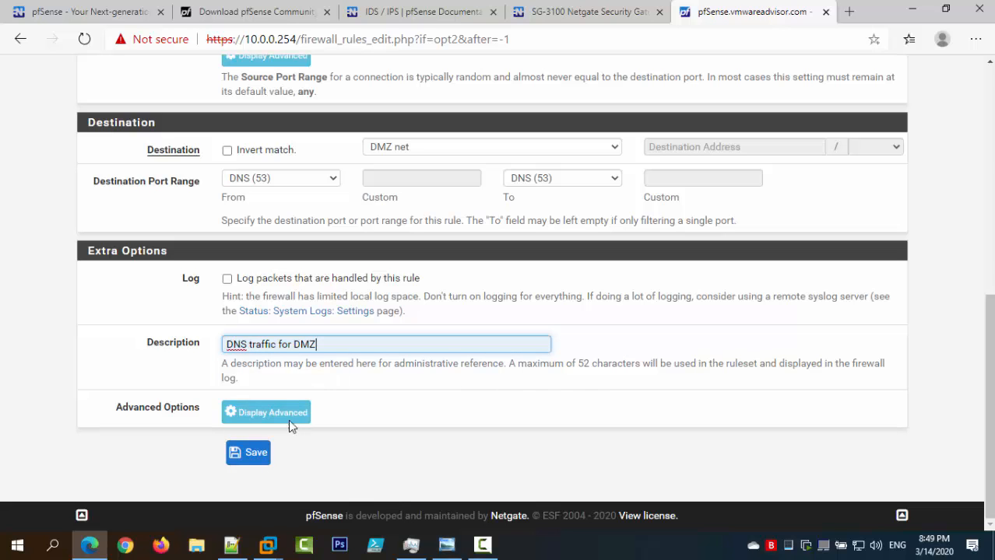
pyautogui.click(244, 458)
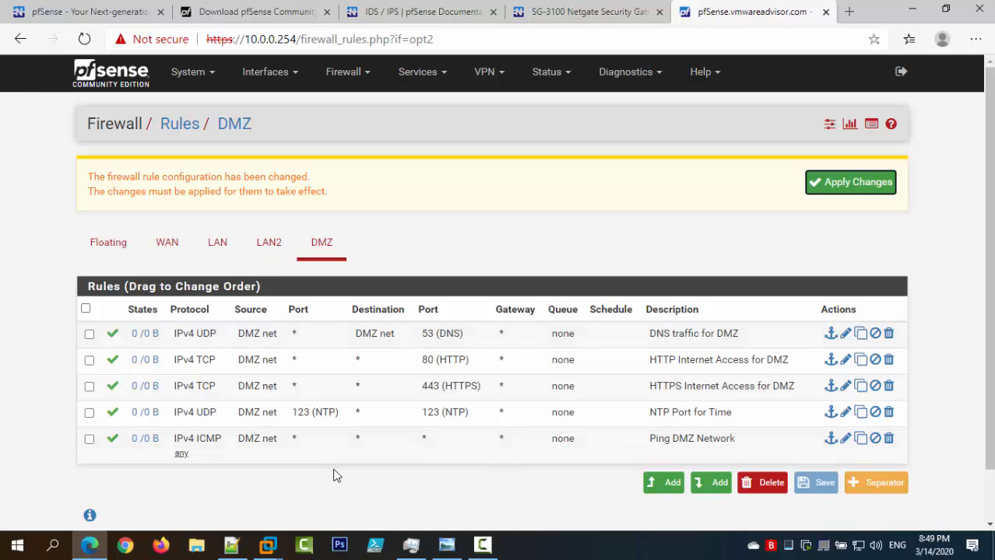
# Apply the pending rule changes and add an 'Allowed Service Ports' separator.
pyautogui.click(860, 181)
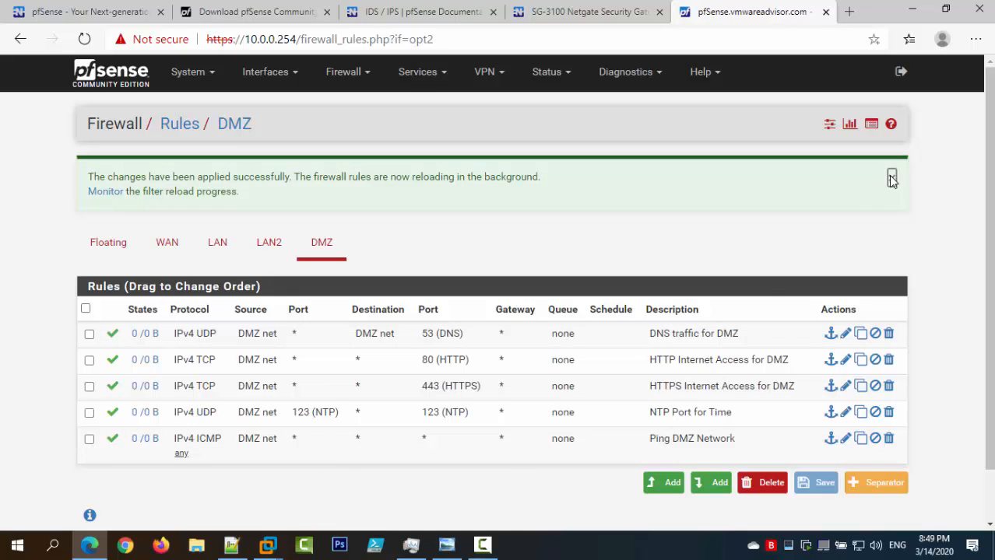
pyautogui.click(892, 178)
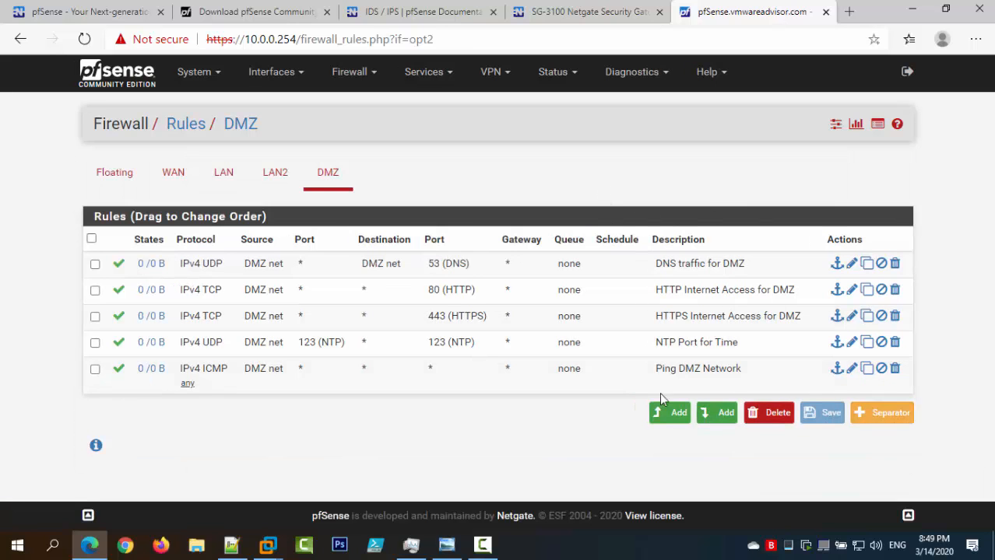
pyautogui.click(869, 414)
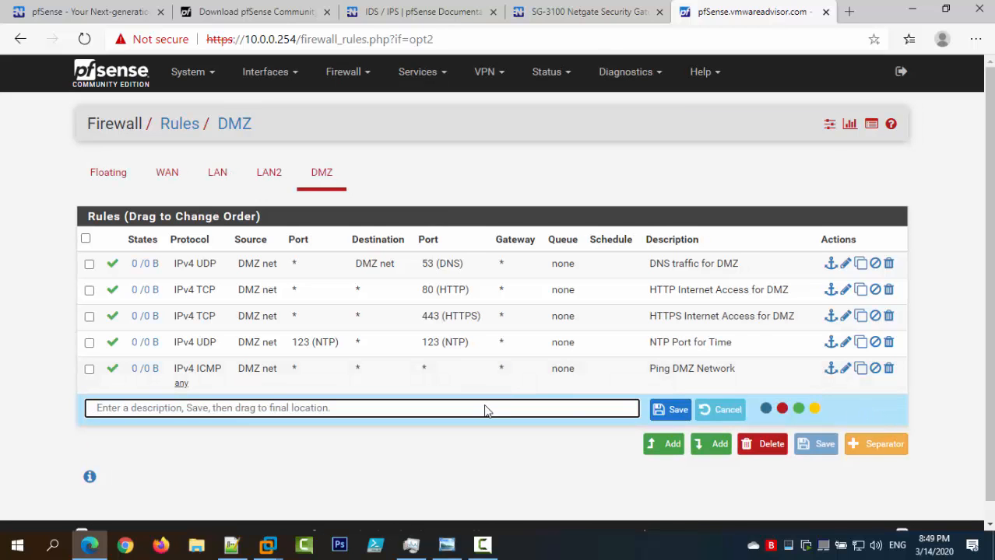
pyautogui.write('Allow')
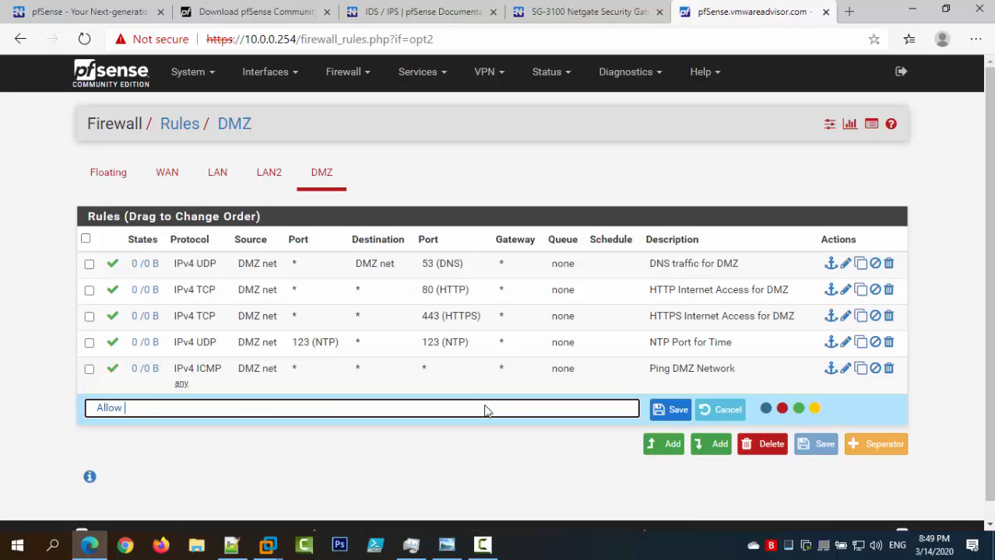
pyautogui.write('ed Service Ports')
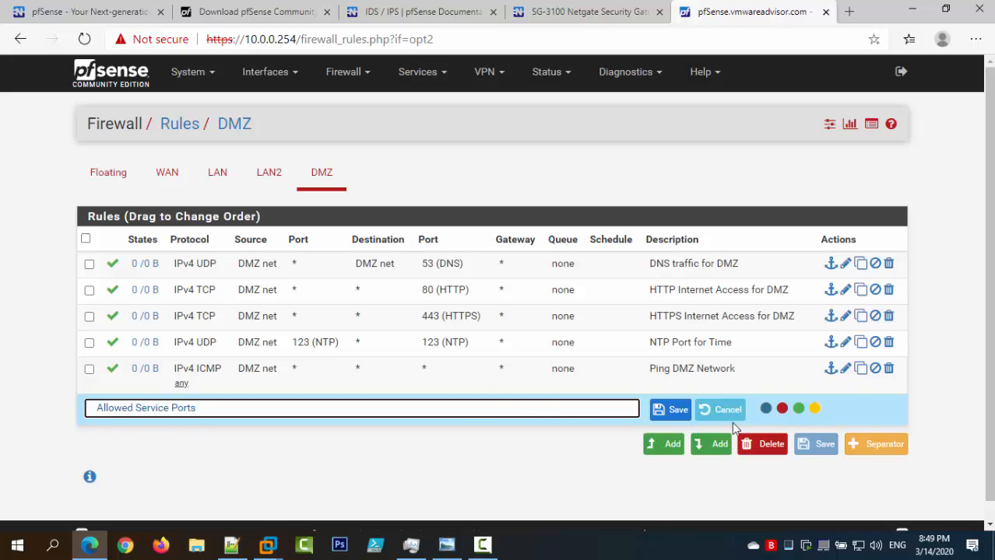
pyautogui.click(798, 409)
pyautogui.click(669, 410)
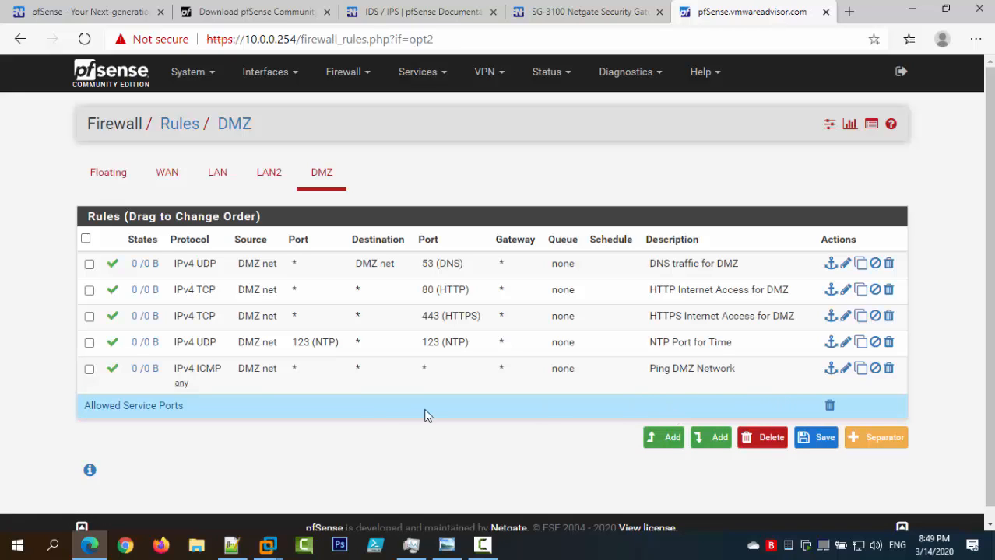
# Move the separator to the top of the DMZ rules, save the order, and apply.
pyautogui.moveTo(371, 413); pyautogui.dragTo(372, 266)
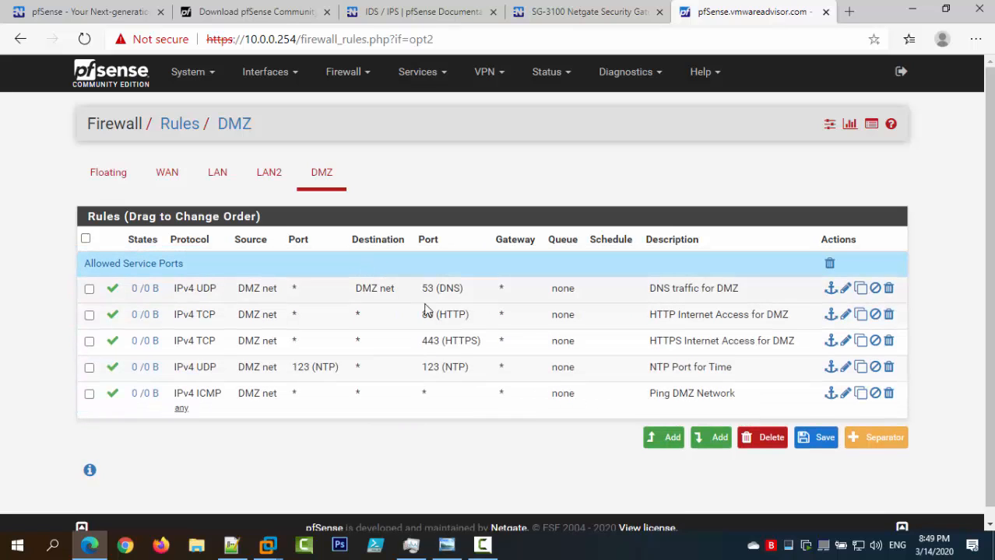
pyautogui.click(825, 439)
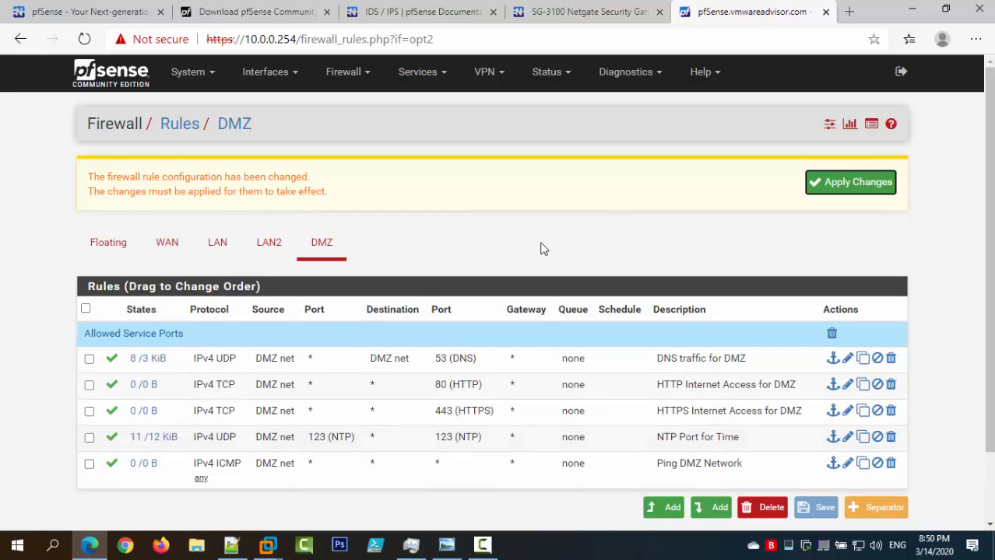
pyautogui.click(822, 184)
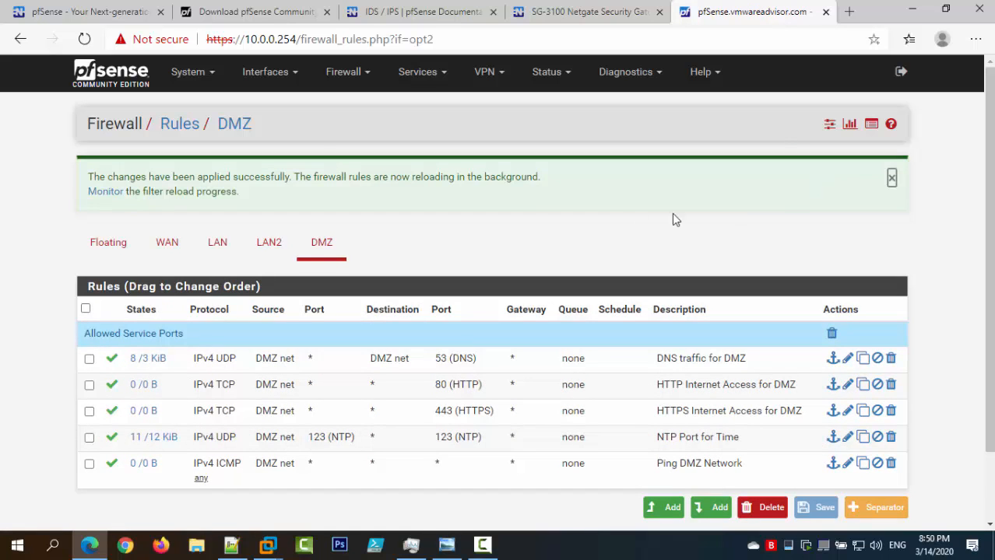
pyautogui.scroll(-1, 527, 230)
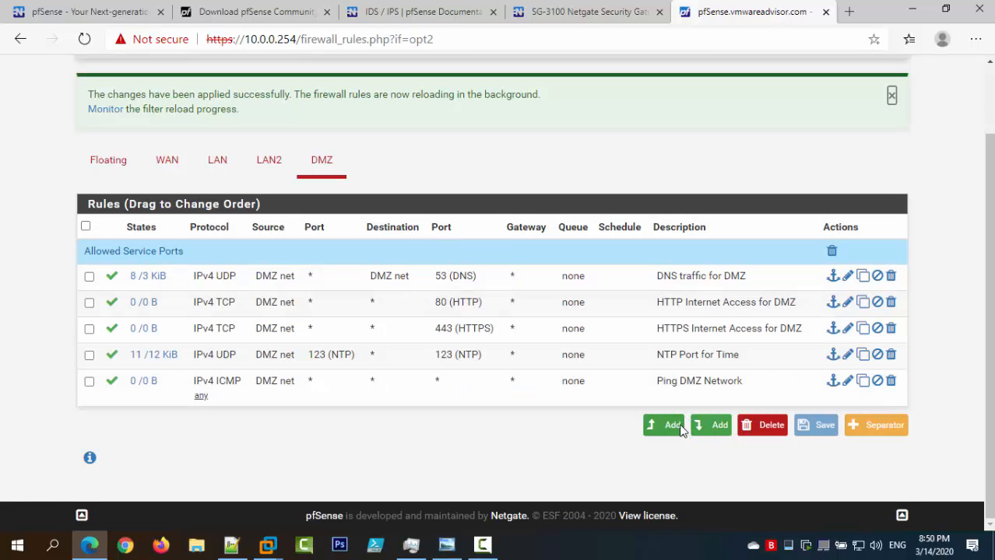
# Review the rule list in the DMZ_firewall reference screenshot, then minimize it.
pyautogui.click(447, 545)
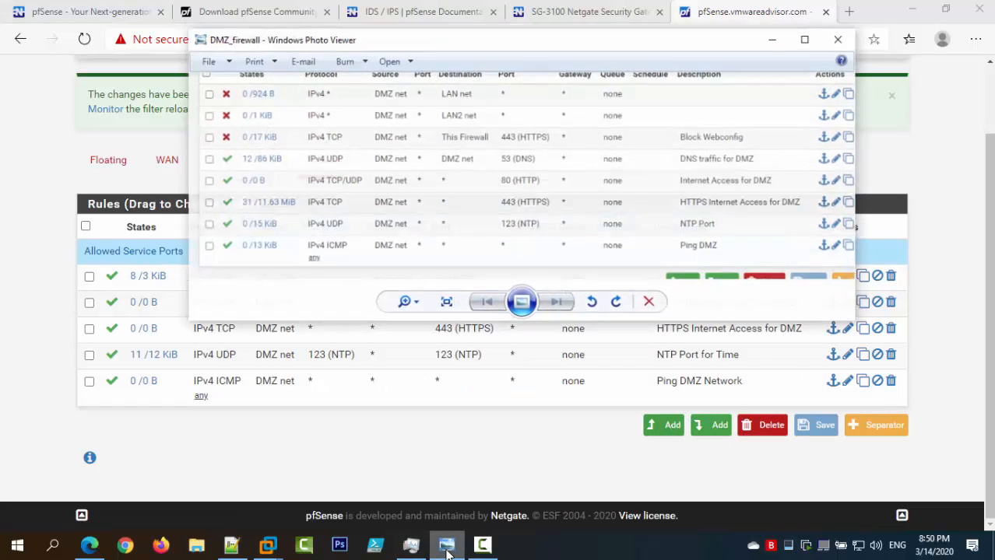
pyautogui.moveTo(506, 209); pyautogui.dragTo(503, 257)
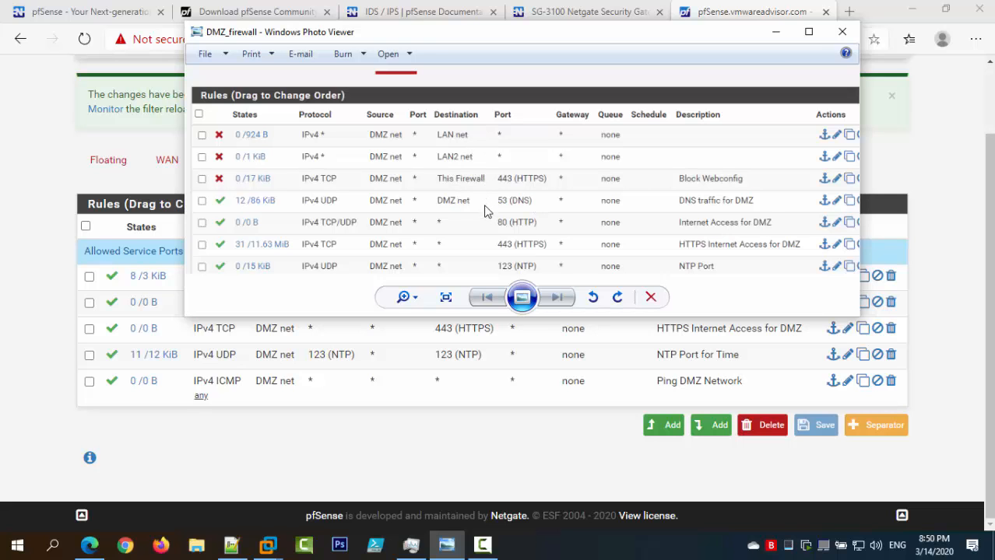
pyautogui.click(777, 37)
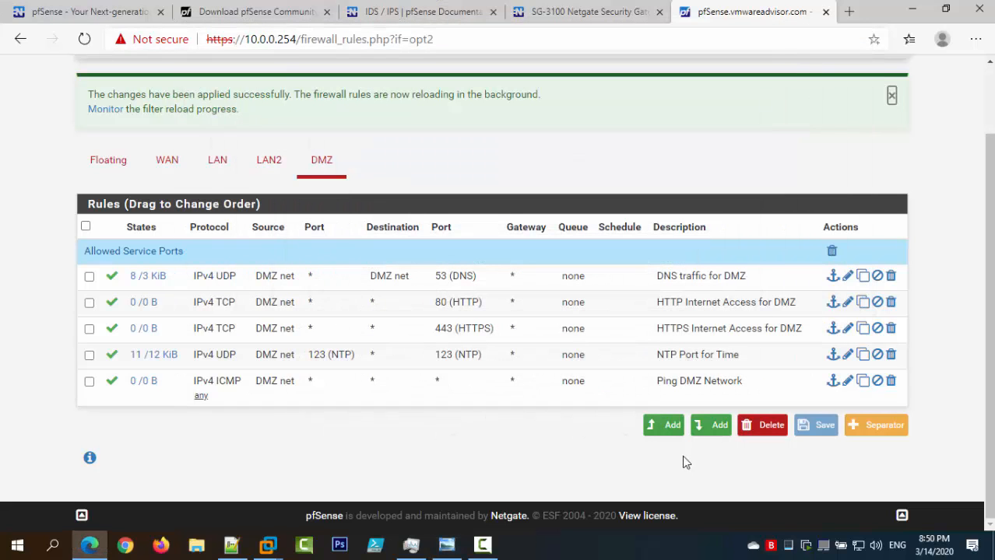
# Add a new DMZ firewall rule at the top and set its action to Block.
pyautogui.click(662, 429)
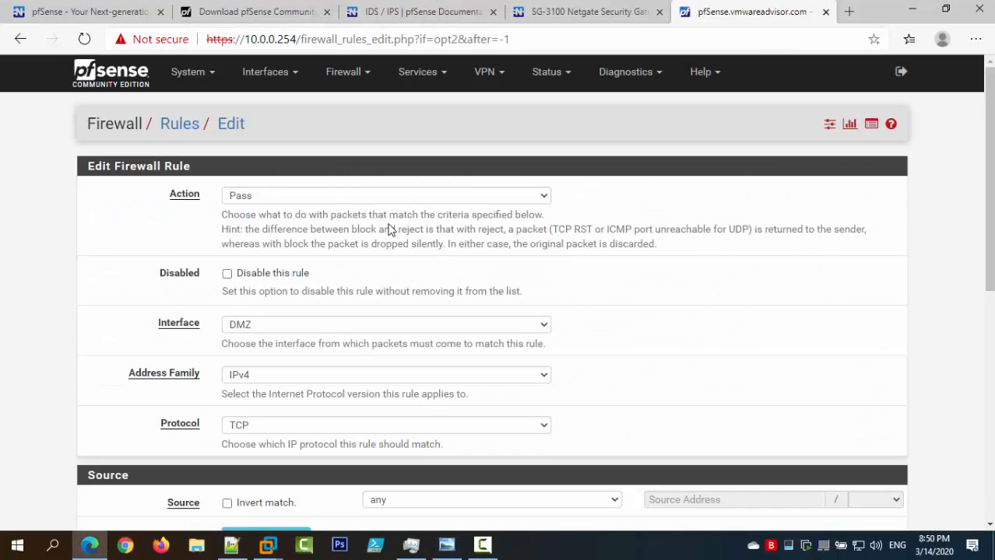
pyautogui.click(374, 198)
pyautogui.click(349, 227)
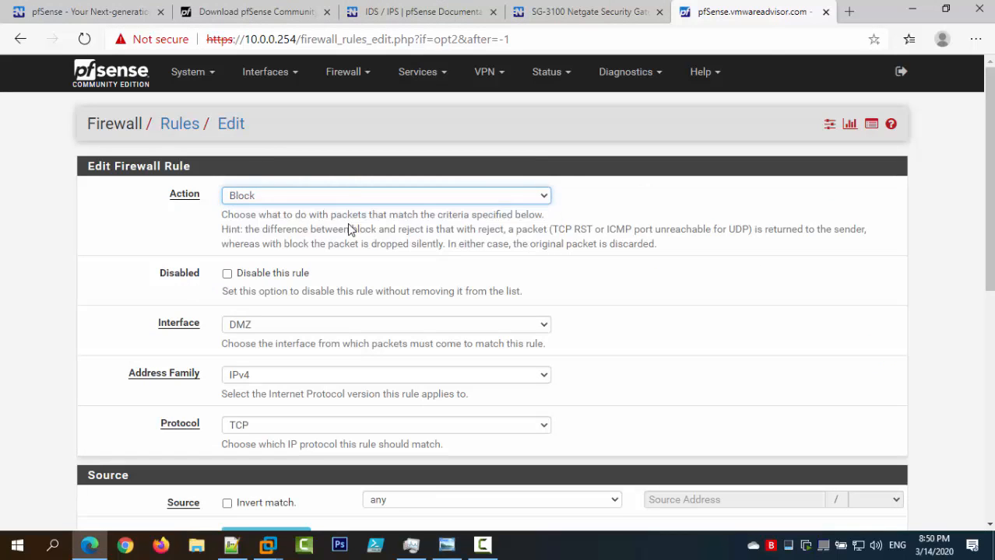
pyautogui.click(346, 197)
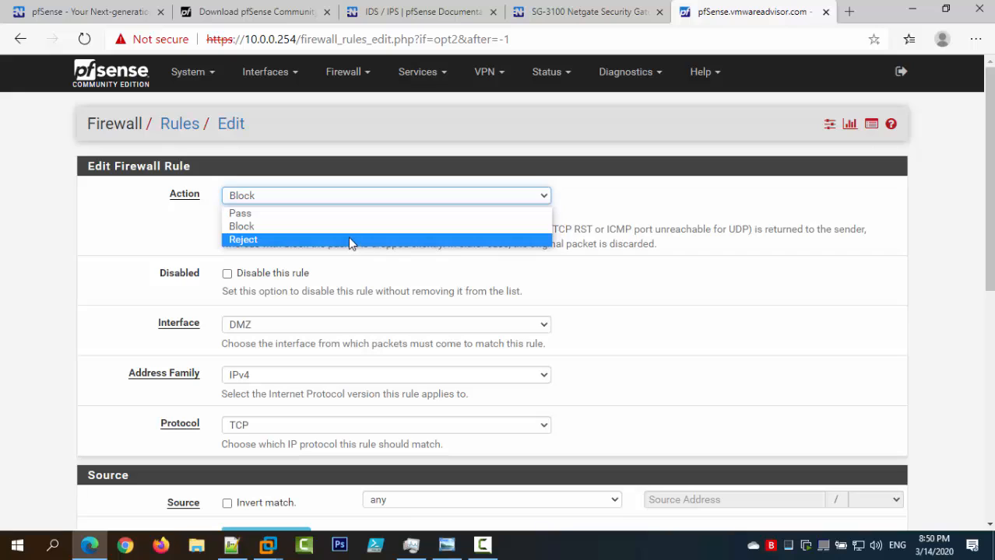
# Set the new DMZ rule's action to Block and keep TCP as its protocol.
pyautogui.click(361, 227)
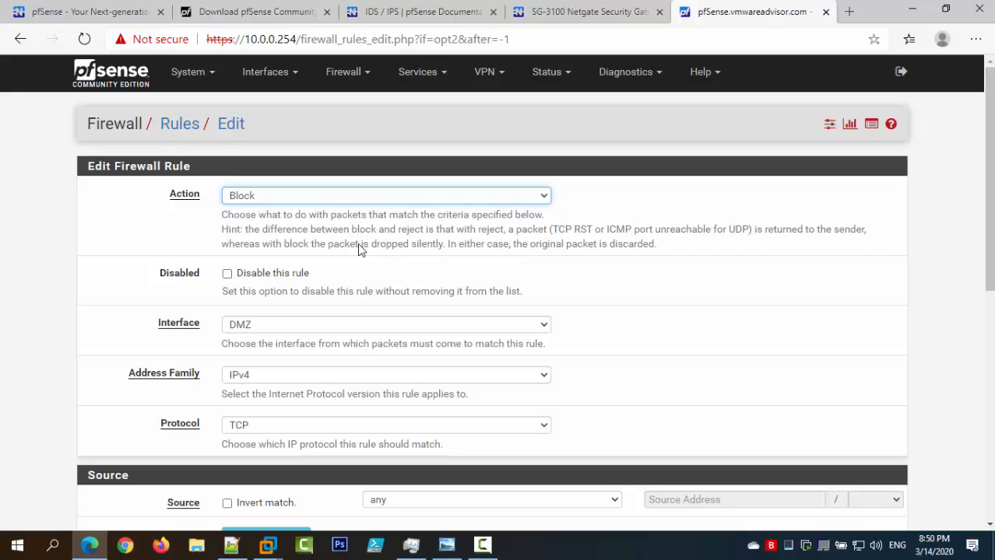
pyautogui.scroll(-2, 403, 276)
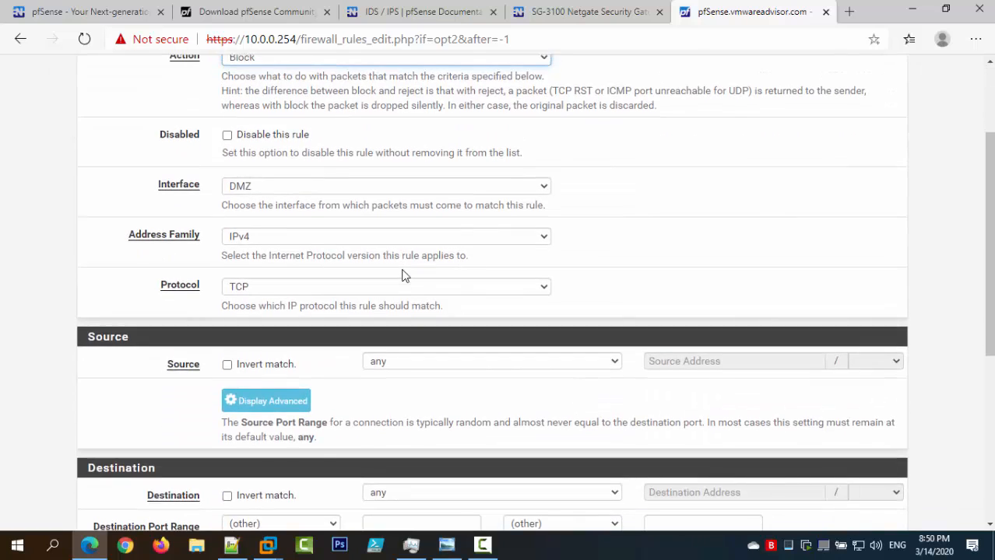
pyautogui.scroll(2, 381, 269)
pyautogui.scroll(-2, 315, 309)
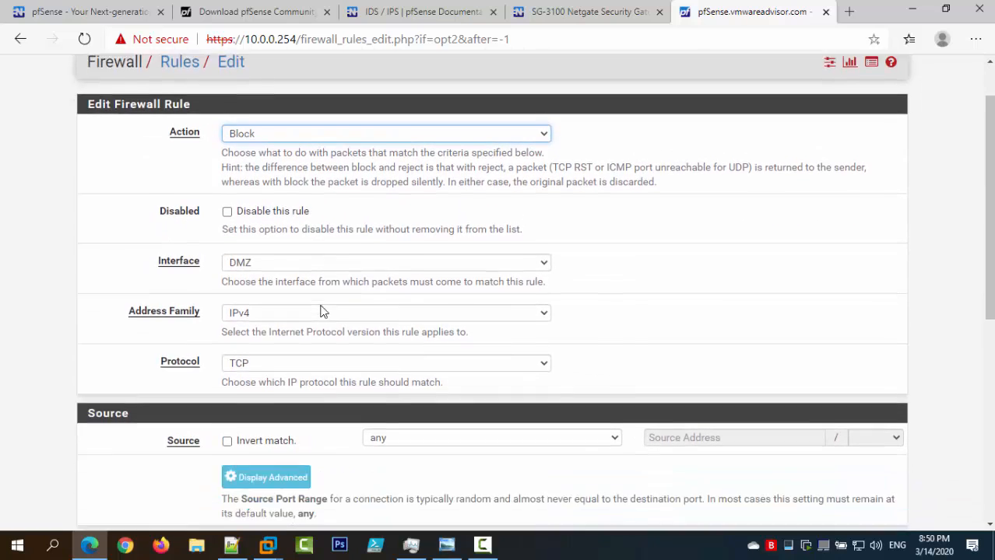
pyautogui.click(285, 284)
pyautogui.click(285, 285)
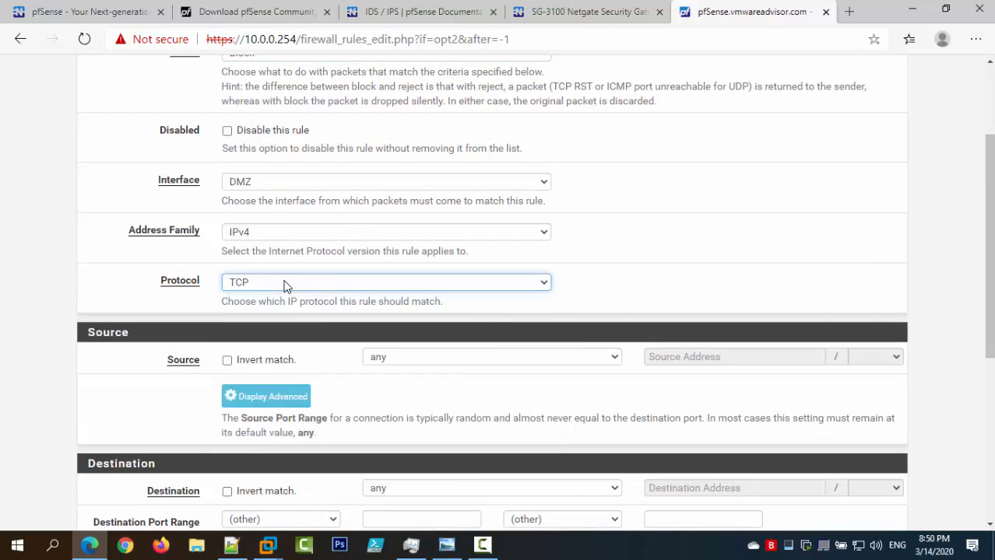
pyautogui.scroll(-2, 360, 260)
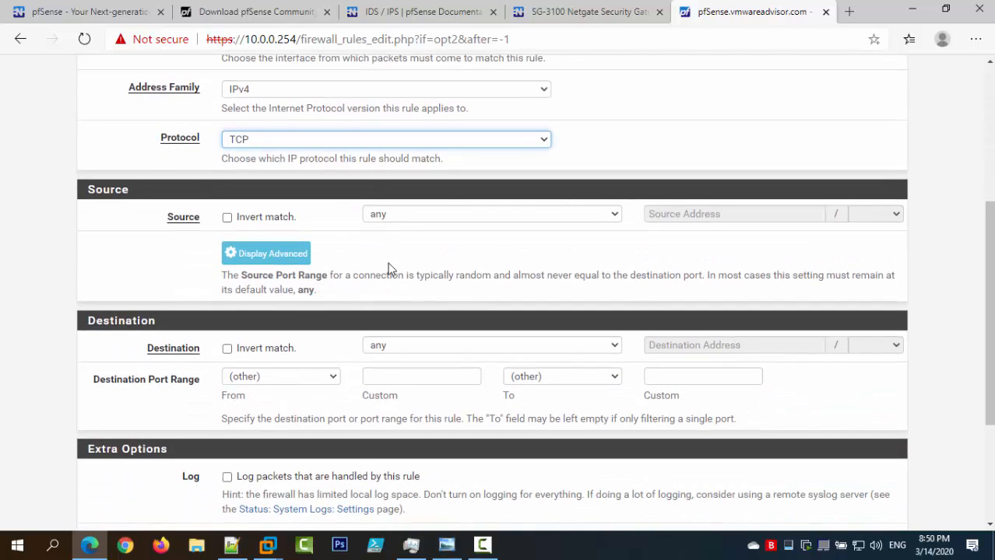
pyautogui.click(446, 545)
pyautogui.click(446, 545)
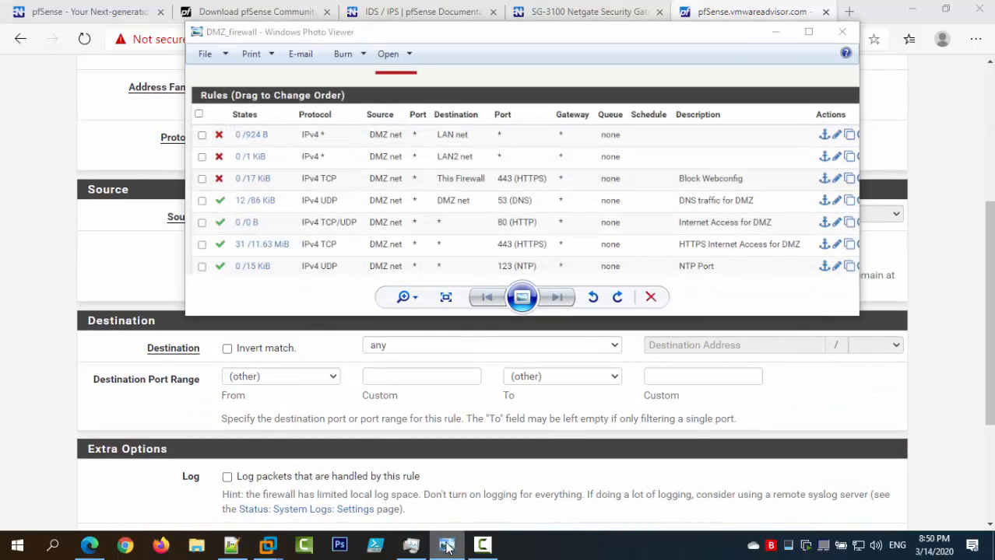
# Block DMZ net to This firewall on HTTPS (443), describe it 'Block Webconfig', and save.
pyautogui.click(387, 216)
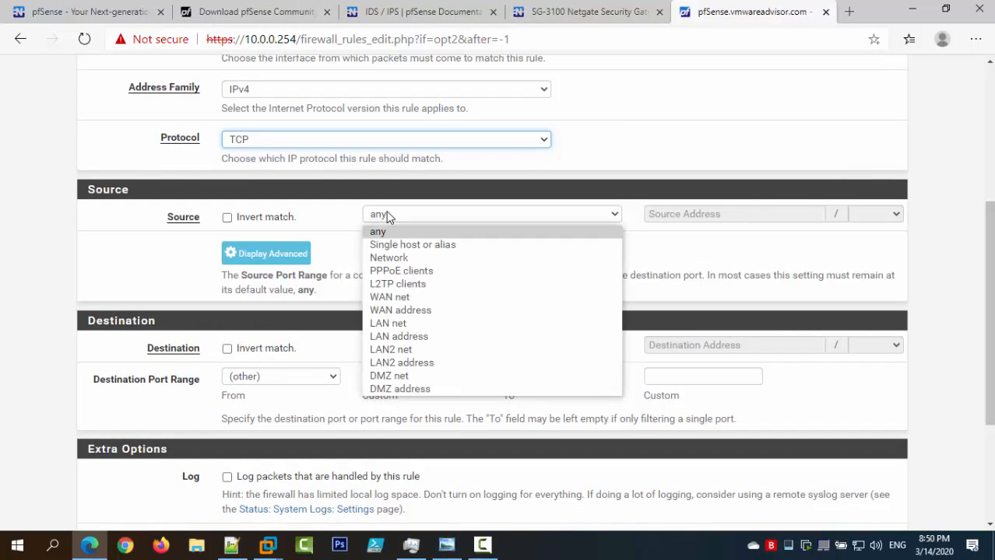
pyautogui.click(417, 376)
pyautogui.click(435, 348)
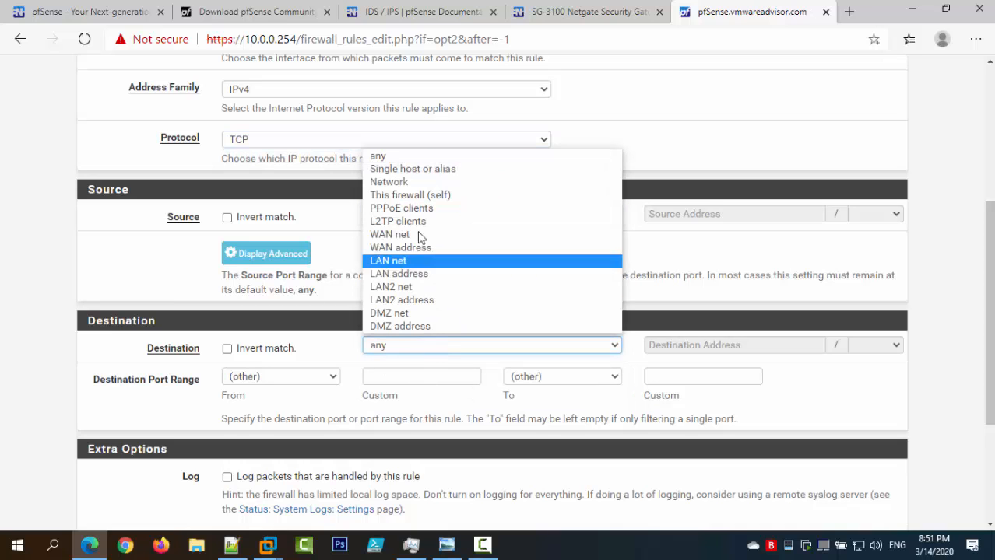
pyautogui.click(456, 202)
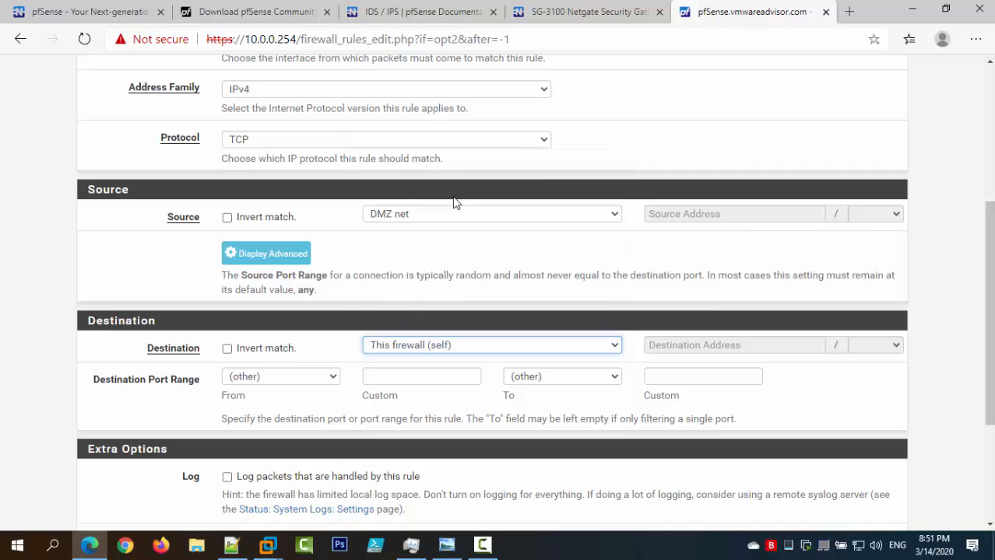
pyautogui.click(321, 377)
pyautogui.click(287, 200)
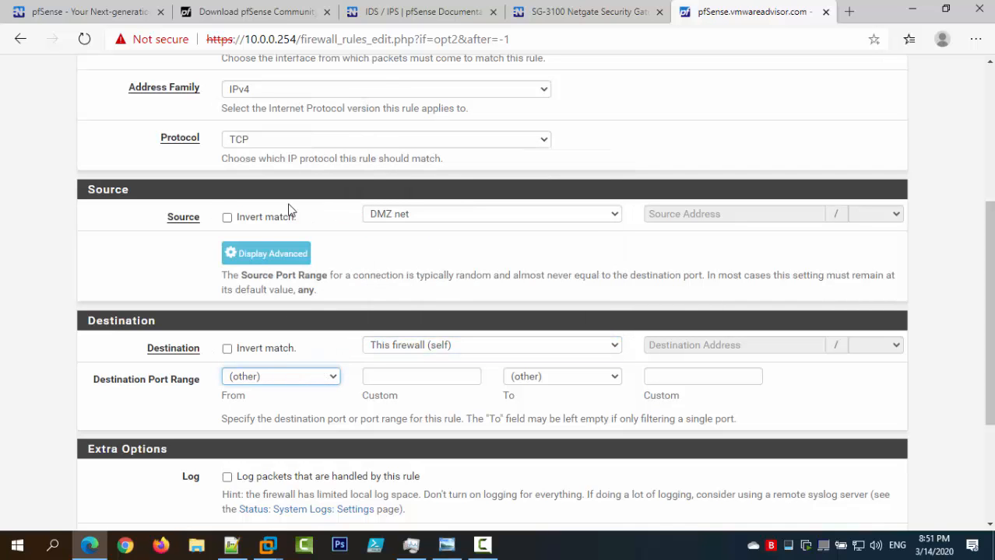
pyautogui.scroll(-3, 498, 376)
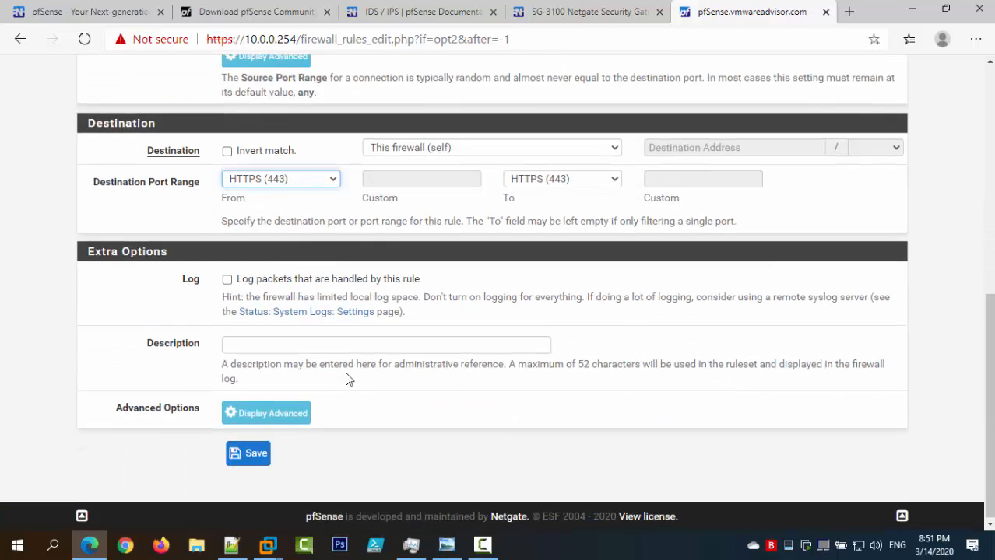
pyautogui.click(294, 349)
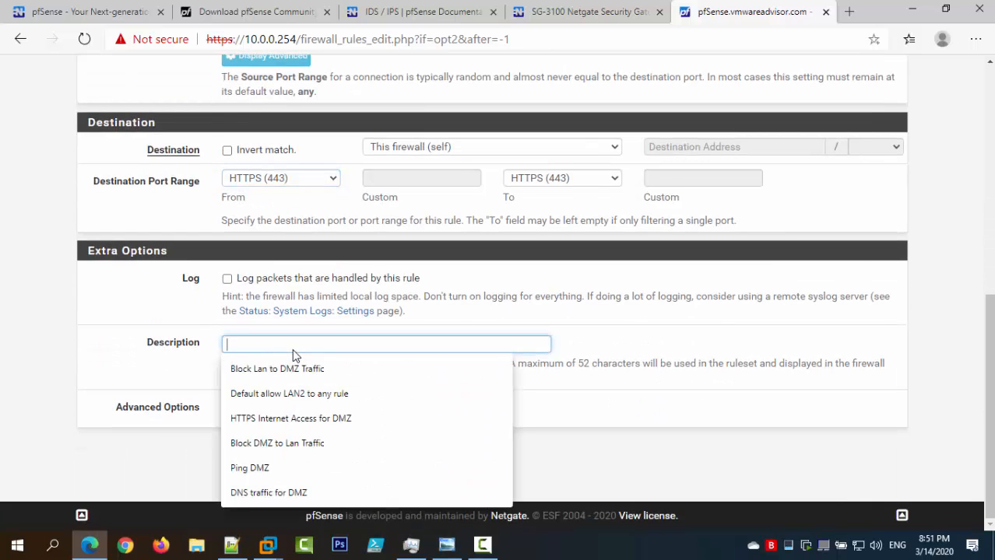
pyautogui.write('Block Webconfig')
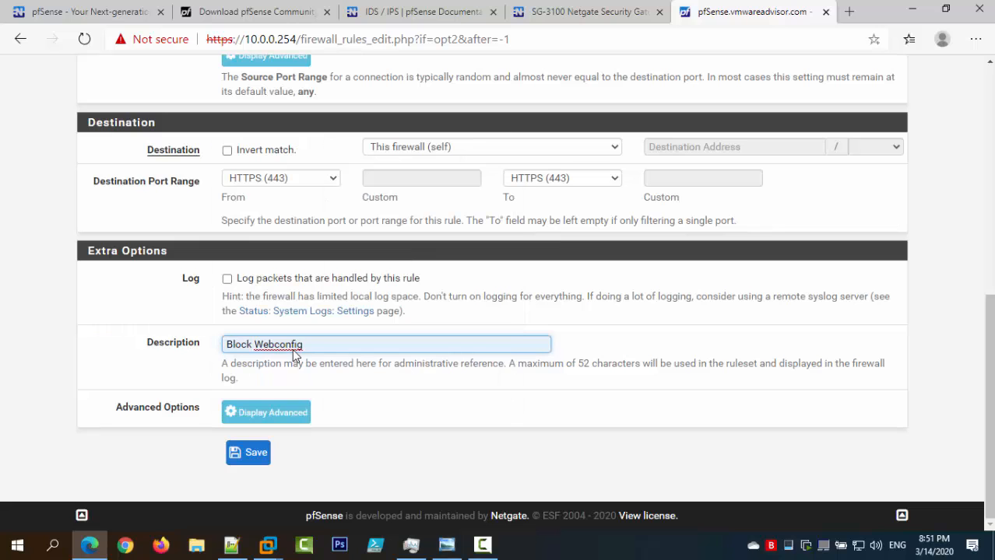
pyautogui.click(249, 453)
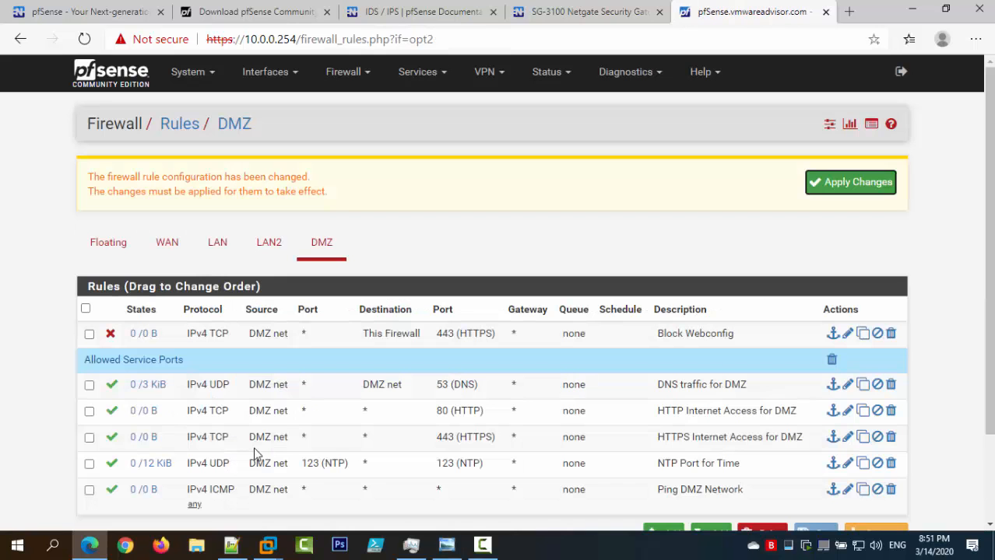
# Add a new top DMZ rule blocking any protocol from DMZ net to LAN net.
pyautogui.scroll(-2, 350, 424)
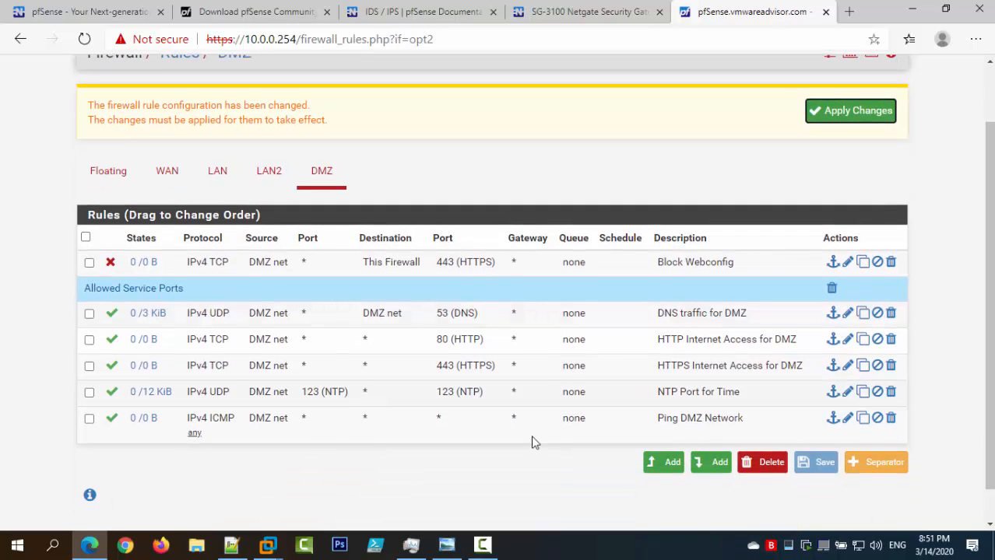
pyautogui.click(673, 462)
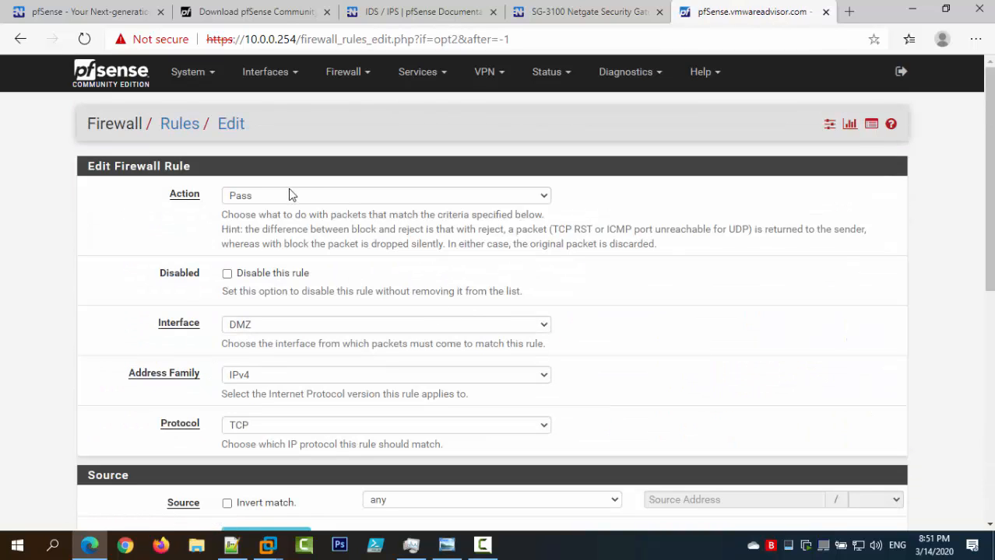
pyautogui.click(288, 193)
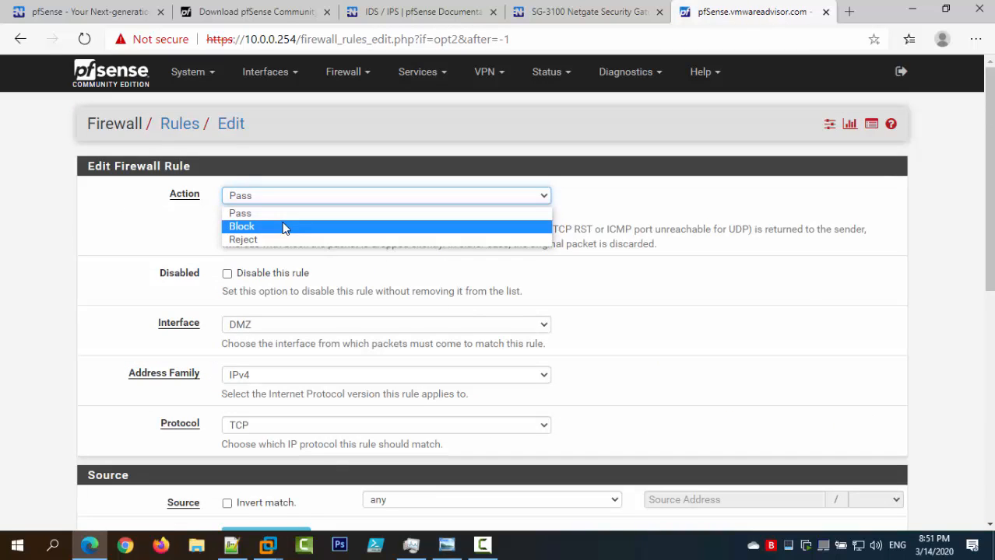
pyautogui.click(282, 227)
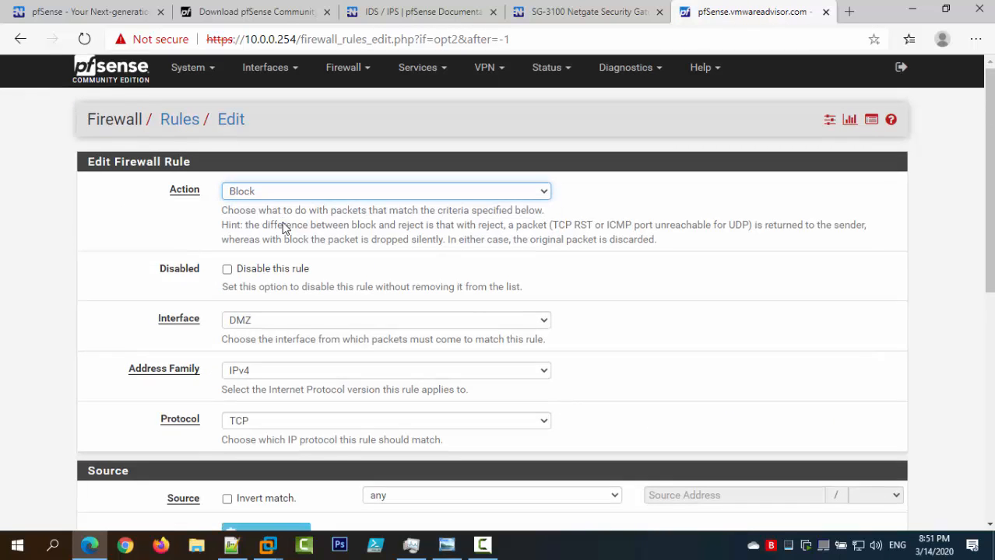
pyautogui.scroll(-2, 284, 228)
pyautogui.click(278, 282)
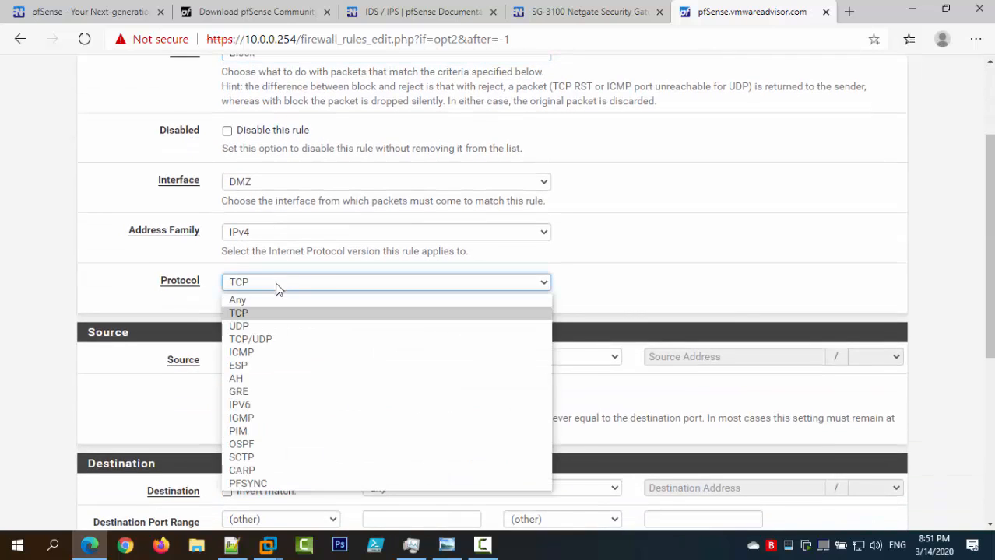
pyautogui.click(278, 299)
pyautogui.scroll(-1, 424, 349)
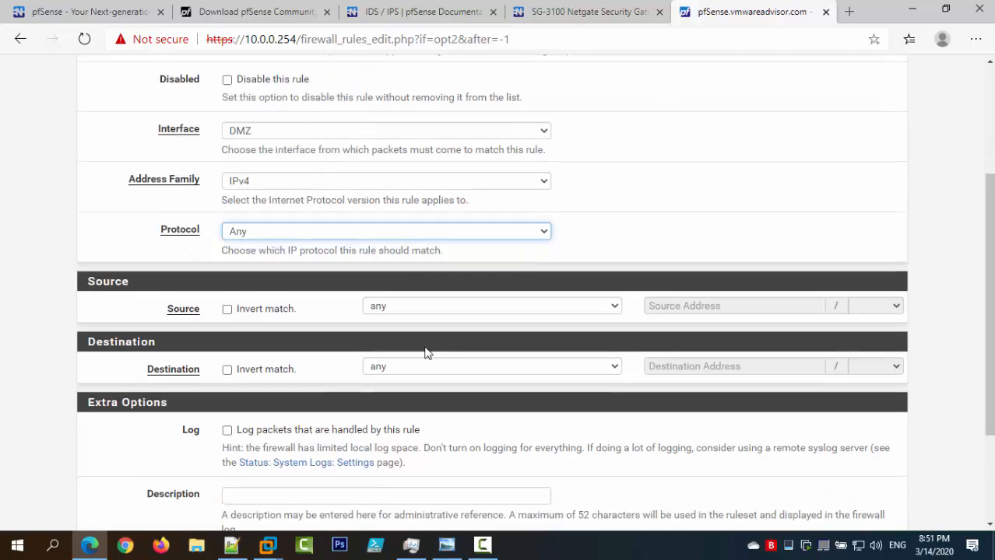
pyautogui.click(398, 296)
pyautogui.click(389, 448)
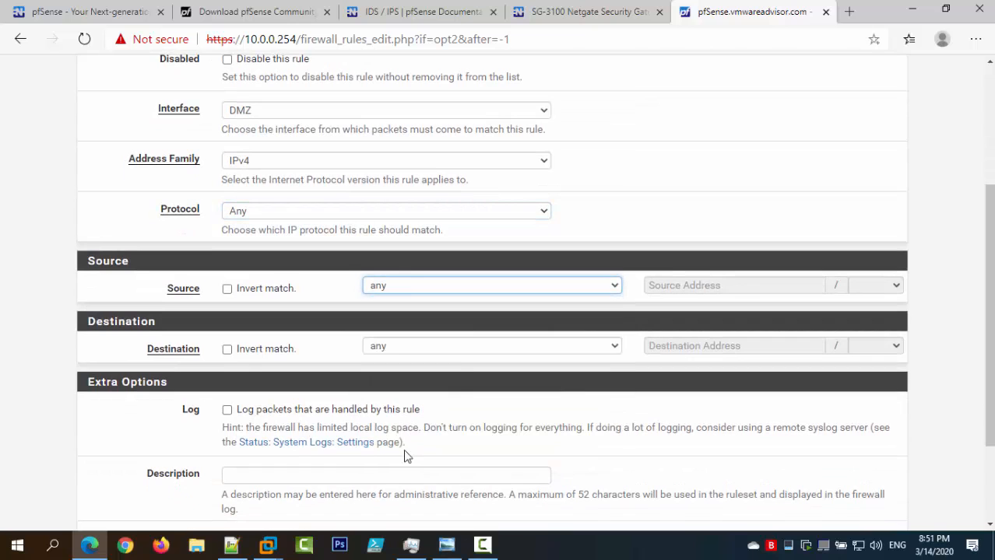
pyautogui.click(397, 345)
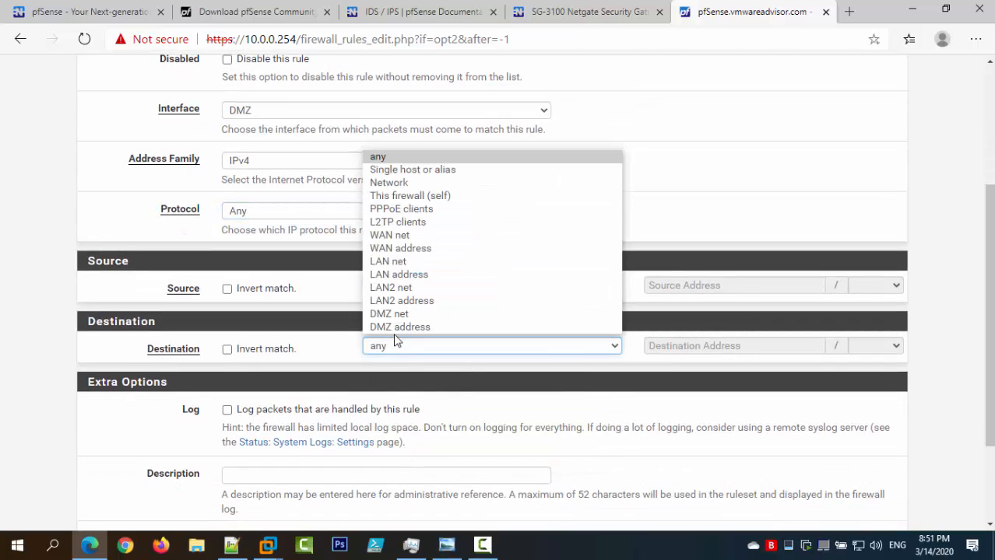
pyautogui.click(407, 263)
# Describe the rule as 'Block DMZ to LAN Traffic' and save it.
pyautogui.scroll(-1, 379, 409)
pyautogui.scroll(-2, 379, 409)
pyautogui.click(354, 348)
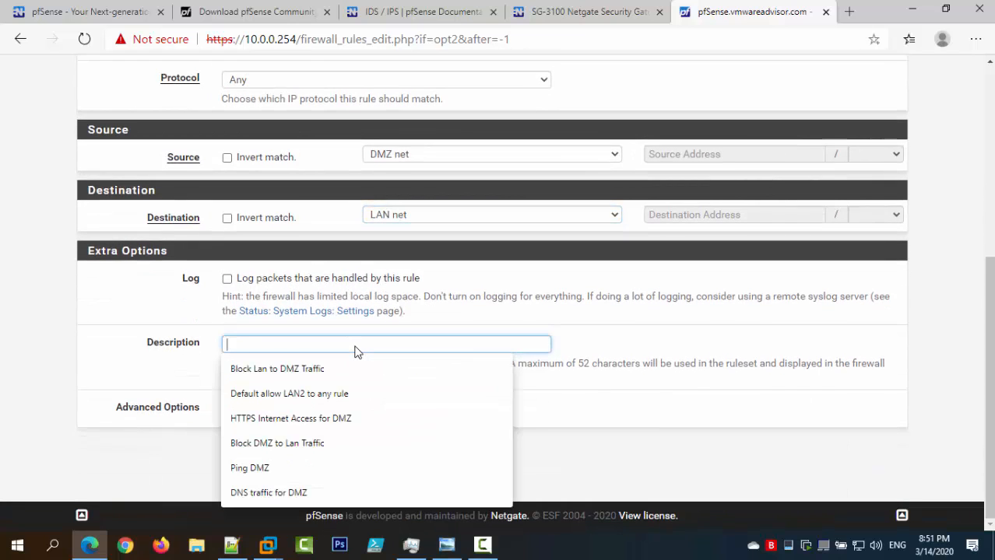
pyautogui.write('Blo')
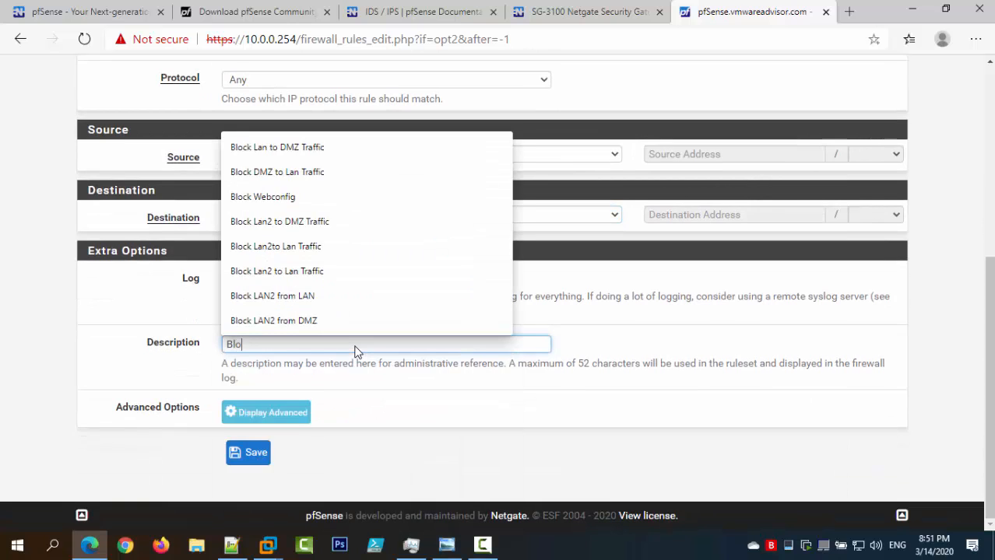
pyautogui.write('ck DMZ')
pyautogui.press('Down')
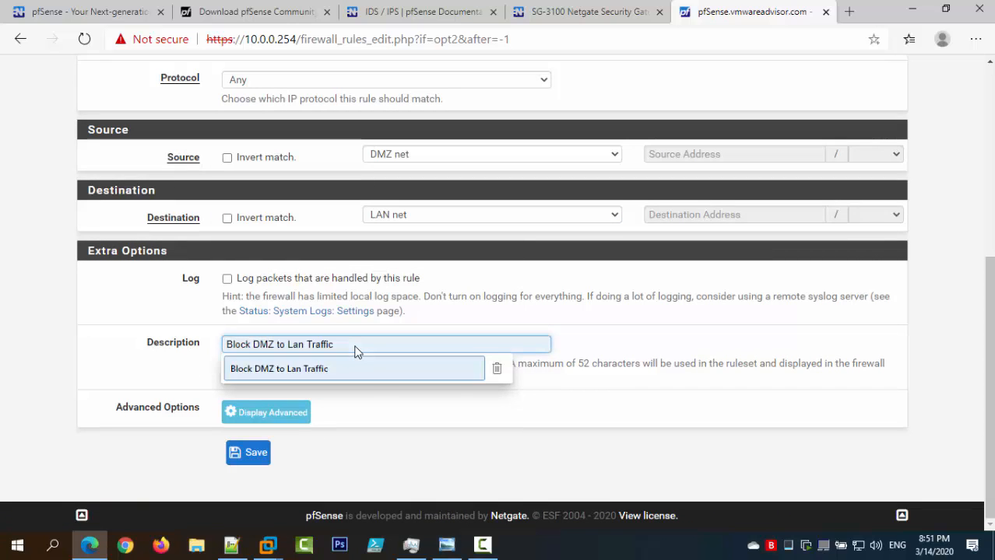
pyautogui.press('Return')
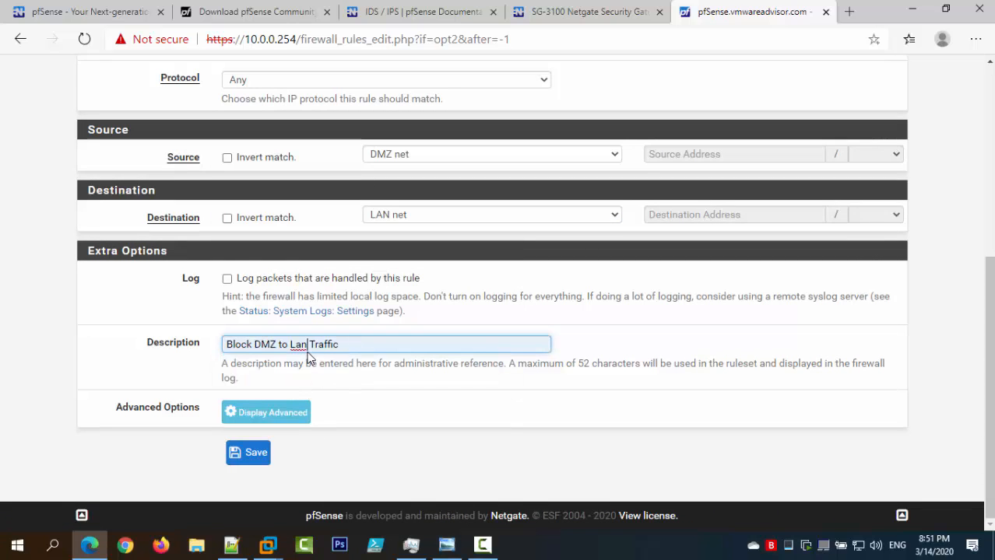
pyautogui.moveTo(308, 350); pyautogui.dragTo(296, 362)
pyautogui.write('LAN')
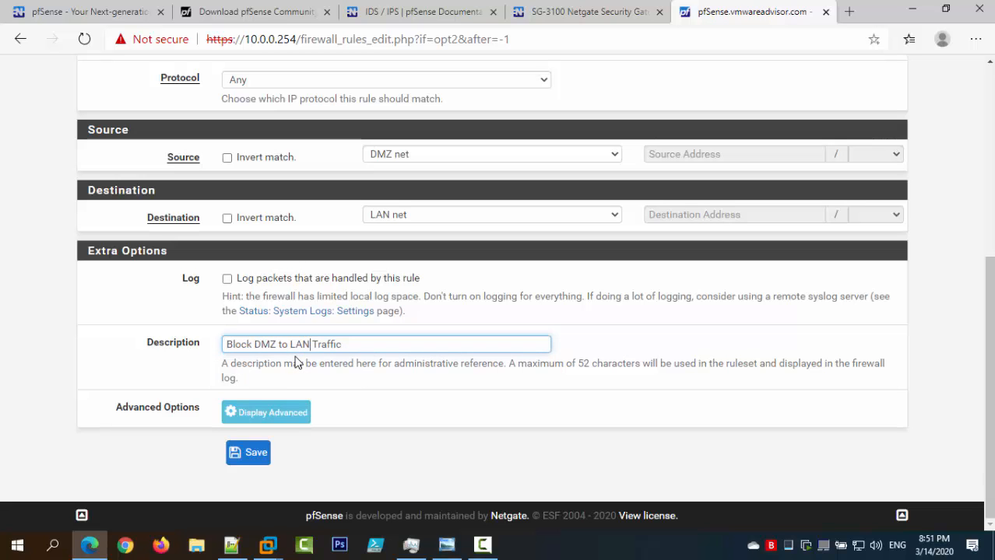
pyautogui.click(248, 450)
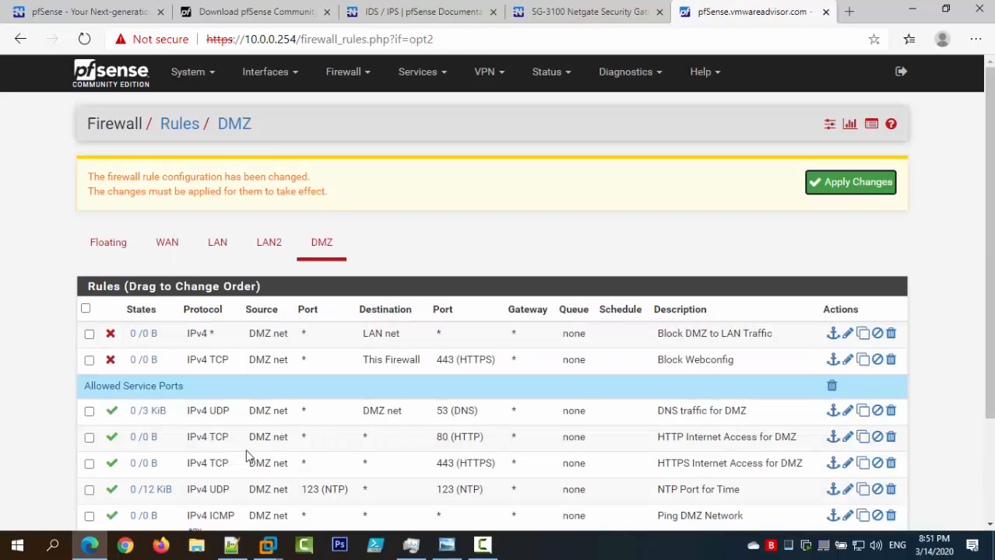
# Duplicate that rule with destination LAN2 net, saved as 'Block DMZ to LAN2 Traffic'.
pyautogui.click(862, 333)
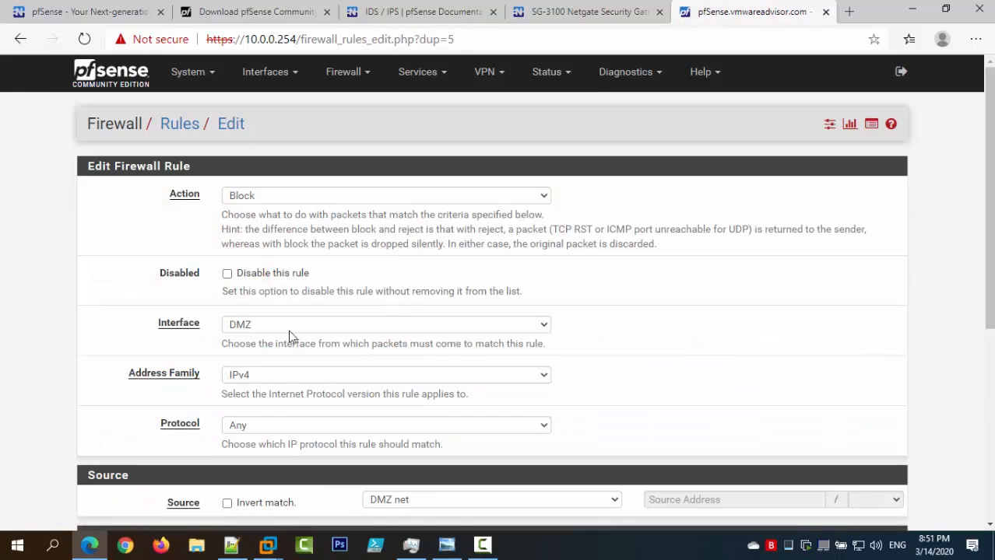
pyautogui.scroll(-4, 292, 342)
pyautogui.click(408, 278)
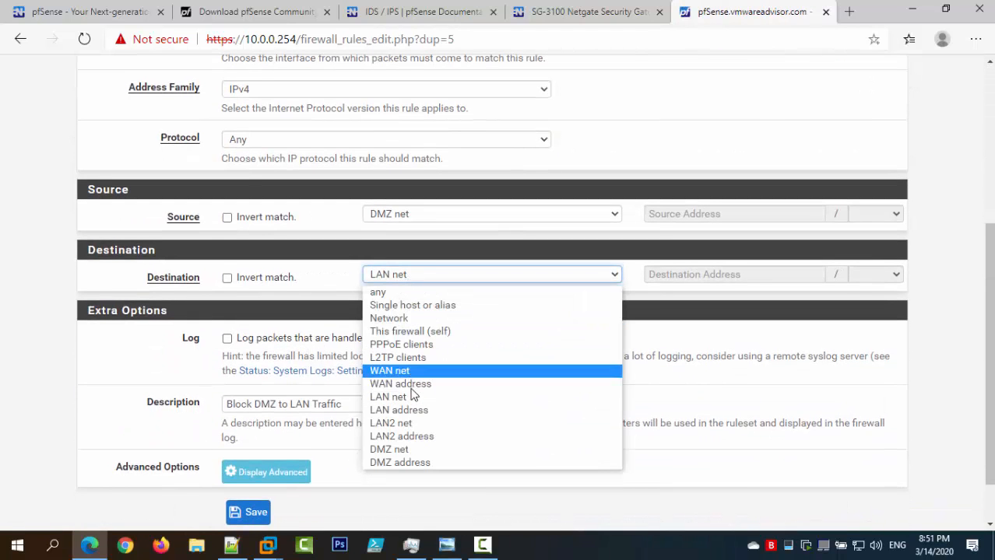
pyautogui.click(412, 424)
pyautogui.scroll(-2, 399, 289)
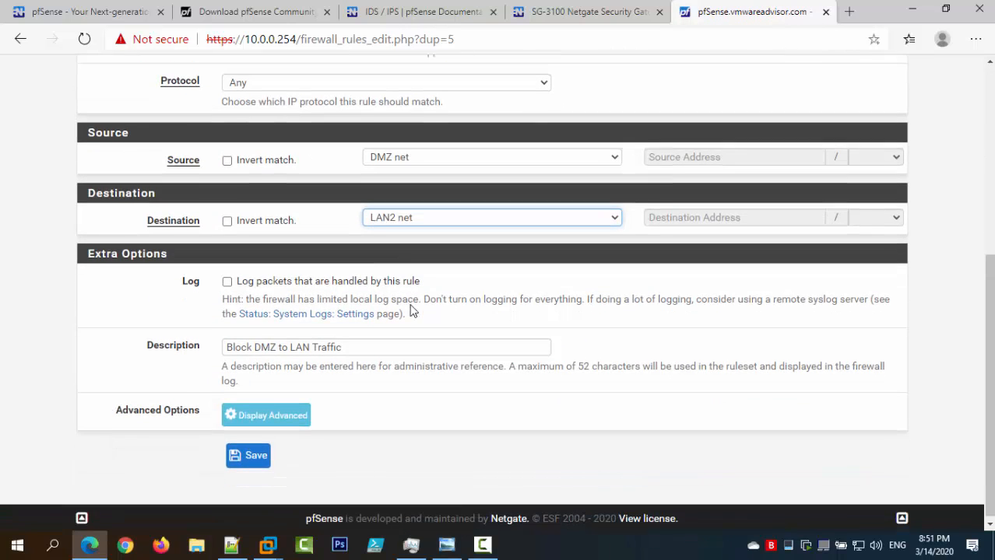
pyautogui.click(312, 348)
pyautogui.write('2')
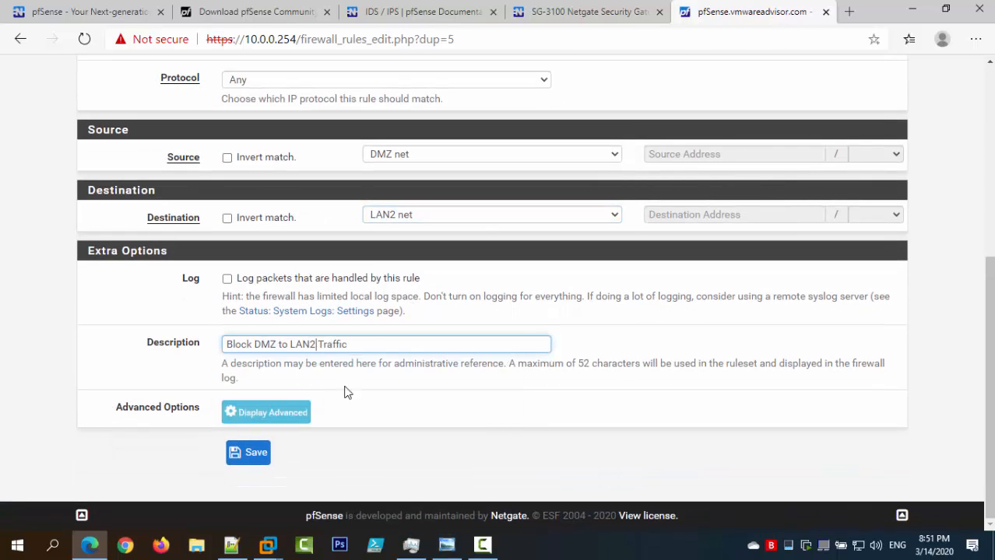
pyautogui.click(253, 453)
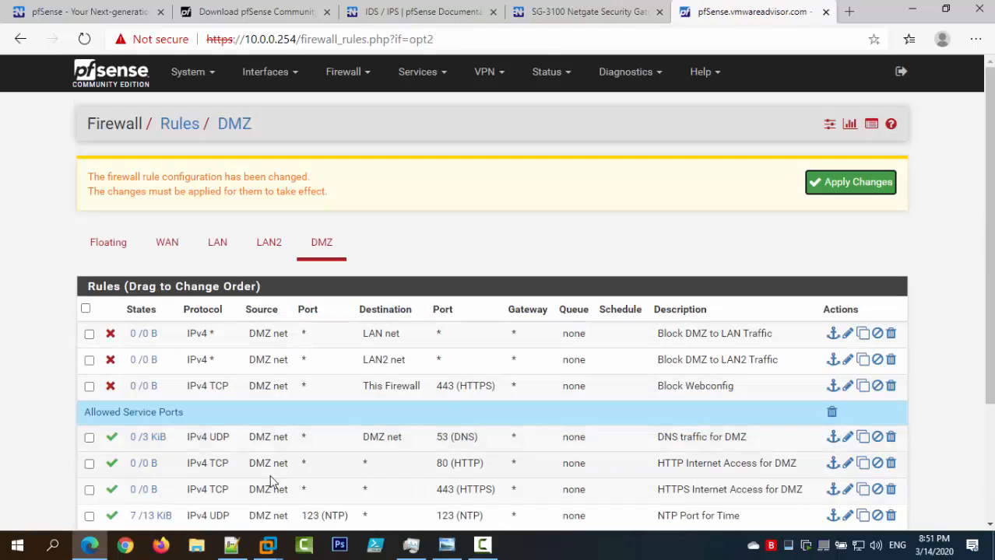
# Add a 'Blocked Services and Network Connections' separator above the block rules and save the order.
pyautogui.scroll(-2, 724, 234)
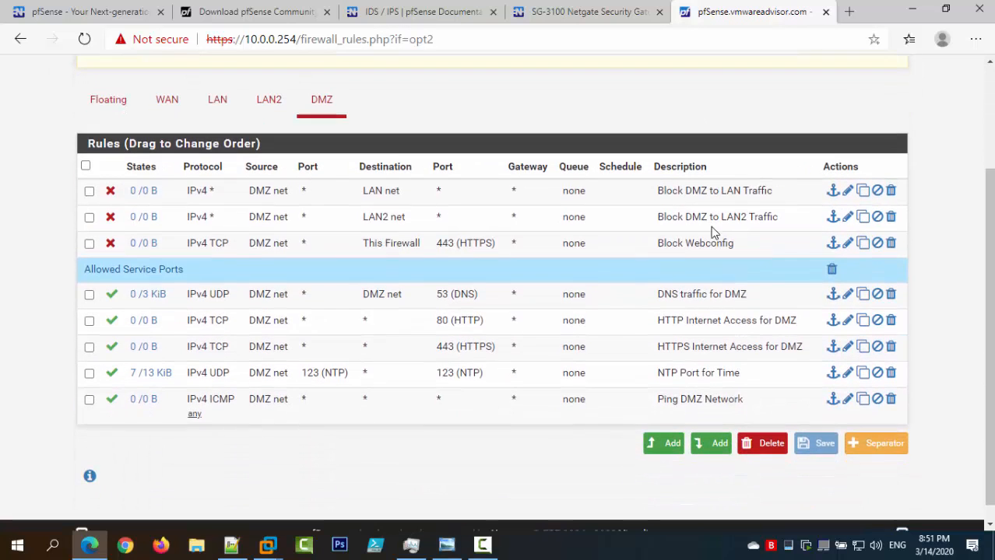
pyautogui.scroll(1, 836, 90)
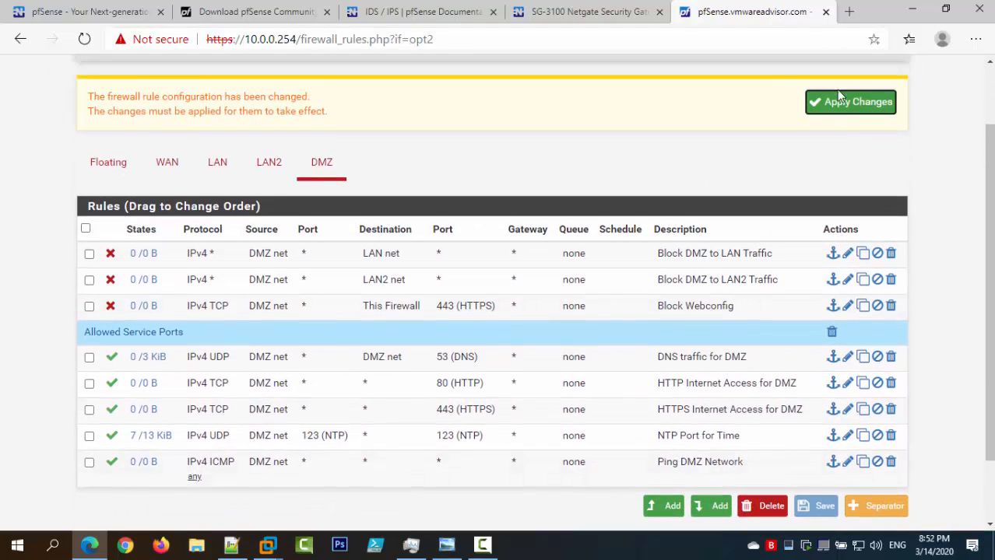
pyautogui.click(873, 515)
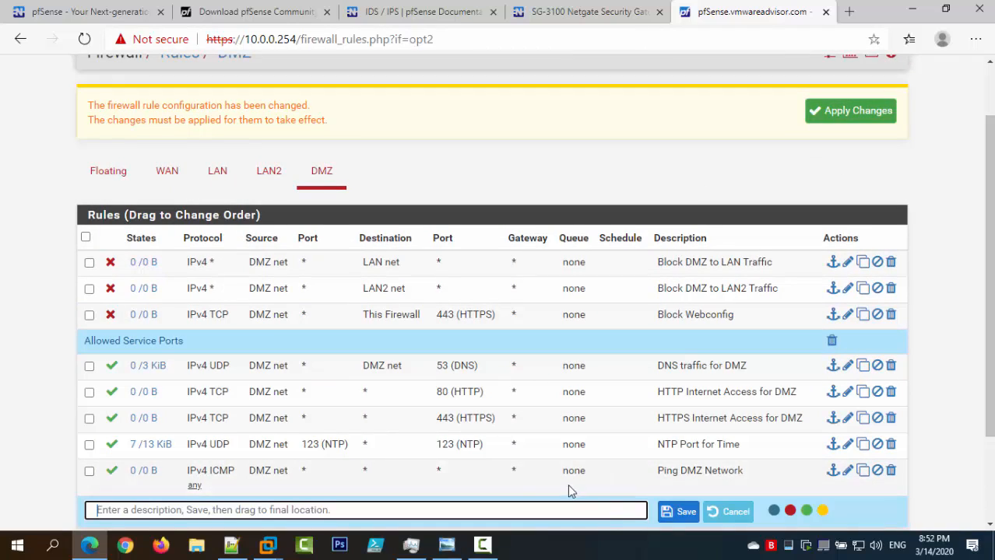
pyautogui.scroll(-1, 792, 515)
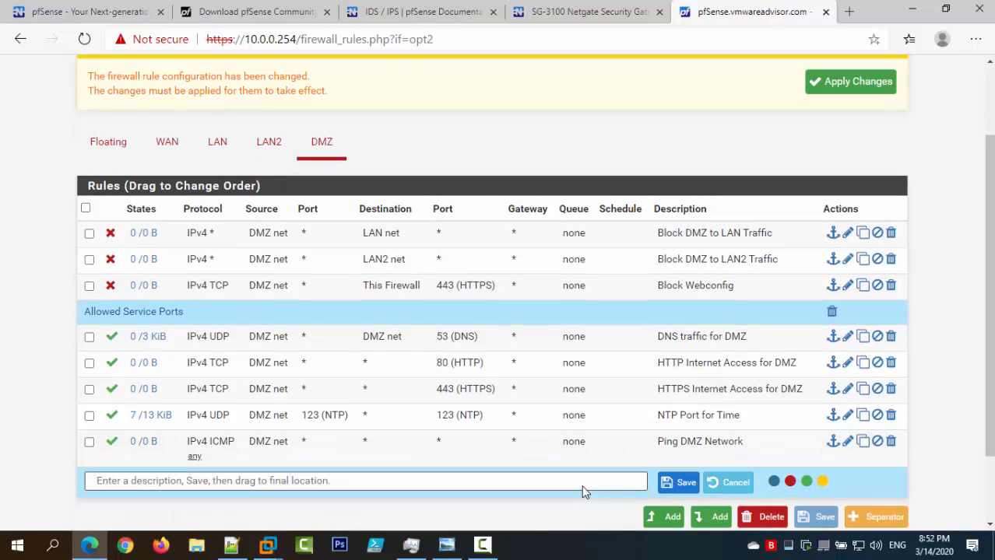
pyautogui.write('Bloclk')
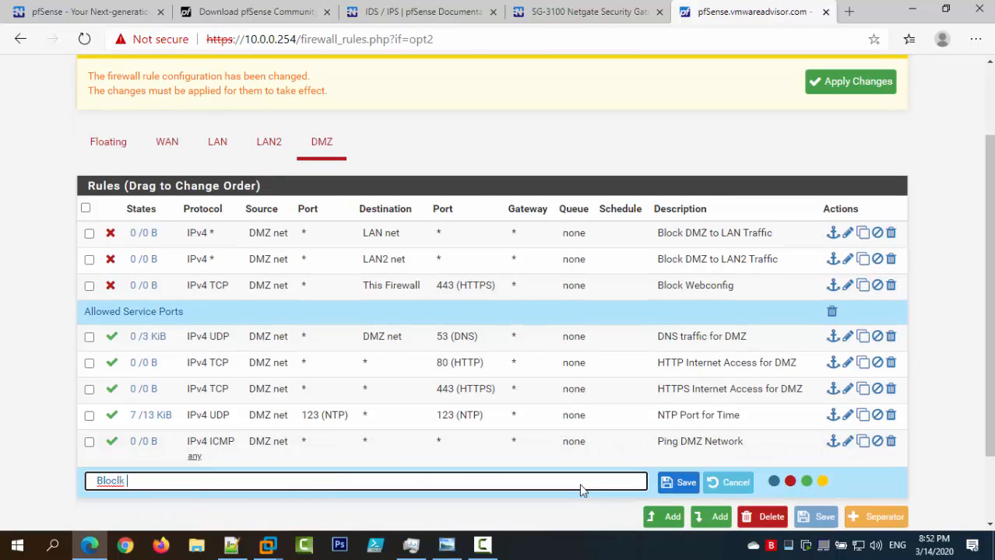
pyautogui.write('k')
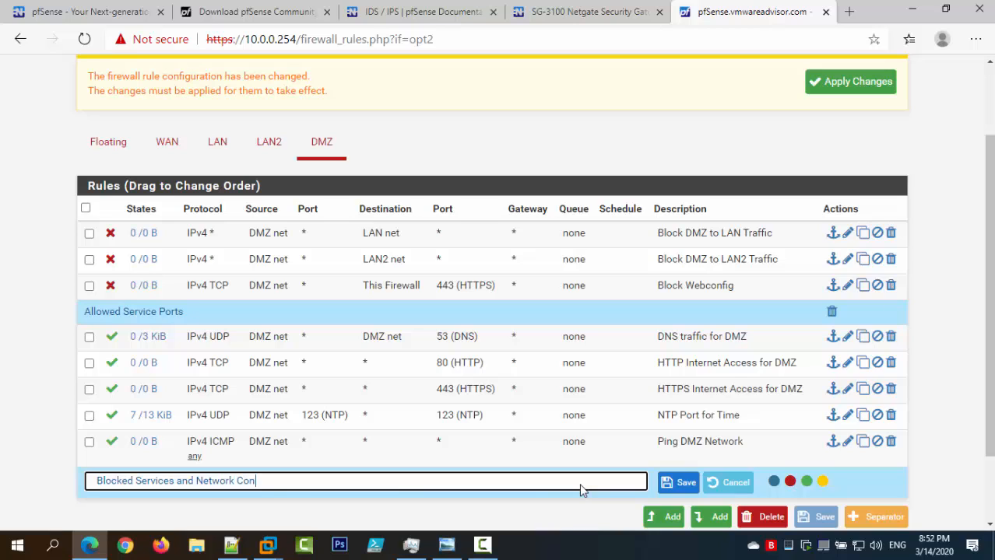
pyautogui.click(674, 483)
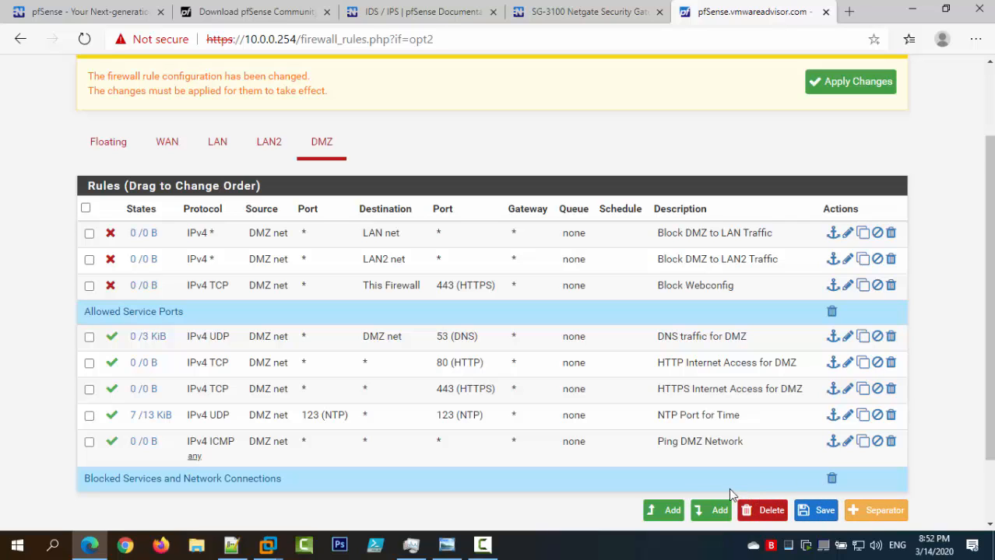
pyautogui.moveTo(729, 488); pyautogui.dragTo(719, 188)
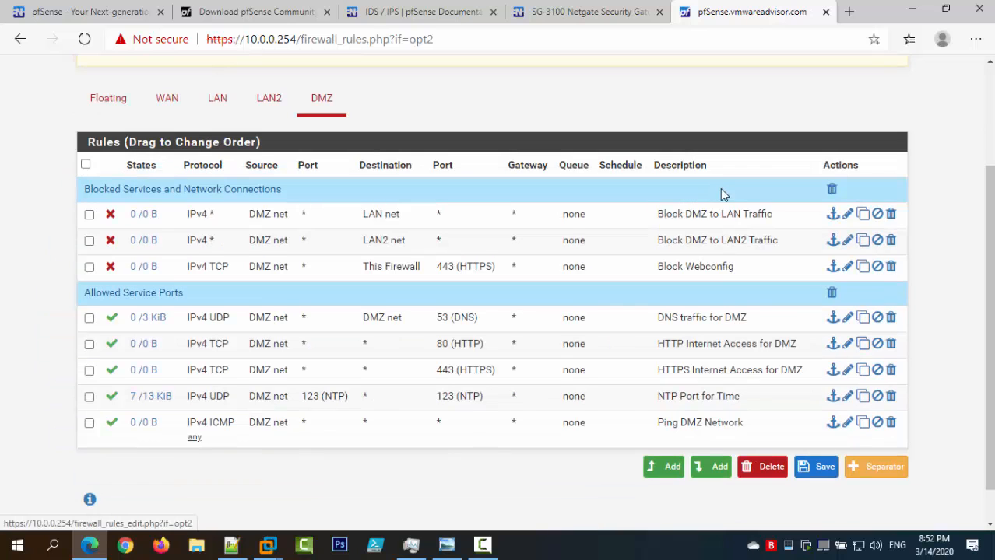
pyautogui.click(822, 471)
# Put a red 'Block Services and Network Connections' separator at the top, delete the old blue one, and save.
pyautogui.scroll(-1, 697, 353)
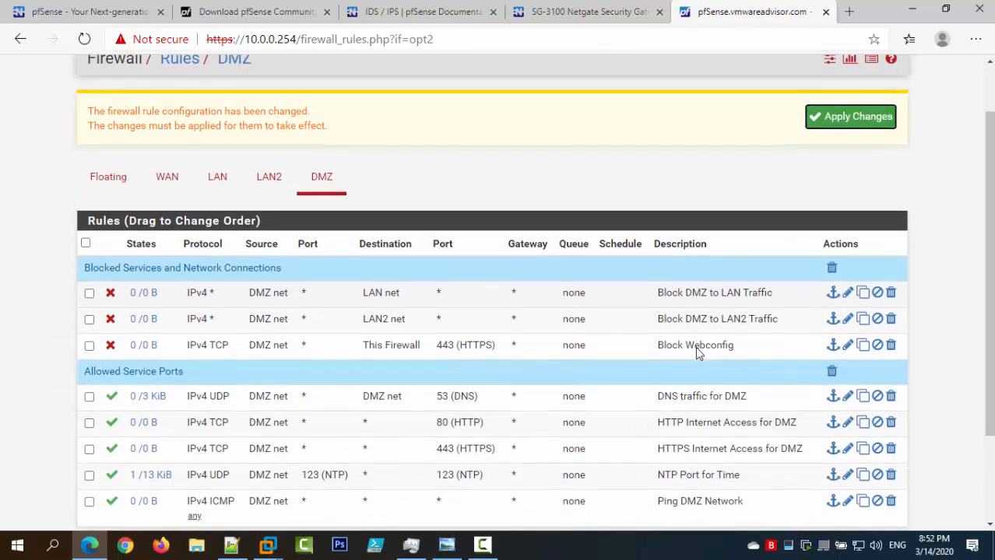
pyautogui.scroll(-2, 696, 350)
pyautogui.click(854, 472)
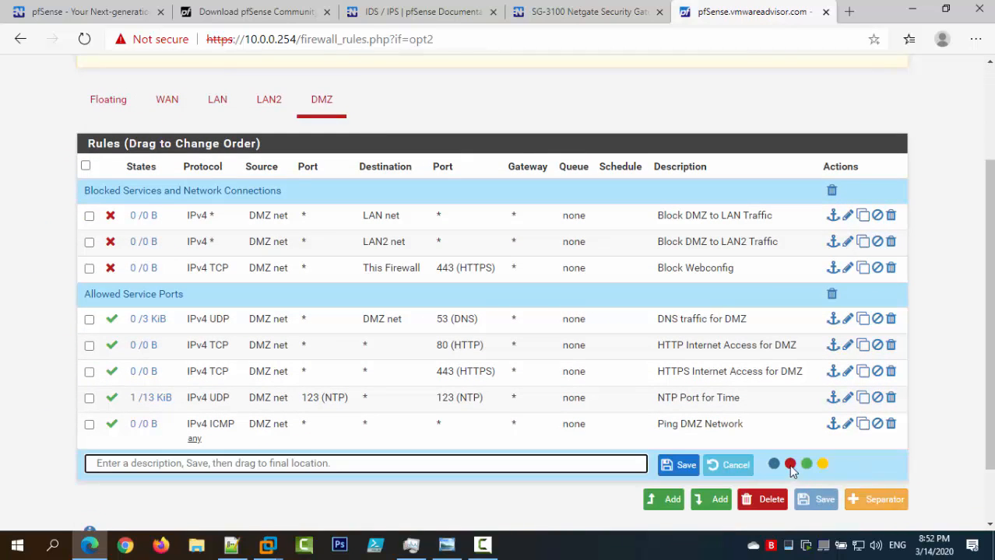
pyautogui.click(790, 465)
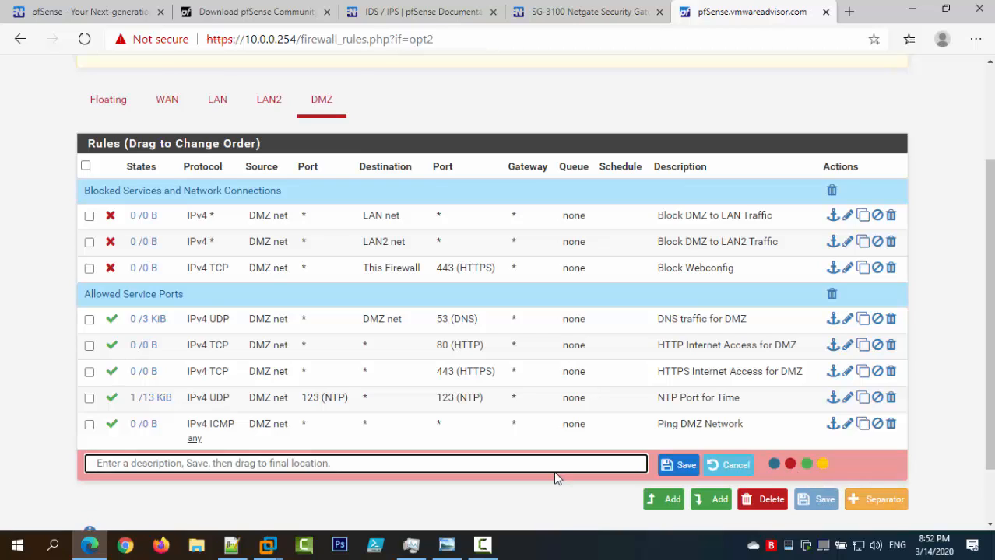
pyautogui.write('Blo')
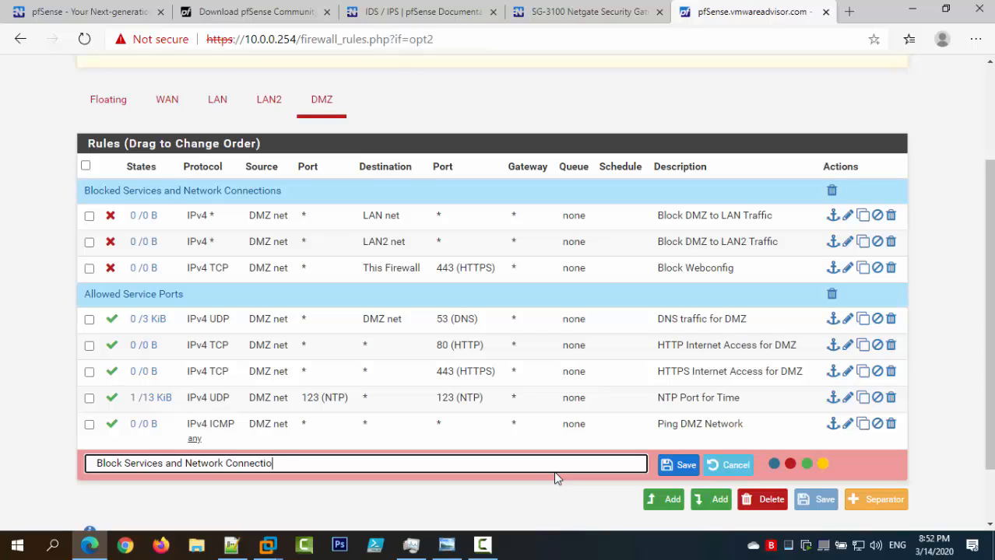
pyautogui.click(663, 467)
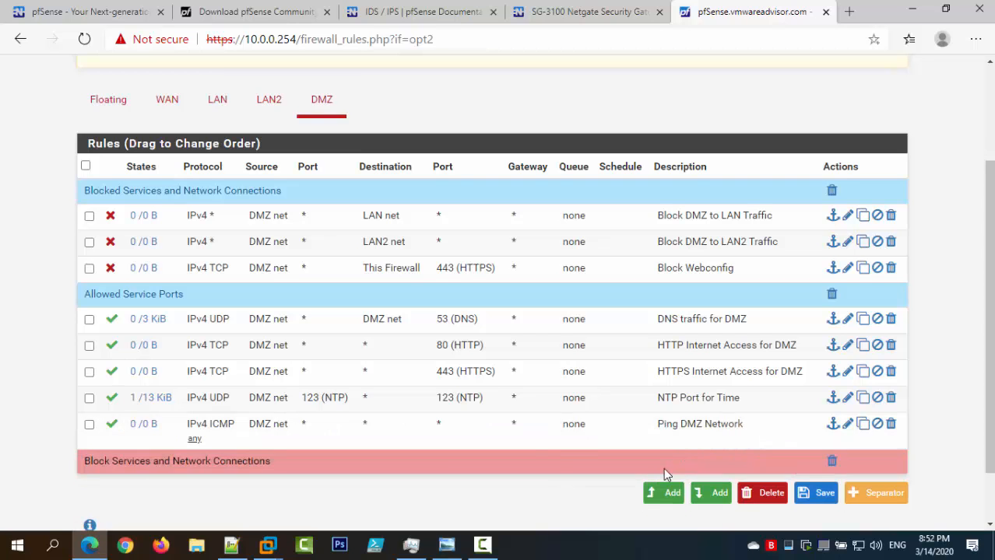
pyautogui.moveTo(554, 451); pyautogui.dragTo(560, 177)
pyautogui.click(831, 201)
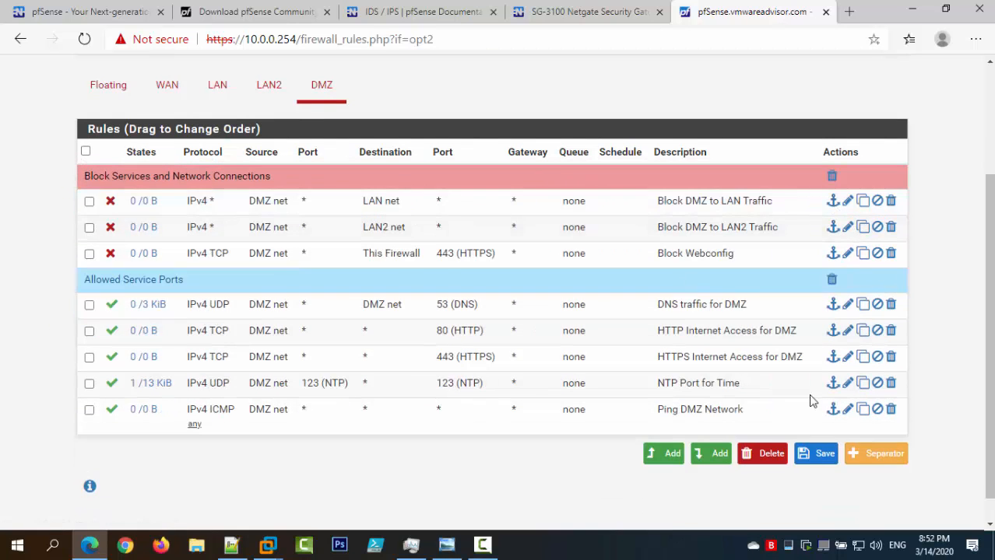
pyautogui.click(825, 453)
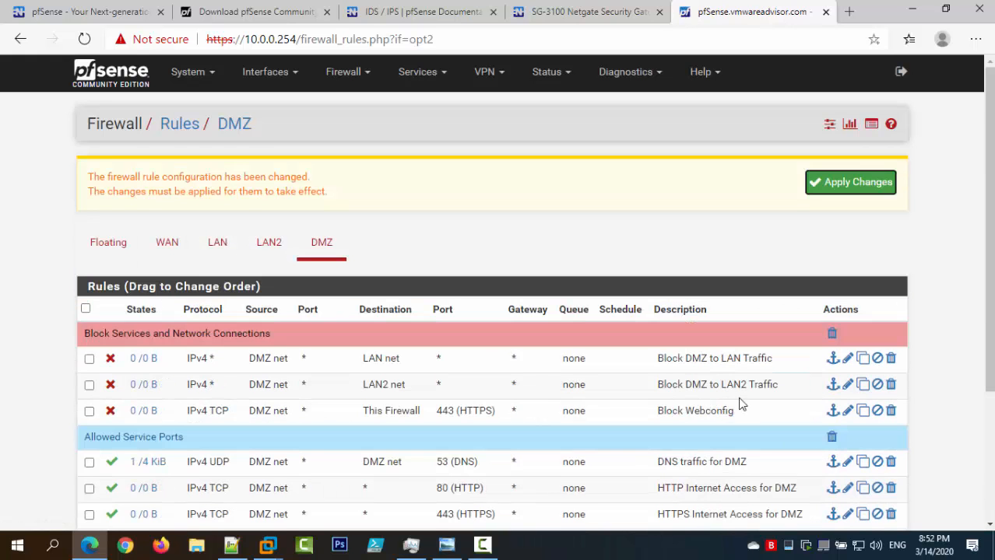
# Apply the firewall rule changes and bring up the DMZ_firewall reference screenshot.
pyautogui.scroll(-2, 741, 389)
pyautogui.click(853, 110)
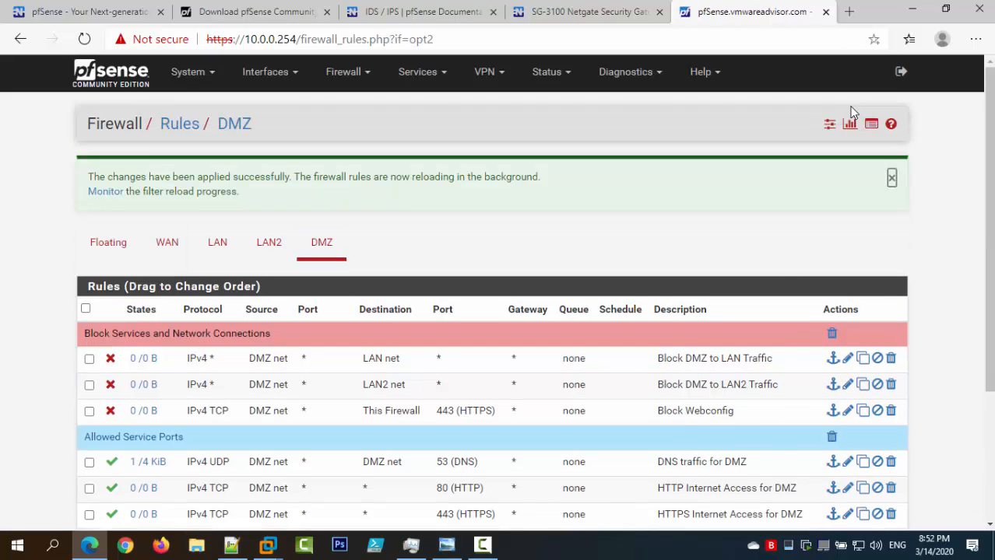
pyautogui.scroll(-1, 918, 187)
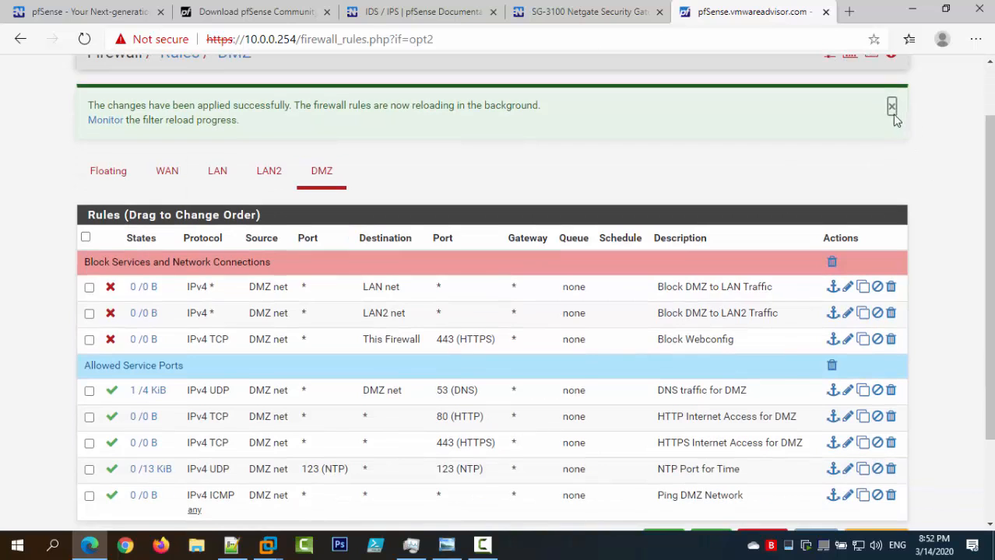
pyautogui.click(892, 107)
pyautogui.click(446, 545)
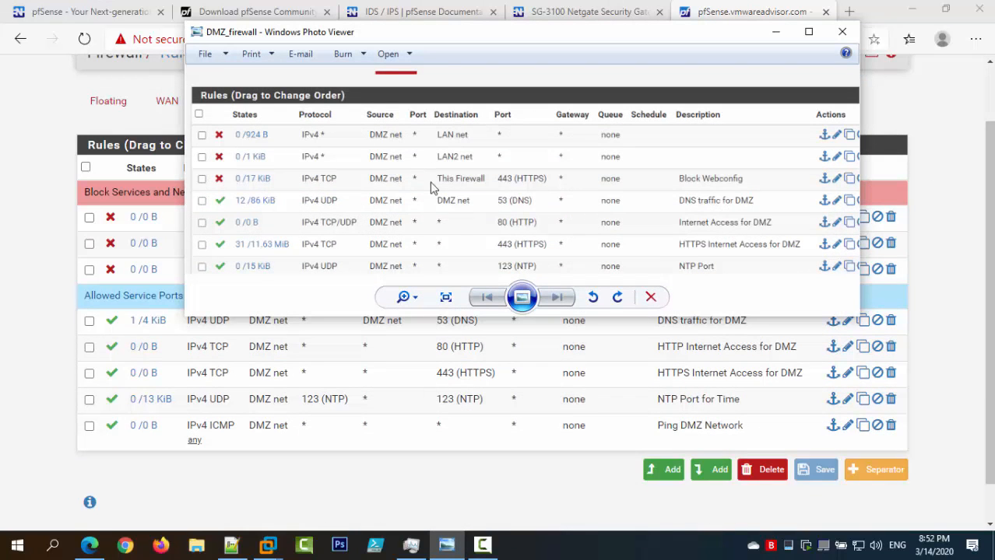
# Close the DMZ_firewall screenshot and hide the PFSense Firewall notes to reach the rules page.
pyautogui.scroll(-2, 436, 224)
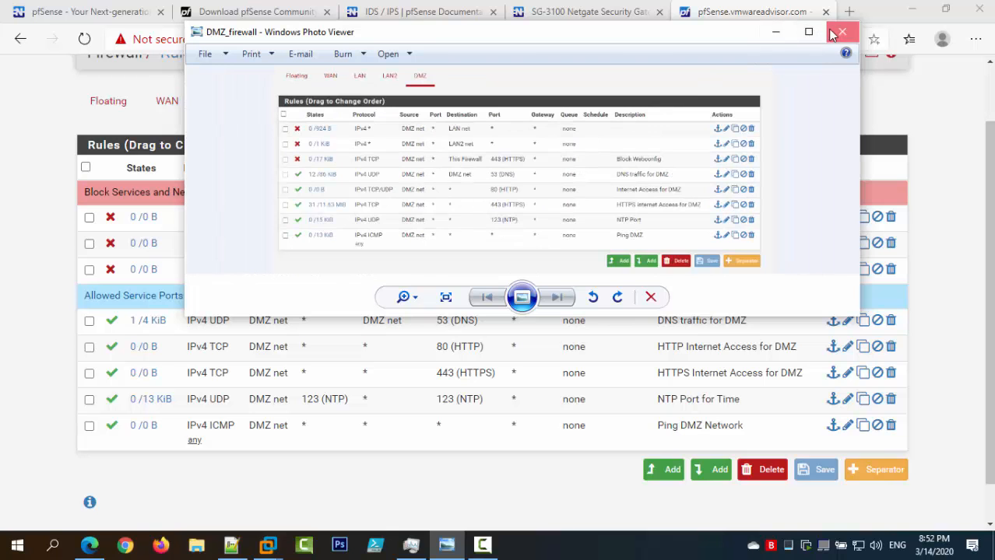
pyautogui.click(842, 31)
pyautogui.click(231, 545)
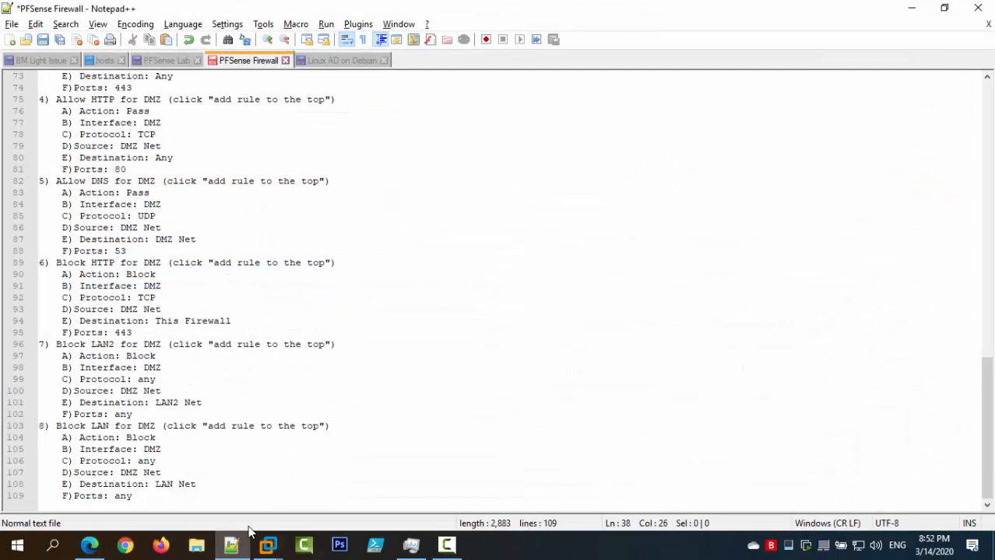
pyautogui.click(231, 544)
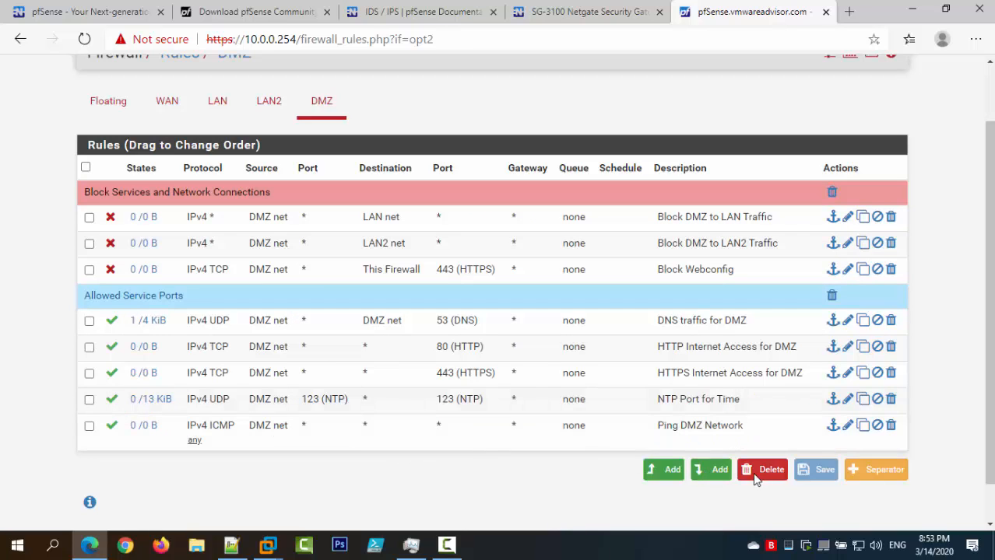
# Add a green 'Internet Access' separator between the DNS and HTTP rules.
pyautogui.click(854, 472)
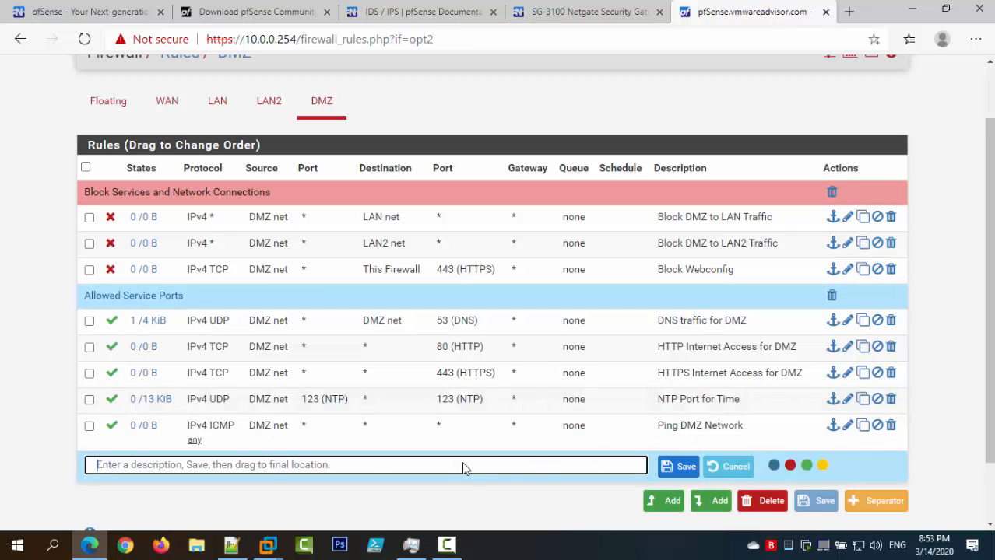
pyautogui.write('Internet Access')
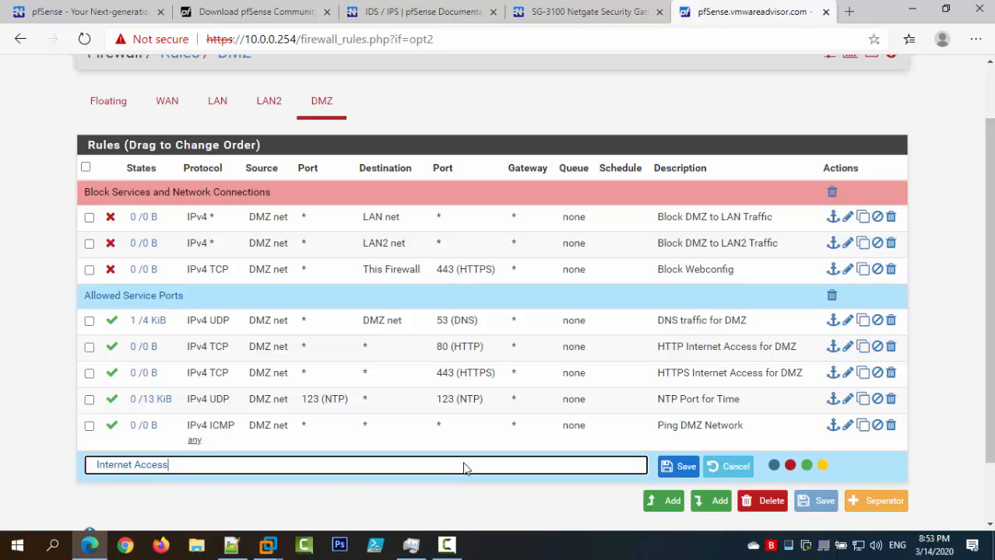
pyautogui.click(806, 465)
pyautogui.click(677, 466)
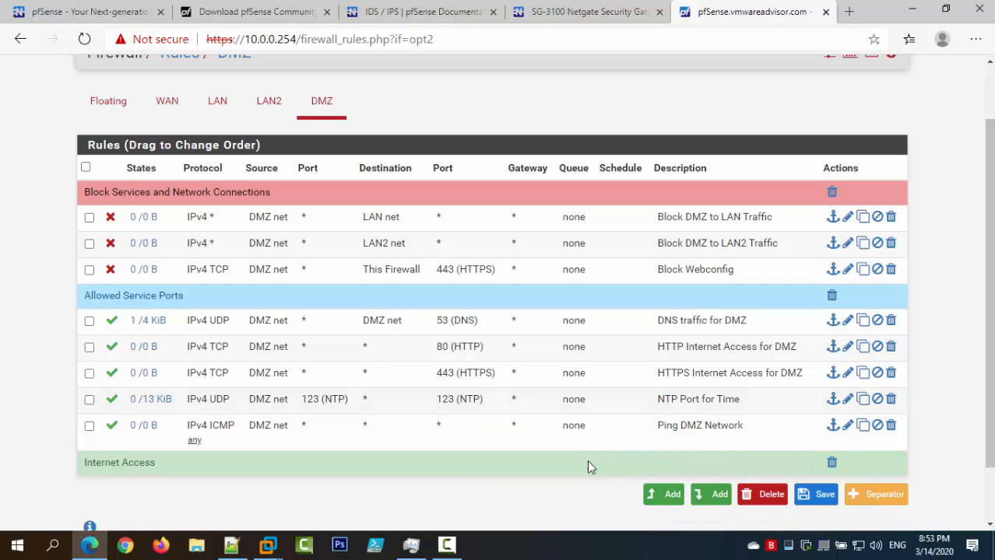
pyautogui.moveTo(587, 460); pyautogui.dragTo(589, 330)
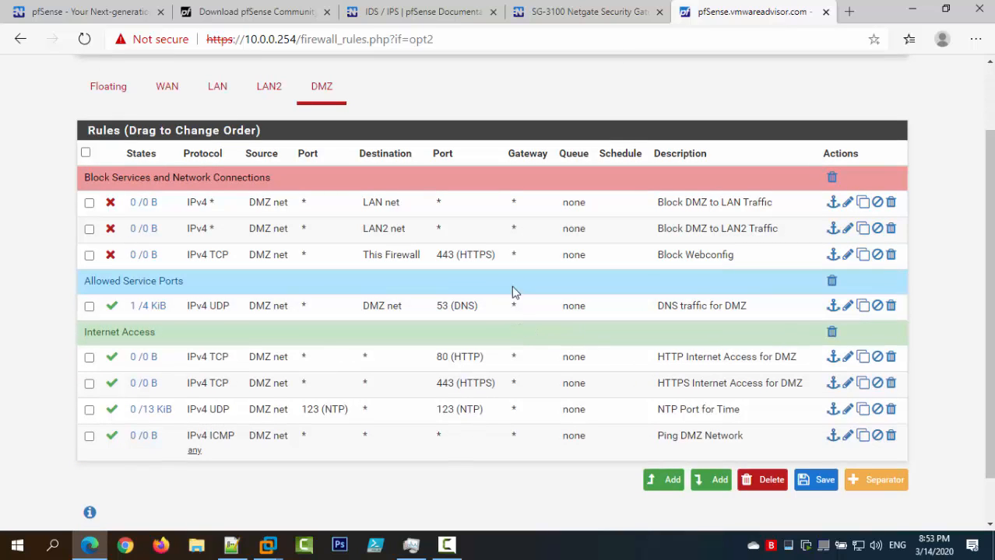
# Move HTTPS into Internet Access and DNS under Allowed Service Ports, then save the order.
pyautogui.moveTo(512, 292); pyautogui.dragTo(500, 362)
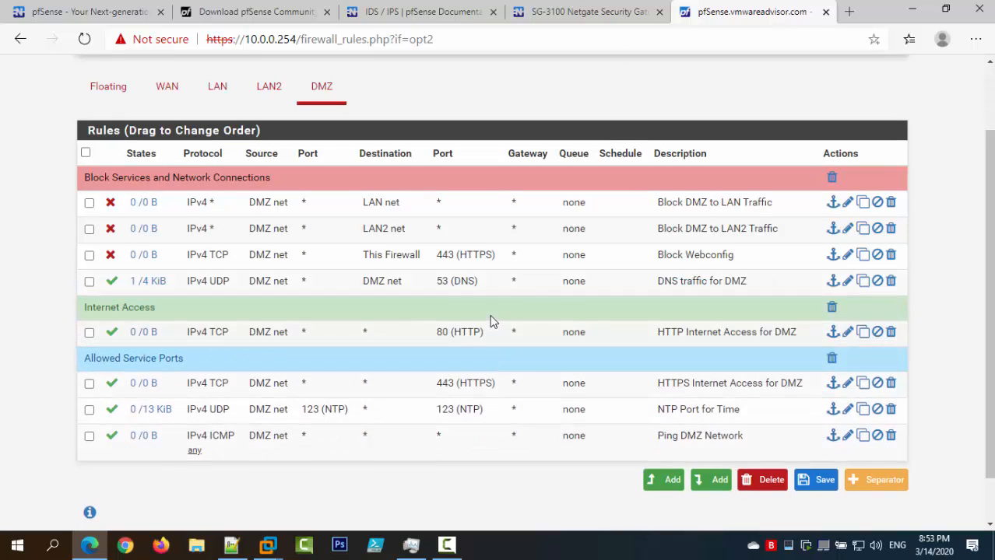
pyautogui.moveTo(491, 320); pyautogui.dragTo(508, 282)
pyautogui.moveTo(511, 373); pyautogui.dragTo(510, 350)
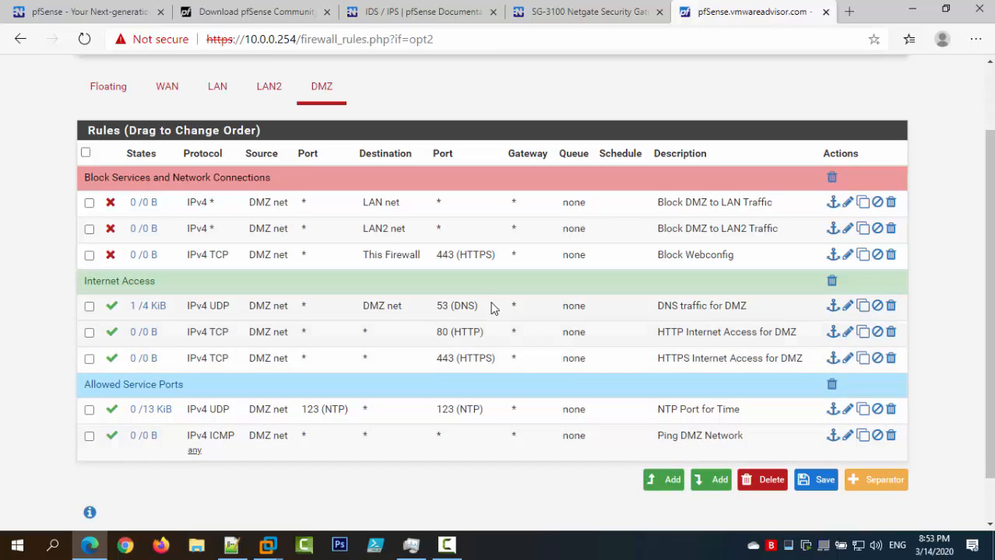
pyautogui.moveTo(493, 309); pyautogui.dragTo(493, 390)
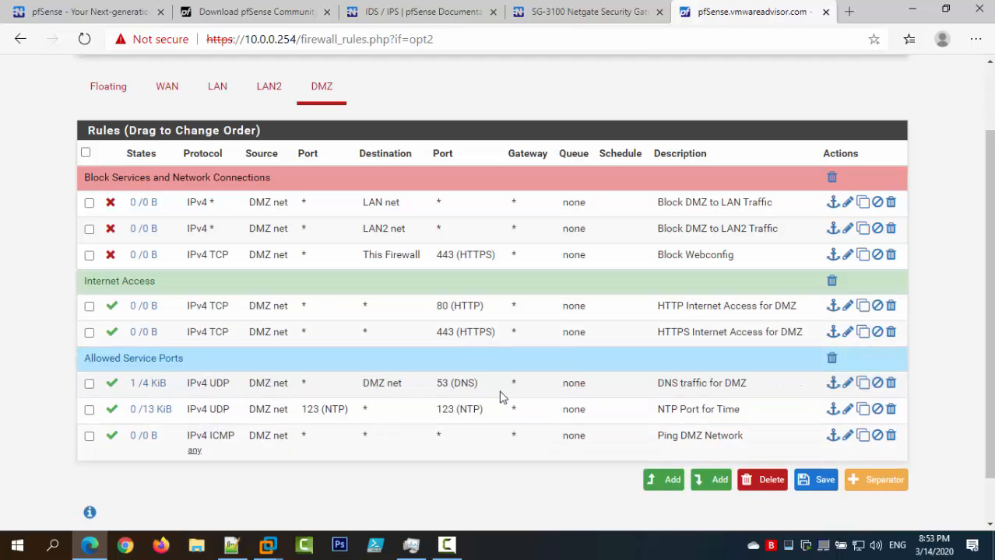
pyautogui.click(825, 481)
pyautogui.scroll(-3, 668, 387)
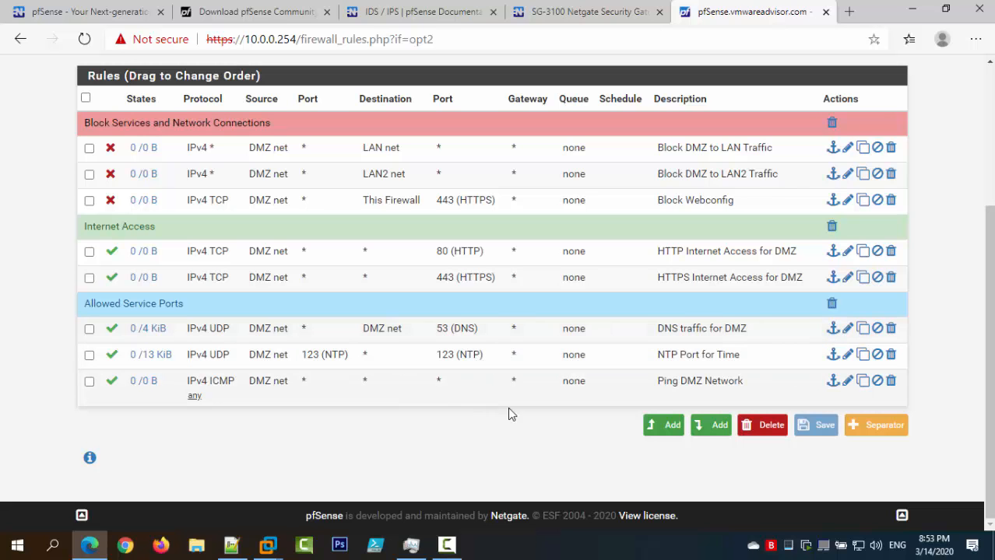
pyautogui.click(823, 425)
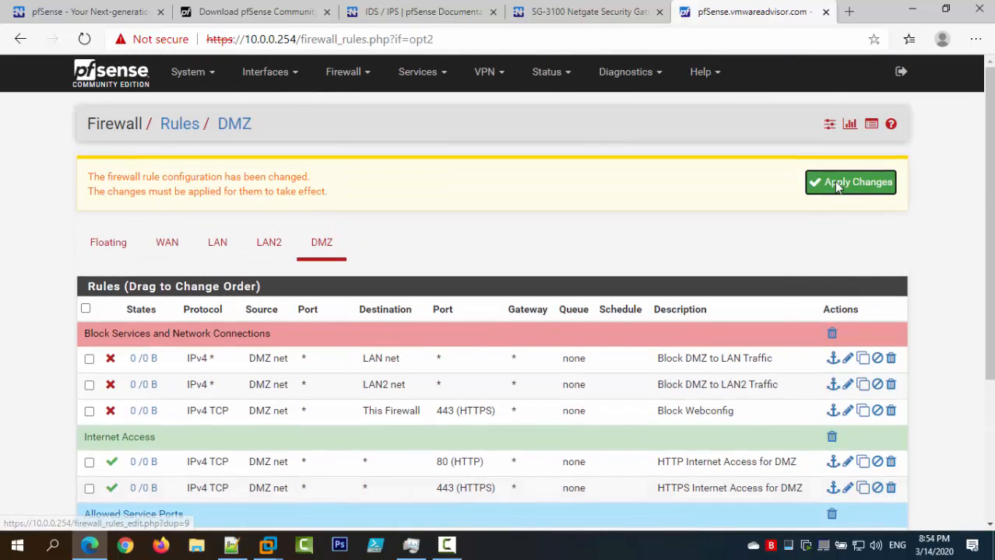
# Apply the DMZ rule changes and minimize the browser to show the Raspbian VM.
pyautogui.click(838, 186)
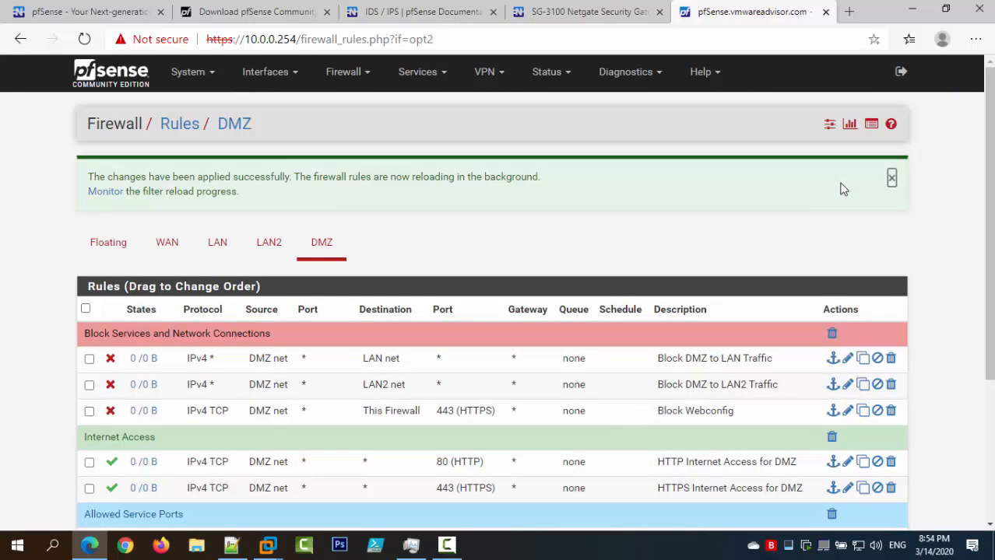
pyautogui.click(892, 178)
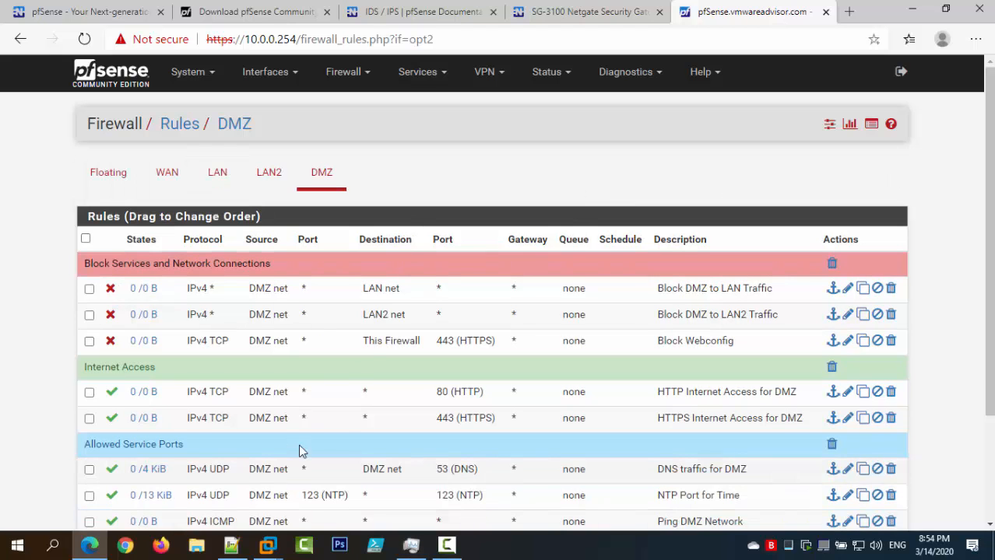
pyautogui.scroll(-3, 373, 345)
pyautogui.scroll(1, 381, 340)
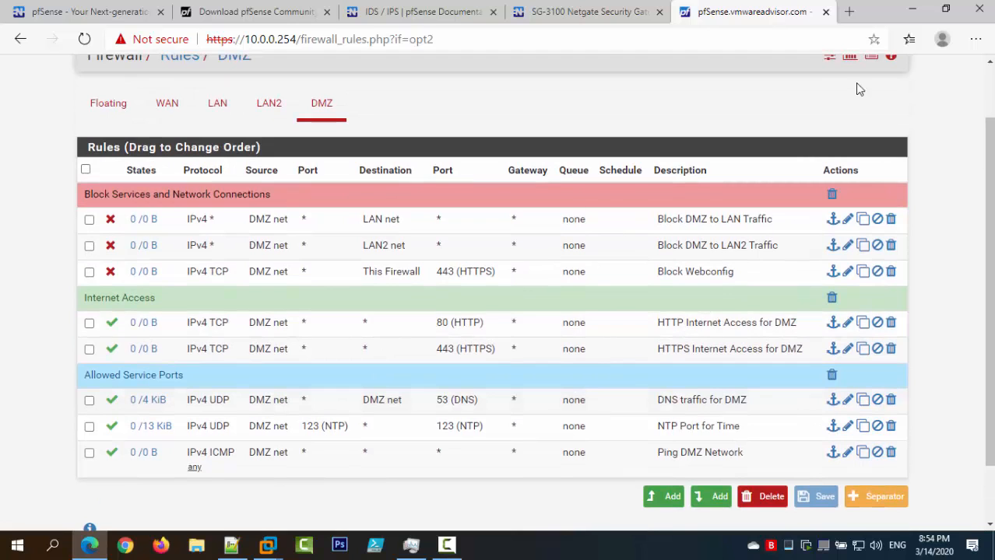
pyautogui.click(911, 11)
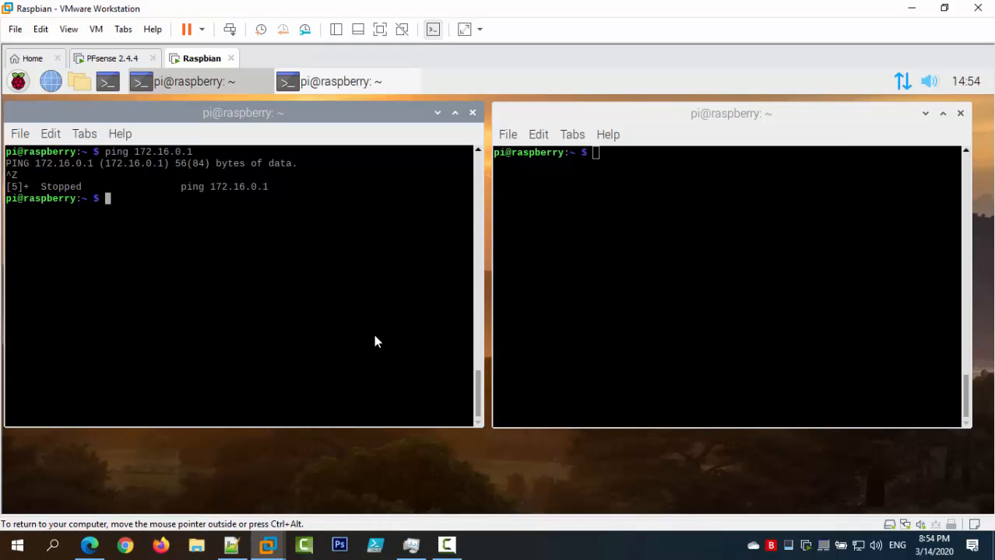
# Run ifconfig in the left Raspbian terminal, showing eth0 at 172.16.94.184, netmask 255.255.0.0.
pyautogui.hotkey('ctrl', 'l')
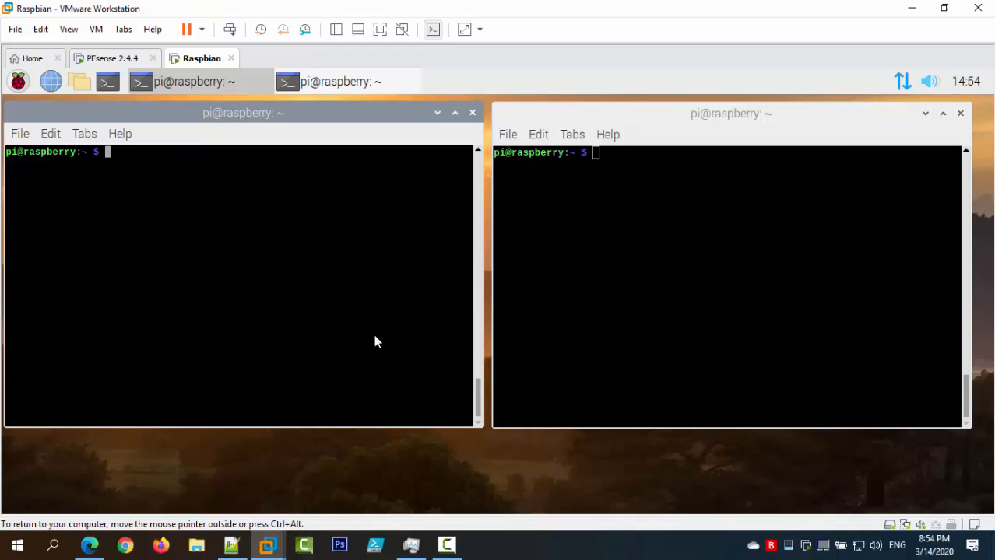
pyautogui.write('ifconfig')
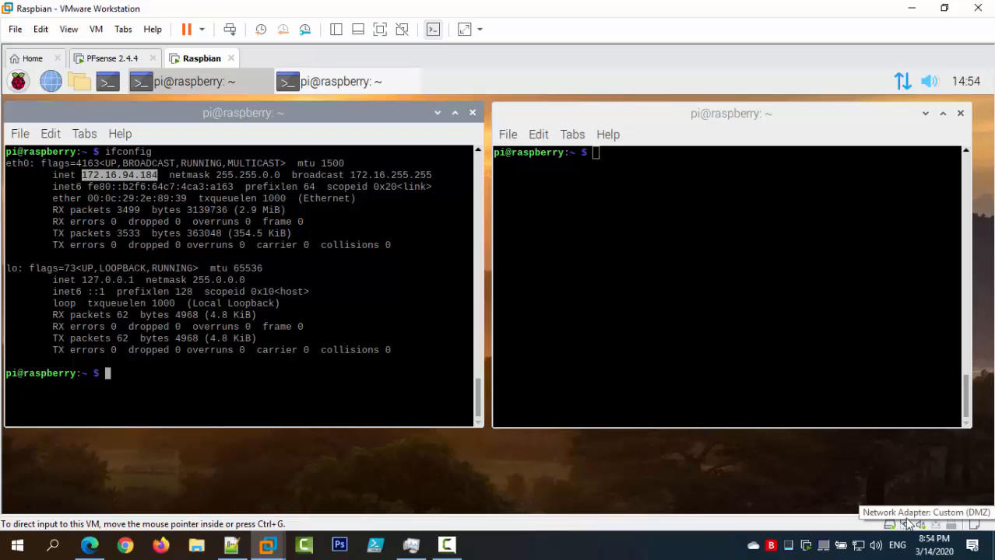
pyautogui.moveTo(900, 72)
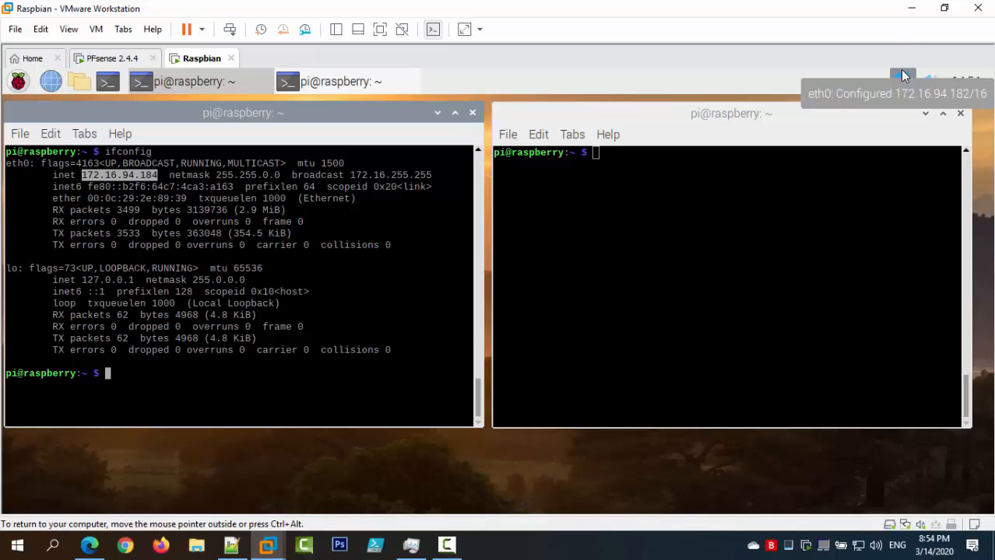
pyautogui.click(221, 402)
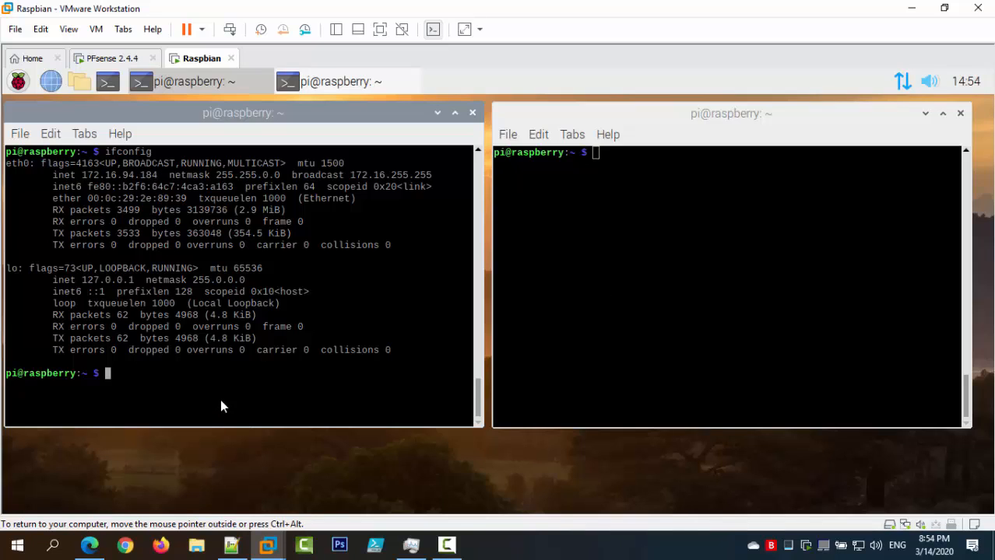
pyautogui.click(590, 328)
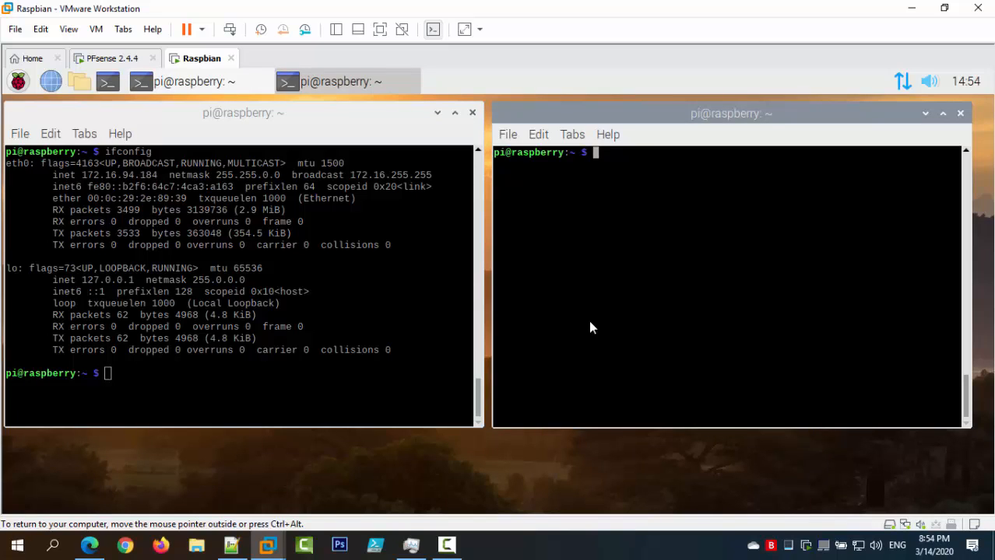
# Ping 172.16.0.1, google.com and 8.8.8.8 from the Raspbian terminal, stopping each with Ctrl+Z.
pyautogui.write('ping 172.16.0.1')
pyautogui.press('Return')
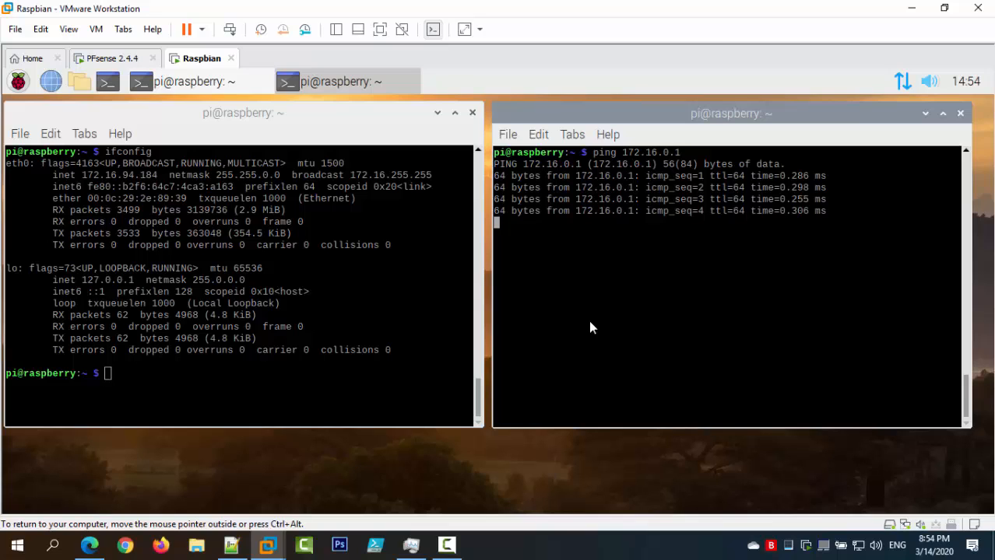
pyautogui.hotkey('ctrl', 'z')
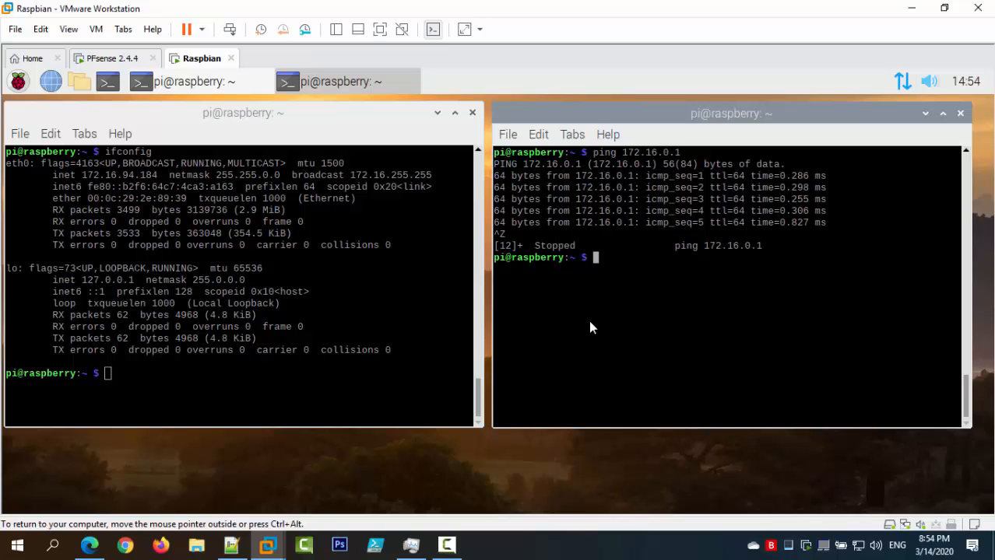
pyautogui.write('ping google.com')
pyautogui.press('Return')
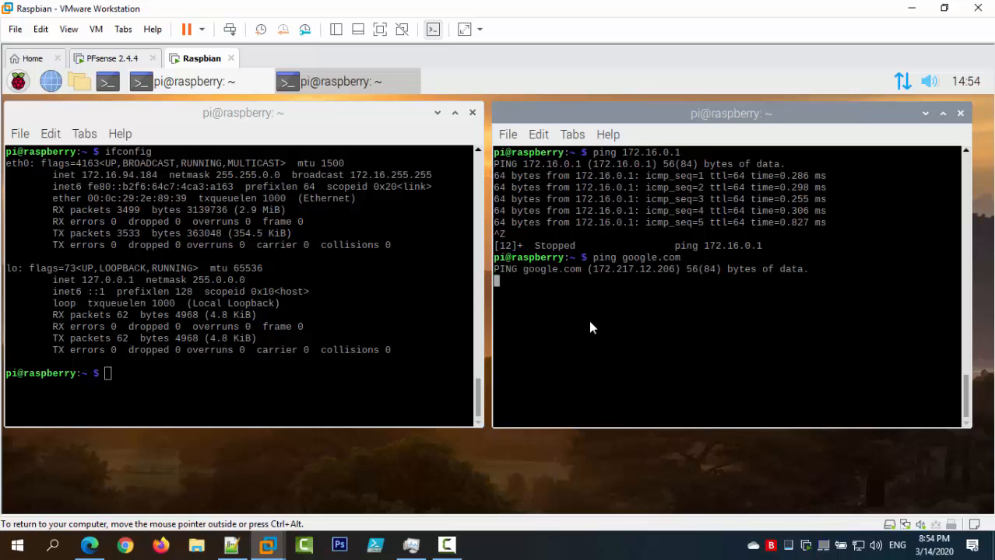
pyautogui.click(406, 381)
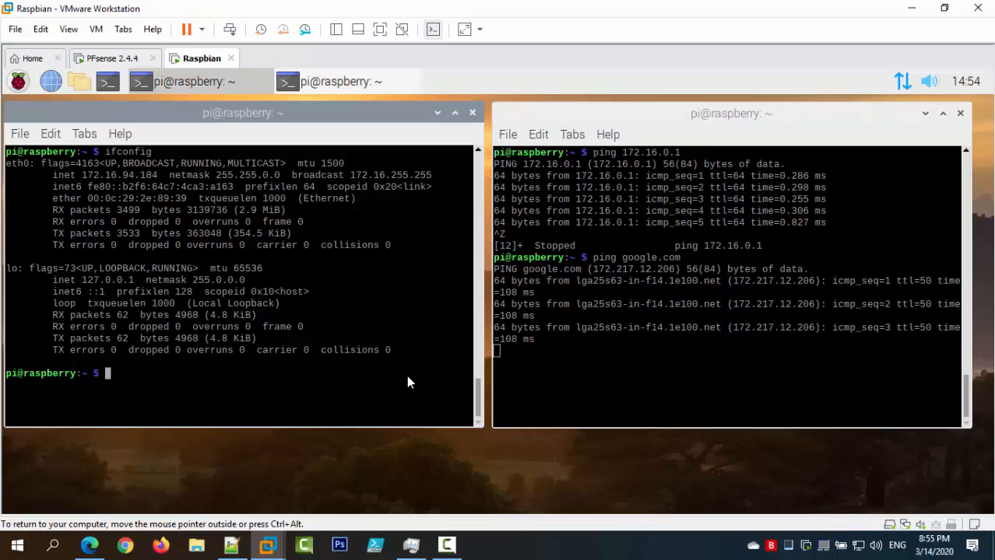
pyautogui.hotkey('ctrl', 'l')
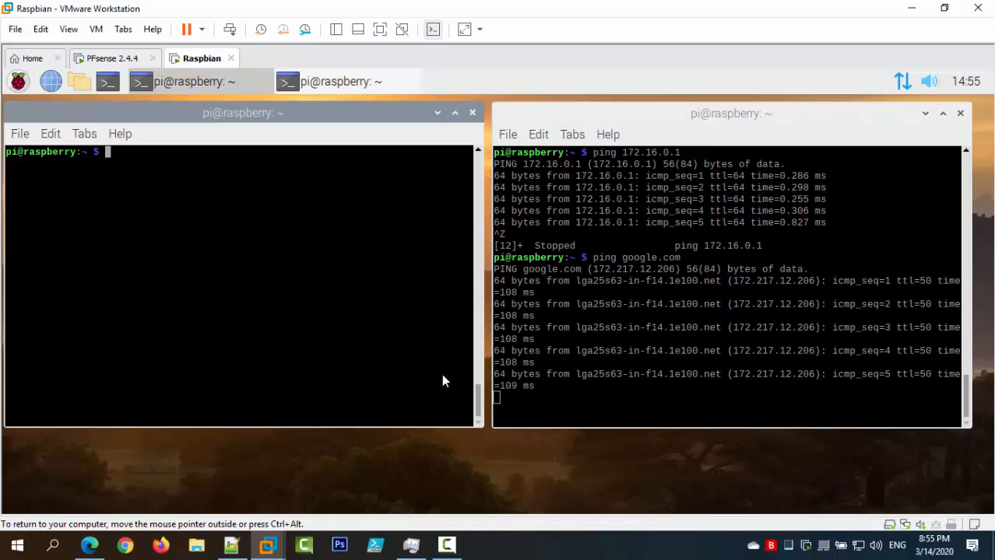
pyautogui.click(552, 384)
pyautogui.hotkey('ctrl', 'z')
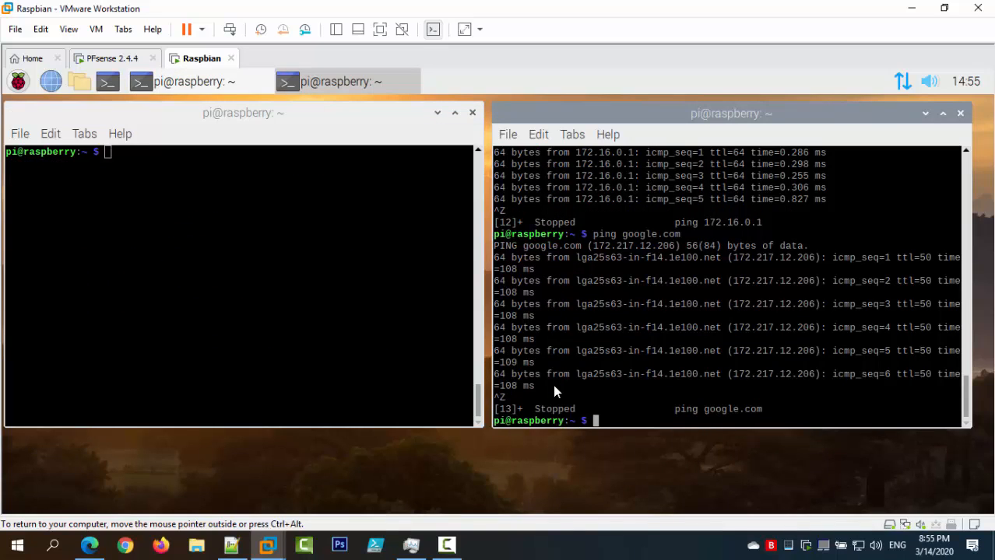
pyautogui.write('ping 8.8.8.8')
pyautogui.press('Return')
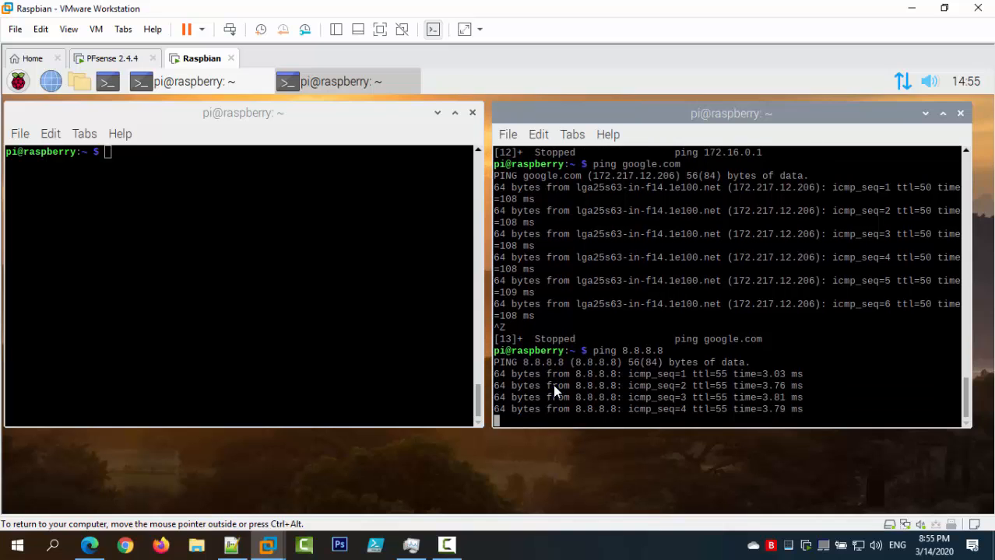
pyautogui.hotkey('ctrl', 'z')
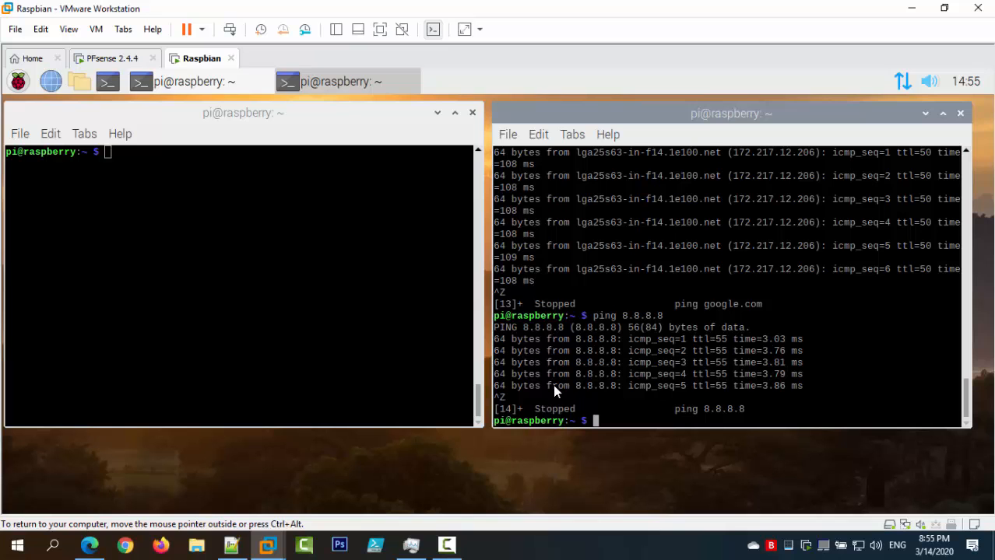
pyautogui.click(88, 545)
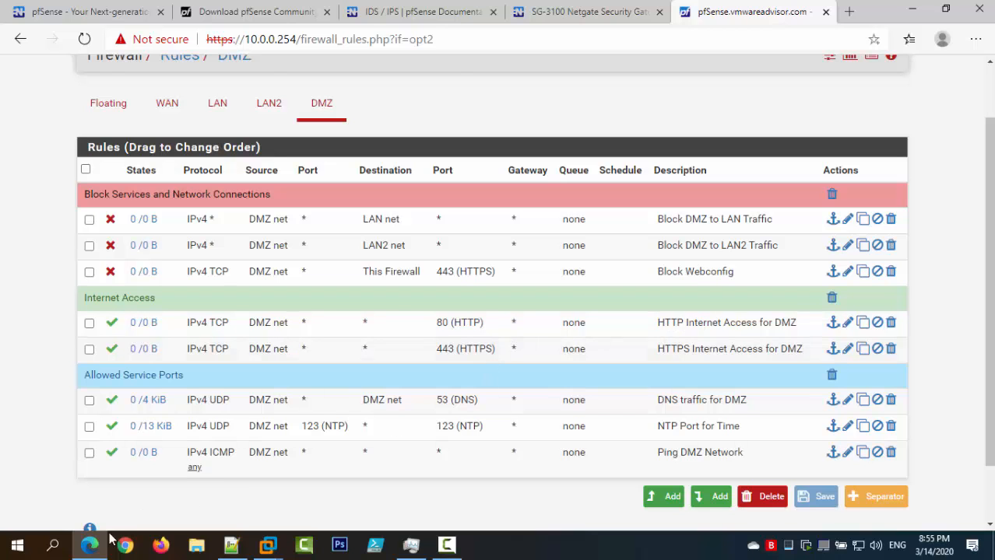
# Load YouTube and fox.com in the Raspbian VM's Firefox, then close both tabs.
pyautogui.click(268, 545)
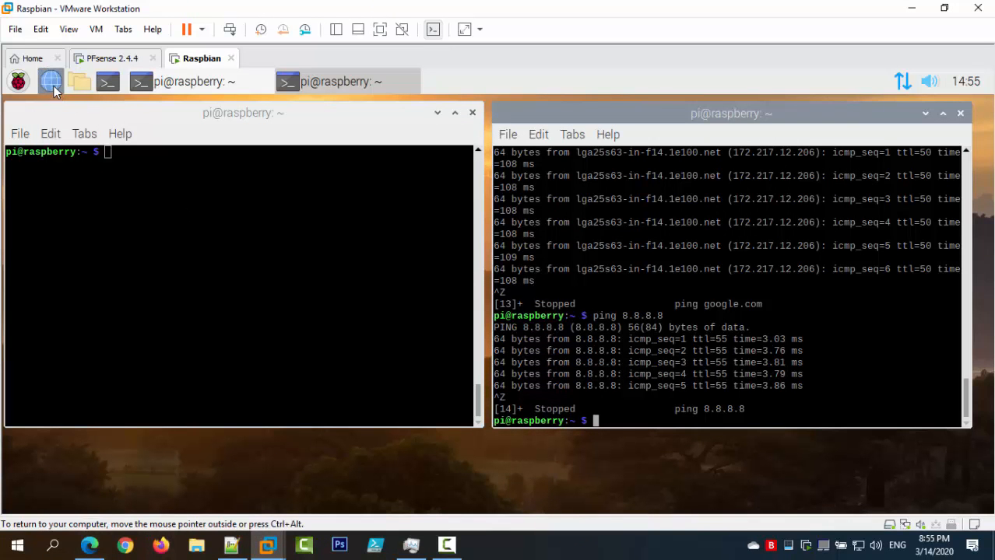
pyautogui.click(51, 83)
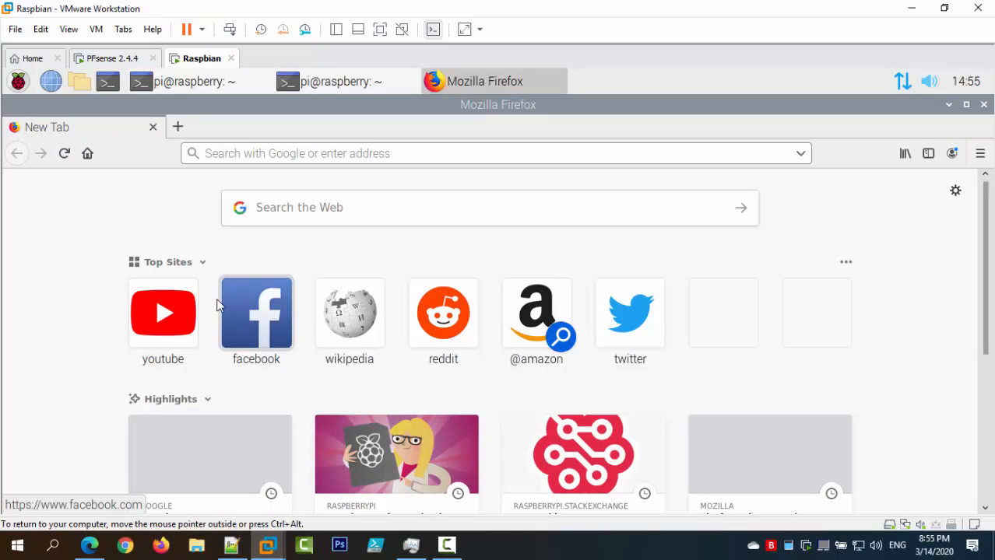
pyautogui.click(181, 311)
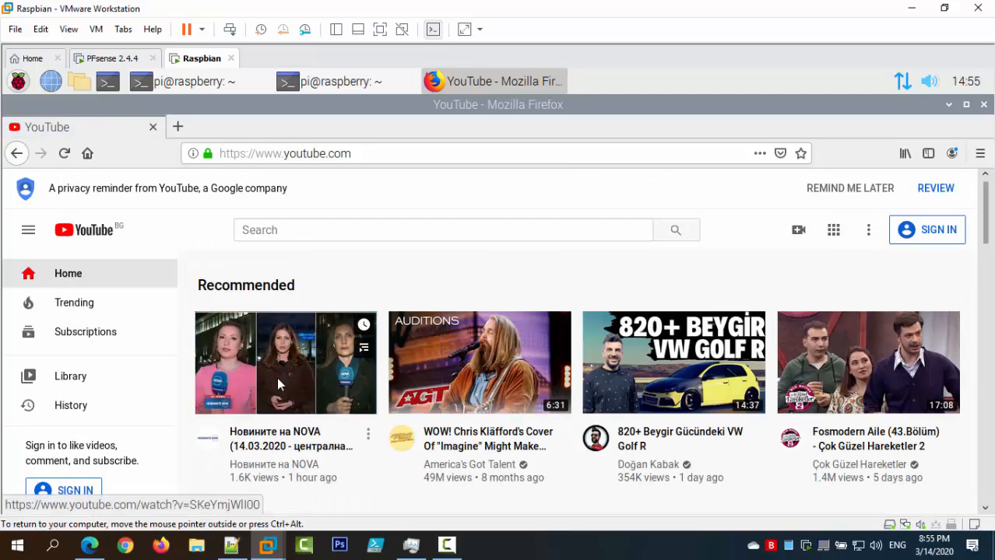
pyautogui.click(179, 127)
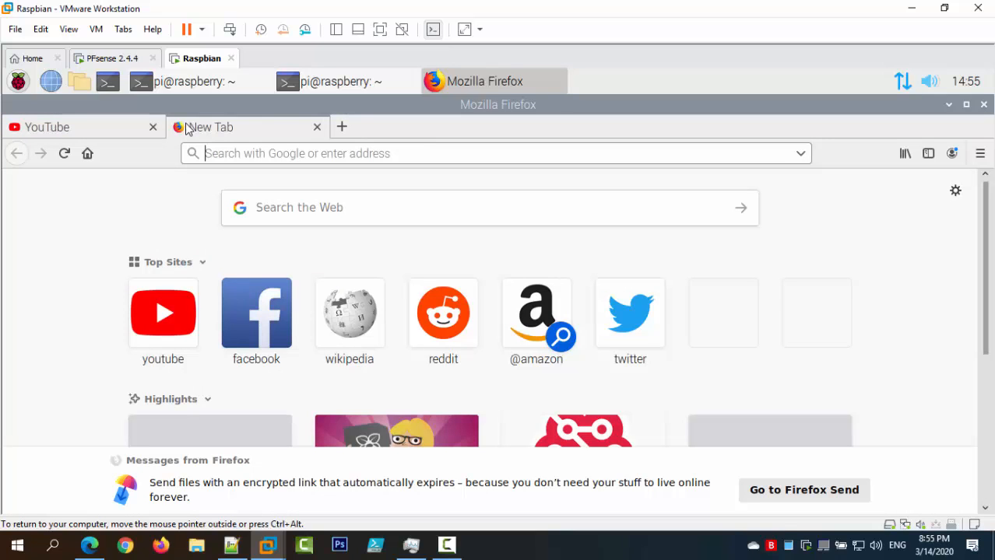
pyautogui.write('fox.com')
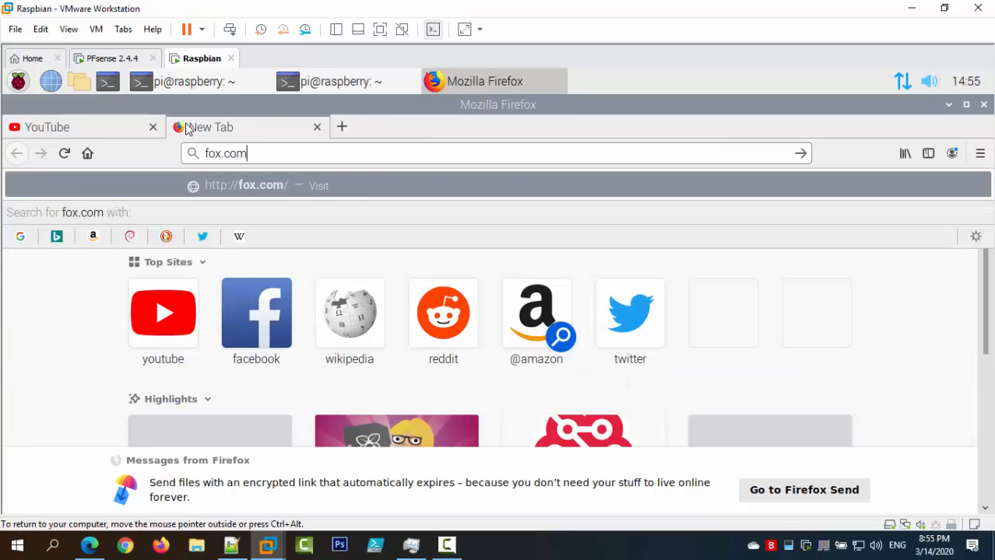
pyautogui.press('Return')
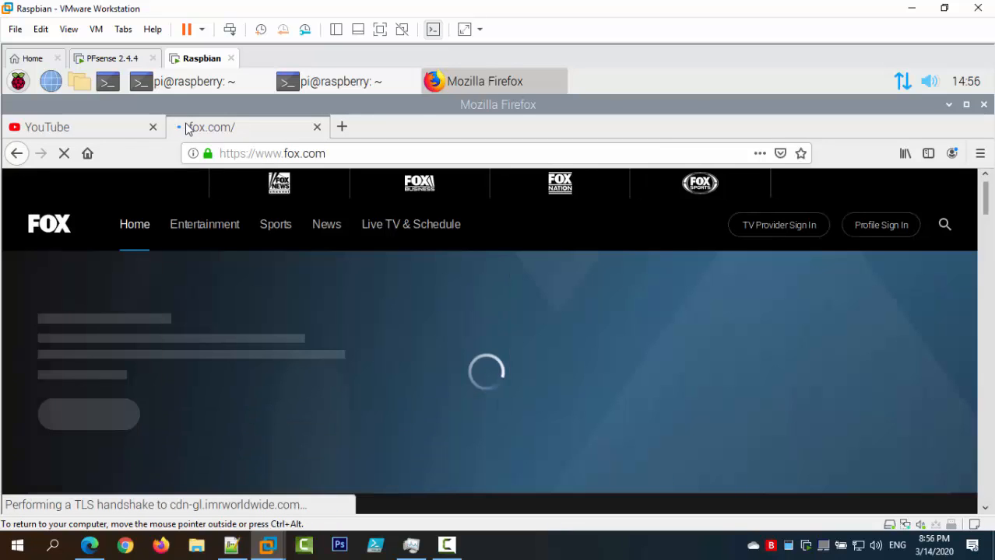
pyautogui.click(316, 127)
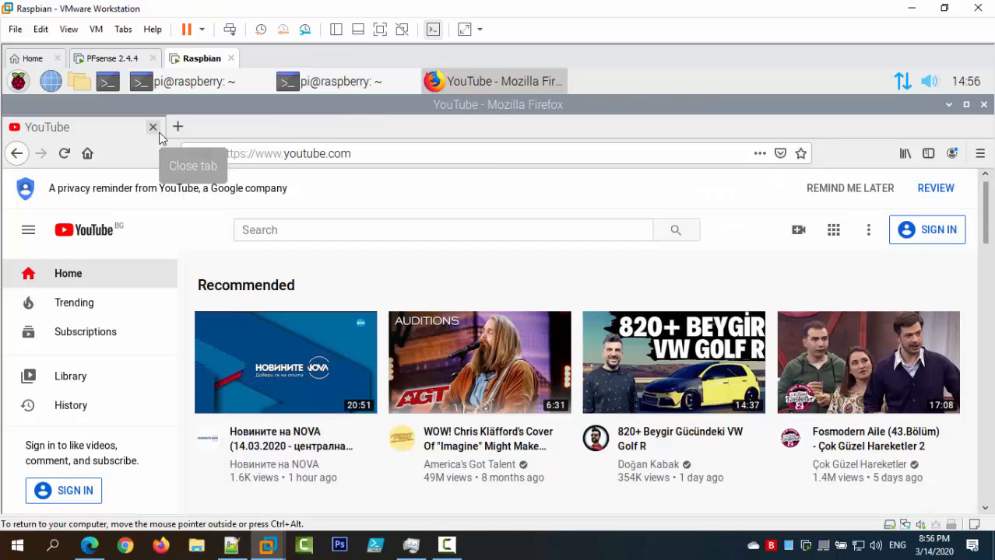
pyautogui.click(178, 127)
pyautogui.click(153, 126)
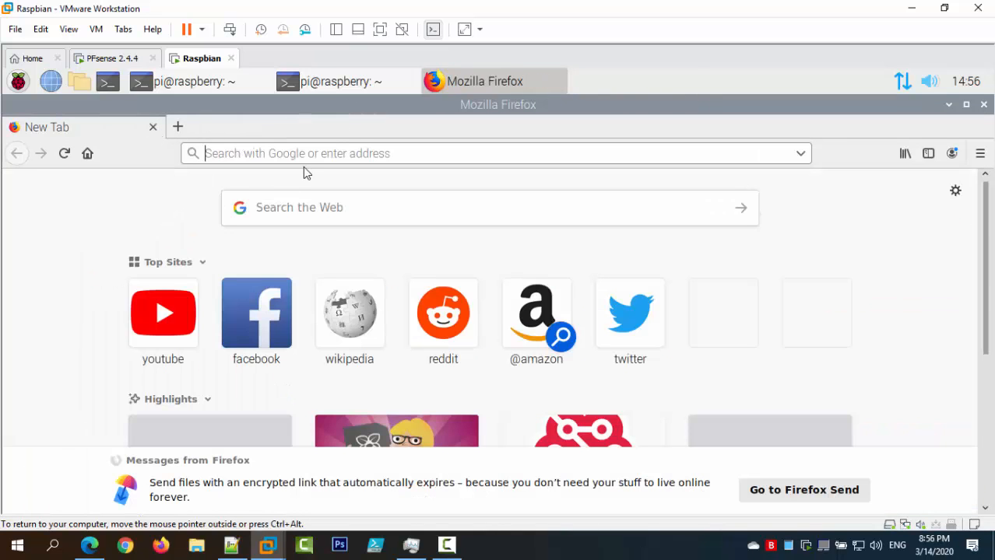
pyautogui.click(89, 545)
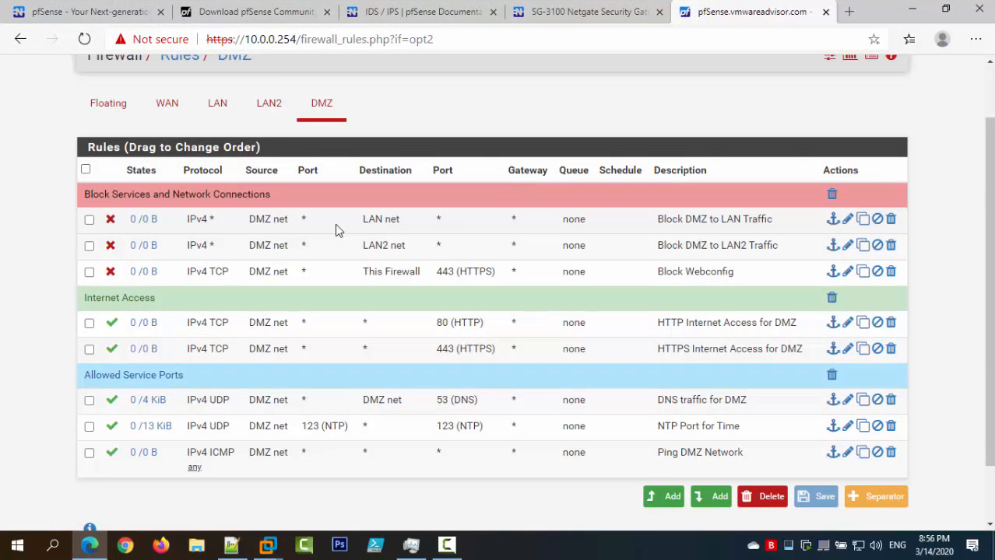
# Point the Raspbian Firefox at 172.16.0.1, which stays stuck connecting.
pyautogui.click(912, 11)
pyautogui.click(419, 152)
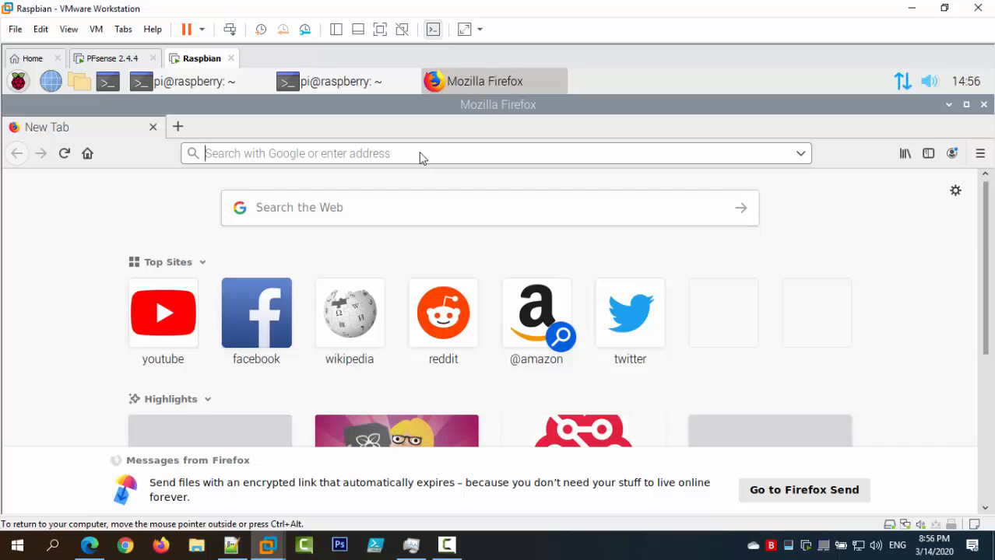
pyautogui.write('172.1')
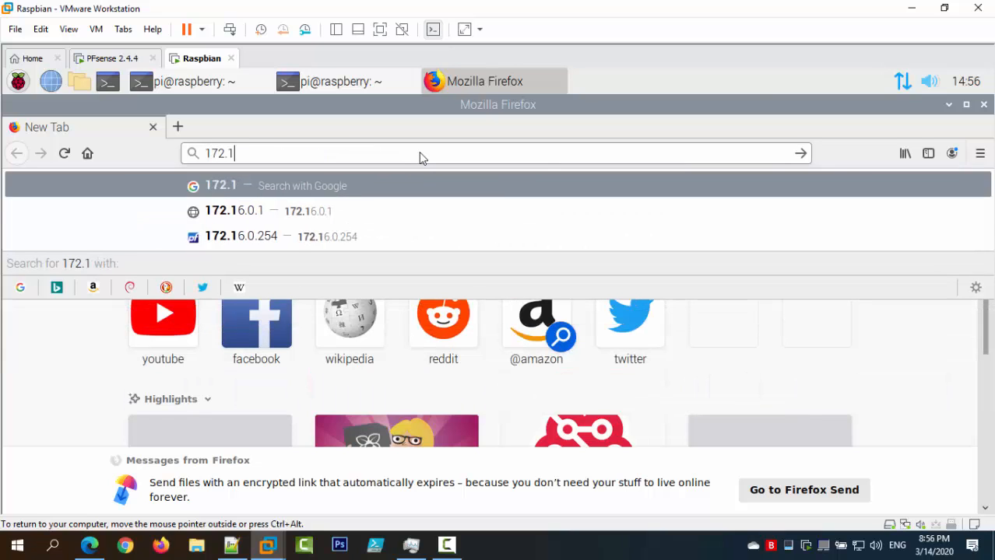
pyautogui.write('6.0.1')
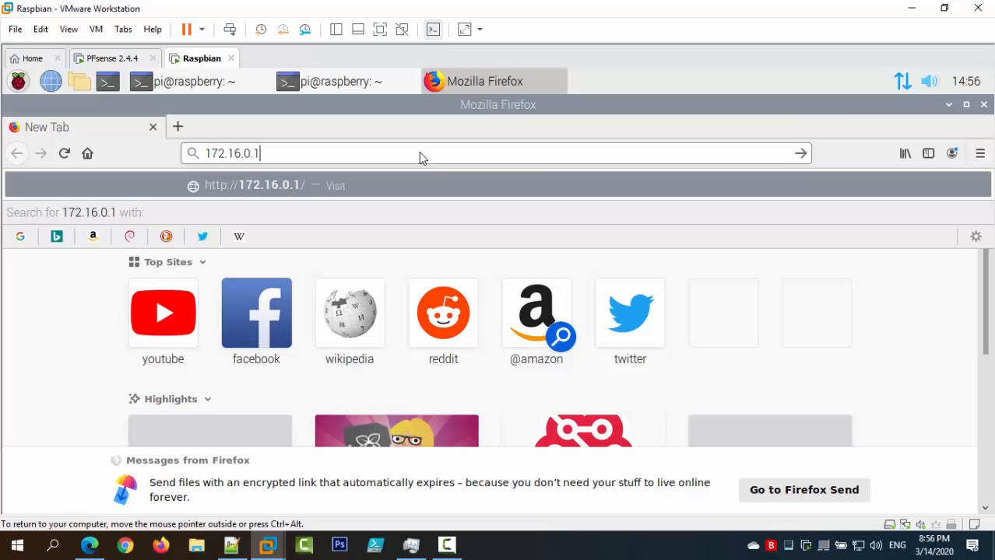
pyautogui.press('Return')
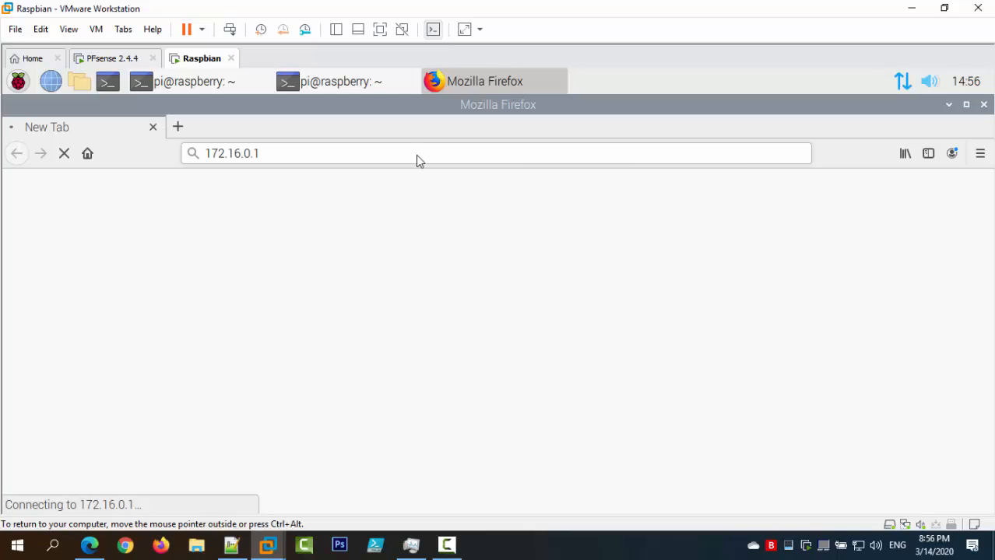
pyautogui.click(365, 86)
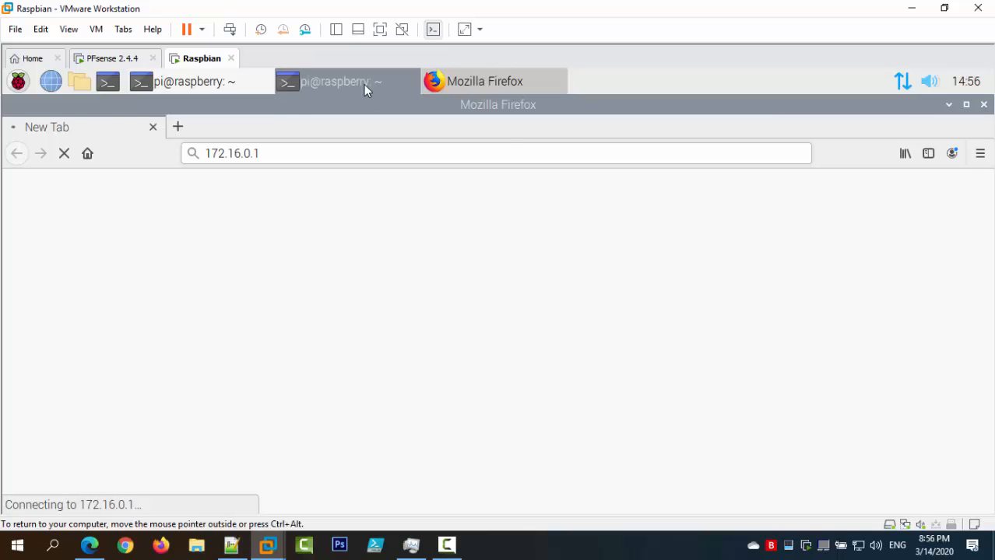
# Ping 172.16.0.1 from the Raspbian terminal and get replies, then stop it.
pyautogui.write('ping ')
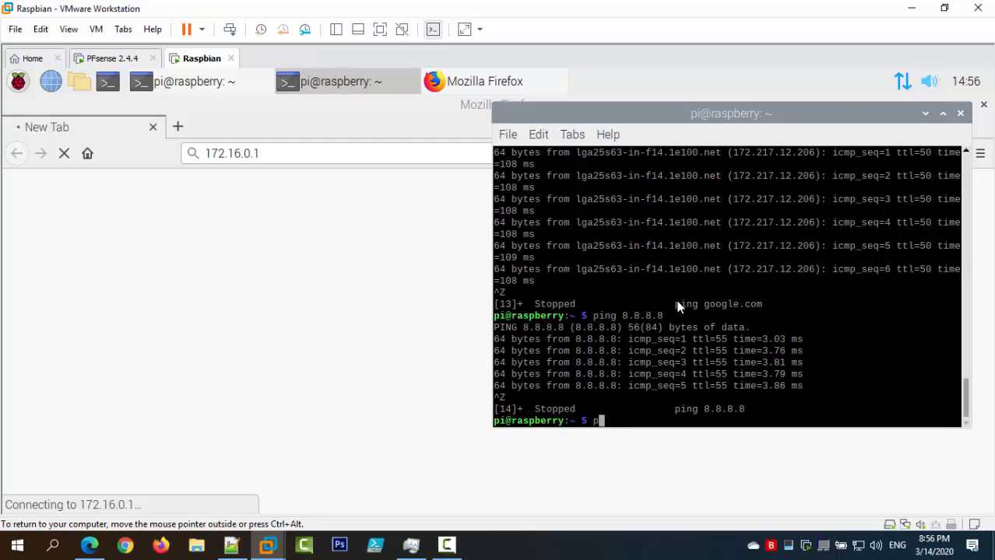
pyautogui.write('172.01')
pyautogui.press('BackSpace')
pyautogui.press('BackSpace')
pyautogui.write('16.0.1')
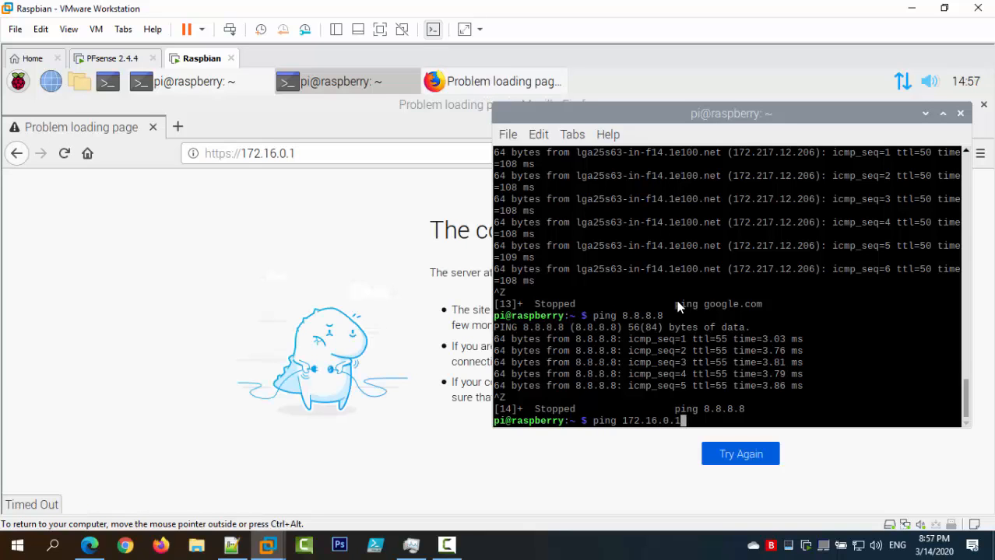
pyautogui.press('Return')
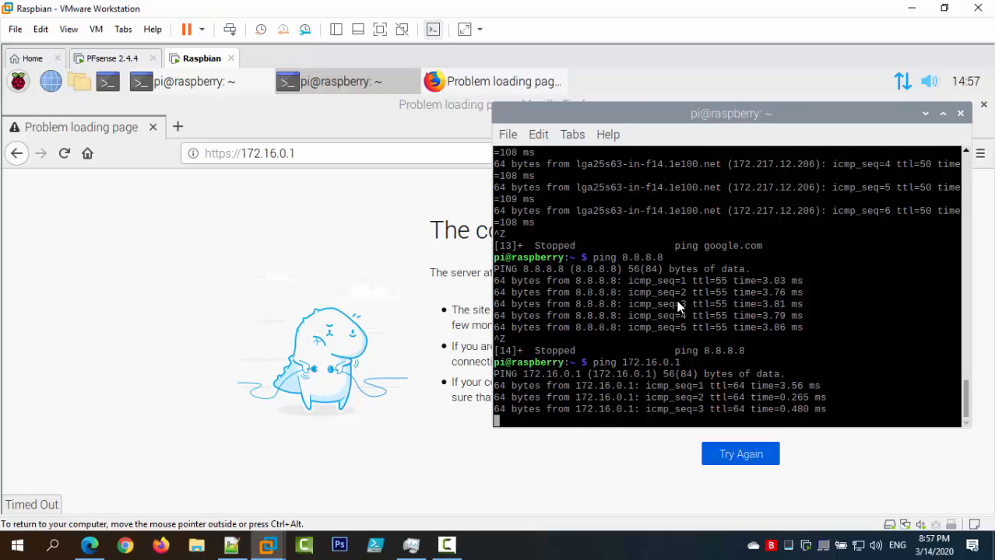
pyautogui.hotkey('ctrl', 'z')
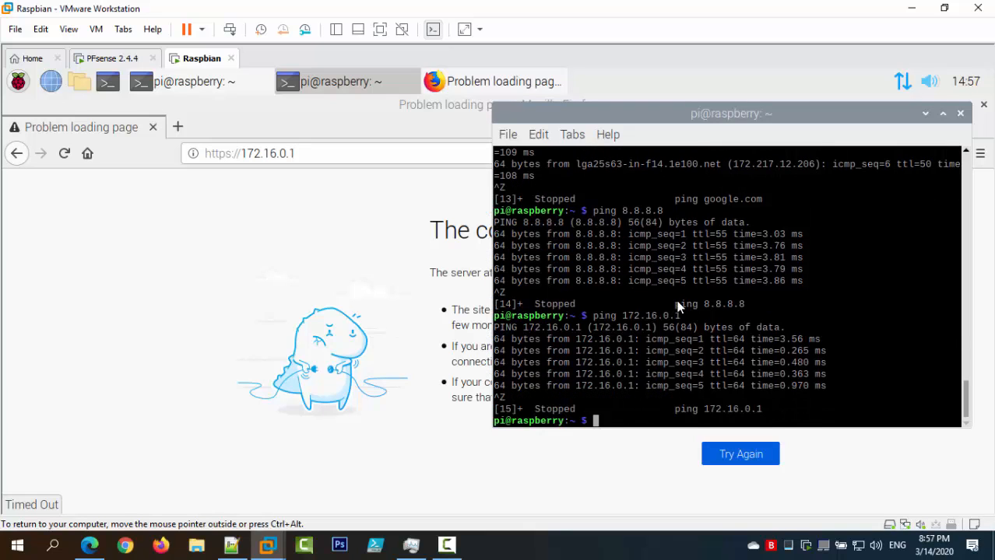
# Show Firefox's connection-timed-out page for 172.16.0.1, highlighting the server-too-slow line.
pyautogui.click(351, 509)
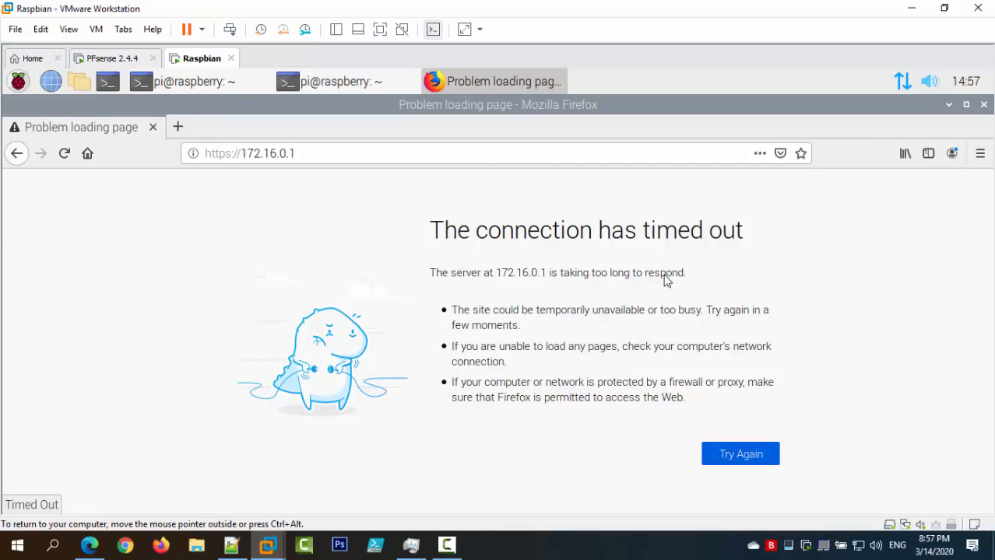
pyautogui.moveTo(686, 274); pyautogui.dragTo(432, 272)
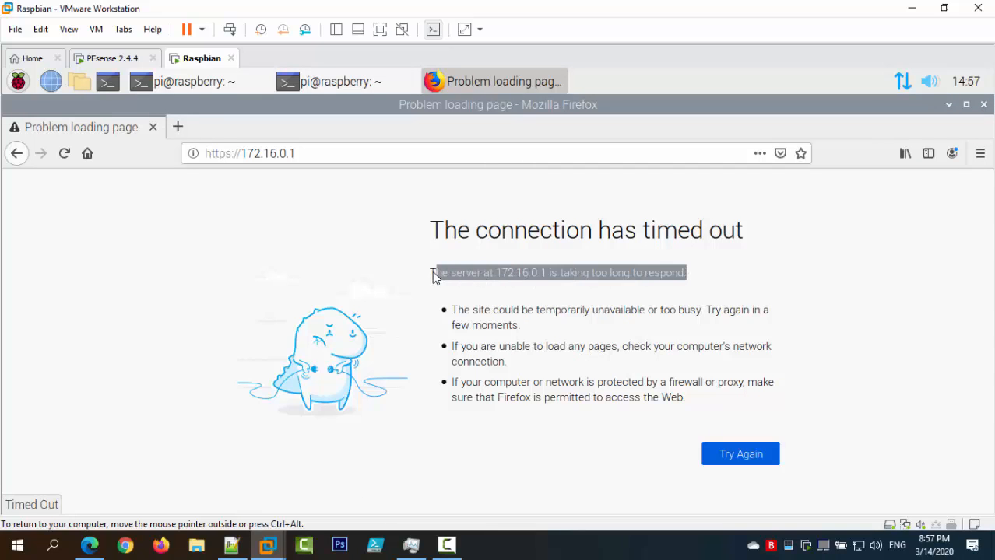
pyautogui.click(491, 329)
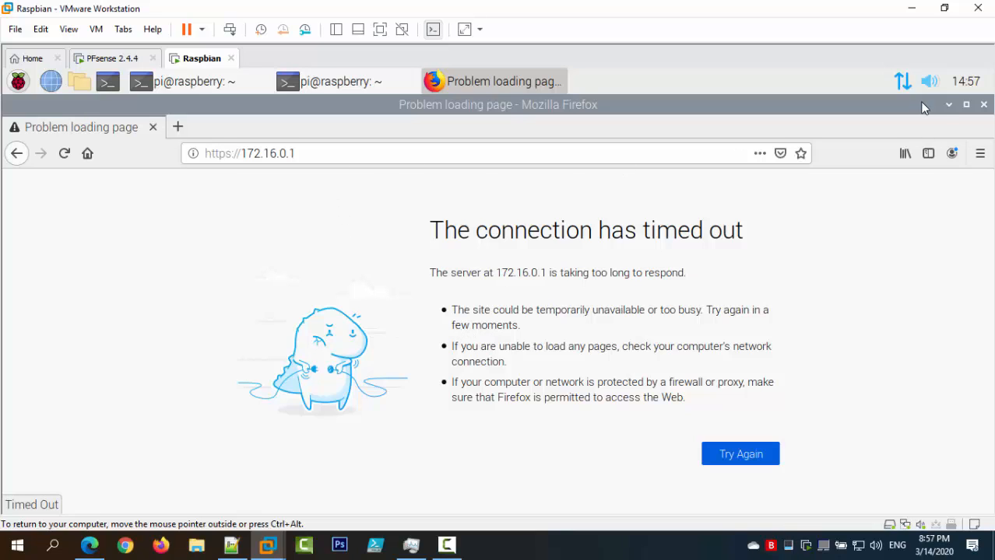
# Hide Firefox and ping 10.0.0.254 from the Raspbian terminal, stopping it after no replies.
pyautogui.click(949, 105)
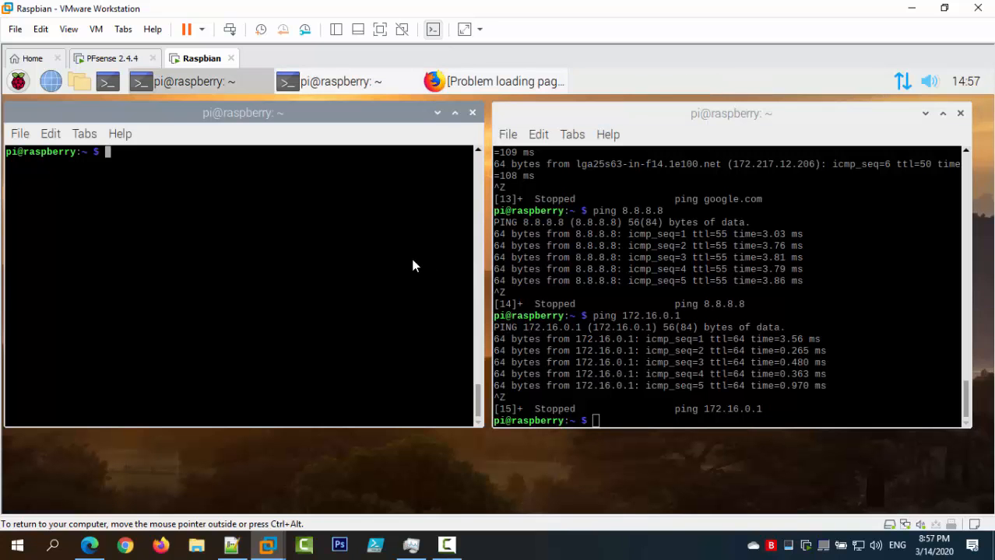
pyautogui.write('ping 10.0.0.254')
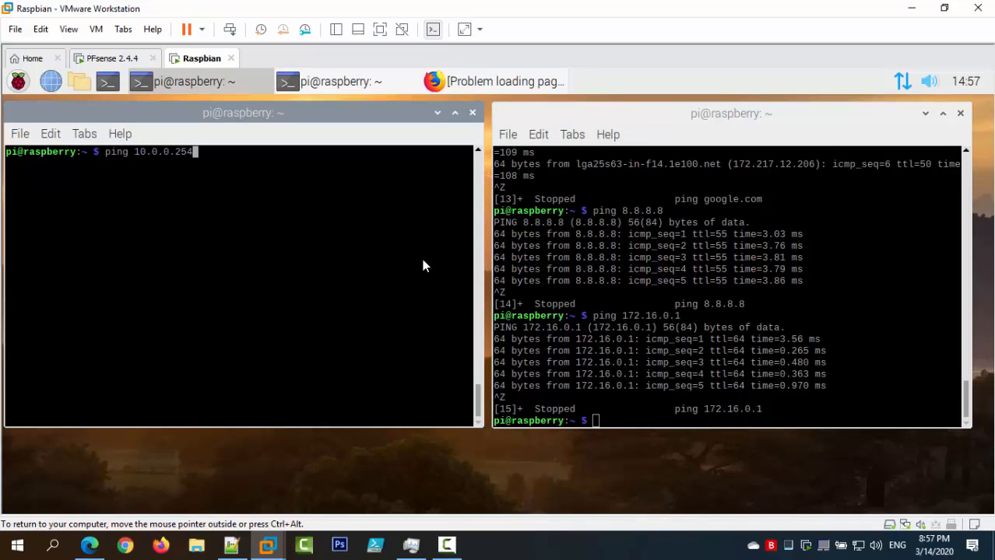
pyautogui.press('Return')
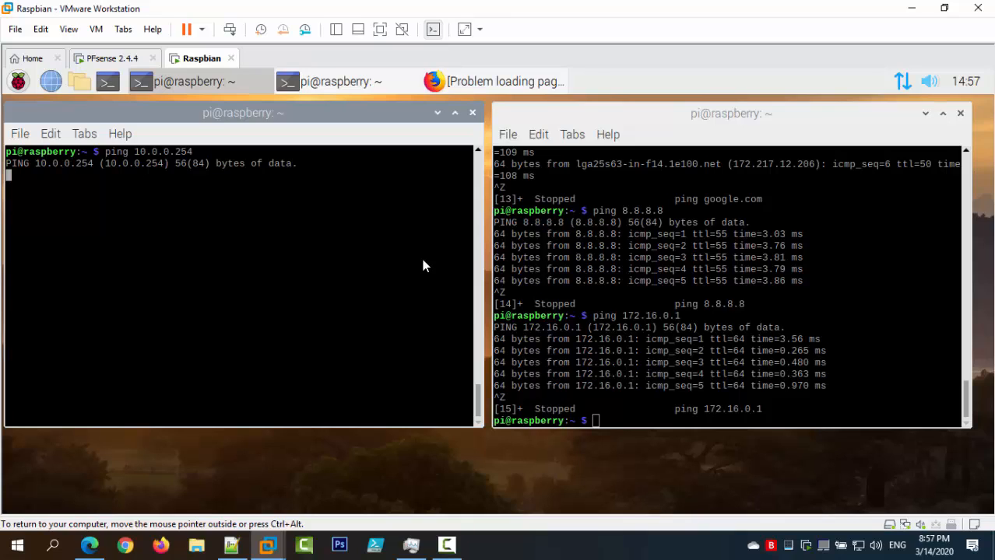
pyautogui.hotkey('ctrl', 'z')
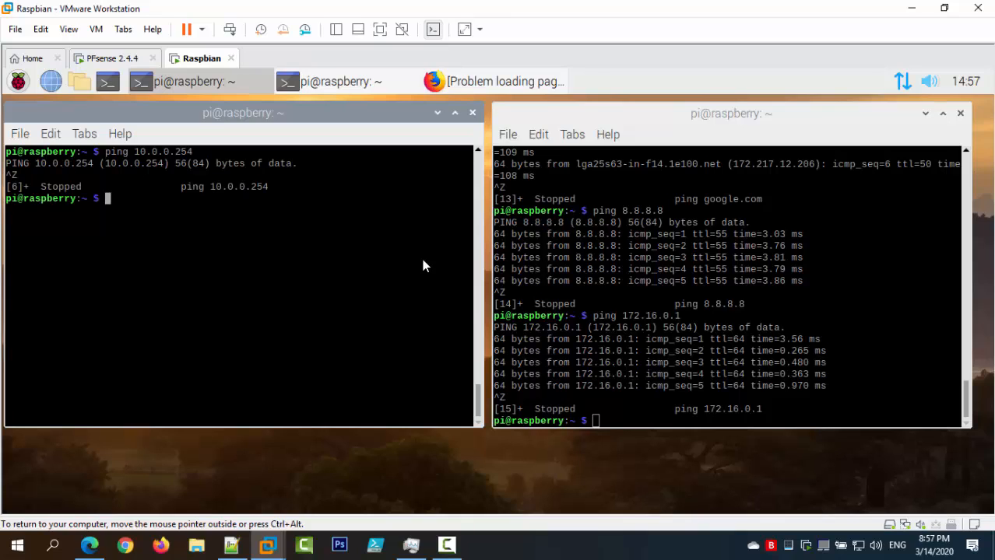
# Ping 192.168.3.1 and stop it with Ctrl+Z once it is clear nothing answers.
pyautogui.write('ping')
pyautogui.write('192.168.3.1')
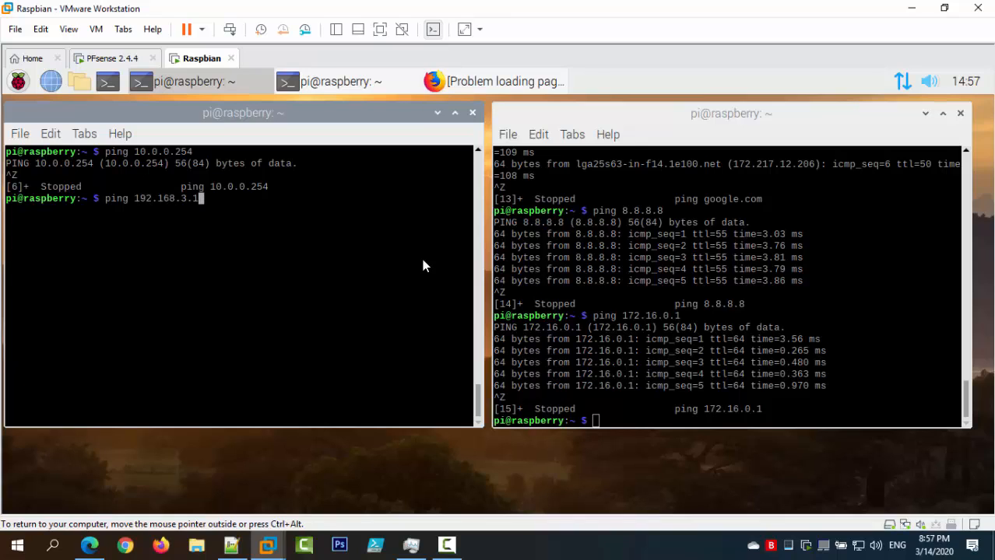
pyautogui.press('Return')
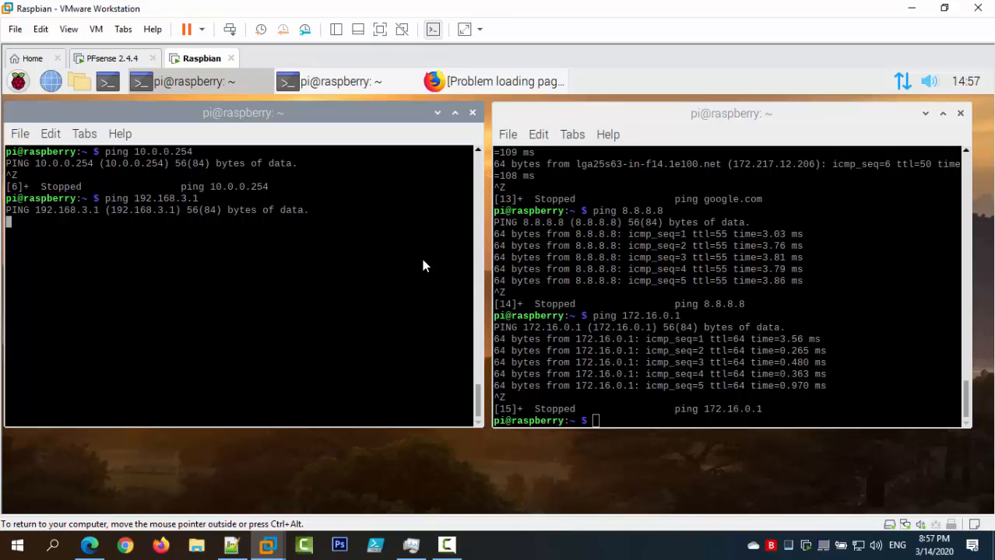
pyautogui.hotkey('ctrl', 'z')
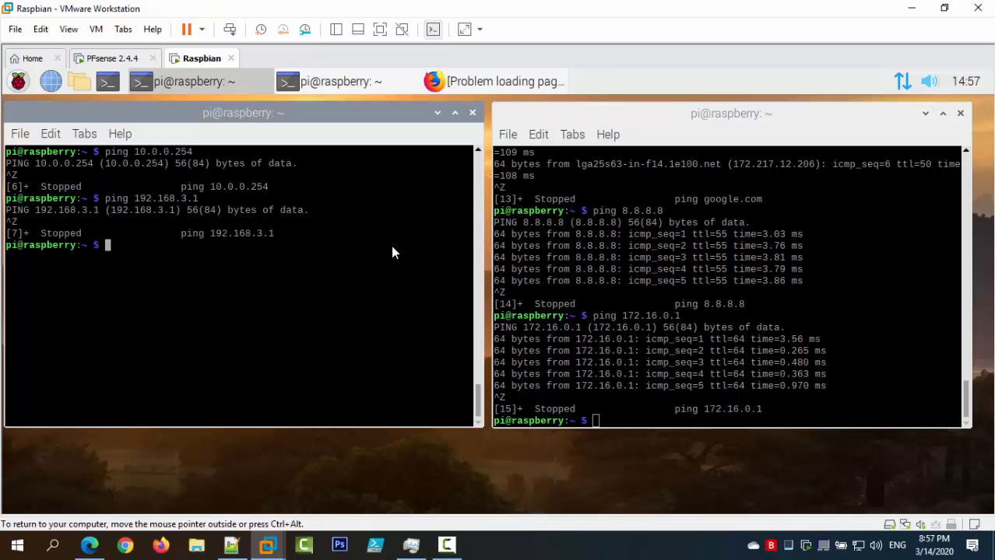
pyautogui.click(90, 545)
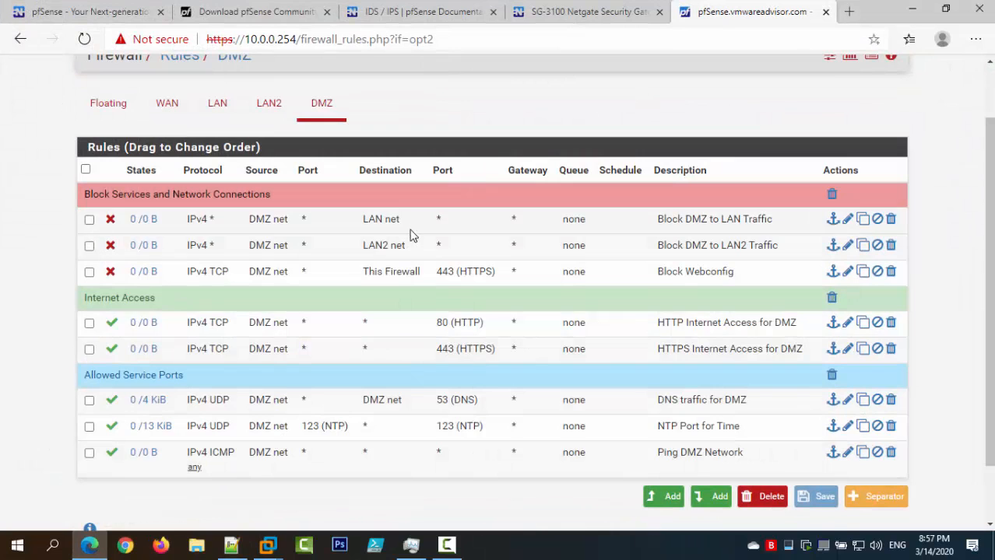
pyautogui.scroll(2, 436, 331)
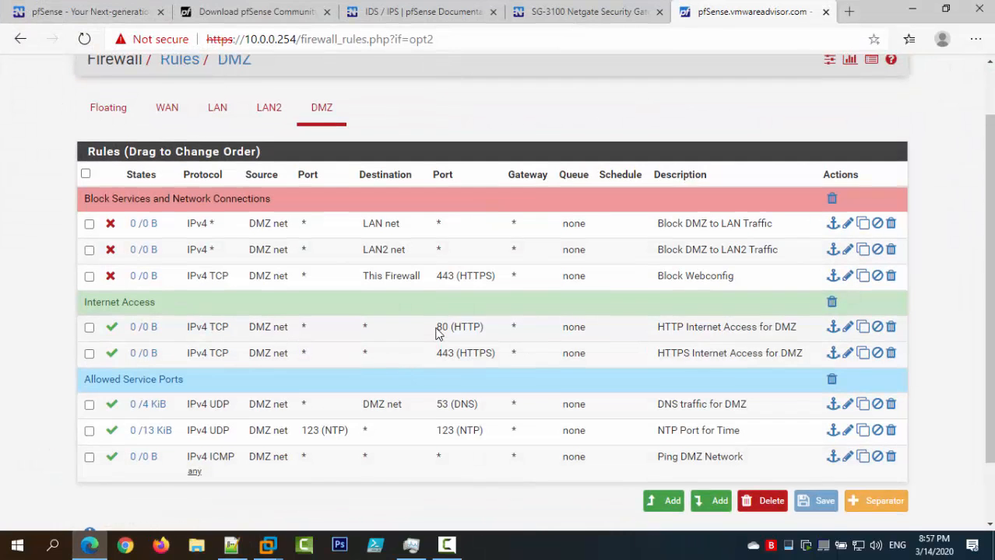
pyautogui.scroll(-2, 436, 331)
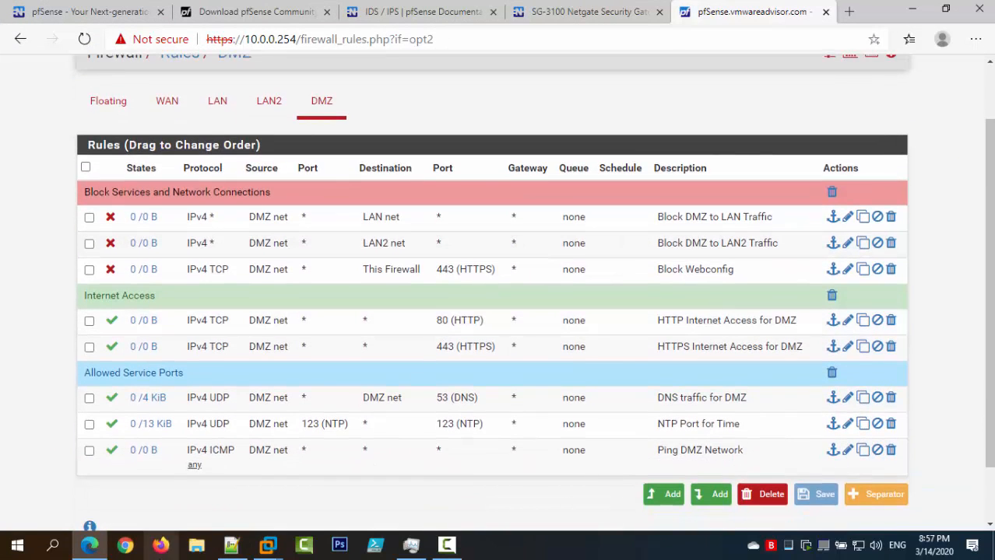
pyautogui.click(267, 549)
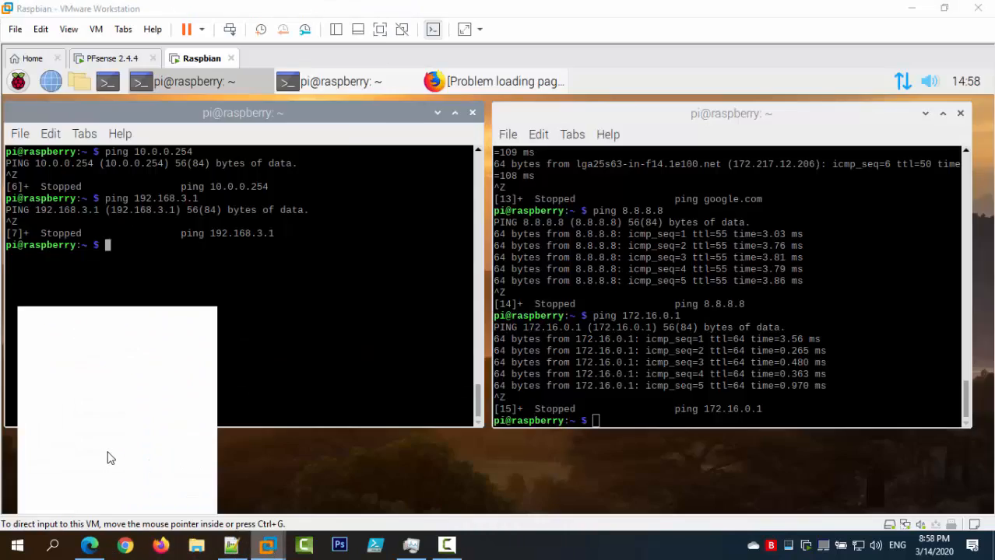
pyautogui.click(107, 458)
# Select the Duel Boot VM from the library and confirm its memory is reduced to 2 GB.
pyautogui.click(95, 29)
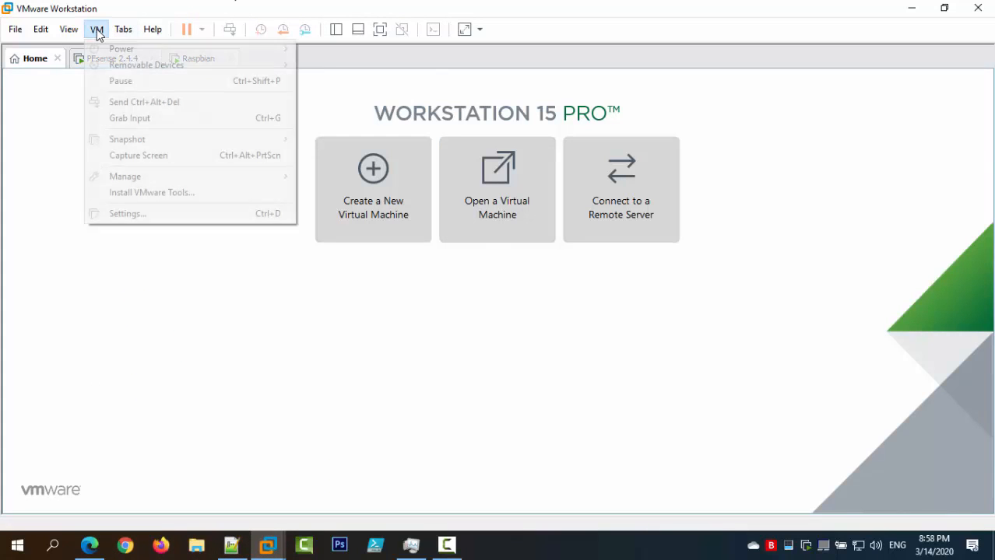
pyautogui.moveTo(69, 30)
pyautogui.moveTo(187, 161)
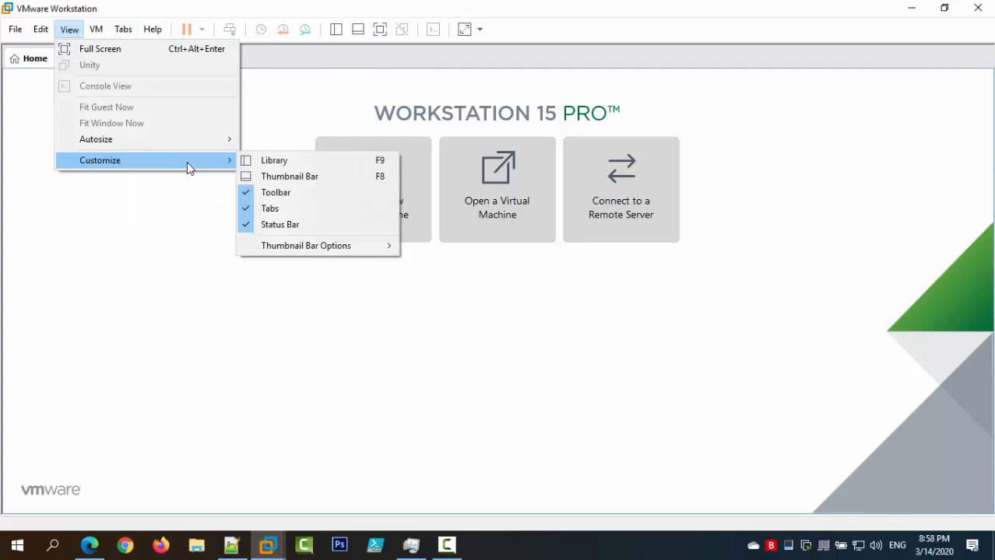
pyautogui.click(312, 161)
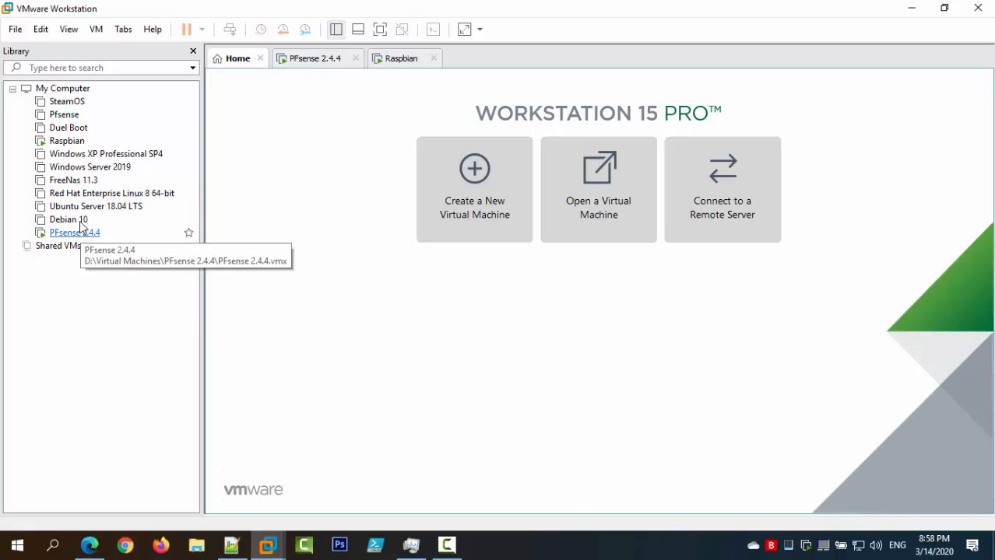
pyautogui.click(76, 129)
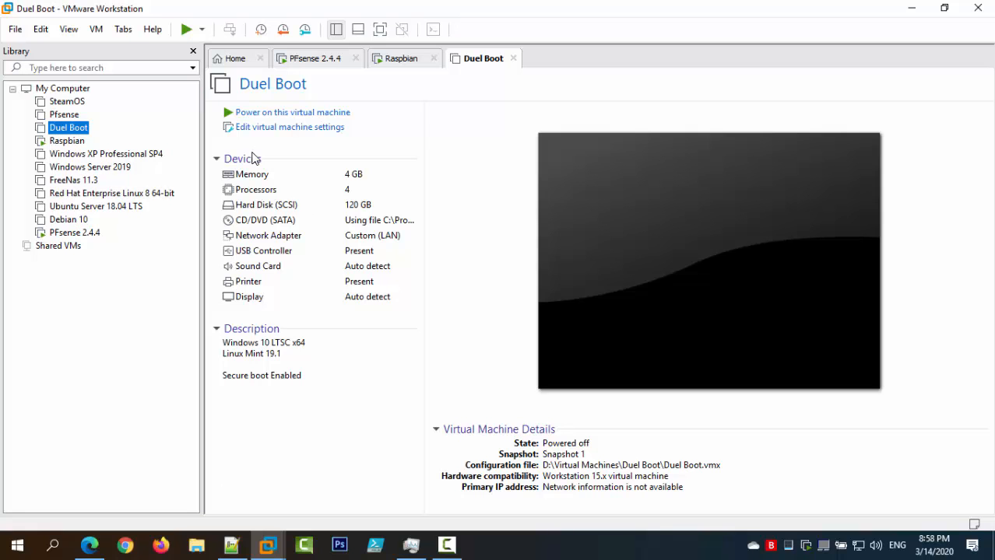
pyautogui.click(308, 177)
pyautogui.click(308, 128)
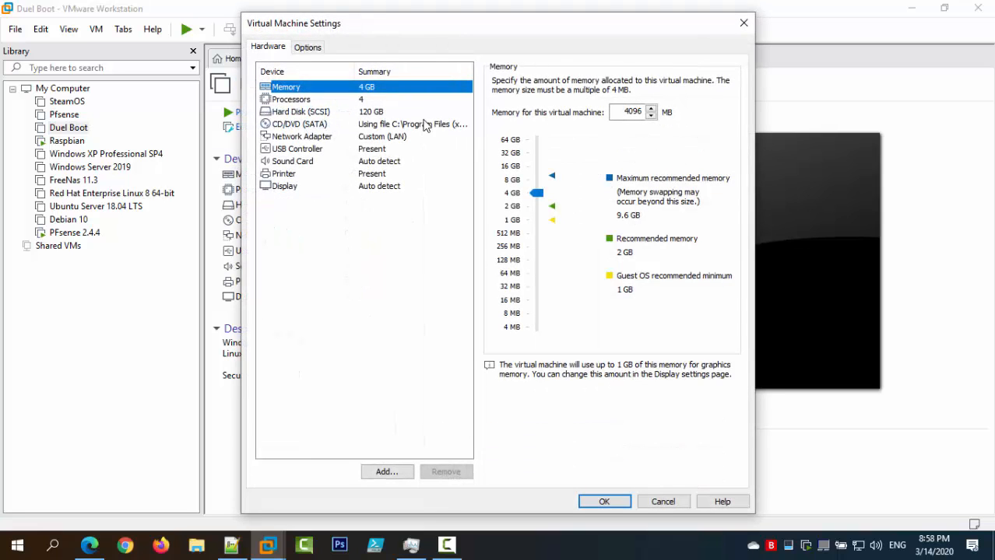
pyautogui.click(604, 501)
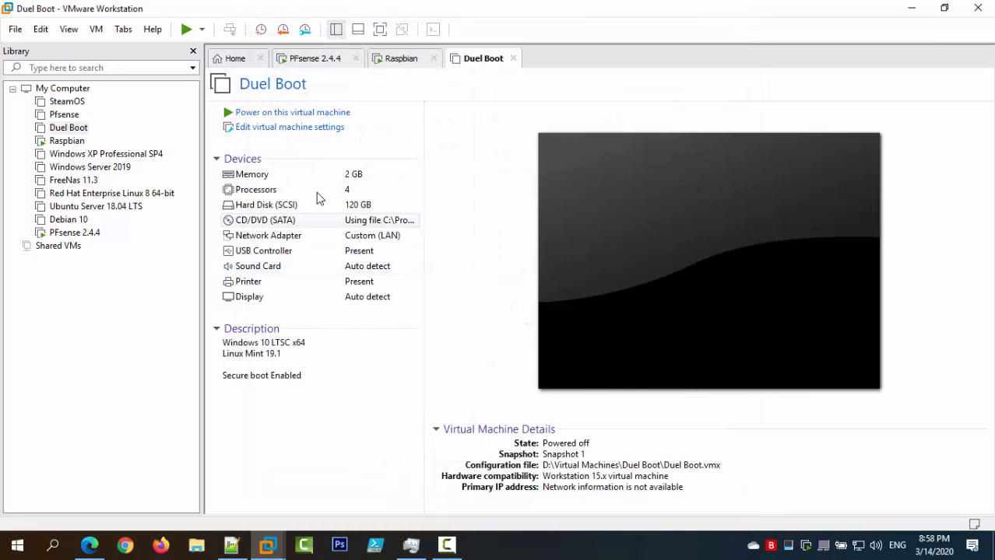
# Switch the Duel Boot network adapter to the custom DMZ host-only network and power the VM on.
pyautogui.click(343, 236)
pyautogui.doubleClick(384, 239)
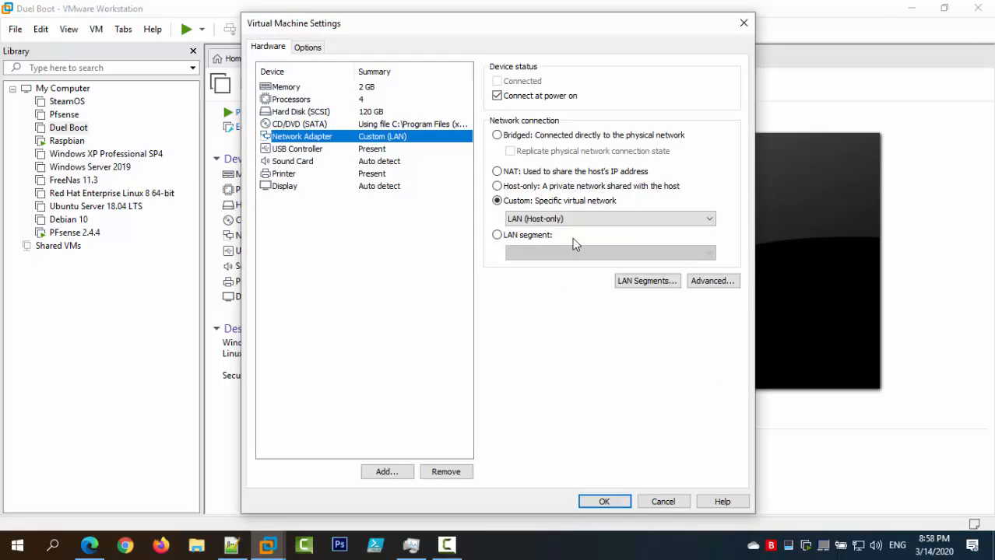
pyautogui.click(562, 221)
pyautogui.click(562, 279)
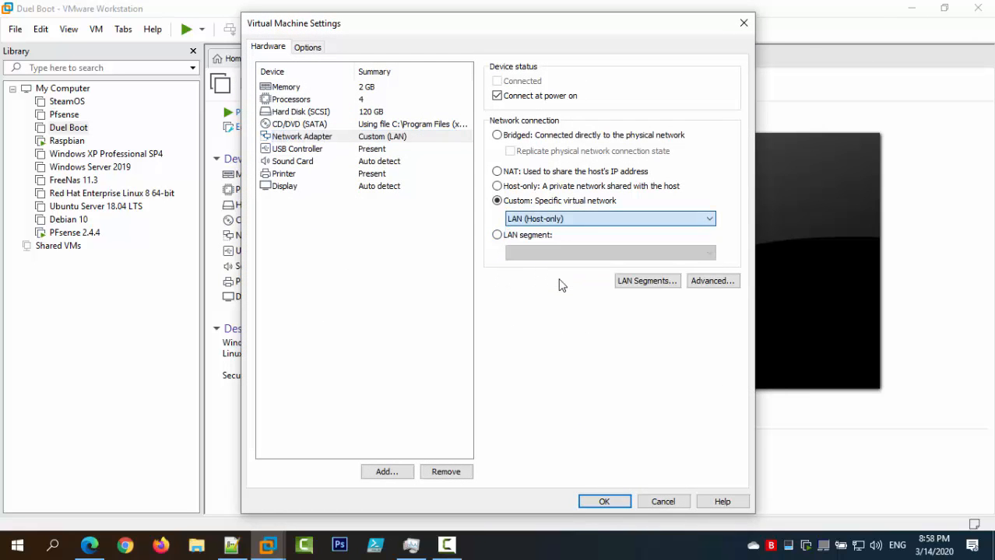
pyautogui.click(606, 503)
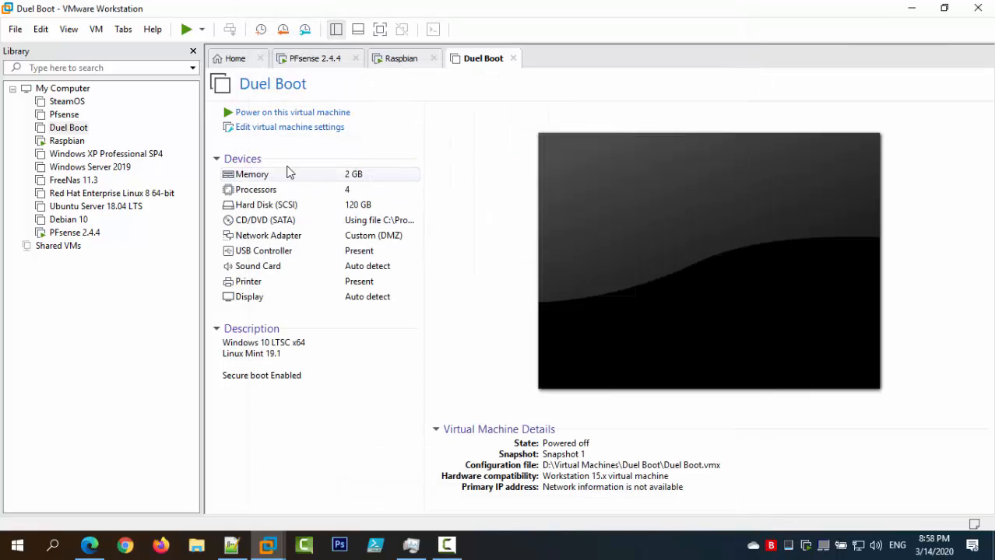
pyautogui.click(295, 113)
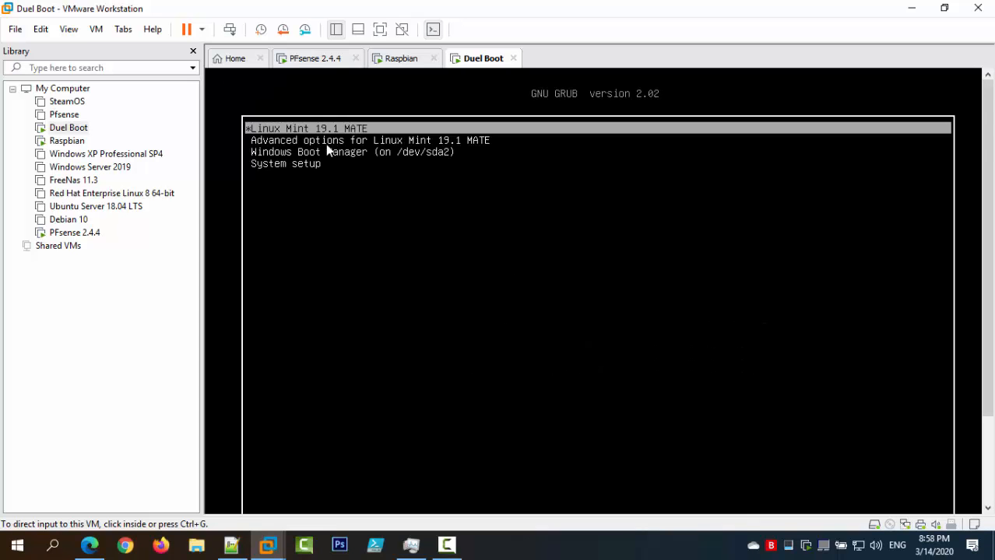
# Boot the Linux Mint 19.1 MATE GRUB entry and show the VM console full screen.
pyautogui.click(327, 150)
pyautogui.press('Return')
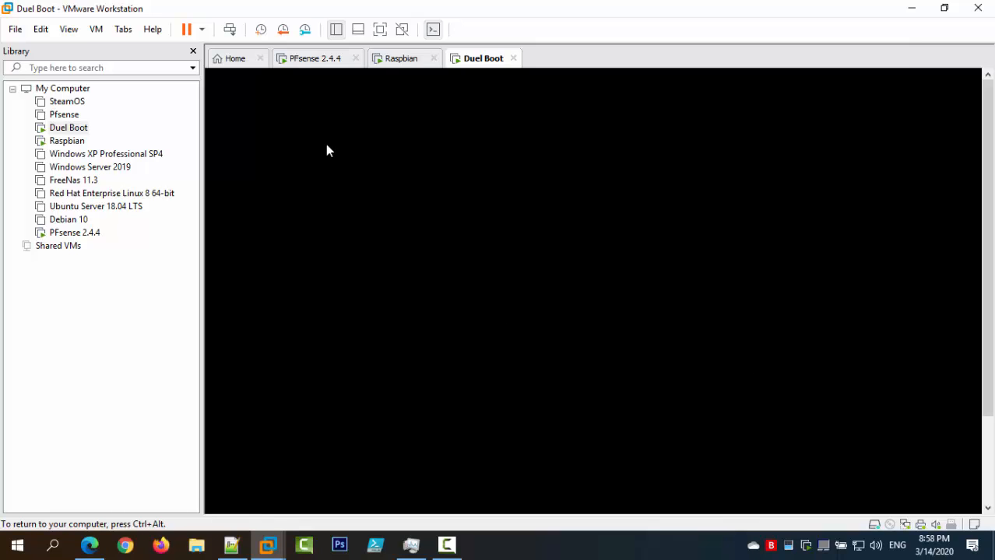
pyautogui.hotkey('ctrl', 'alt')
pyautogui.click(373, 31)
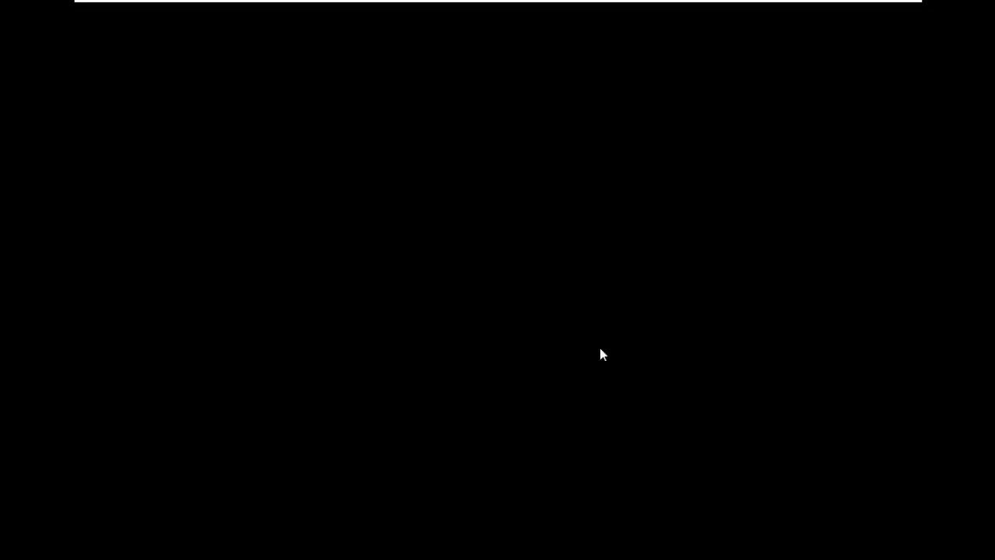
# Check the timed-out Firefox page in the Raspbian VM, then return to the Duel Boot VM.
pyautogui.moveTo(475, 1)
pyautogui.click(646, 14)
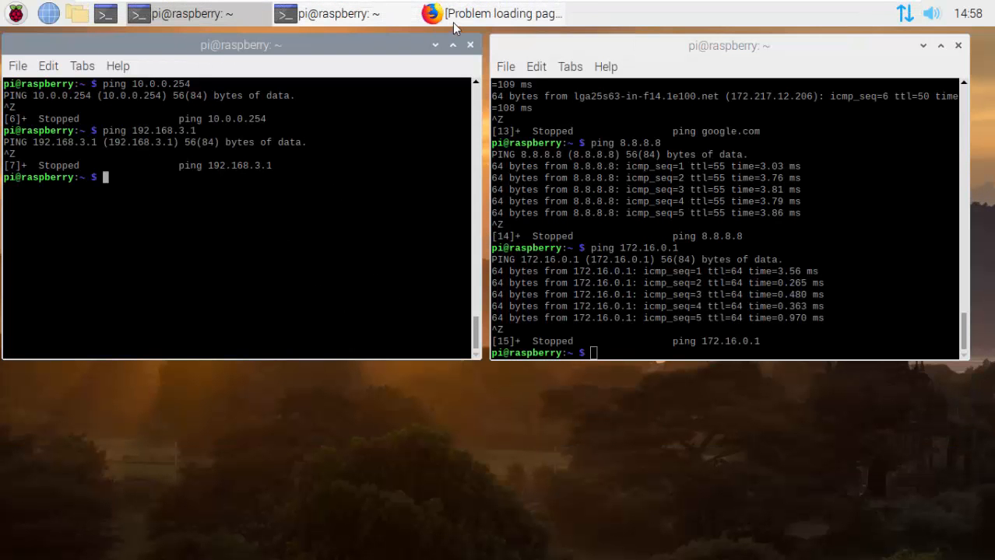
pyautogui.click(437, 23)
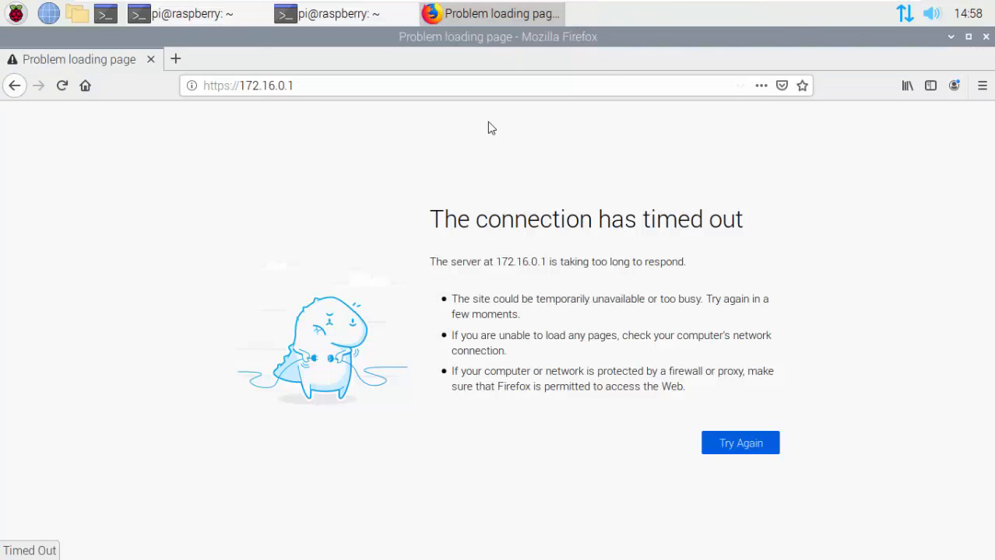
pyautogui.moveTo(827, 4)
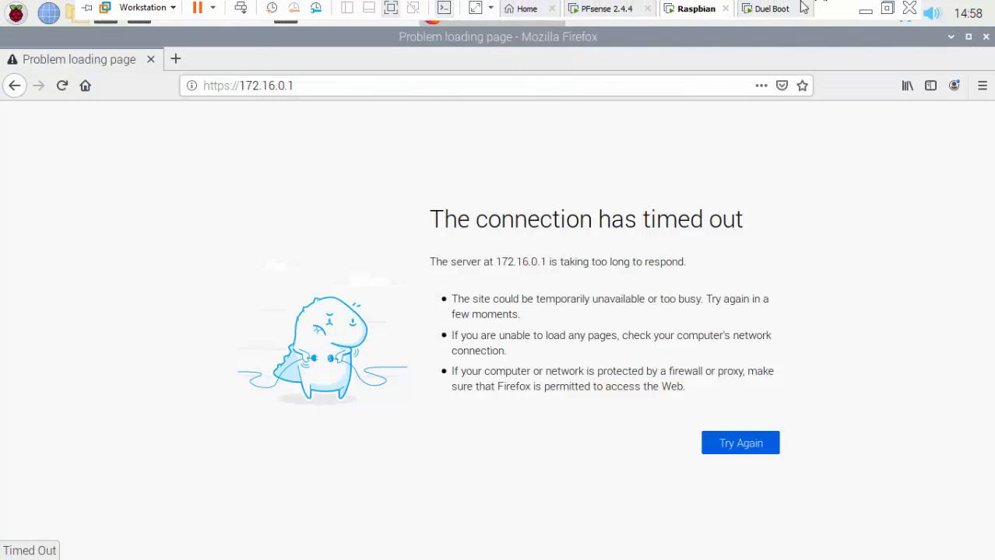
pyautogui.click(739, 11)
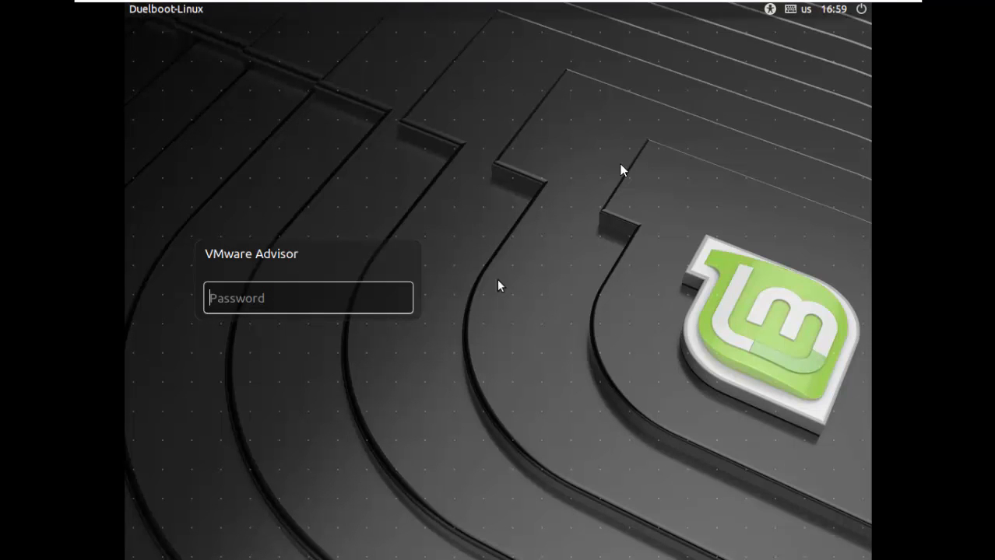
# Log into Linux Mint with the account password and close the Welcome to Linux Mint window.
pyautogui.write('••••••••')
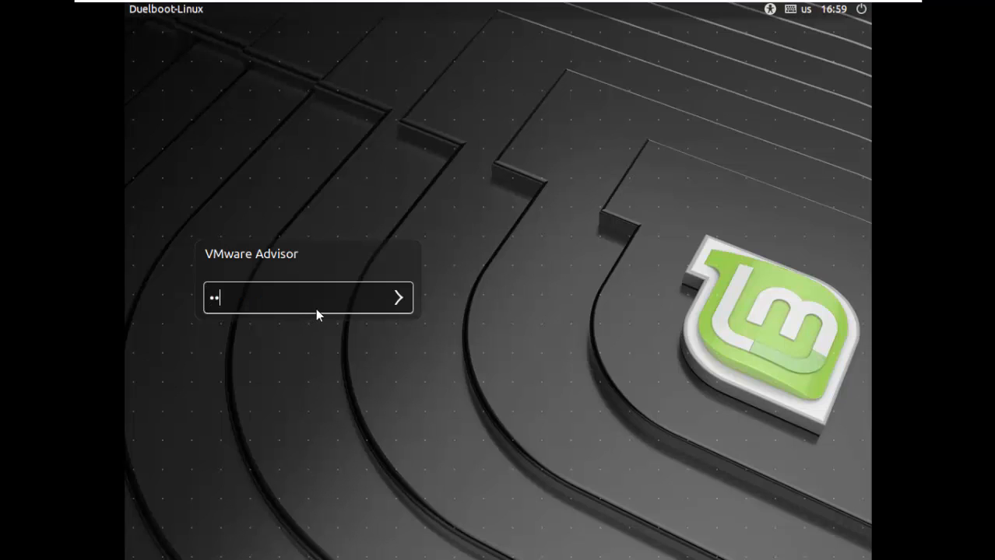
pyautogui.press('Return')
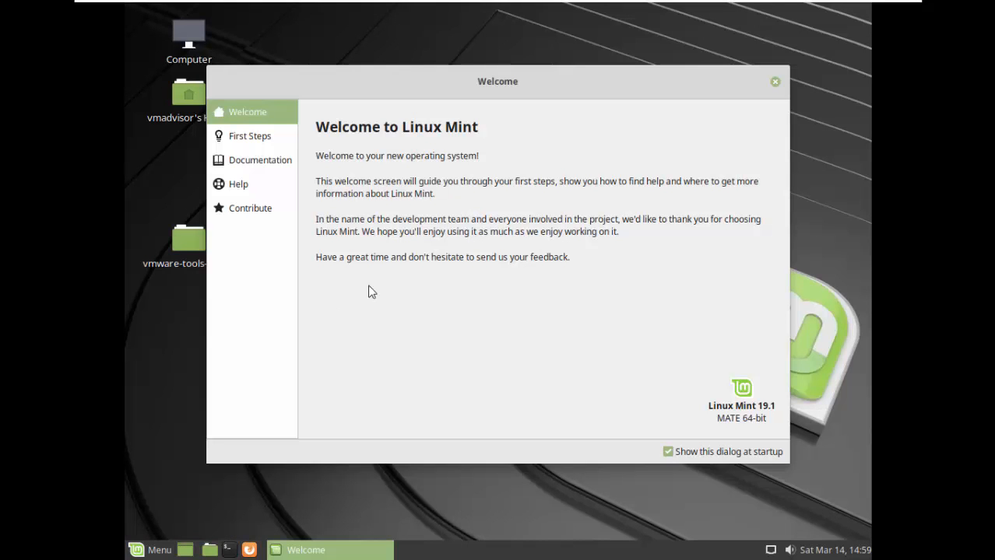
pyautogui.click(774, 82)
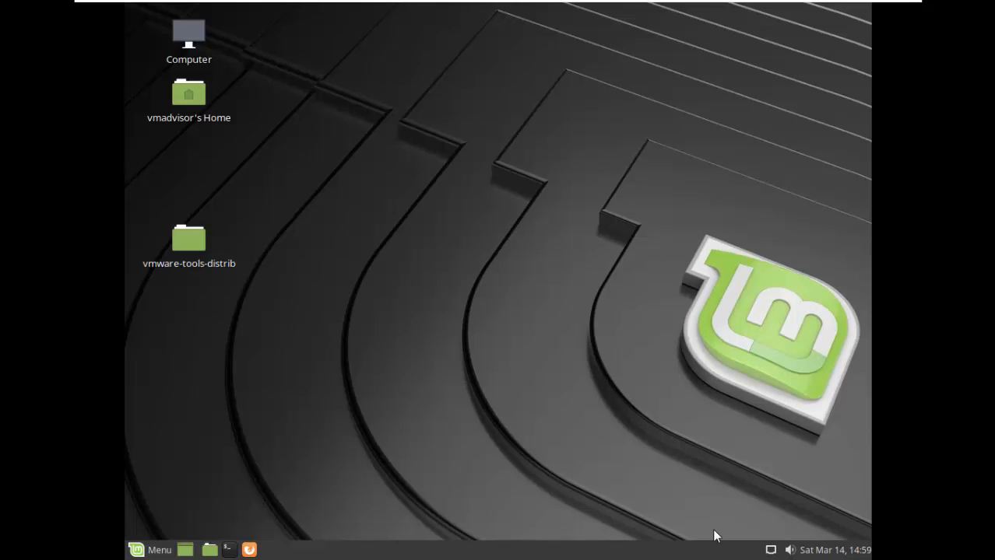
# Run ifconfig in a terminal to find the Mint VM's address, 172.16.94.185.
pyautogui.click(229, 550)
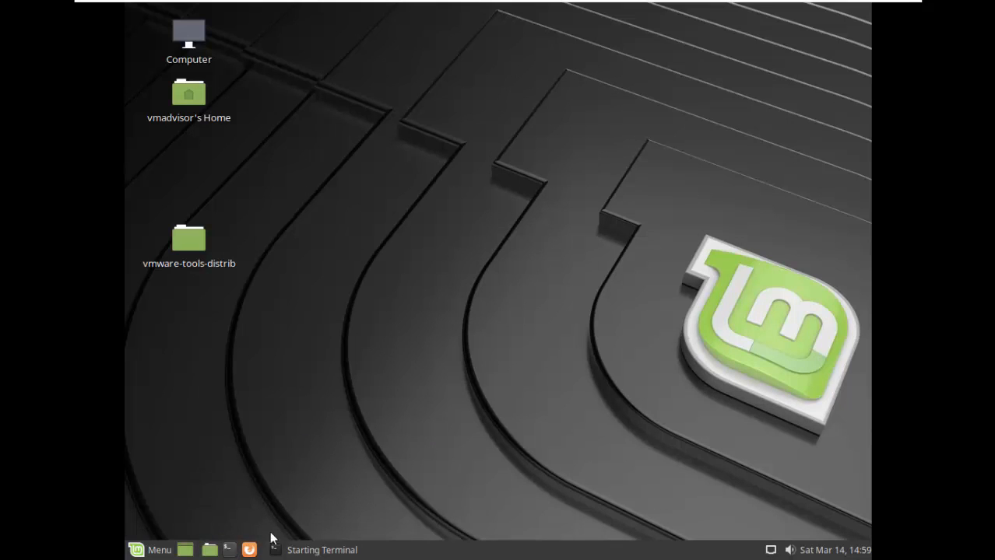
pyautogui.write('ifconfig')
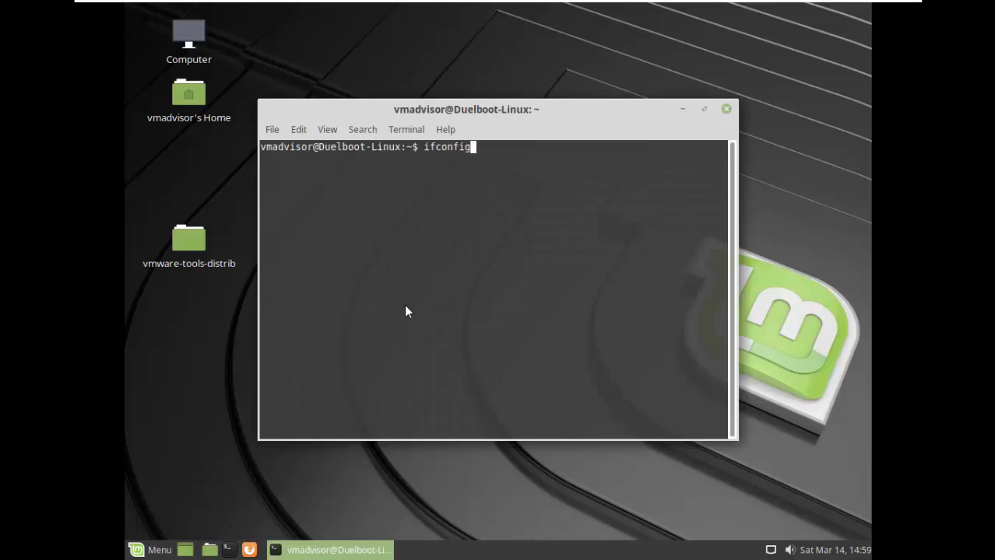
pyautogui.press('Return')
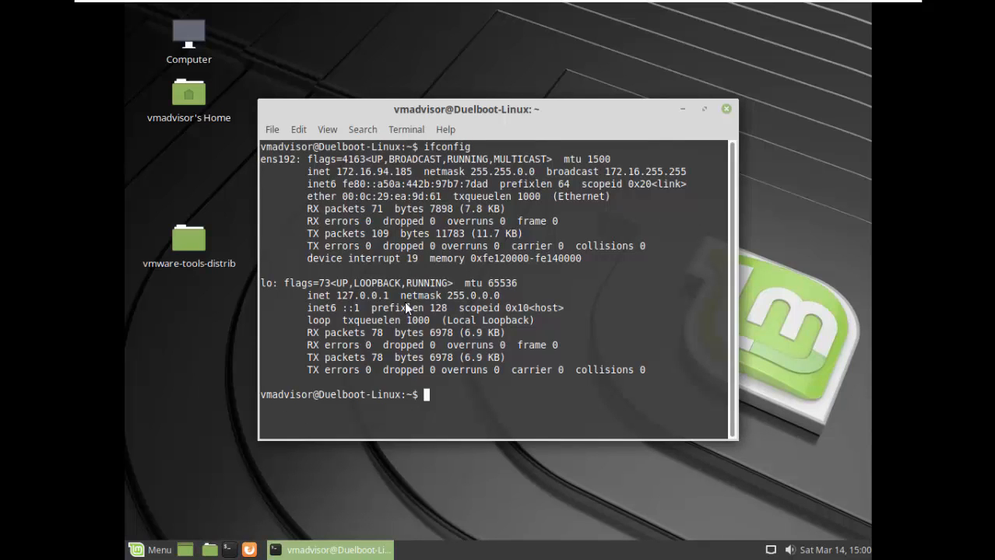
pyautogui.moveTo(411, 172); pyautogui.dragTo(336, 172)
pyautogui.moveTo(379, 109); pyautogui.dragTo(216, 15)
# In a second terminal, ping the gateway 172.16.0.1 and confirm it replies.
pyautogui.click(229, 550)
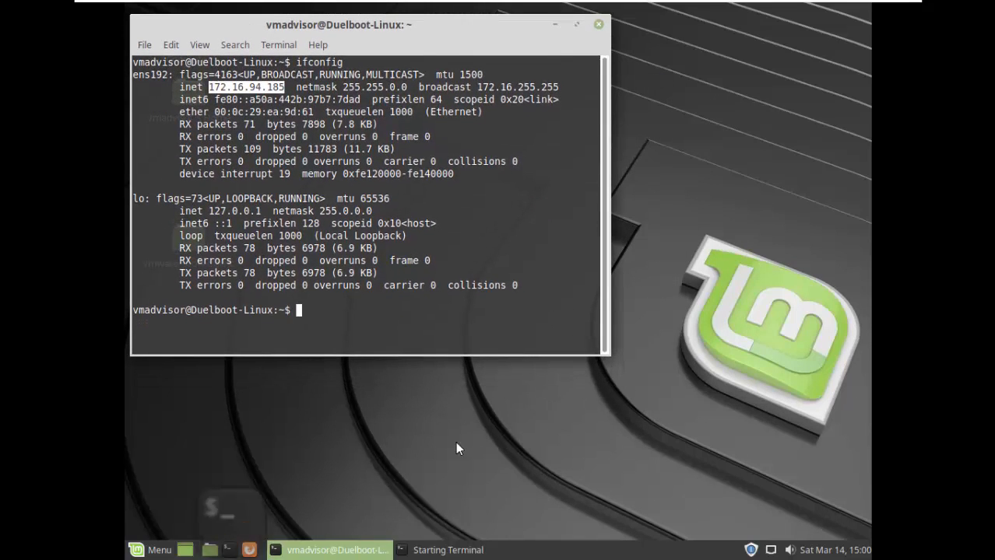
pyautogui.write('ping')
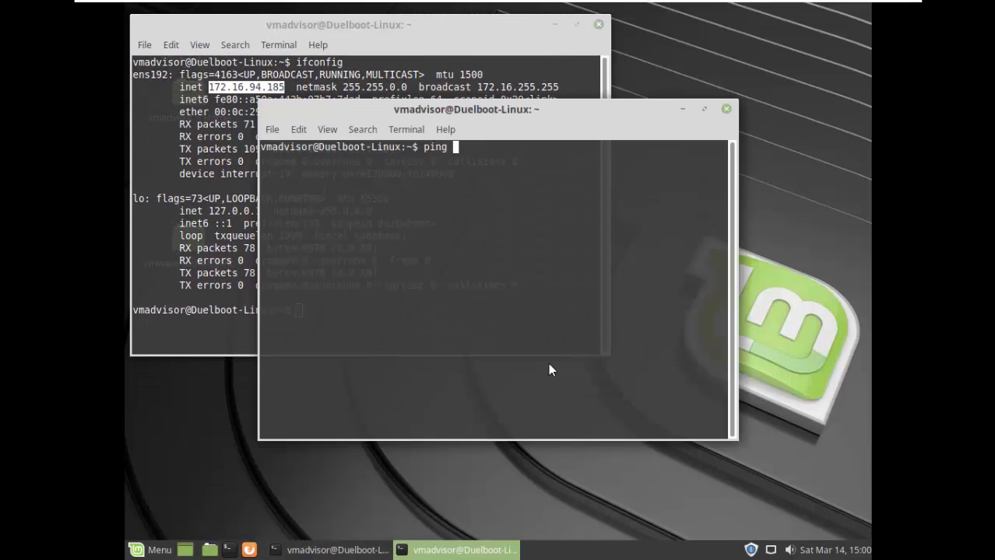
pyautogui.press('Home')
pyautogui.press('Delete')
pyautogui.press('End')
pyautogui.press('BackSpace')
pyautogui.press('BackSpace')
pyautogui.press('BackSpace')
pyautogui.write('ping 172.16.0.1')
pyautogui.press('Return')
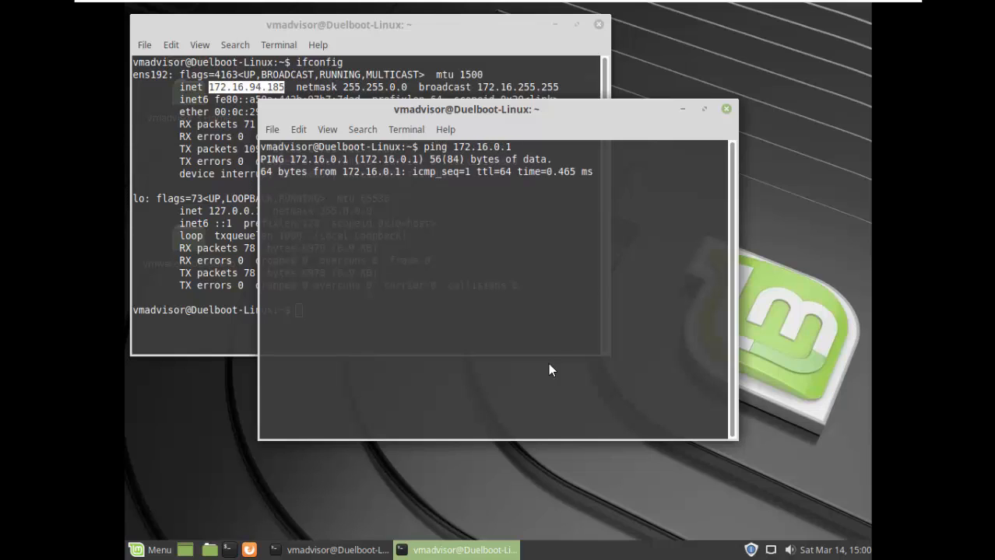
pyautogui.hotkey('ctrl', 'z')
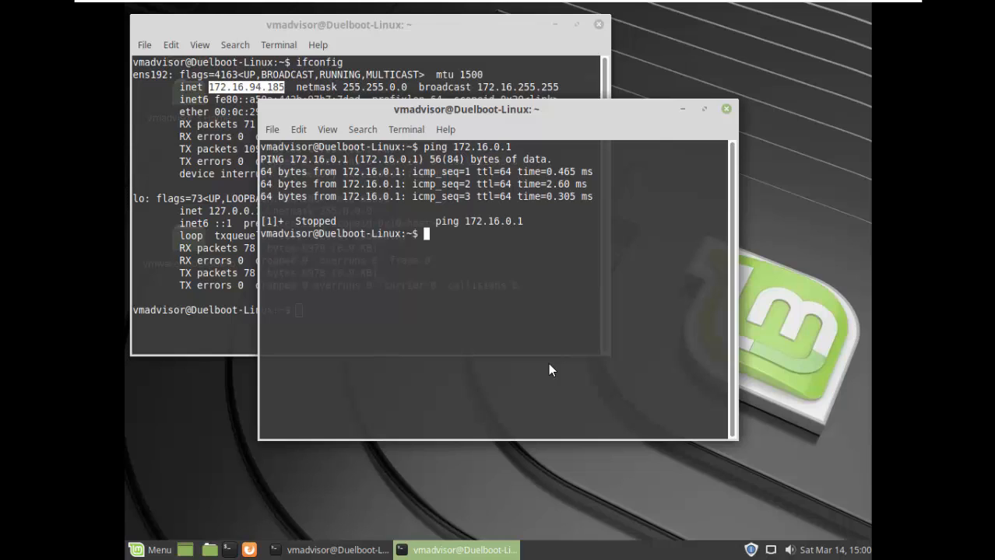
# Ping google.com and 8.8.8.8 to confirm internet access works.
pyautogui.write('ping google.com')
pyautogui.press('Return')
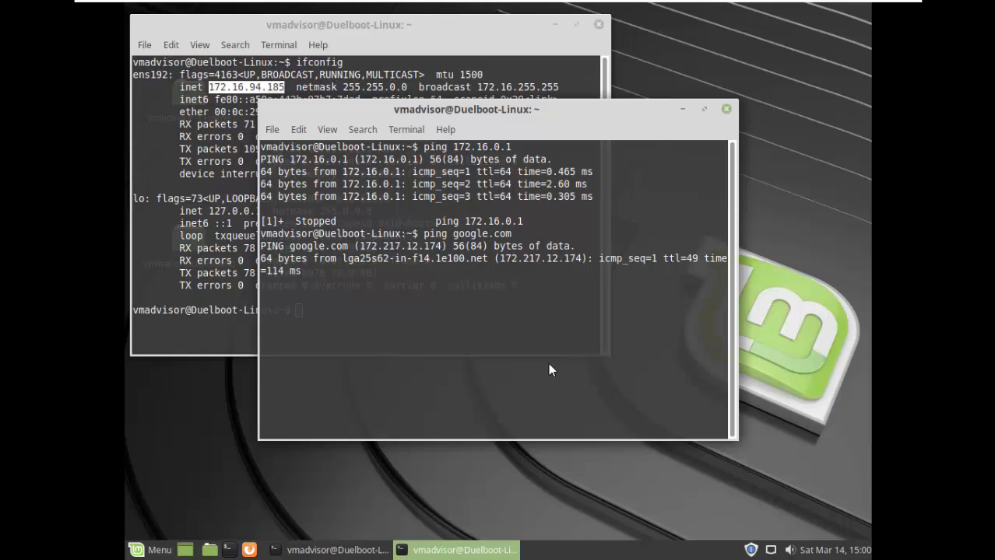
pyautogui.hotkey('ctrl', 'z')
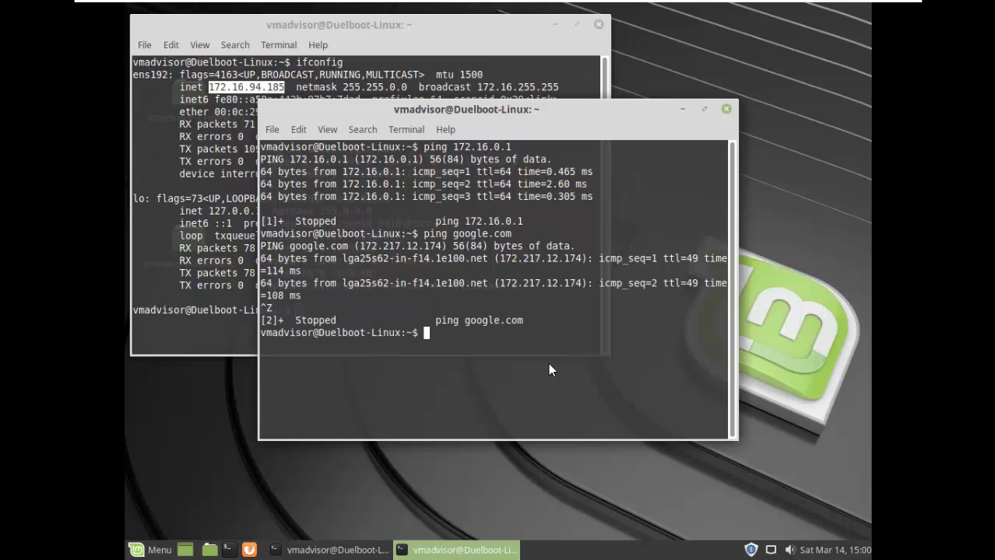
pyautogui.write('ping 8.8.8.8.')
pyautogui.press('BackSpace')
pyautogui.press('Return')
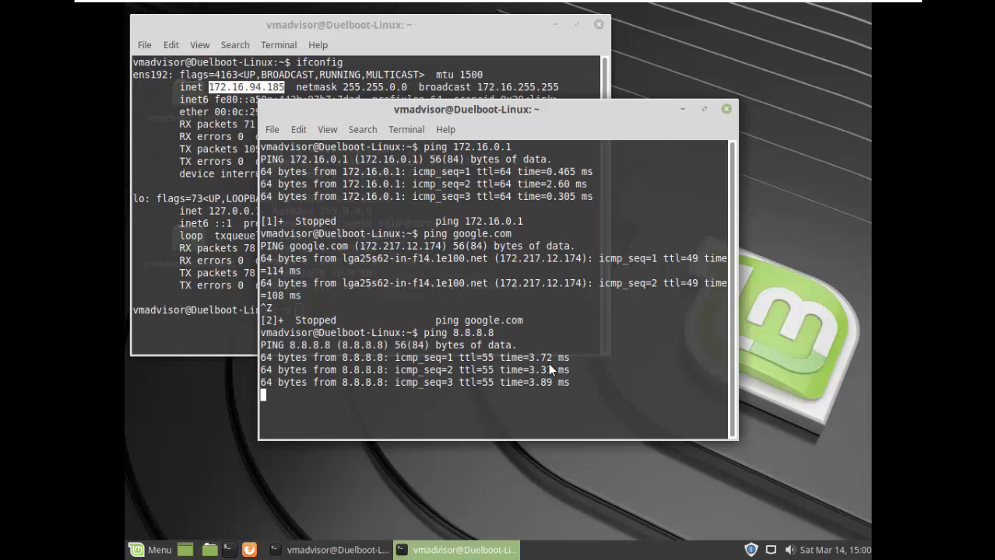
pyautogui.hotkey('ctrl', 'z')
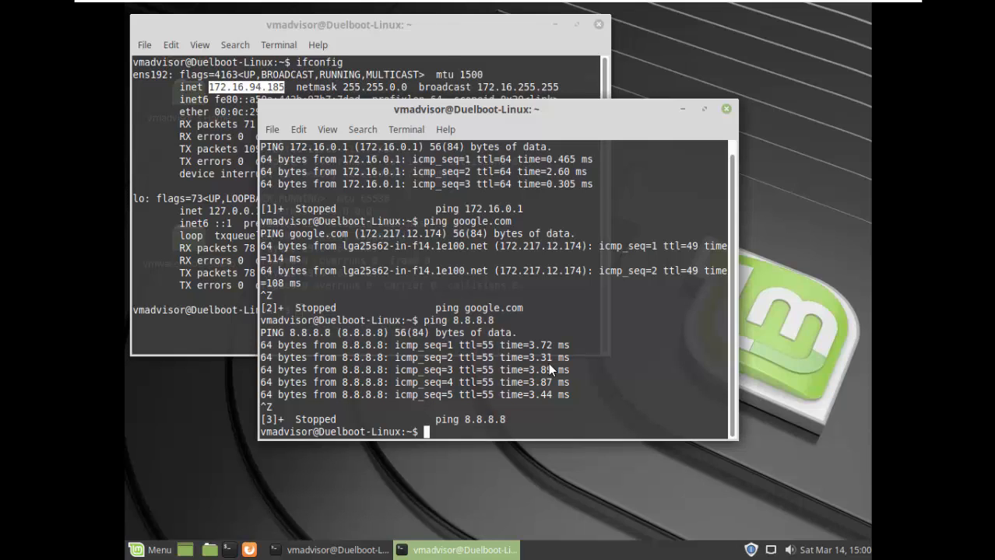
# Ping 10.0.0.254 and 192.168.3.254, confirm neither replies, then minimize the terminal.
pyautogui.write('ping 10.0.0.254')
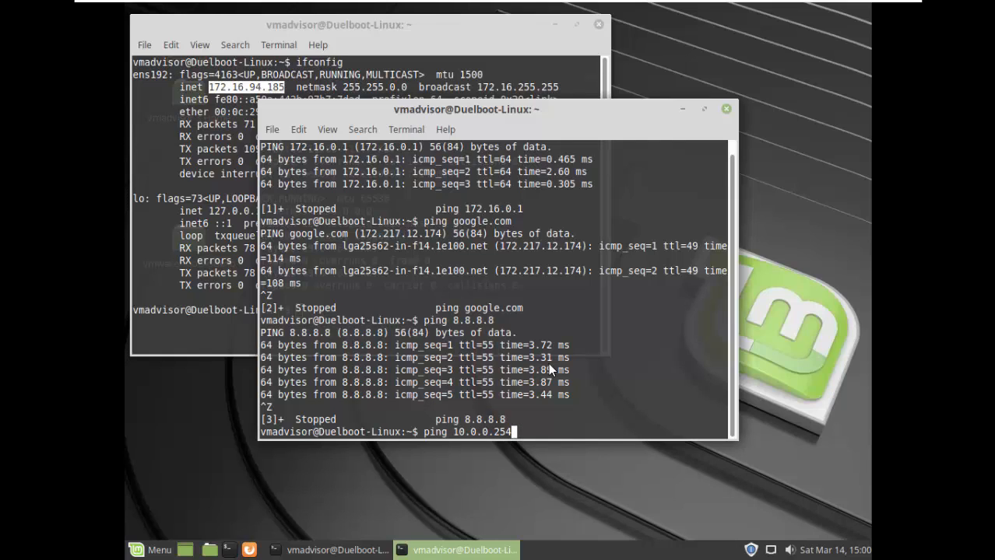
pyautogui.press('Return')
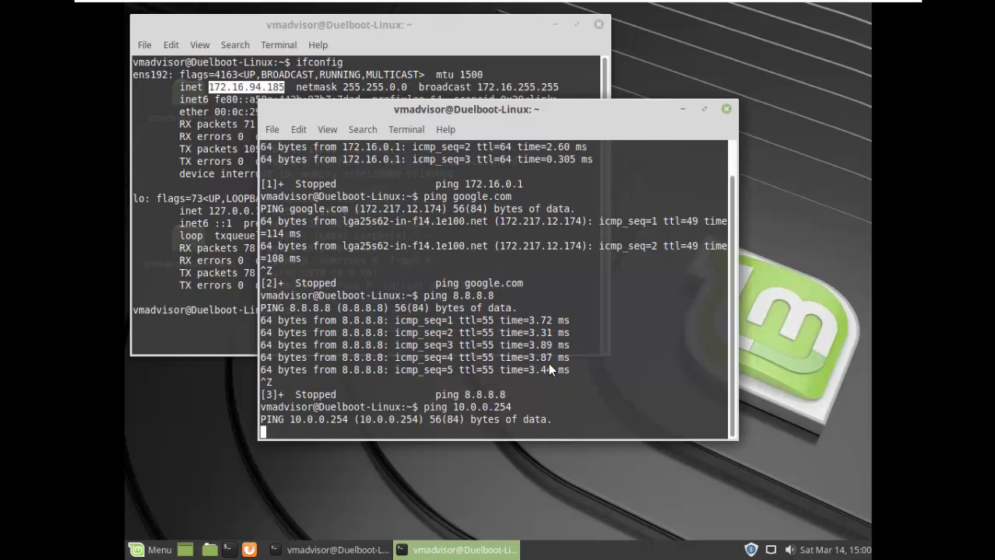
pyautogui.hotkey('ctrl', 'z')
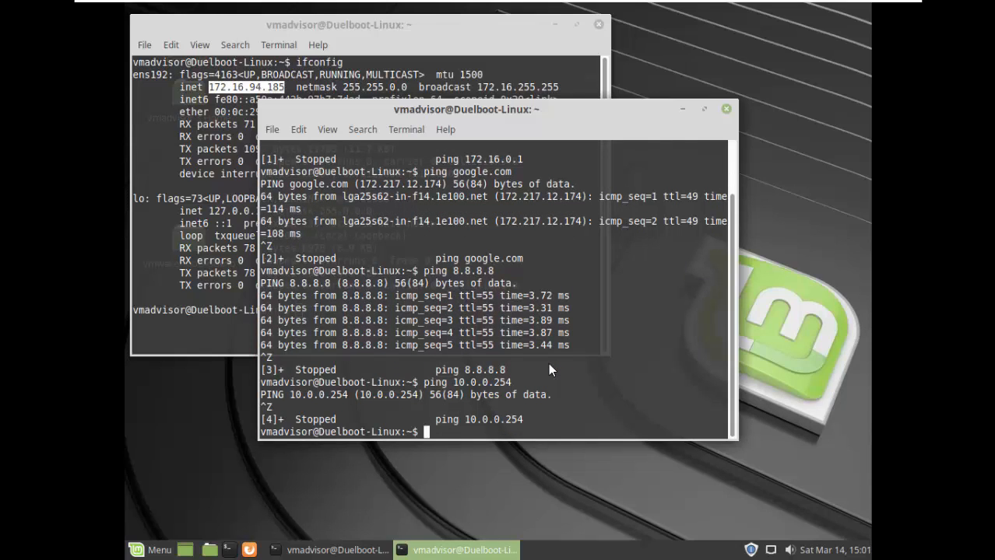
pyautogui.press('Up')
pyautogui.press('BackSpace')
pyautogui.press('BackSpace')
pyautogui.press('BackSpace')
pyautogui.press('BackSpace')
pyautogui.press('BackSpace')
pyautogui.press('BackSpace')
pyautogui.press('BackSpace')
pyautogui.press('BackSpace')
pyautogui.press('BackSpace')
pyautogui.press('BackSpace')
pyautogui.write('192.168.')
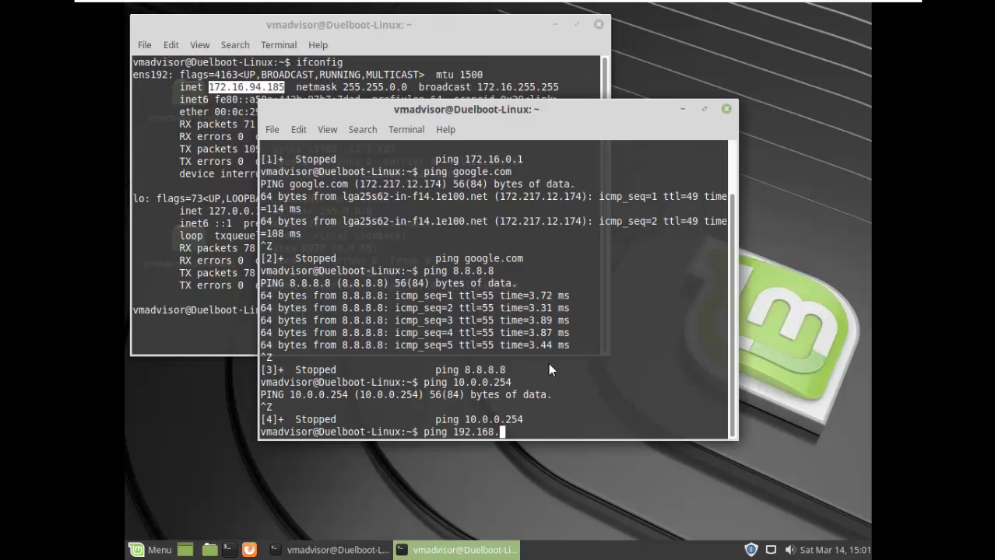
pyautogui.write('3.254')
pyautogui.press('BackSpace')
pyautogui.press('BackSpace')
pyautogui.press('BackSpace')
pyautogui.write('254')
pyautogui.press('Return')
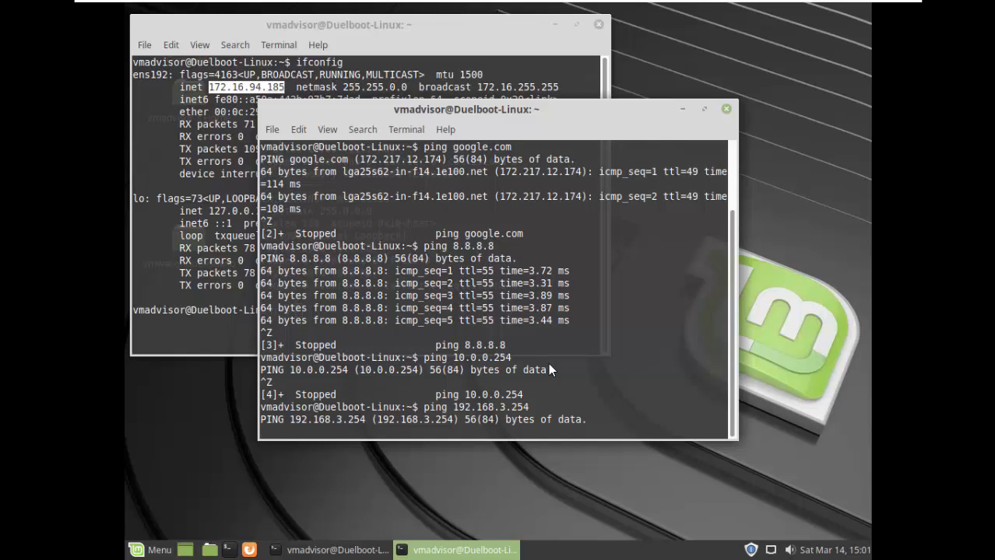
pyautogui.click(249, 550)
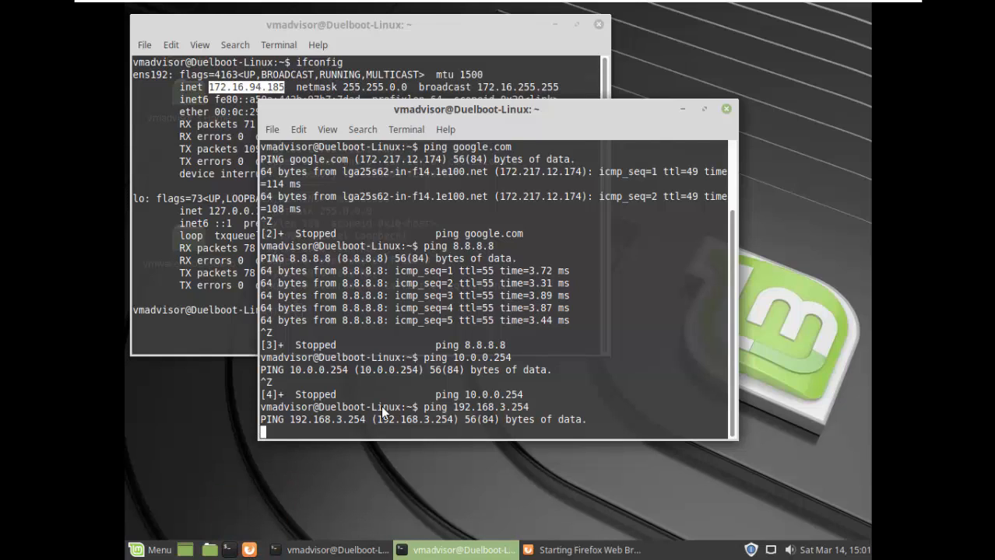
pyautogui.hotkey('ctrl', 'z')
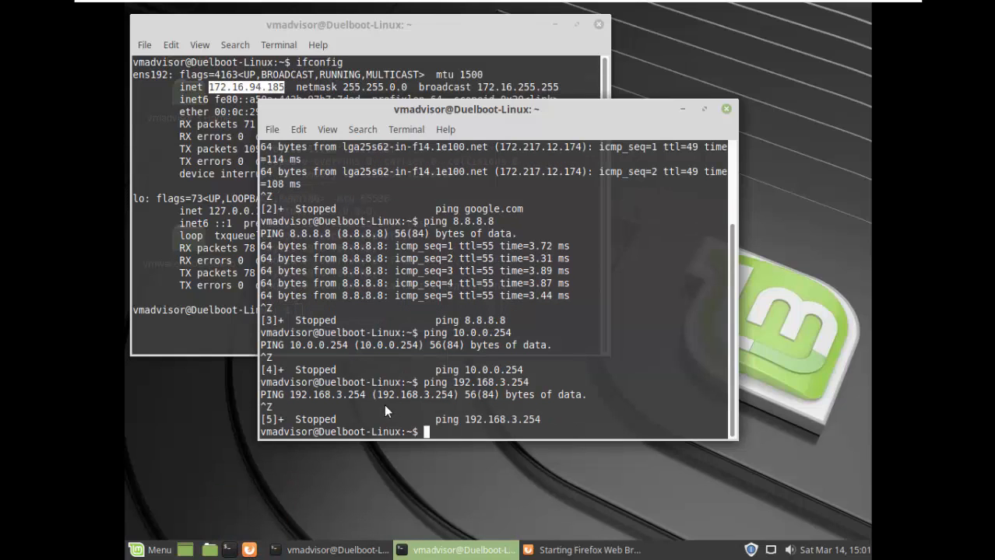
pyautogui.click(681, 111)
# Load cnn.com in Firefox to confirm web browsing works.
pyautogui.click(554, 27)
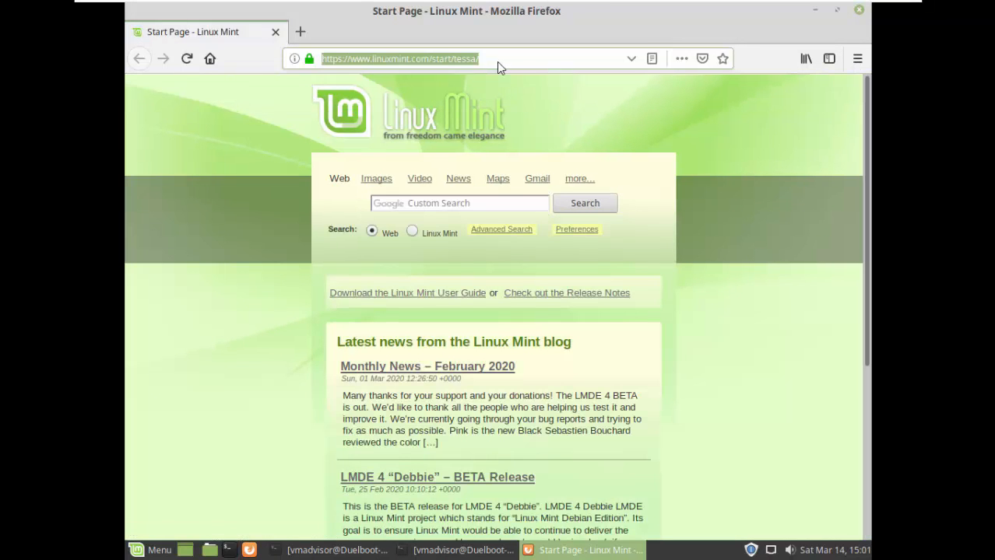
pyautogui.click(497, 61)
pyautogui.write('cnn.com')
pyautogui.press('Return')
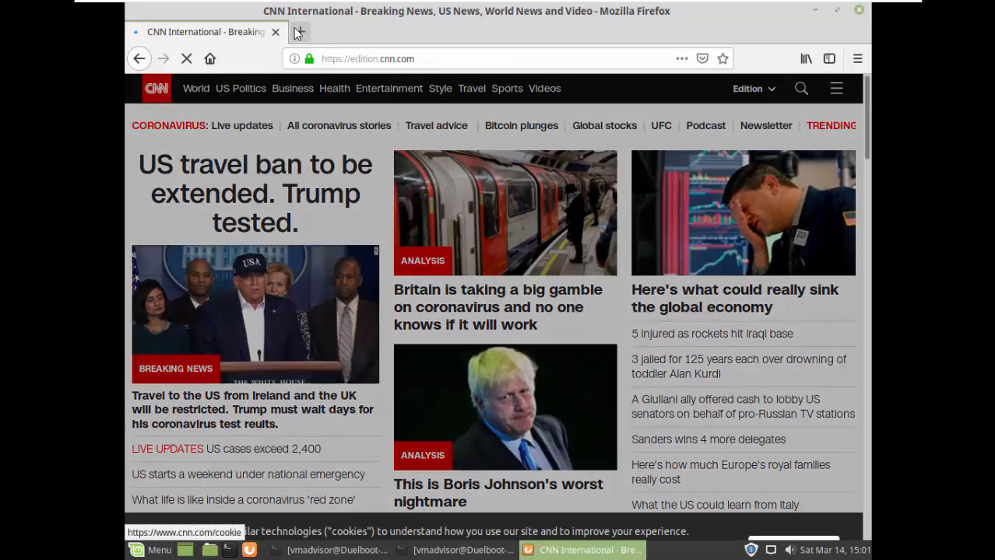
# Close the CNN tab and try opening 172.16.0.1 in a new tab.
pyautogui.click(301, 32)
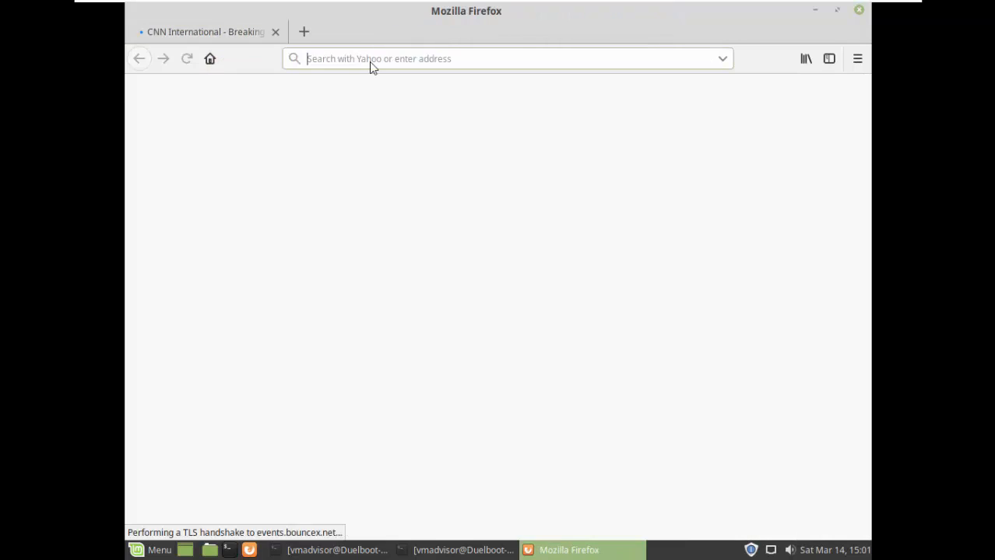
pyautogui.click(274, 36)
pyautogui.click(313, 61)
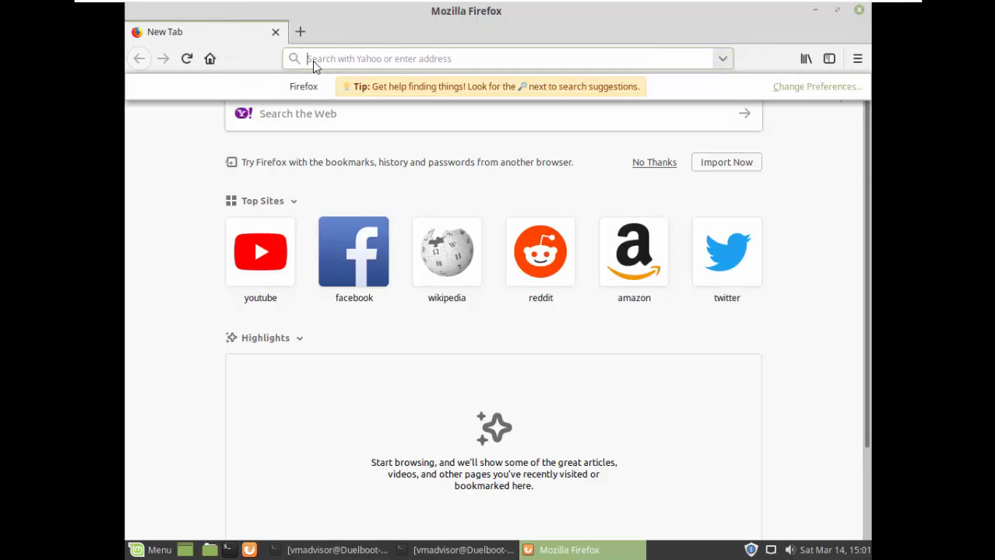
pyautogui.write('172.')
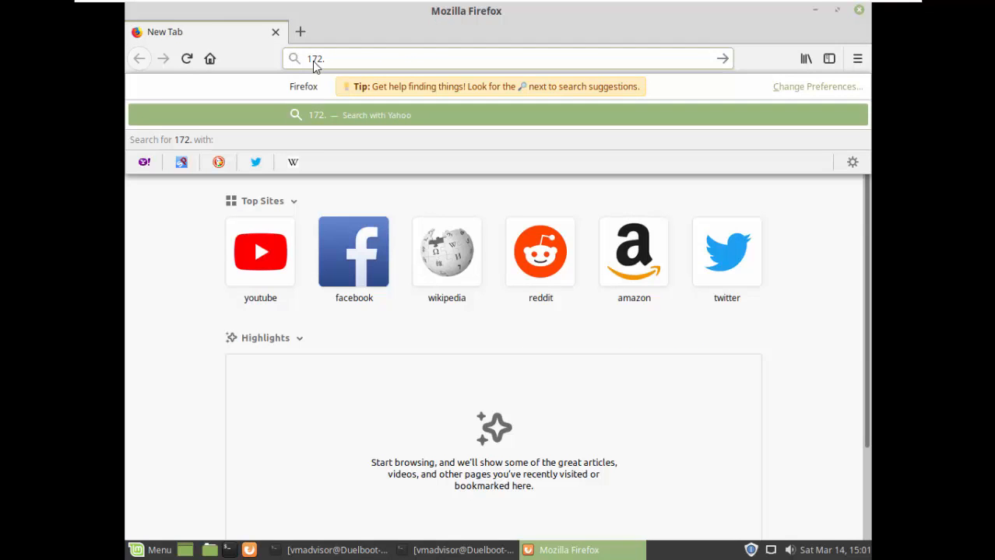
pyautogui.write('16.0.1')
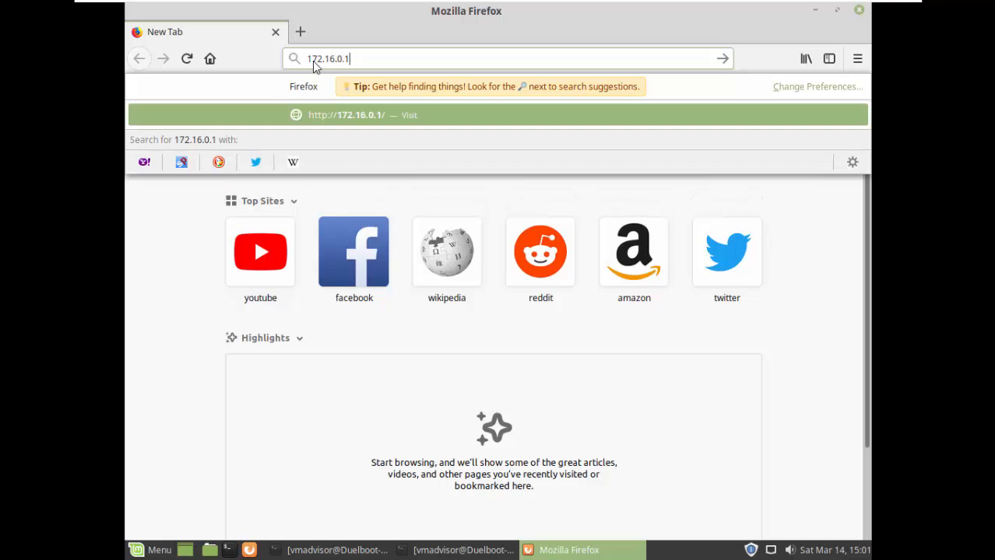
pyautogui.press('Return')
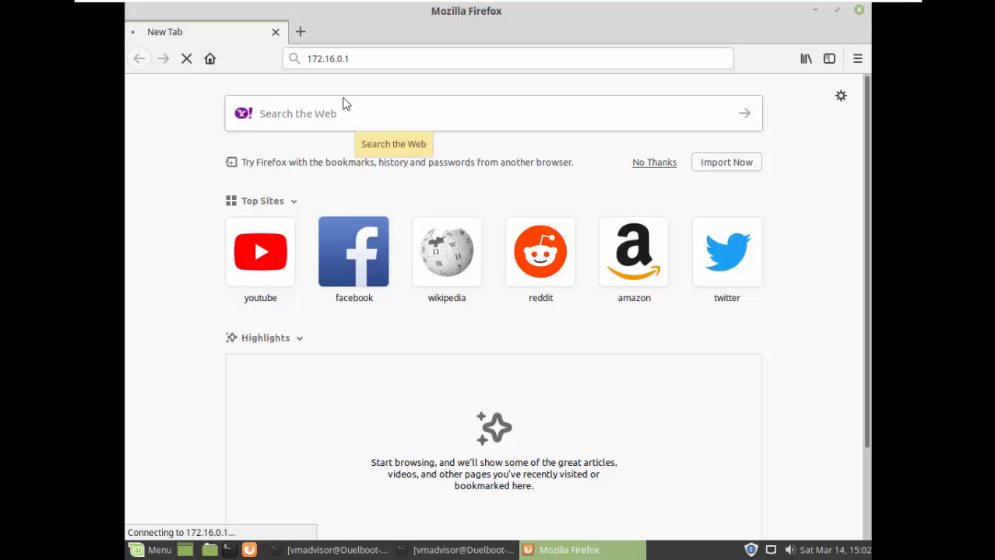
# Try 10.0.0.254 in another tab, then close Firefox and both its tabs.
pyautogui.click(301, 31)
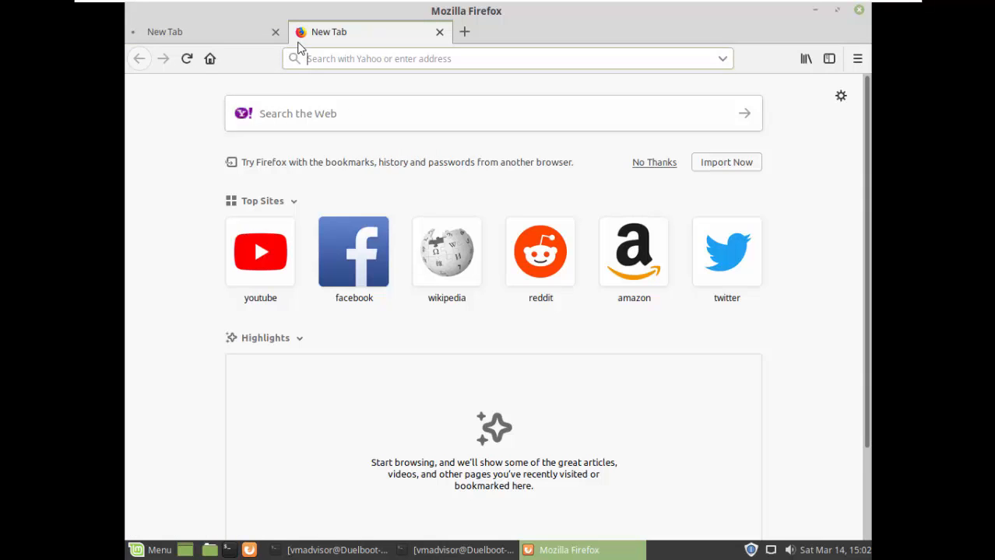
pyautogui.write('10.0.0.')
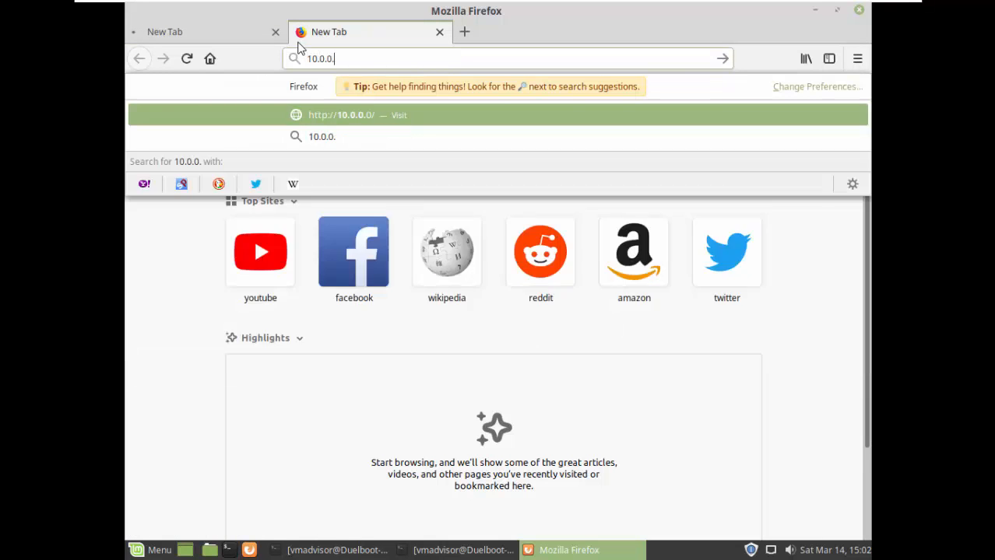
pyautogui.write('254')
pyautogui.press('Return')
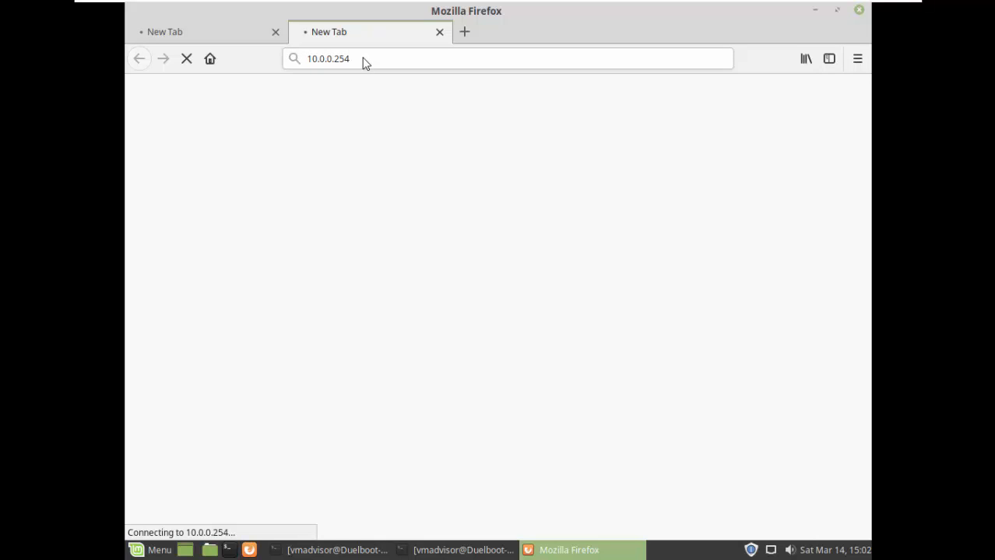
pyautogui.moveTo(370, 62); pyautogui.dragTo(300, 63)
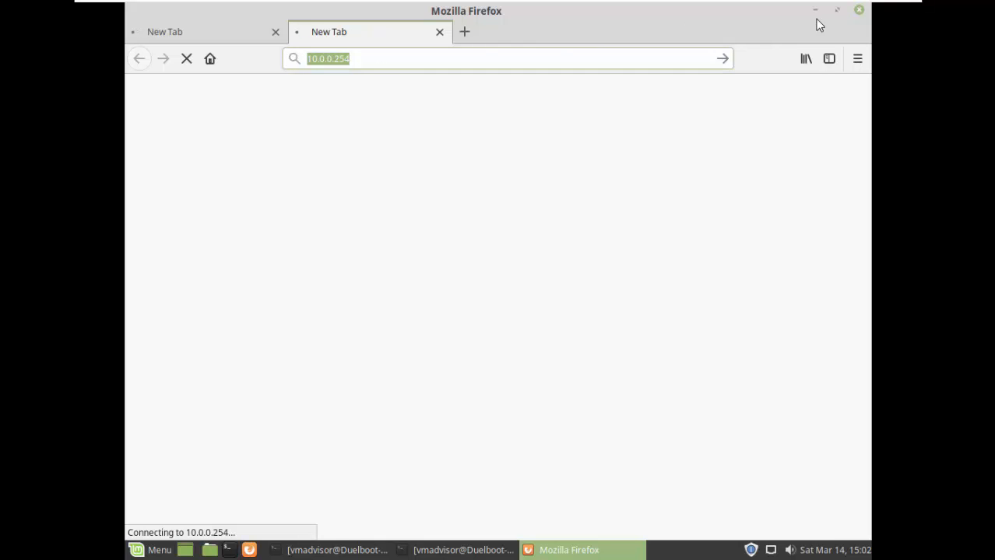
pyautogui.click(859, 10)
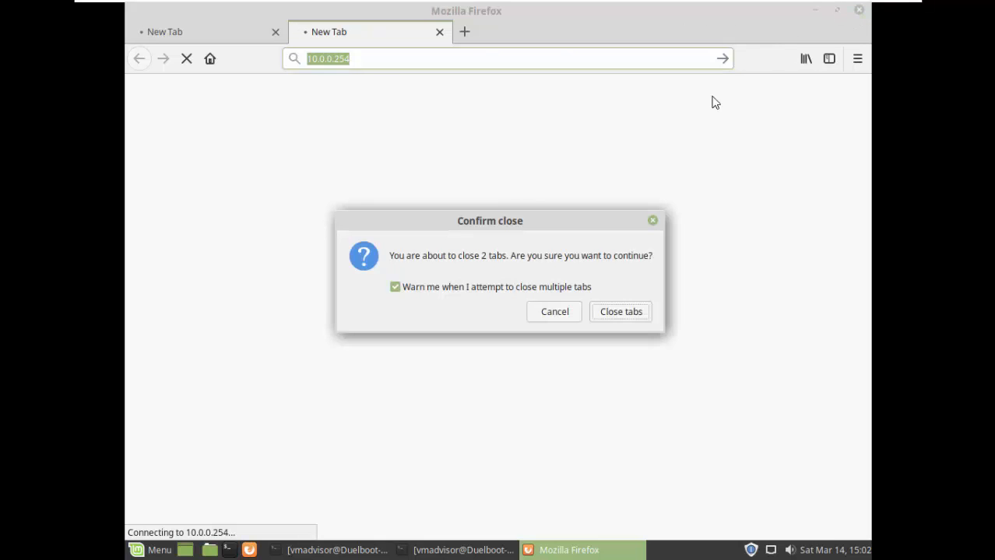
pyautogui.click(621, 310)
pyautogui.click(515, 552)
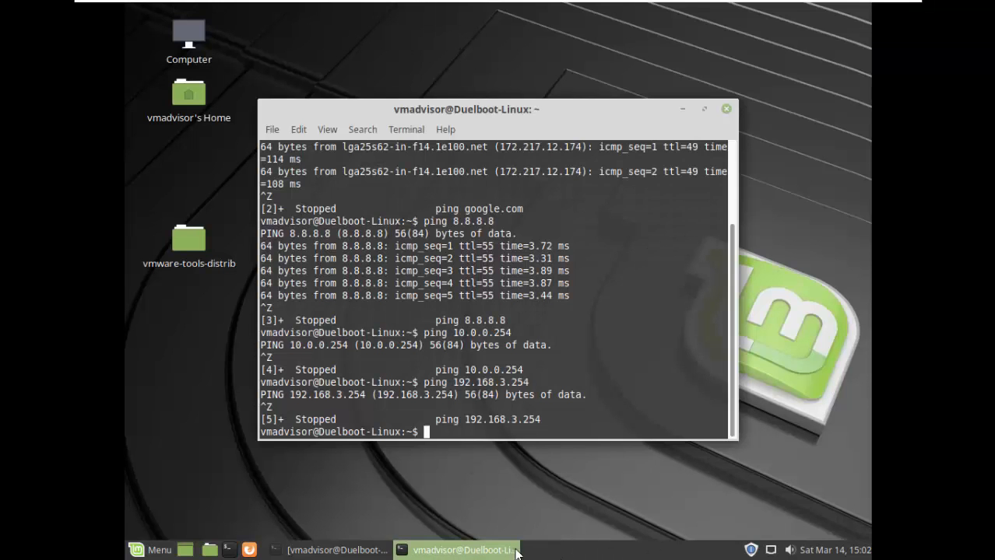
# Close both Mint terminals, review pfSense's LAN2 firewall rules on the host, then return to Mint.
pyautogui.click(726, 109)
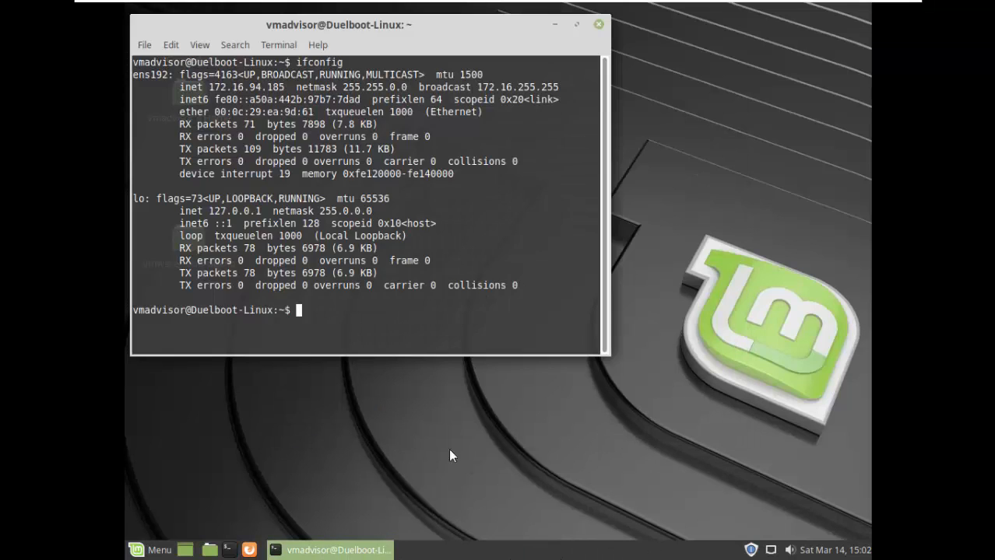
pyautogui.click(595, 34)
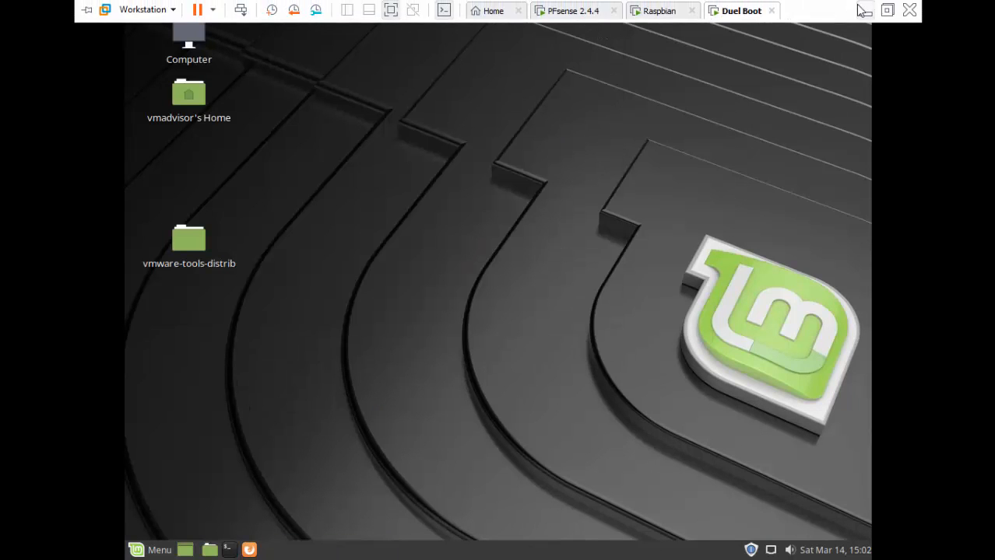
pyautogui.click(864, 9)
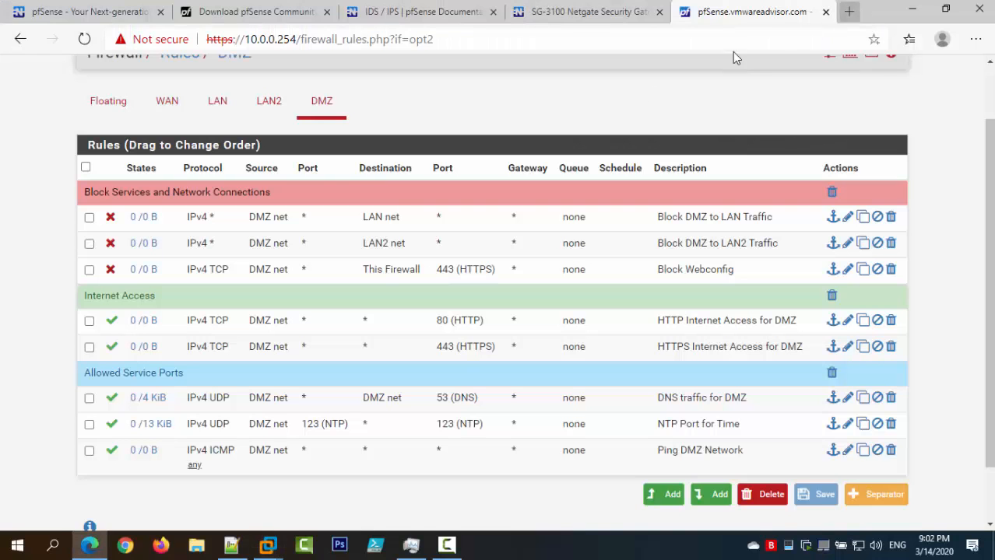
pyautogui.click(267, 102)
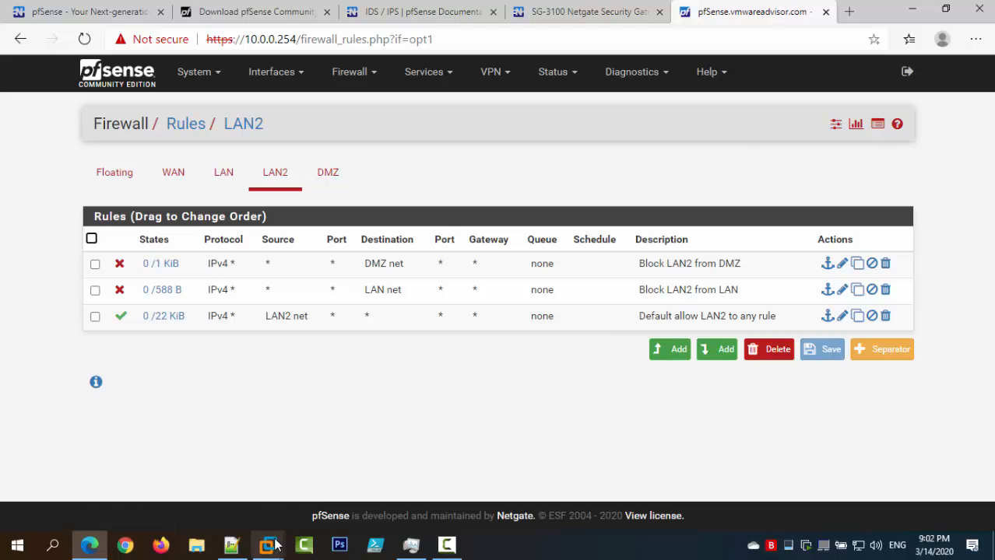
pyautogui.moveTo(278, 548)
pyautogui.click(543, 430)
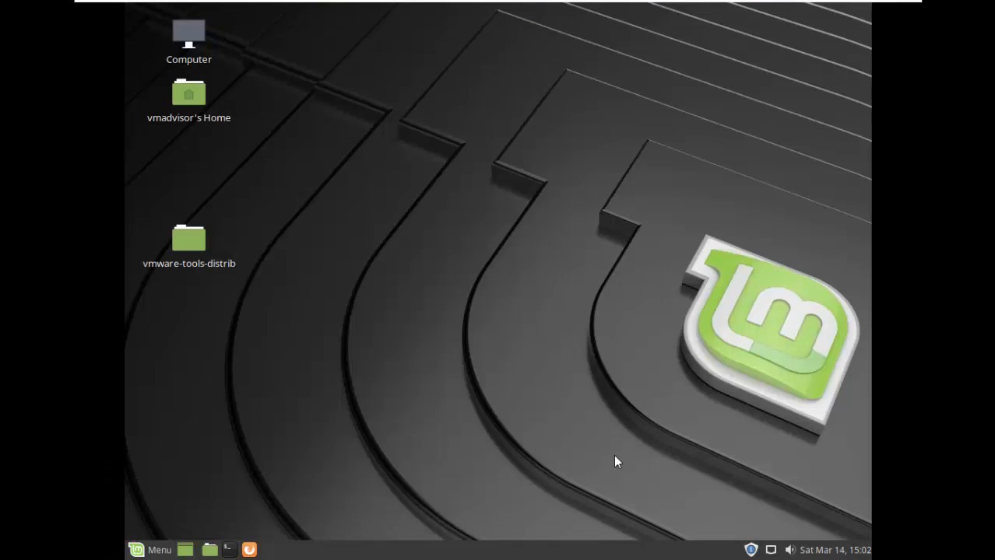
# In VM Settings, change the Mint VM's network adapter to the custom LAN2 (Host-only) network.
pyautogui.moveTo(801, 3)
pyautogui.click(144, 10)
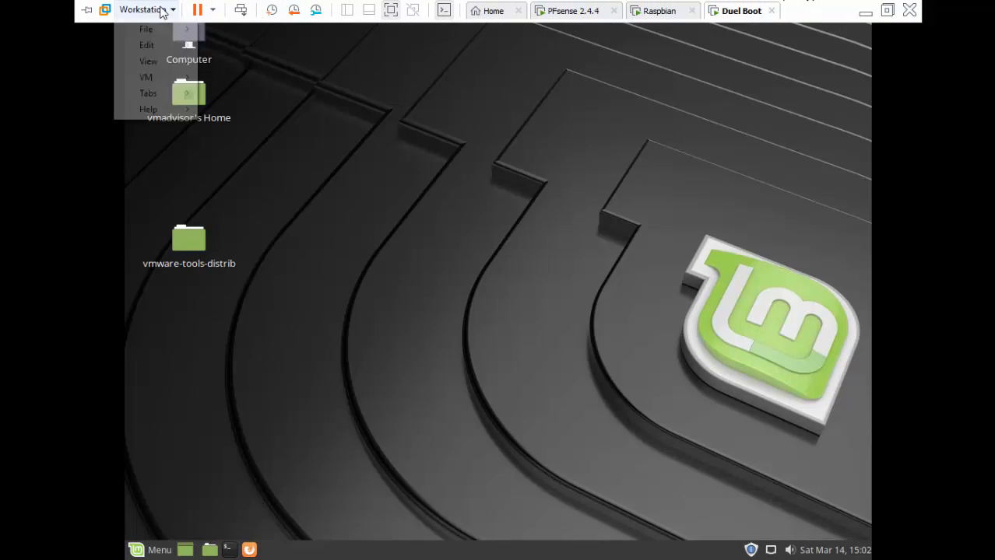
pyautogui.moveTo(182, 75)
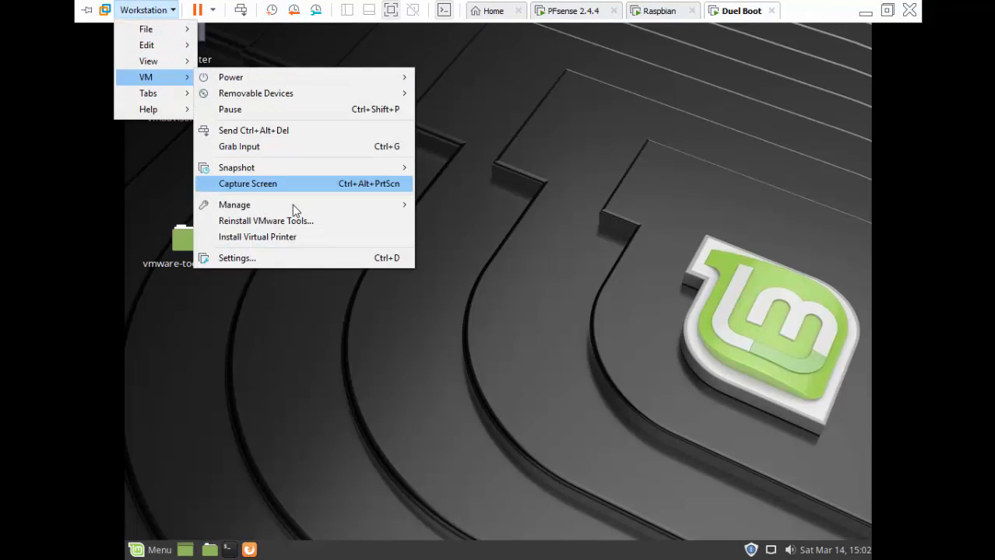
pyautogui.click(305, 262)
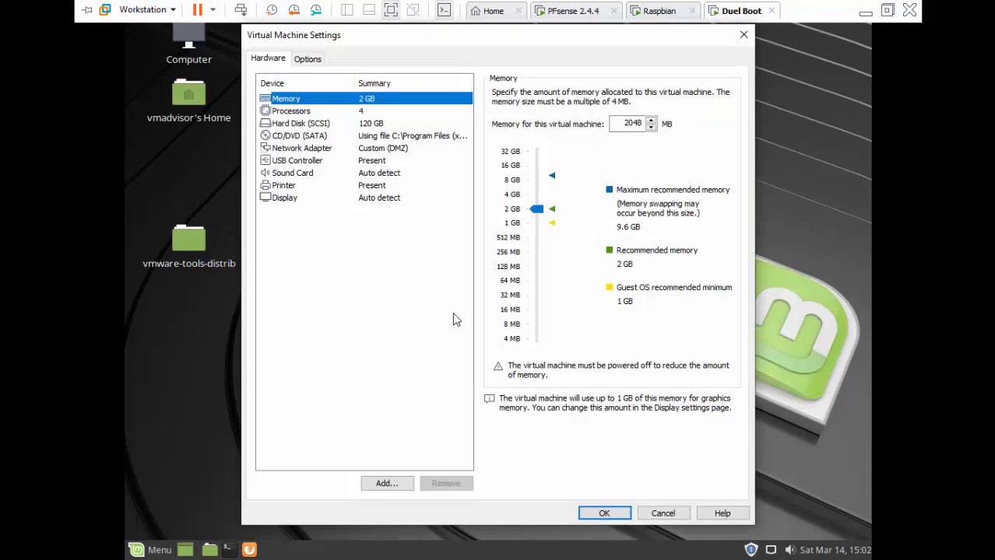
pyautogui.click(412, 148)
pyautogui.click(592, 230)
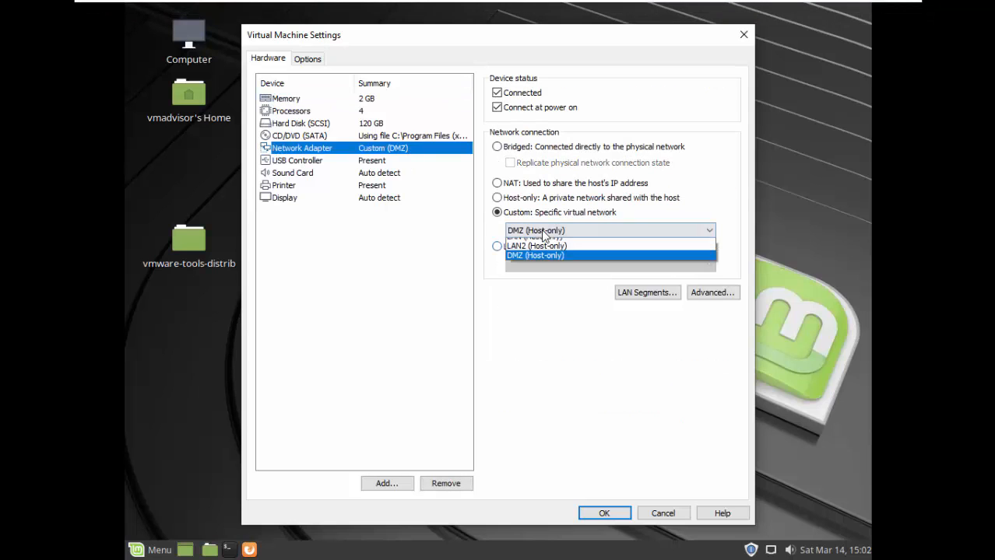
pyautogui.click(549, 281)
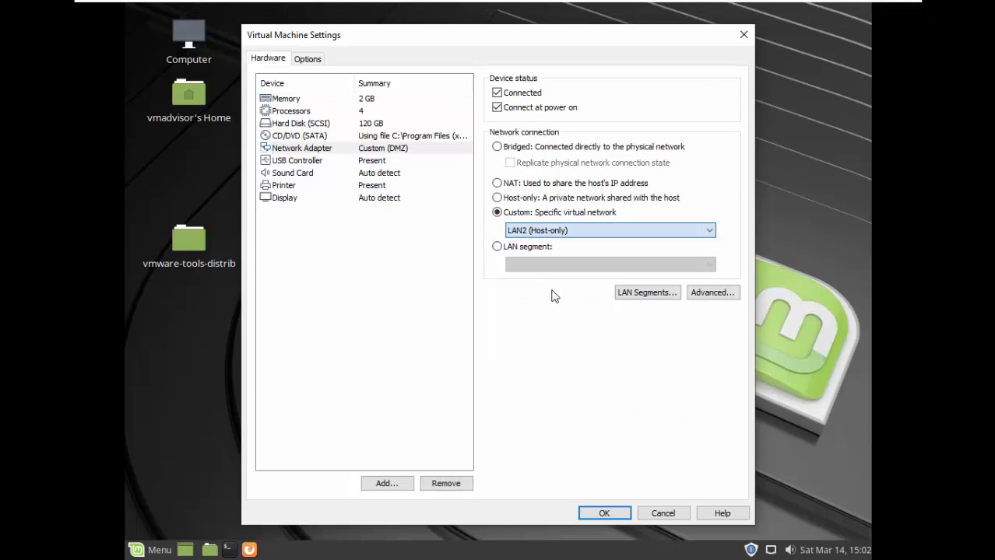
pyautogui.click(604, 514)
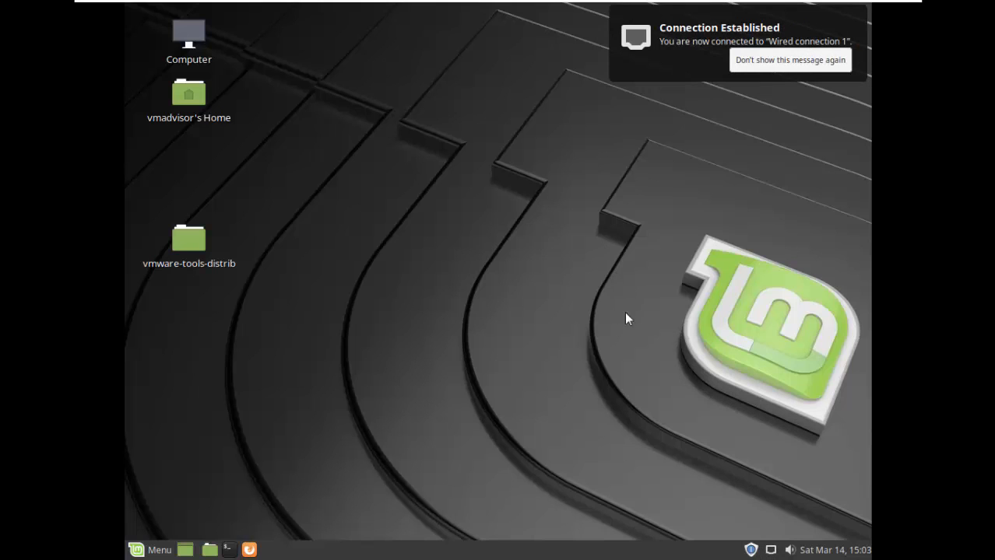
# Run ifconfig in the Mint VM to confirm its new LAN2 address, 192.168.3.9.
pyautogui.click(228, 549)
pyautogui.write('ip')
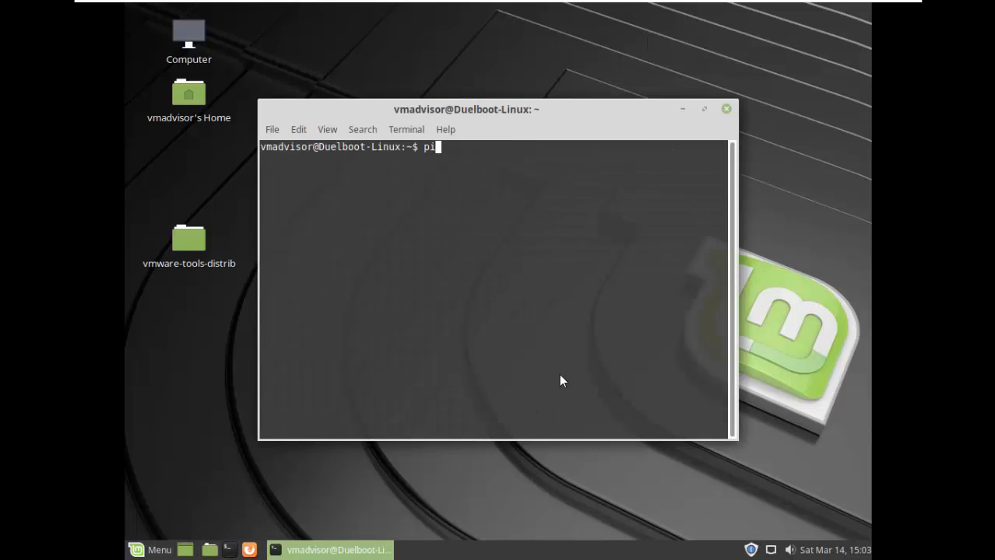
pyautogui.press('BackSpace')
pyautogui.press('BackSpace')
pyautogui.write('ifconfig')
pyautogui.press('Return')
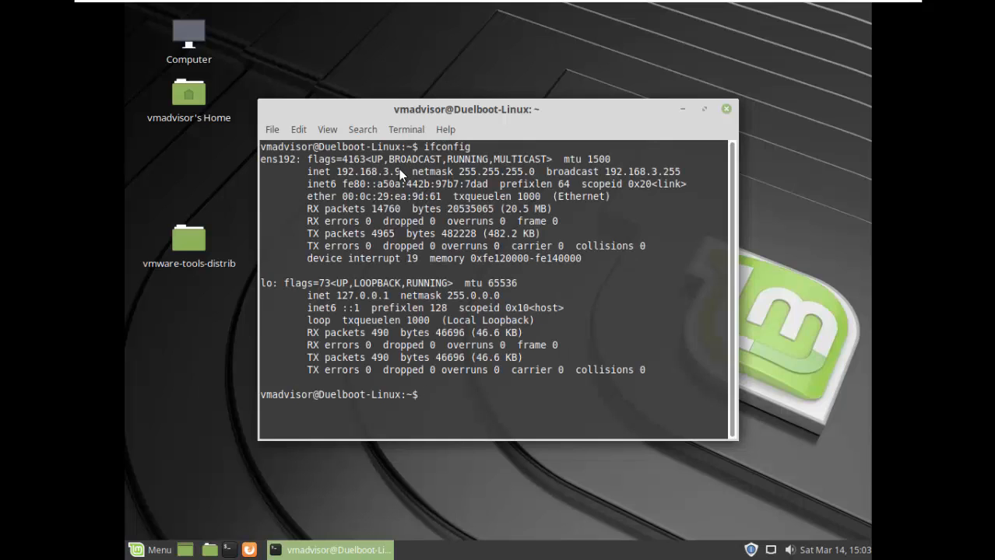
pyautogui.moveTo(363, 173); pyautogui.dragTo(337, 172)
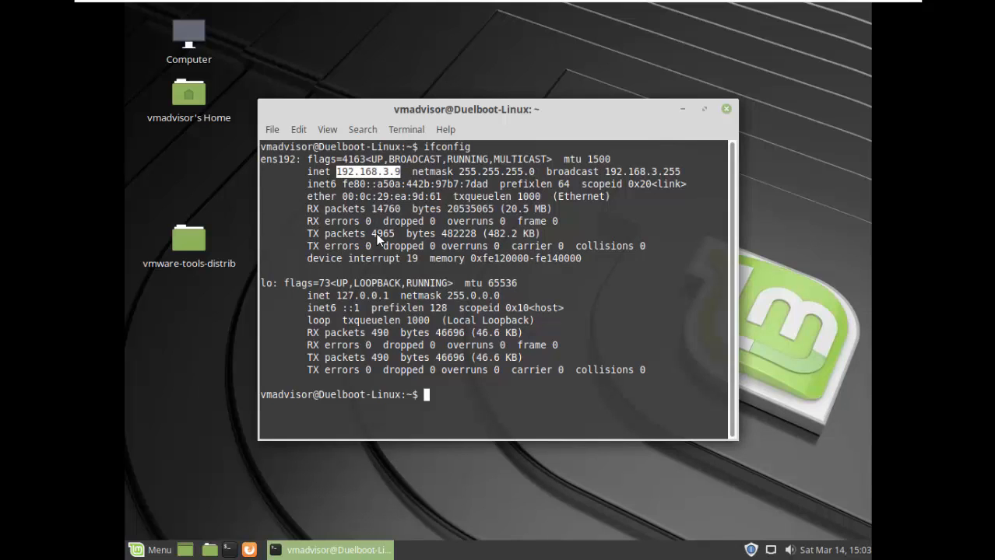
pyautogui.click(250, 549)
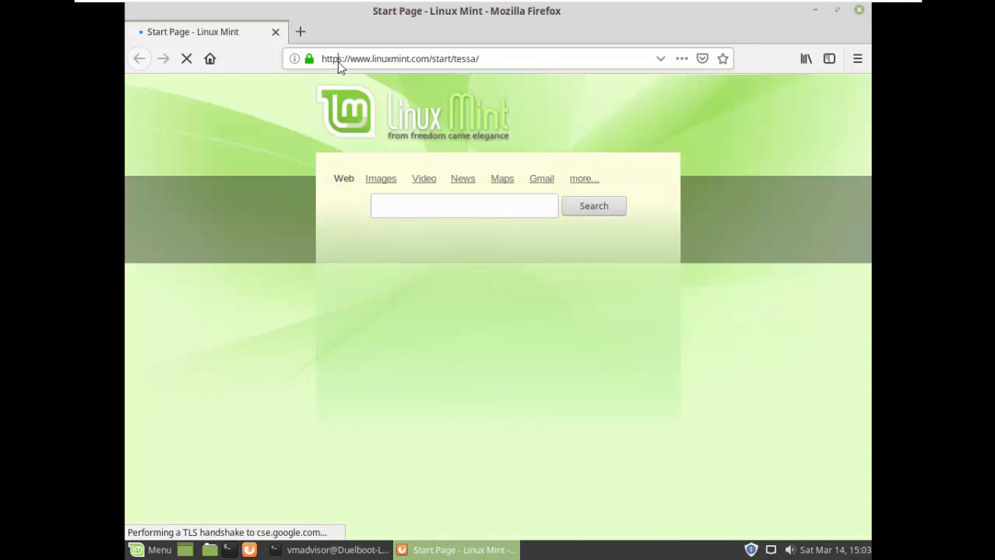
pyautogui.write('192')
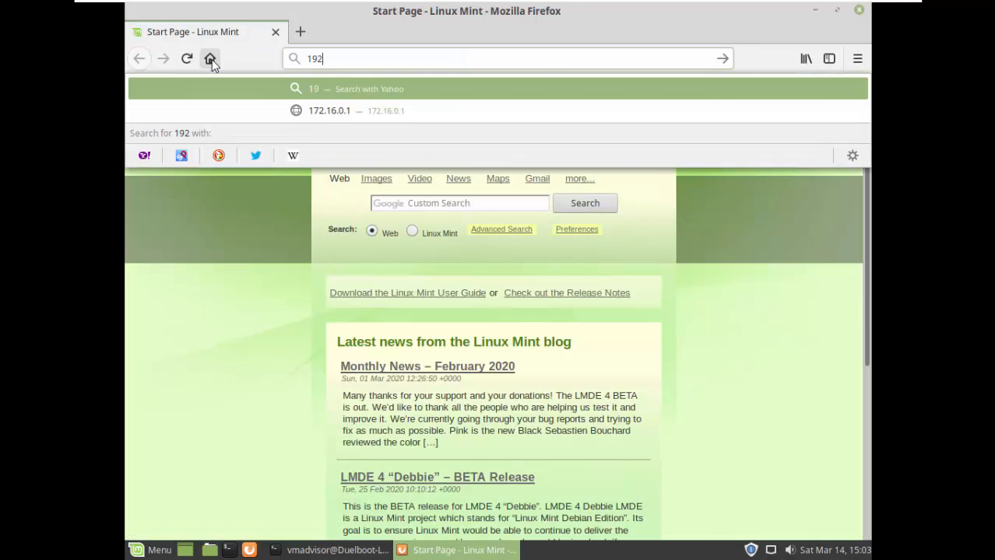
pyautogui.write('.168.3.254')
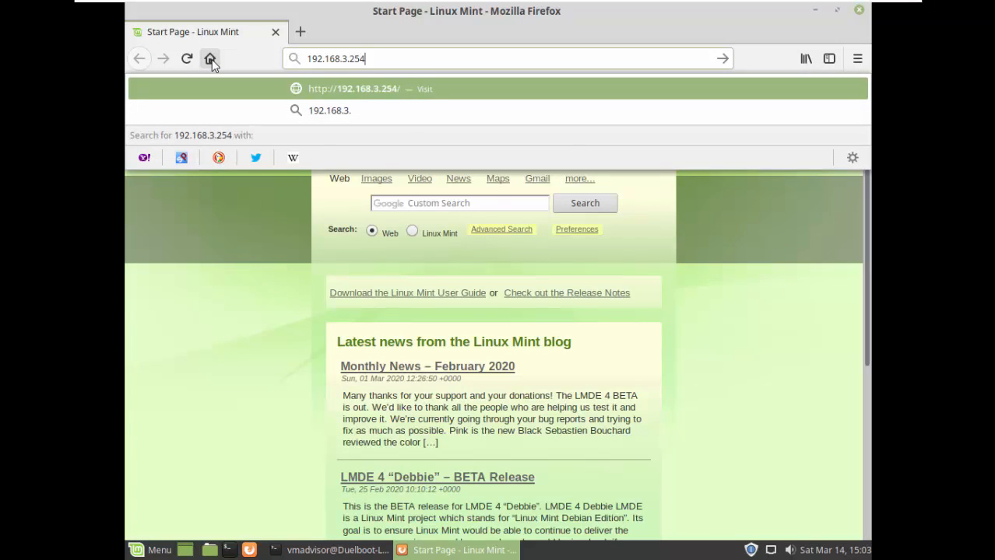
pyautogui.press('Return')
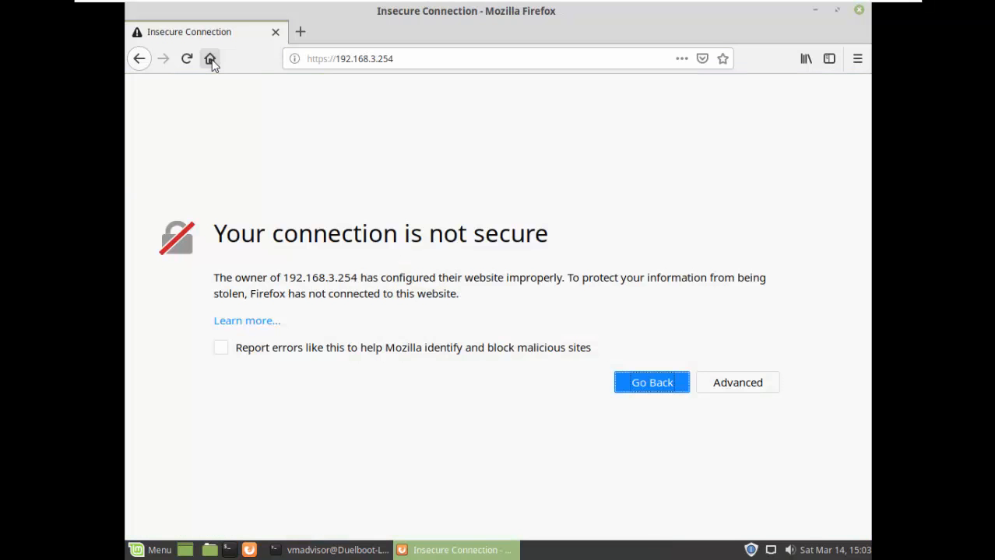
pyautogui.click(720, 391)
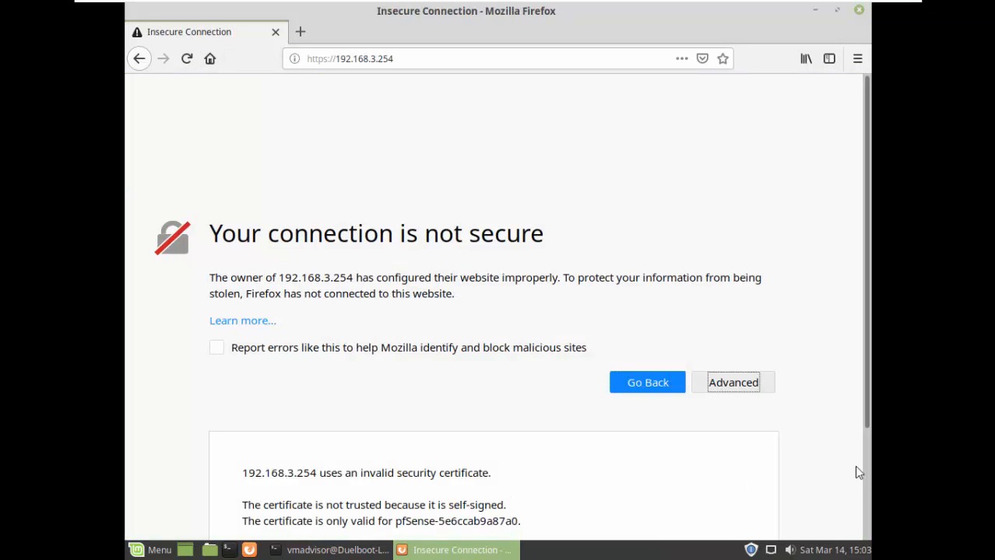
pyautogui.scroll(-3, 865, 467)
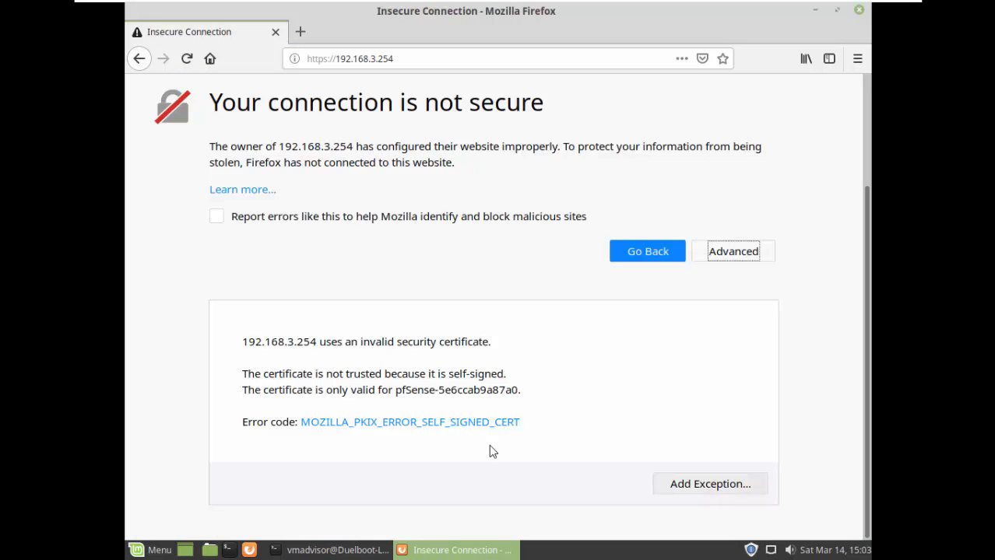
pyautogui.click(413, 423)
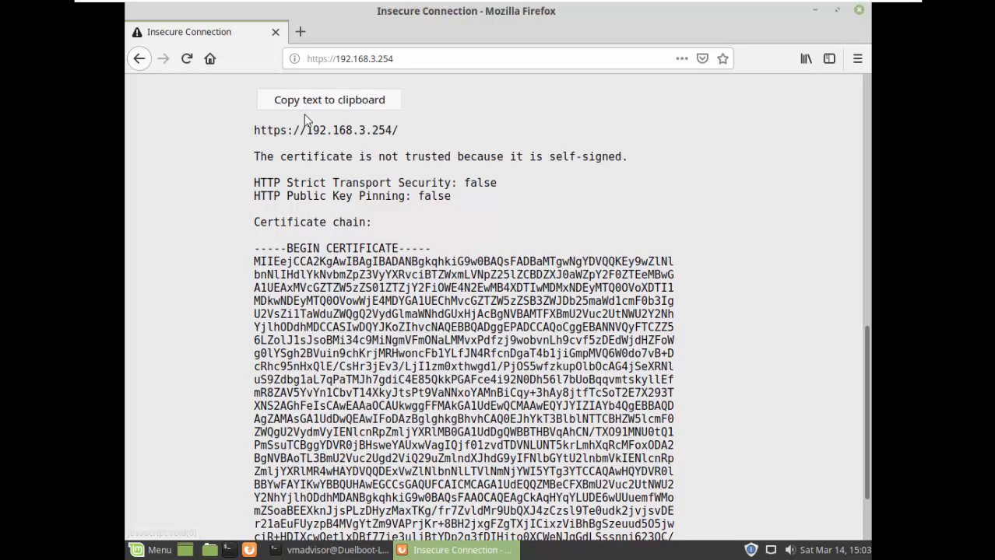
pyautogui.click(140, 60)
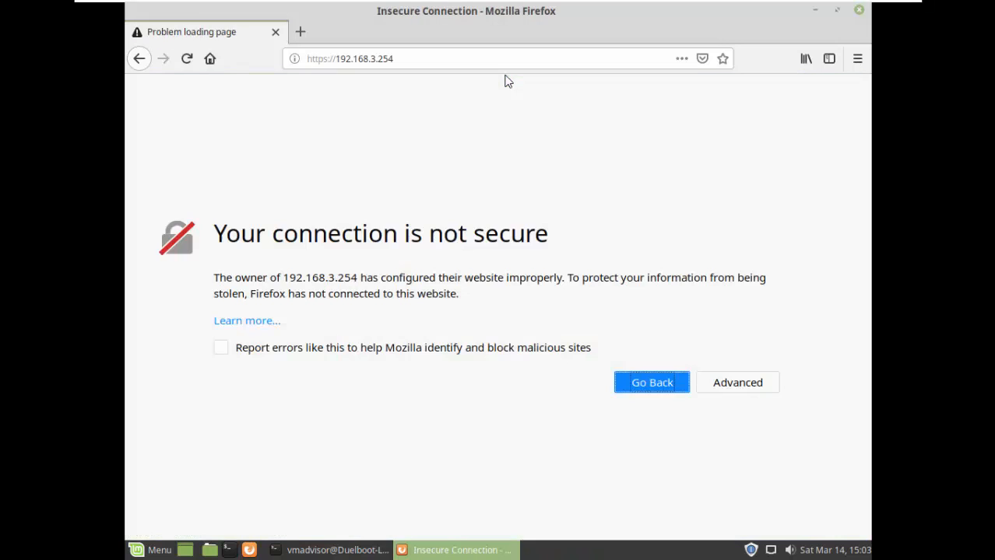
pyautogui.click(738, 390)
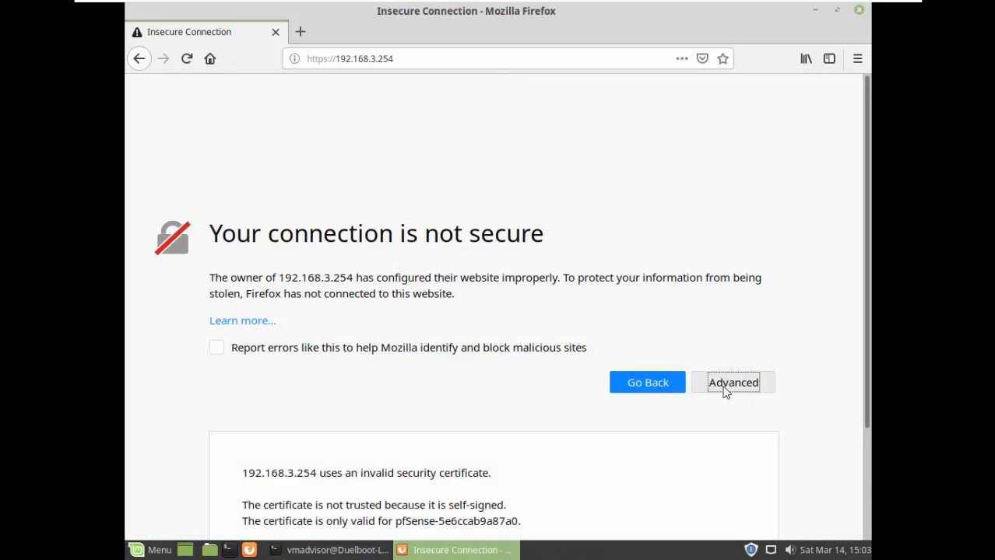
pyautogui.click(681, 481)
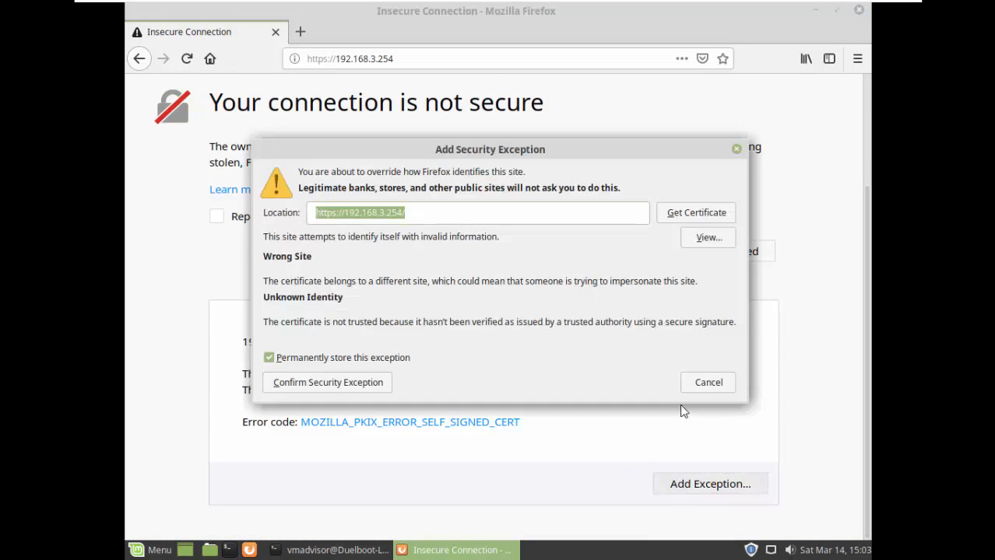
# Confirm the certificate exception, log in as admin with the password, and decline saving the login.
pyautogui.click(691, 217)
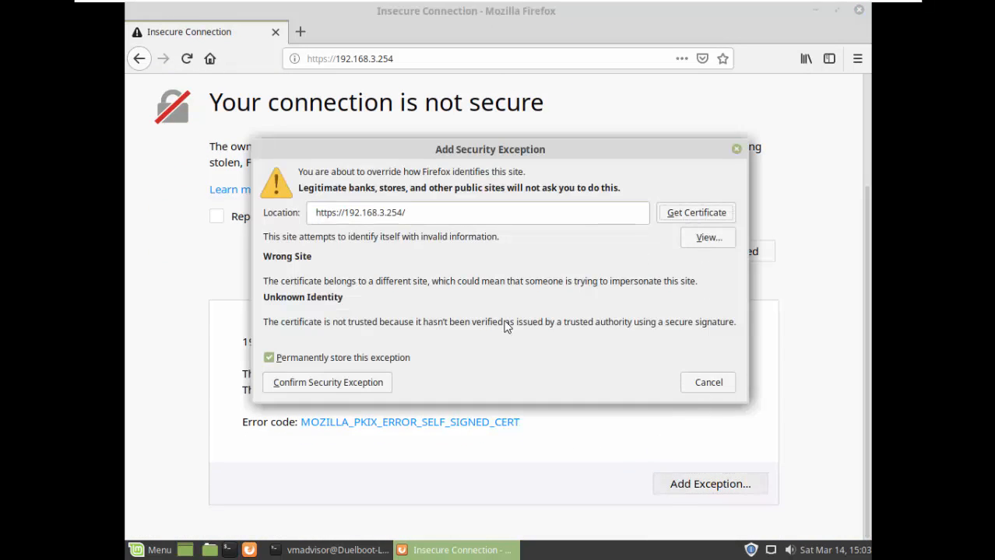
pyautogui.click(389, 389)
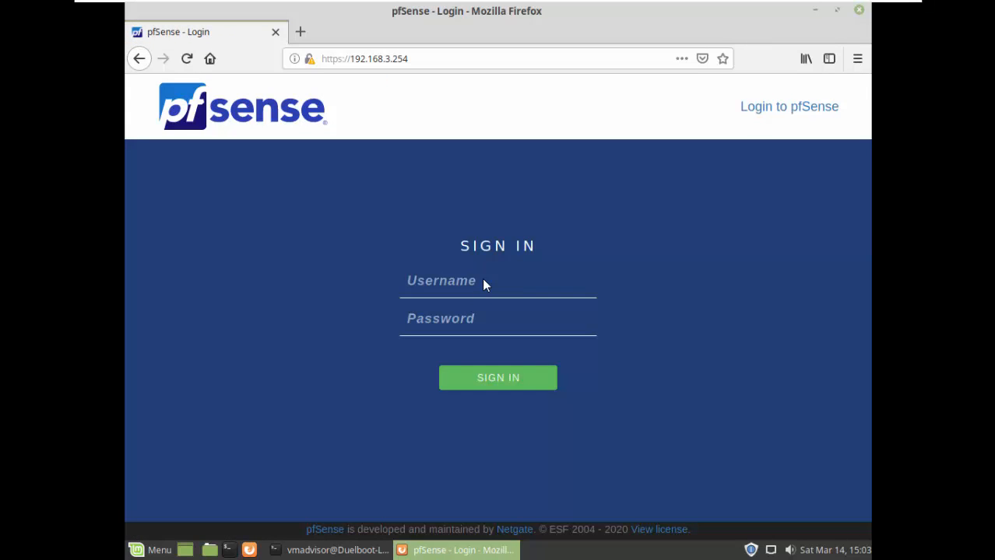
pyautogui.write('admin')
pyautogui.press('Tab')
pyautogui.write('****')
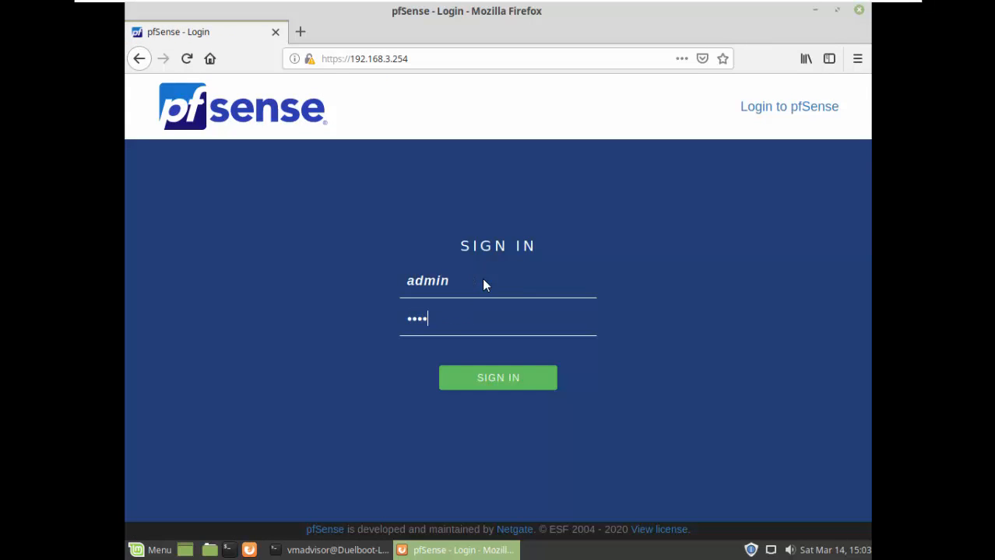
pyautogui.write('****')
pyautogui.press('Return')
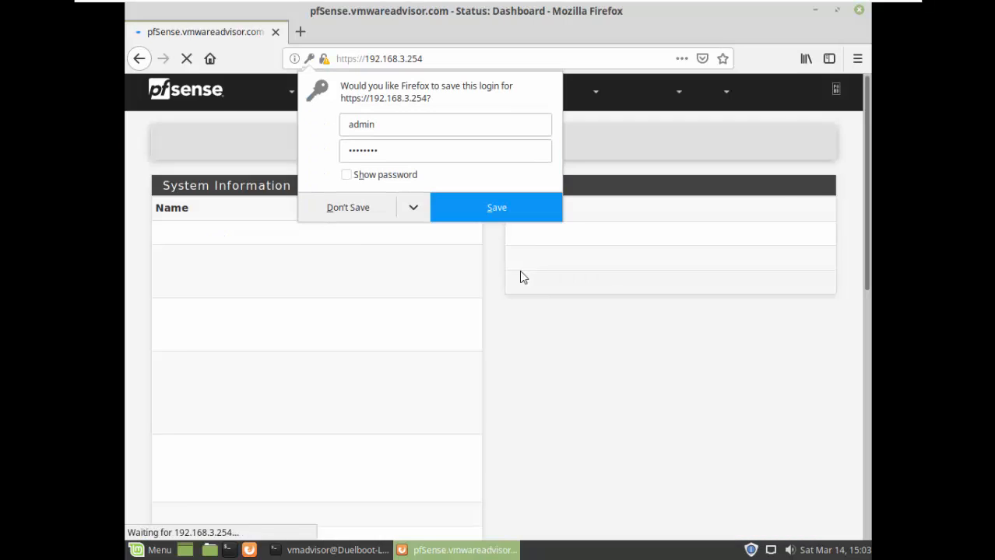
pyautogui.click(613, 159)
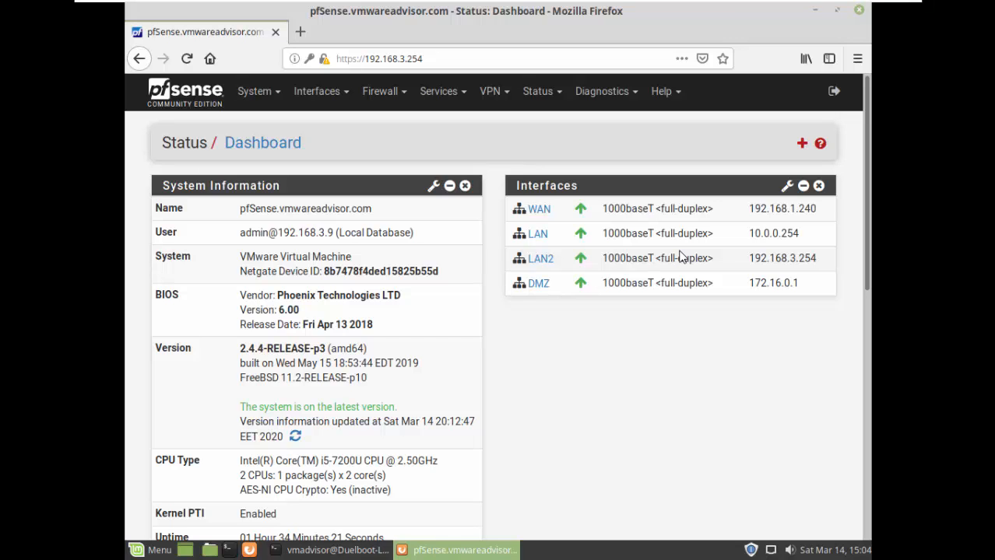
# Review the Admin Access settings under System > Advanced.
pyautogui.click(253, 92)
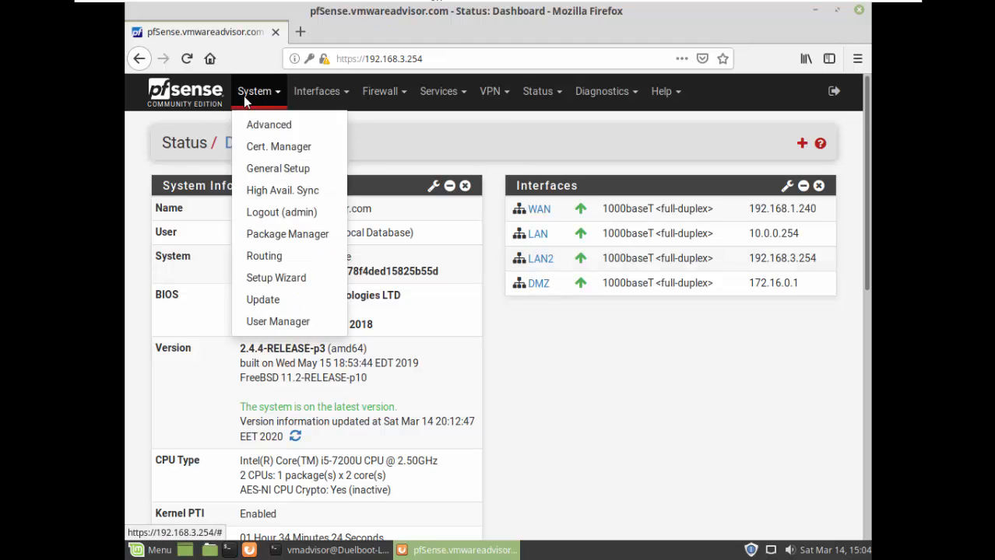
pyautogui.click(269, 134)
pyautogui.scroll(-2, 436, 229)
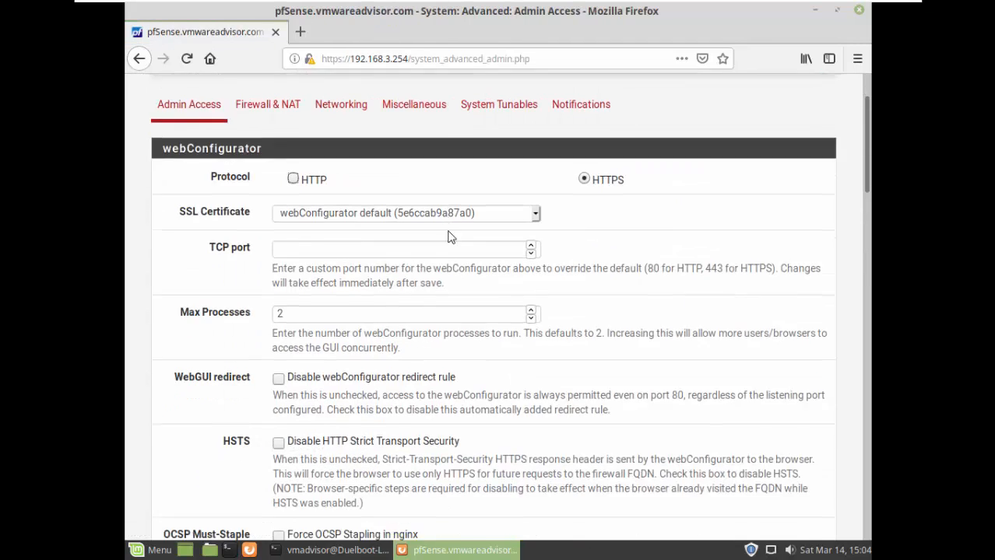
pyautogui.scroll(-5, 460, 249)
pyautogui.scroll(-8, 468, 264)
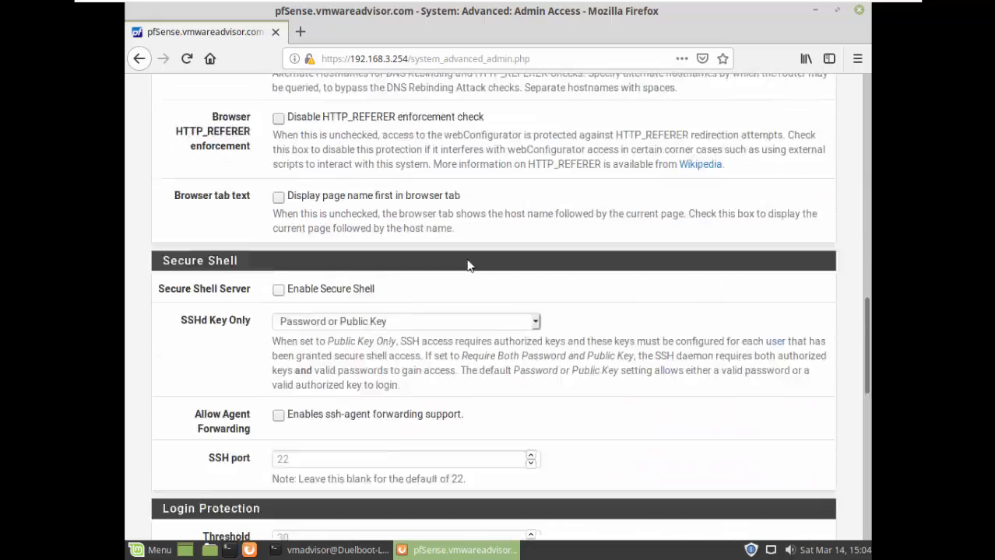
pyautogui.scroll(-3, 467, 265)
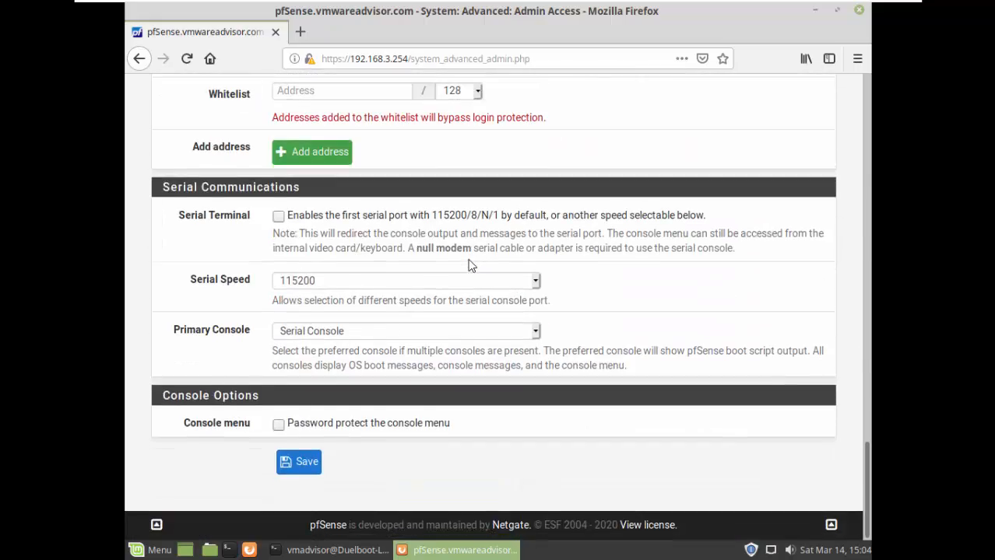
pyautogui.scroll(15, 468, 265)
pyautogui.scroll(5, 468, 265)
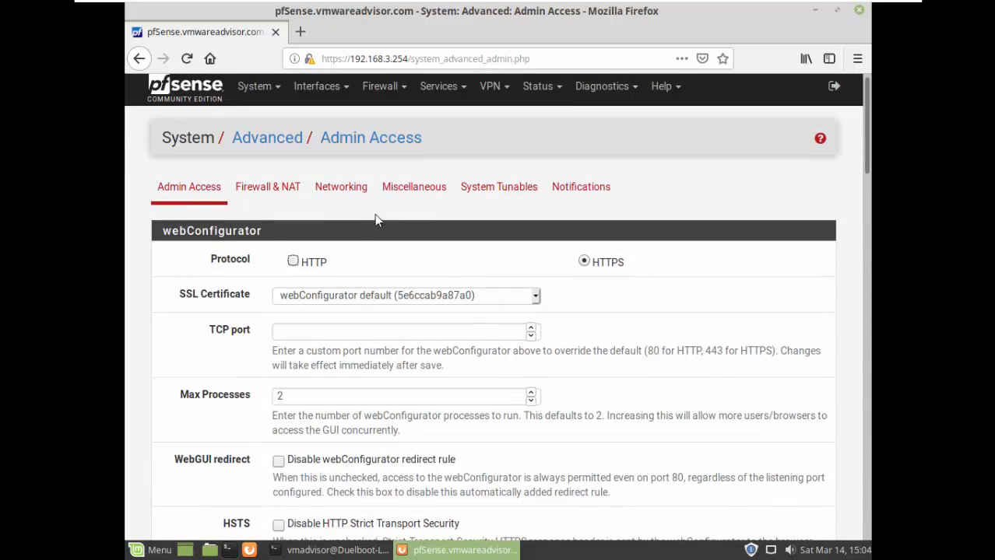
# Review the advanced Firewall & NAT settings.
pyautogui.click(267, 188)
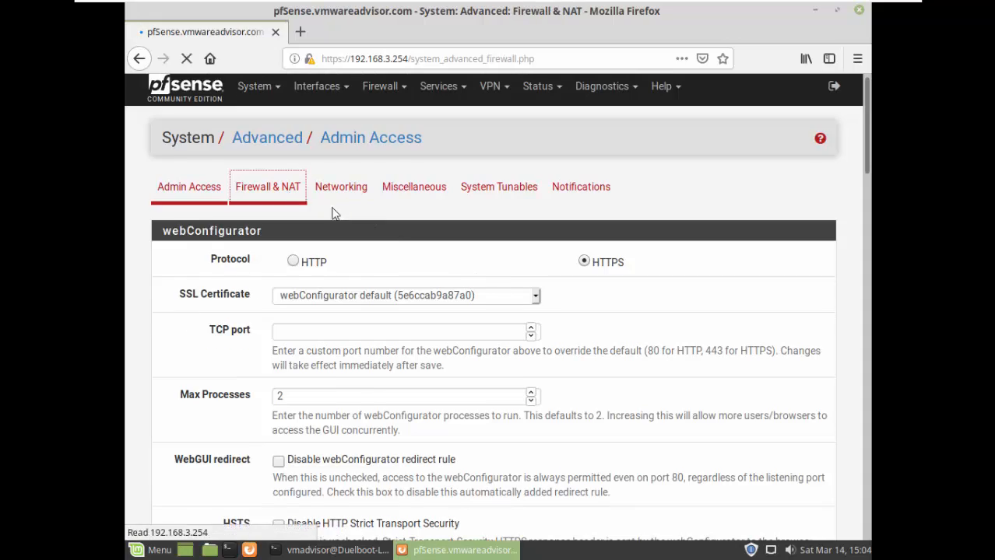
pyautogui.scroll(-10, 420, 249)
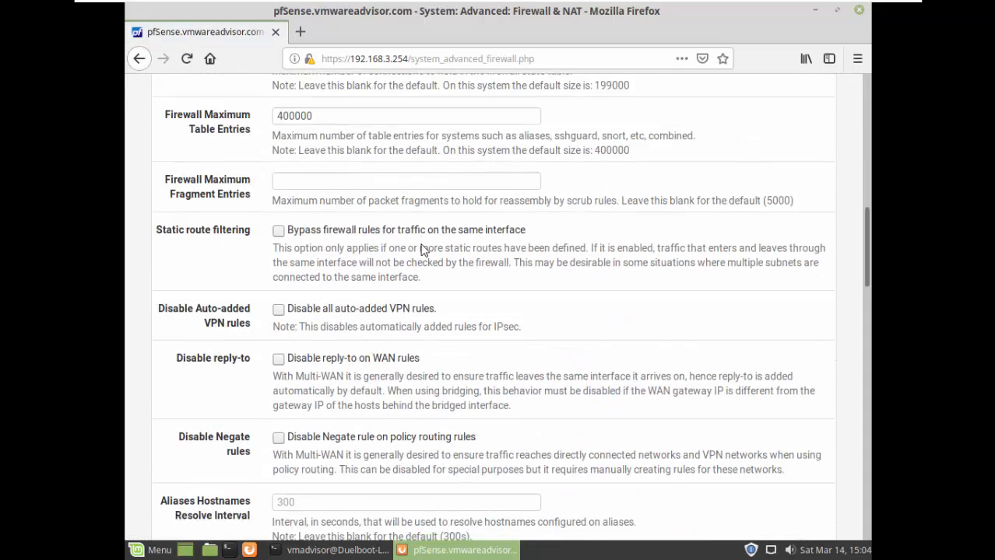
pyautogui.scroll(-15, 421, 249)
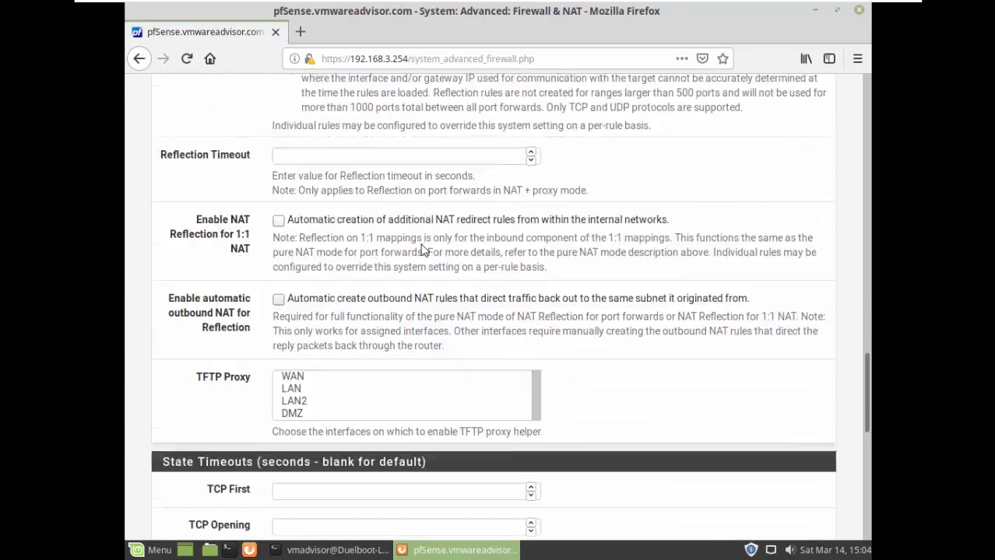
pyautogui.scroll(-5, 421, 249)
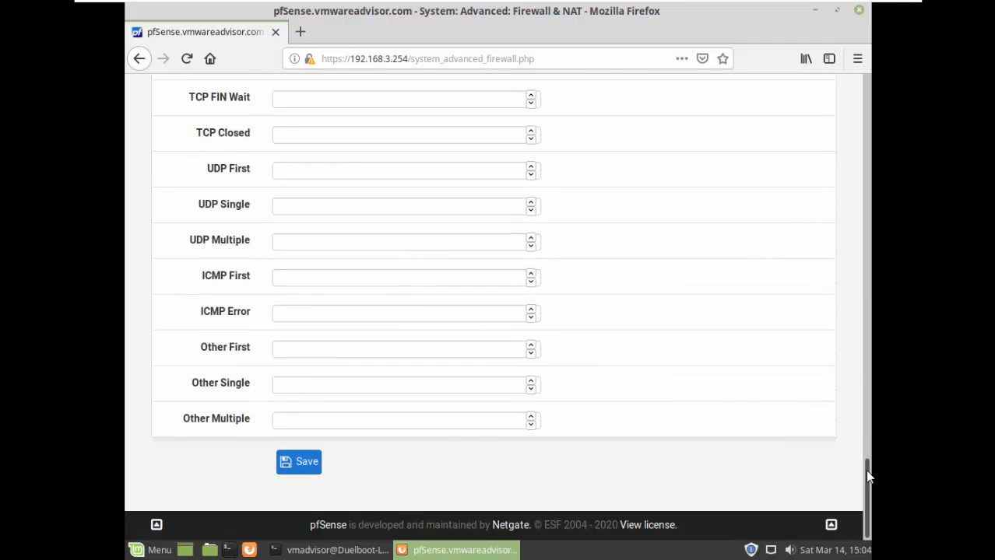
pyautogui.moveTo(865, 469); pyautogui.dragTo(856, 74)
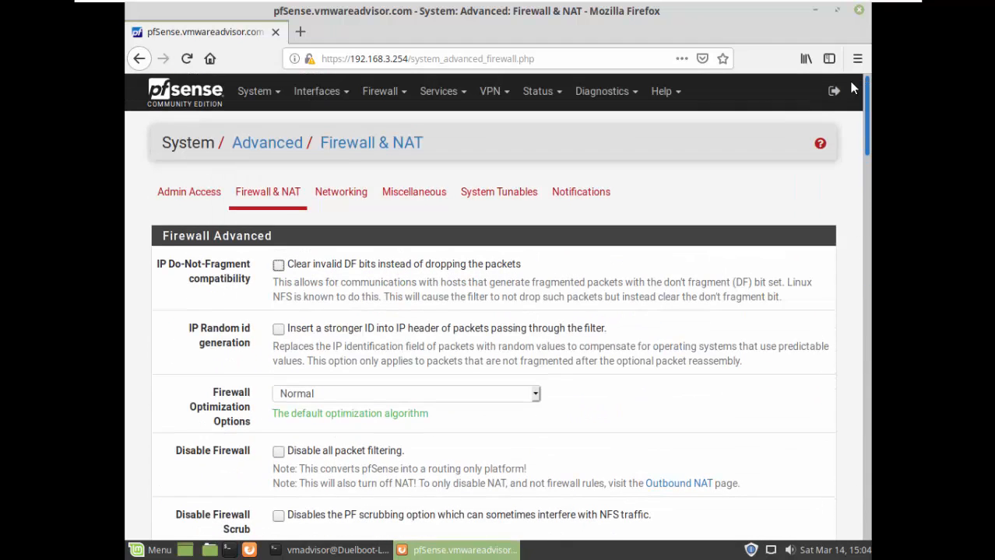
# Check the advanced Networking settings, confirming IPv6 traffic is allowed.
pyautogui.click(371, 206)
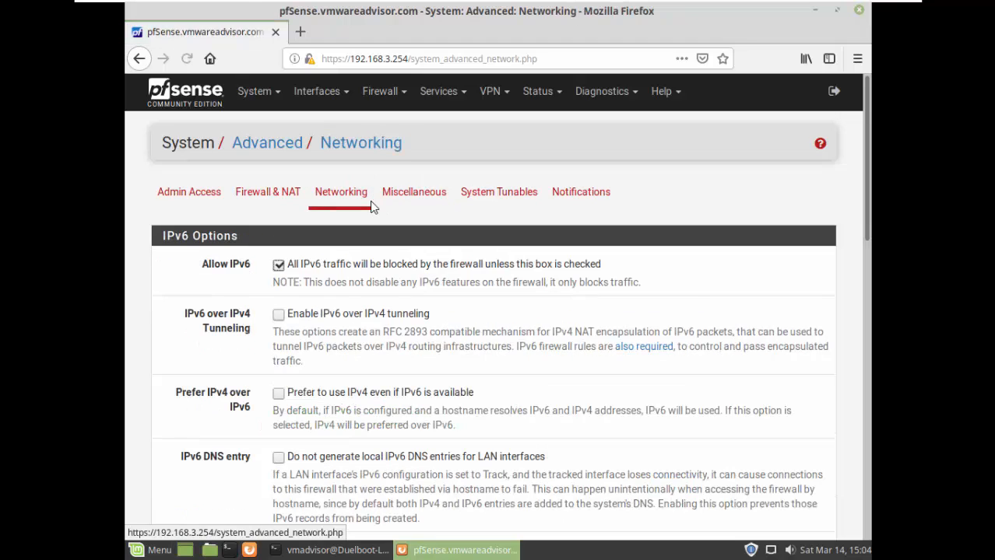
pyautogui.scroll(-2, 371, 206)
pyautogui.scroll(-3, 370, 204)
pyautogui.scroll(5, 370, 204)
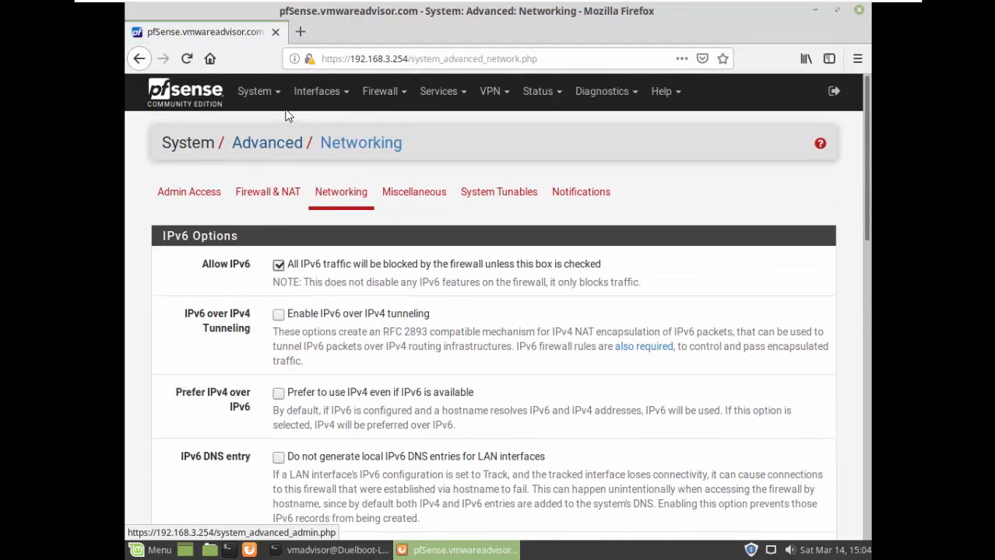
pyautogui.click(267, 94)
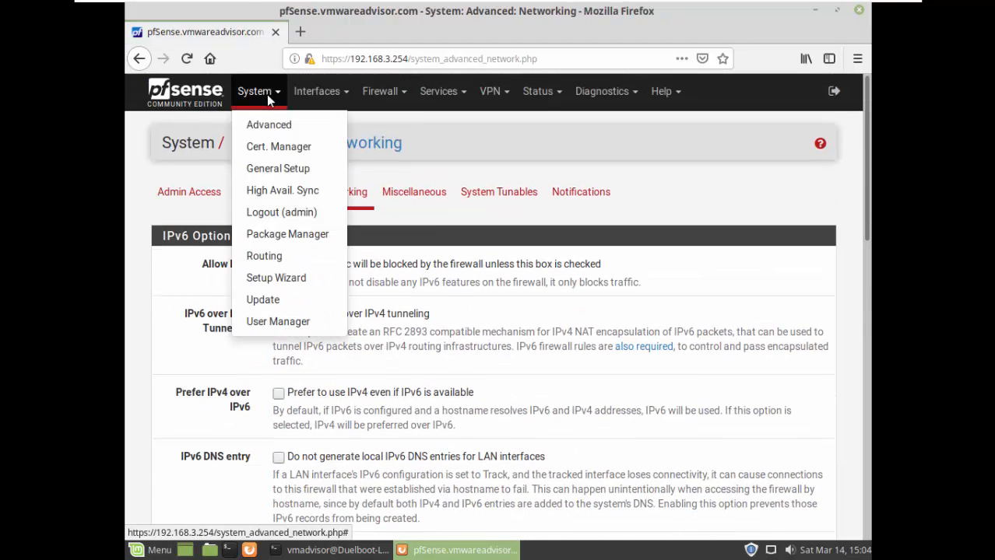
pyautogui.click(303, 177)
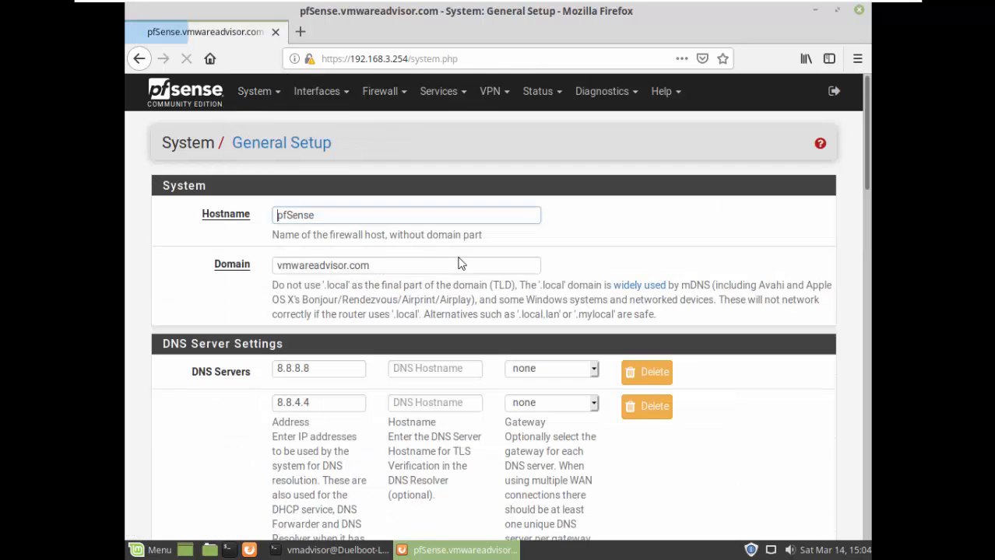
pyautogui.scroll(-2, 502, 273)
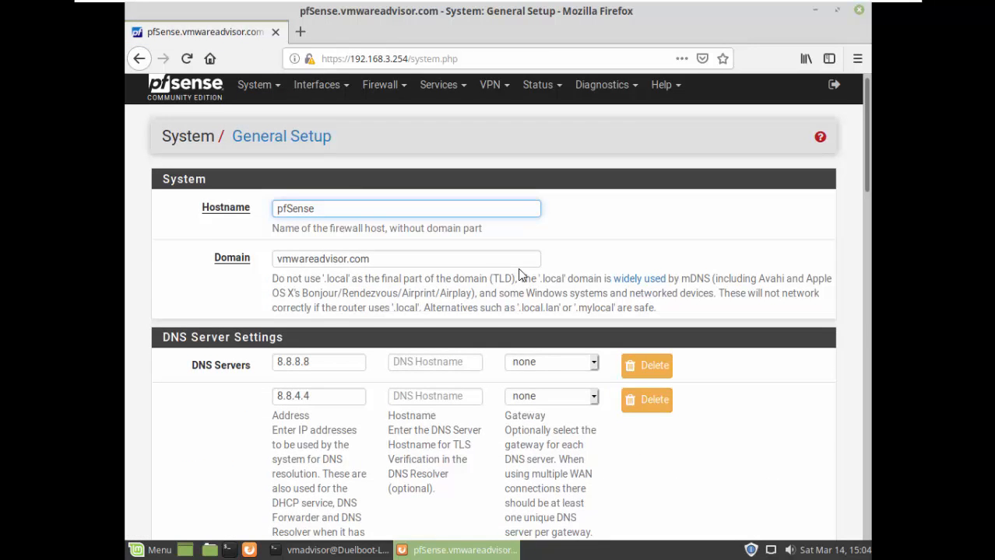
pyautogui.scroll(2, 520, 274)
pyautogui.scroll(-5, 520, 274)
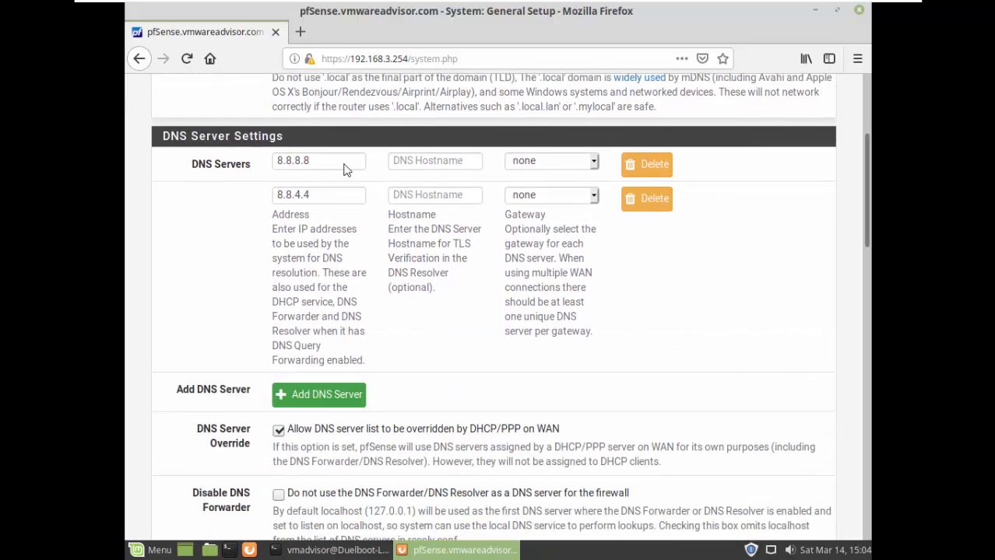
pyautogui.click(581, 169)
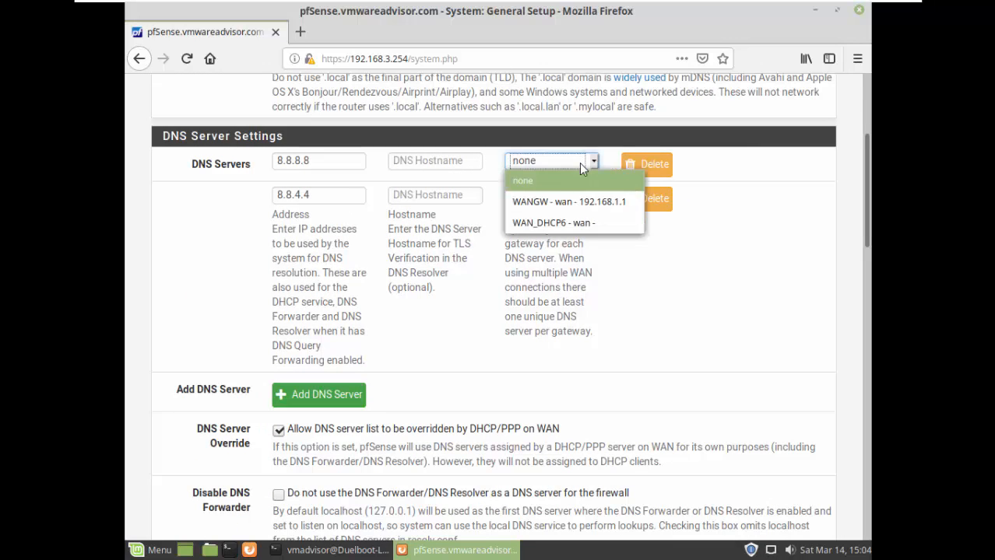
pyautogui.click(579, 163)
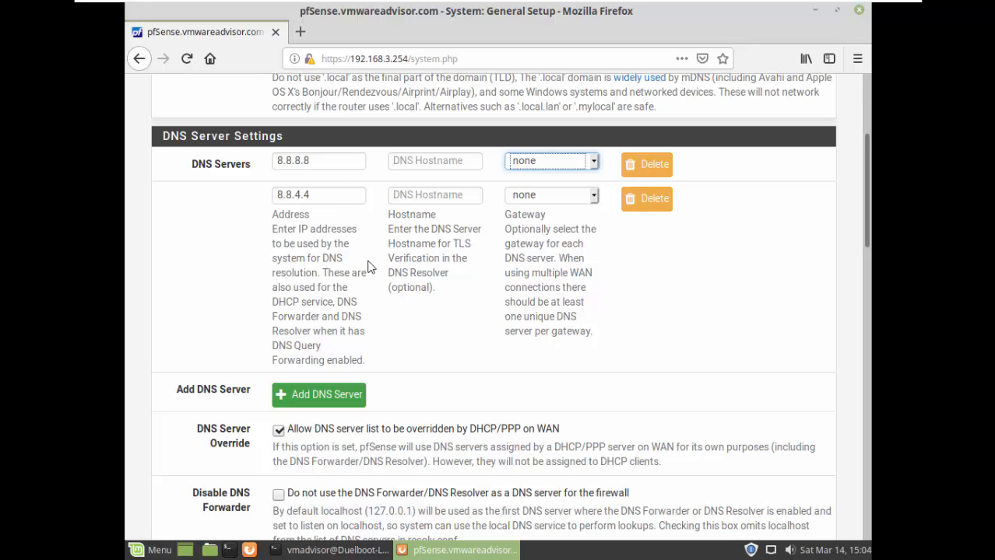
pyautogui.scroll(-5, 370, 267)
pyautogui.scroll(-15, 370, 267)
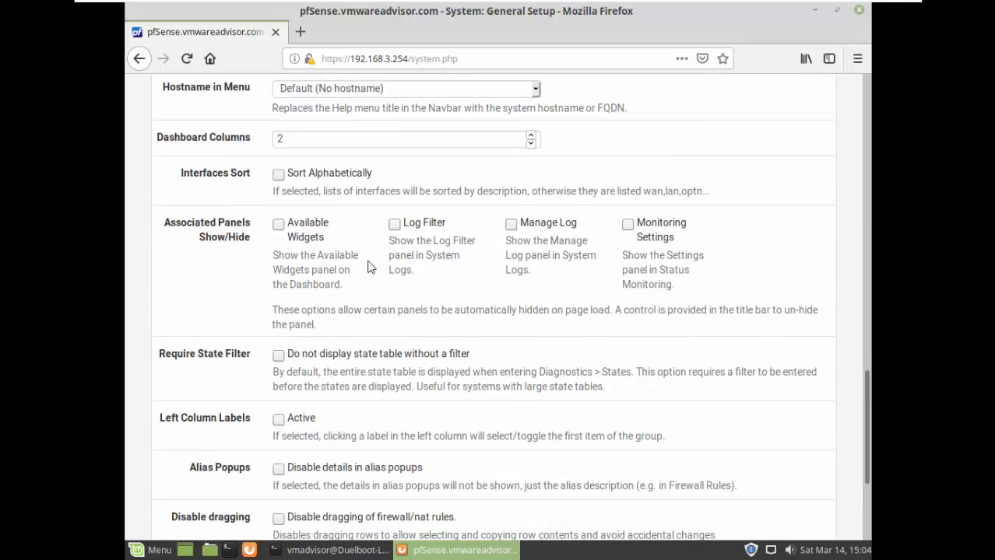
pyautogui.scroll(20, 371, 267)
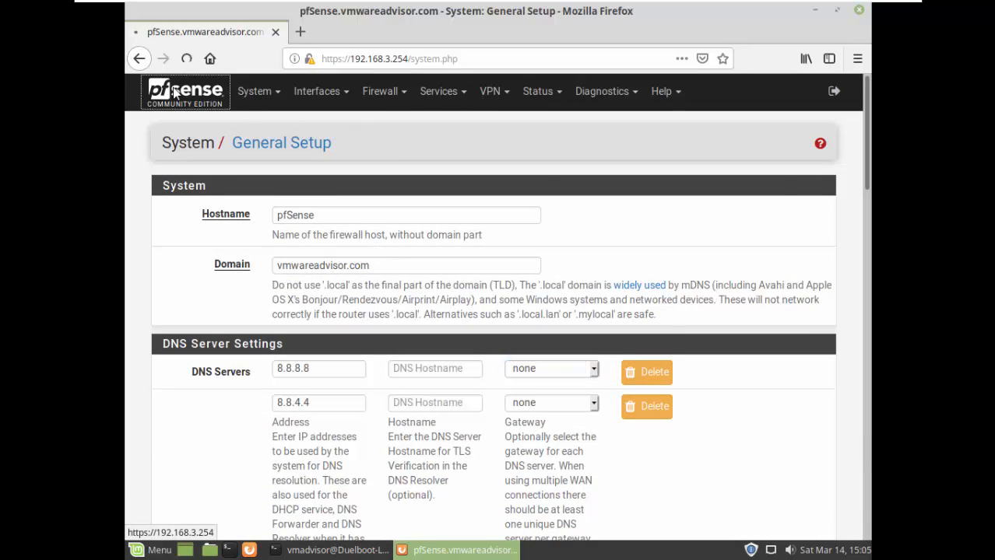
# Go back to the pfSense Dashboard to check system information and WAN, LAN, LAN2, DMZ status.
pyautogui.click(174, 92)
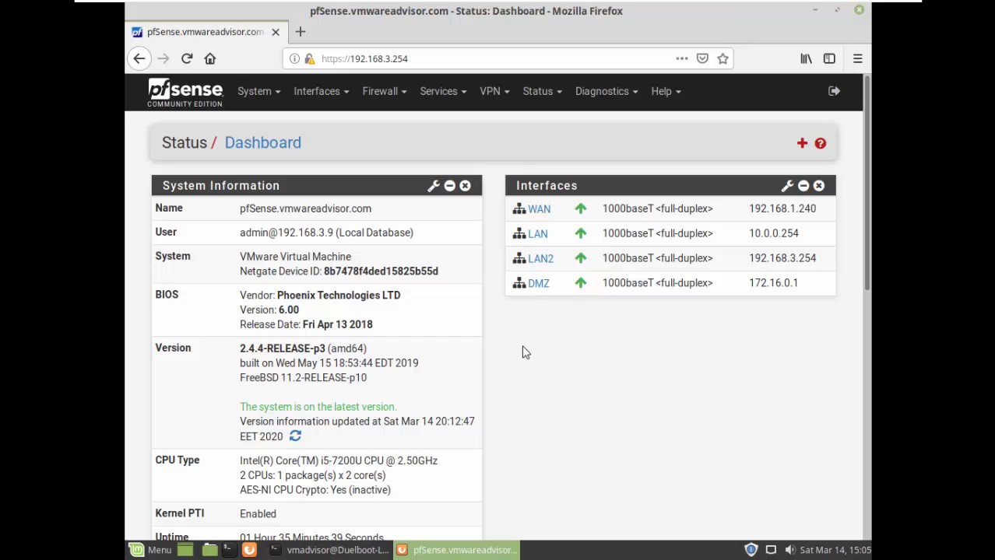
# Close the Mint VM's browser and terminal and minimize the VM.
pyautogui.click(858, 11)
pyautogui.click(724, 111)
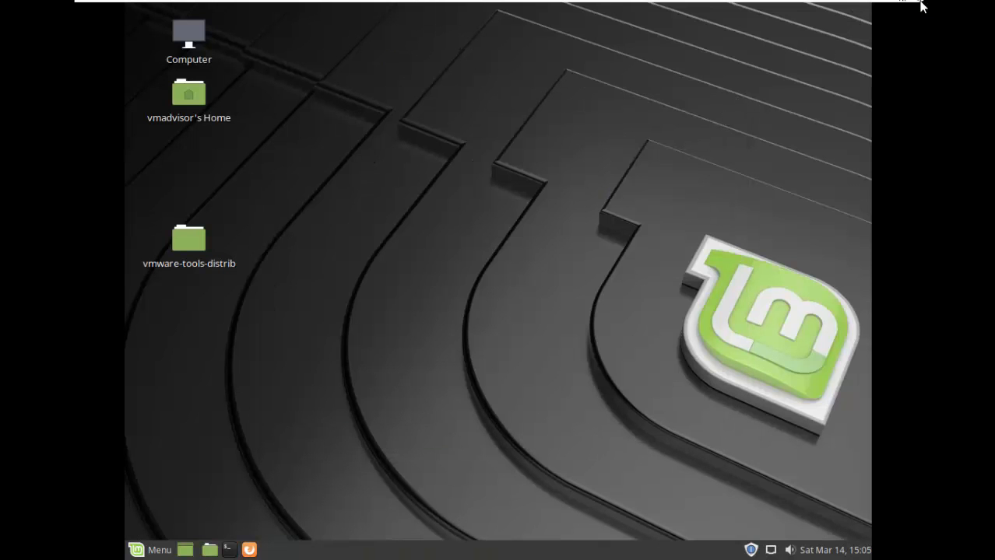
pyautogui.moveTo(912, 3)
pyautogui.click(867, 7)
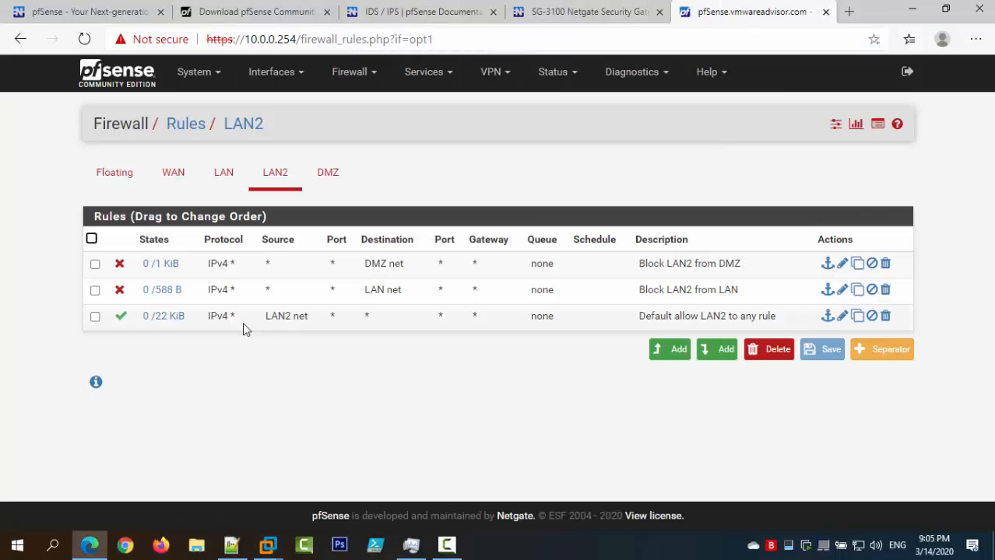
# Check the DHCP Server settings for the LAN2 and DMZ interfaces.
pyautogui.click(427, 73)
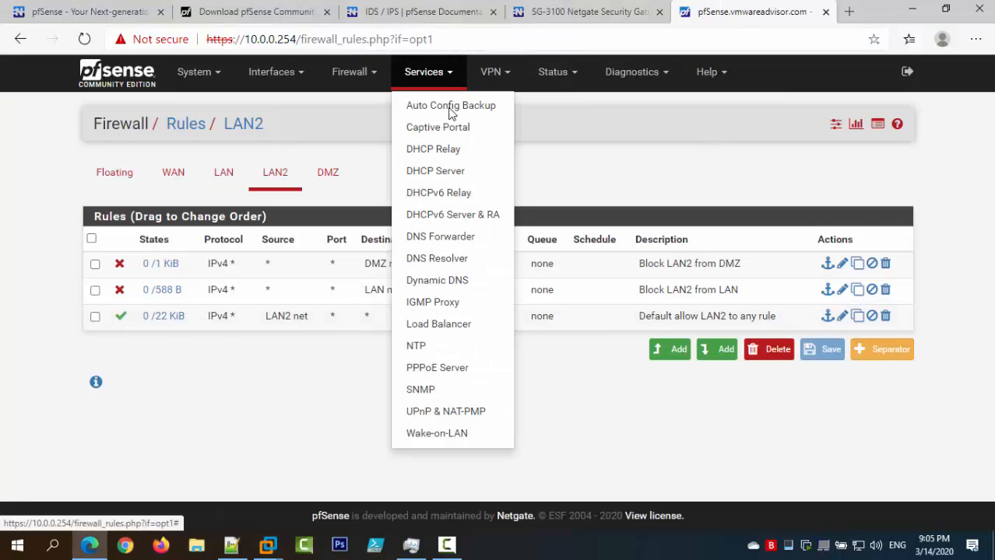
pyautogui.click(454, 171)
pyautogui.click(218, 190)
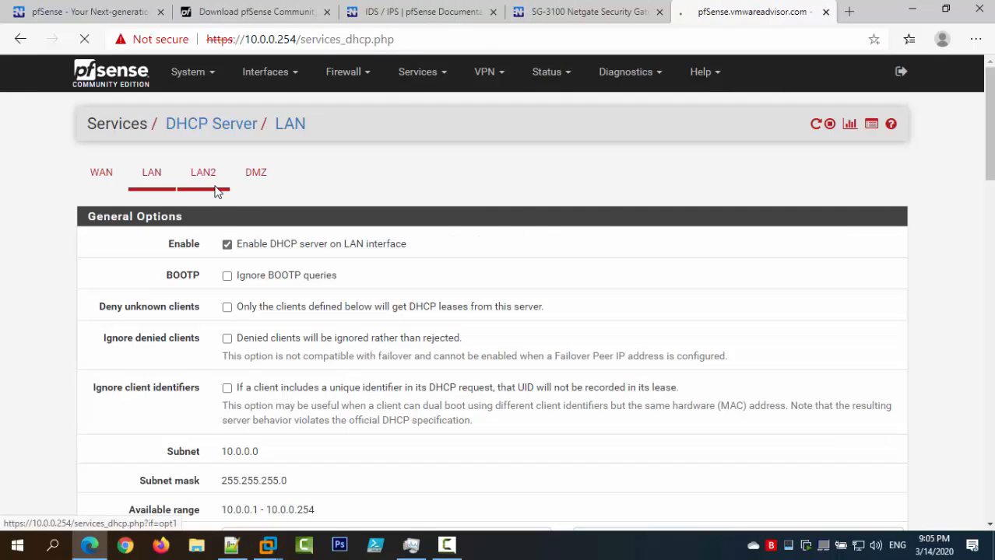
pyautogui.click(273, 187)
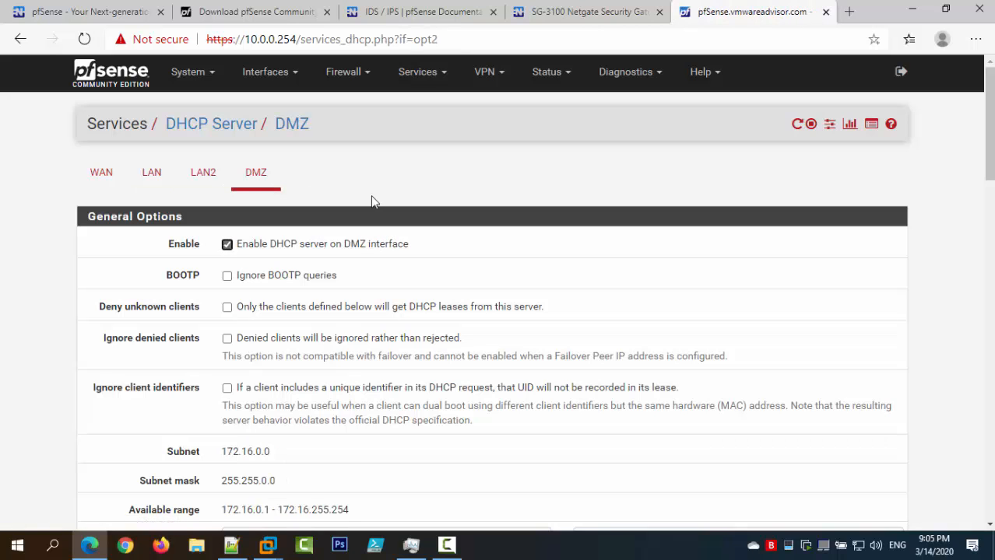
# View the LAN, then LAN2 firewall rules, showing the default allow LAN2 rule traffic.
pyautogui.click(343, 72)
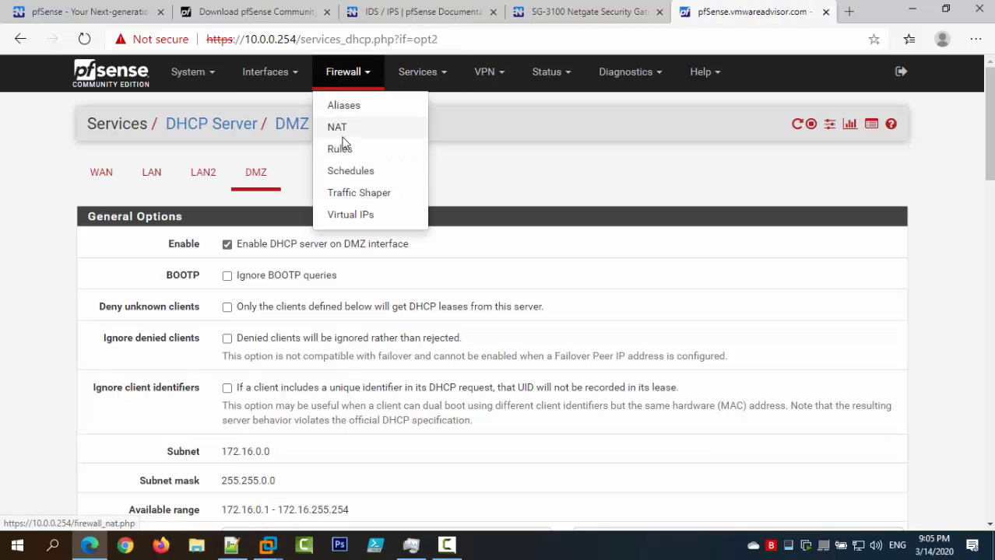
pyautogui.click(348, 148)
pyautogui.click(223, 174)
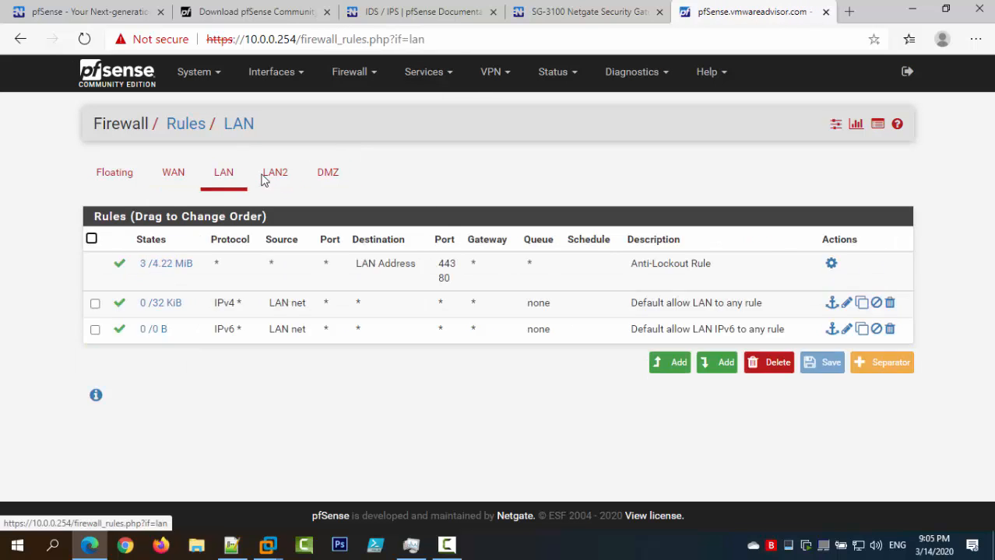
pyautogui.click(274, 172)
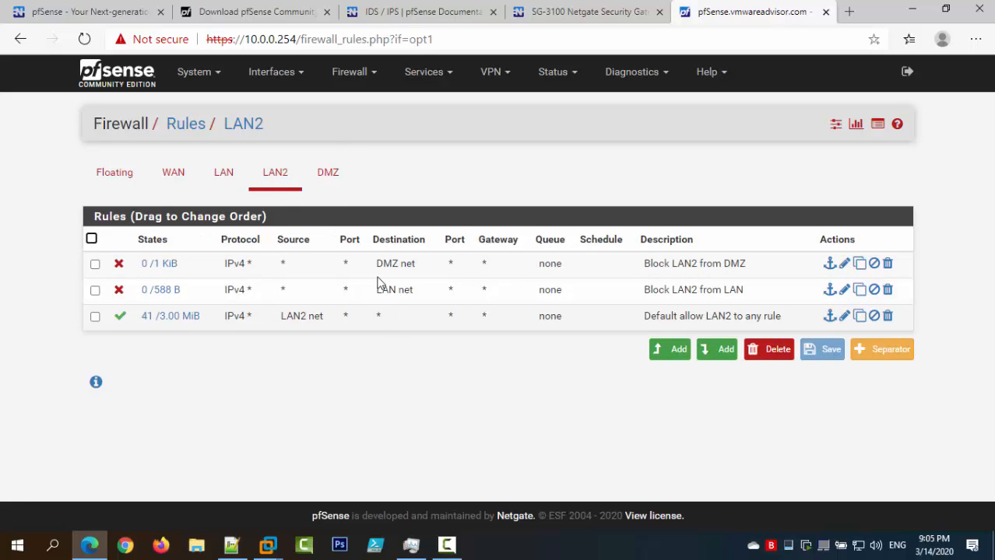
# View the full DMZ rules table, including HTTPS Internet Access and DNS rule traffic.
pyautogui.click(327, 172)
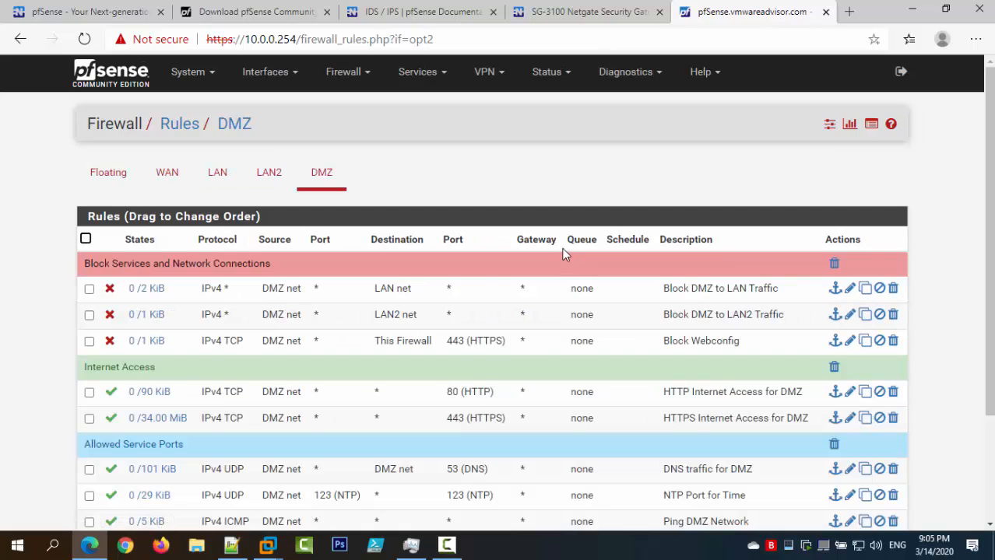
pyautogui.scroll(-3, 436, 272)
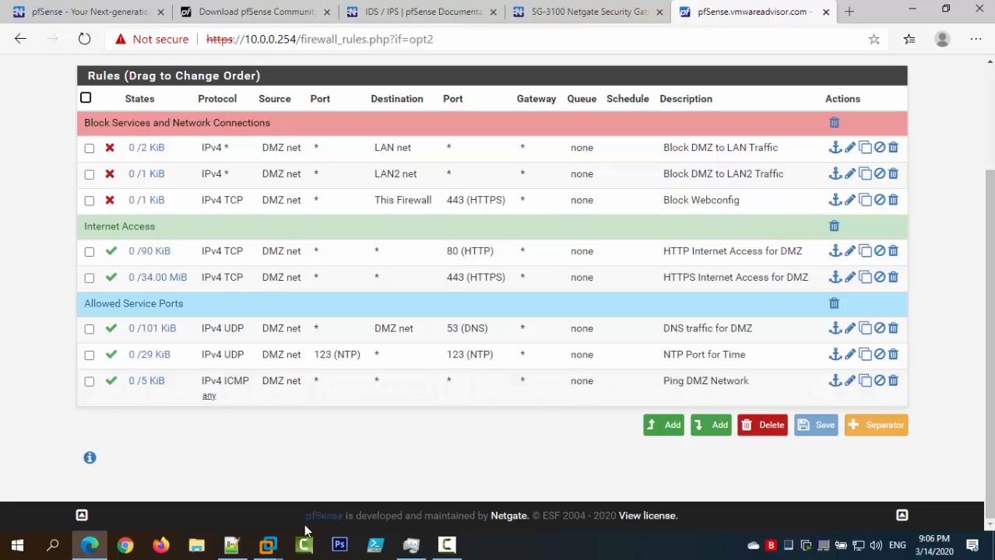
# Exit full screen and close the Raspbian VM's Firefox and both terminals.
pyautogui.click(274, 546)
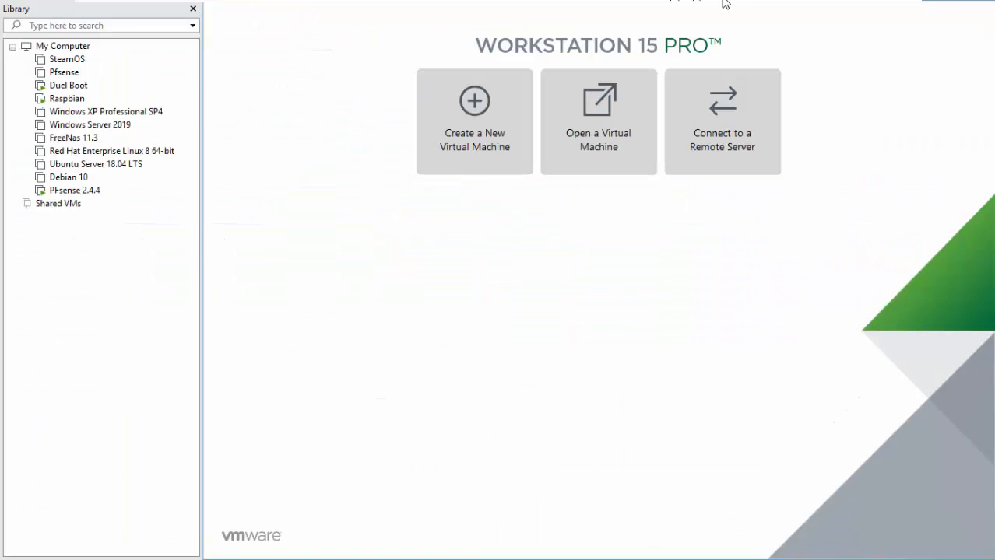
pyautogui.click(887, 3)
pyautogui.click(343, 58)
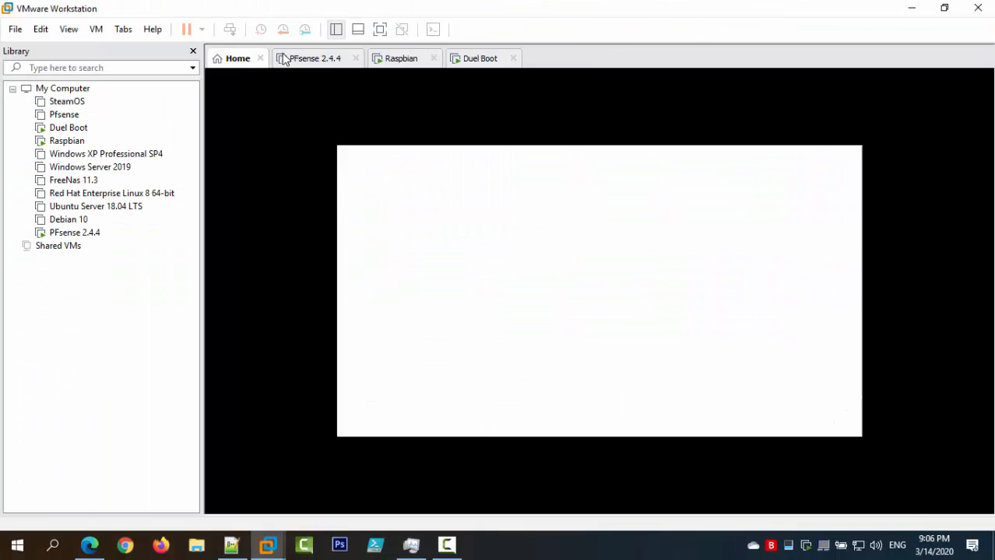
pyautogui.click(402, 61)
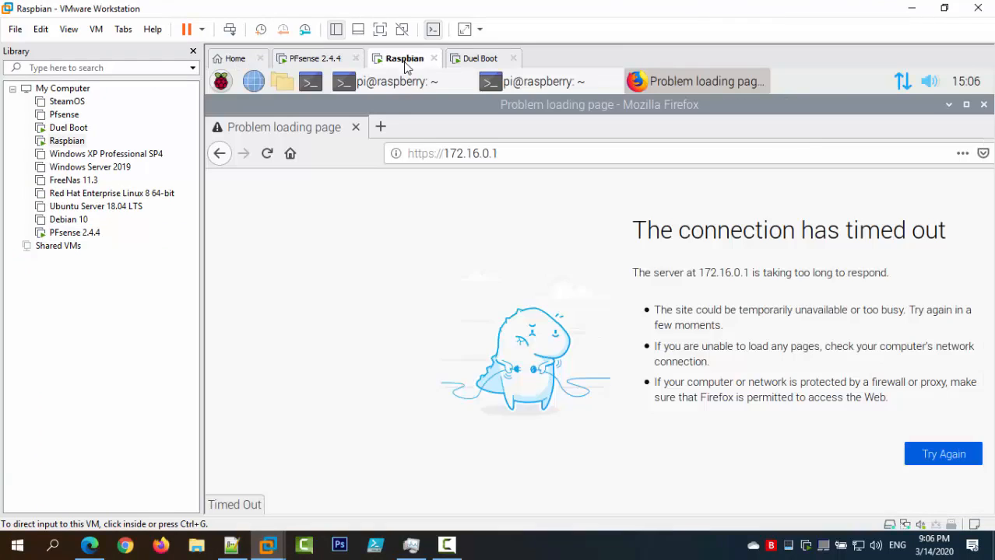
pyautogui.click(984, 105)
pyautogui.click(683, 114)
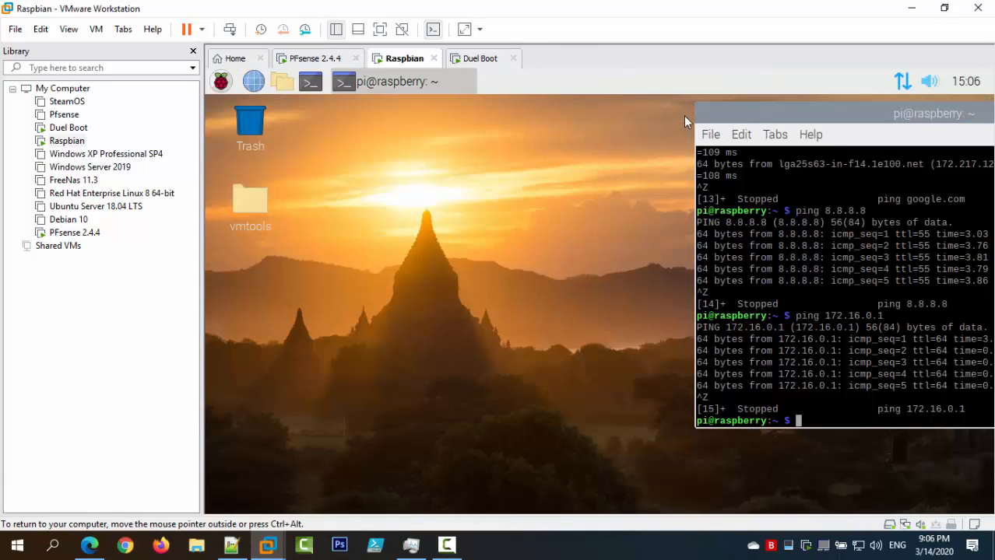
pyautogui.moveTo(684, 115); pyautogui.dragTo(495, 142)
pyautogui.click(843, 147)
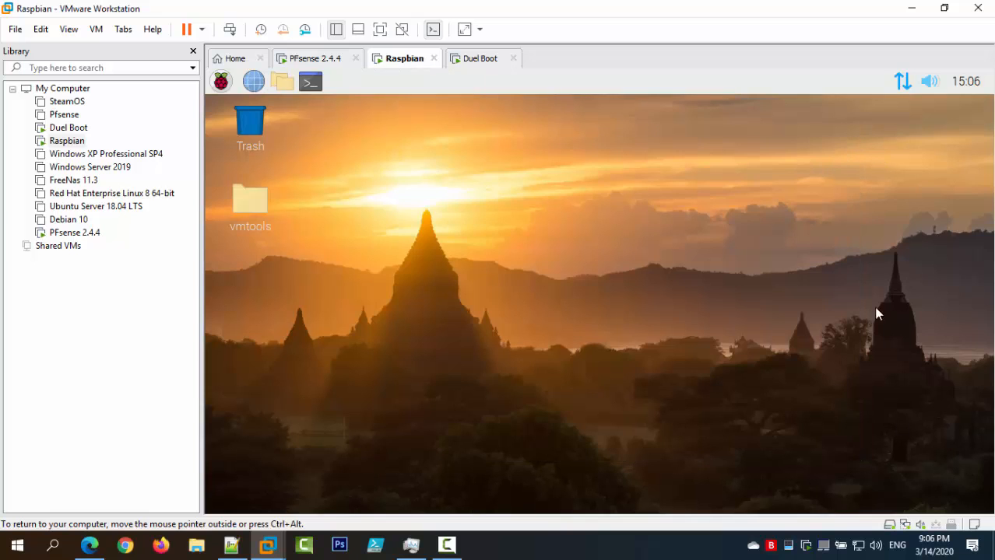
# Shut down Linux Mint in the Duel Boot VM from its main menu.
pyautogui.click(296, 54)
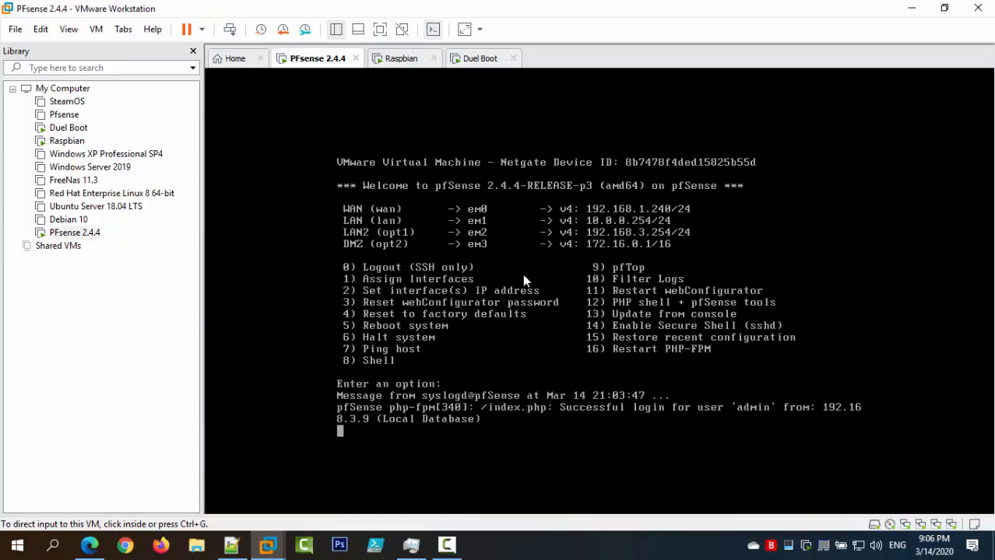
pyautogui.click(387, 58)
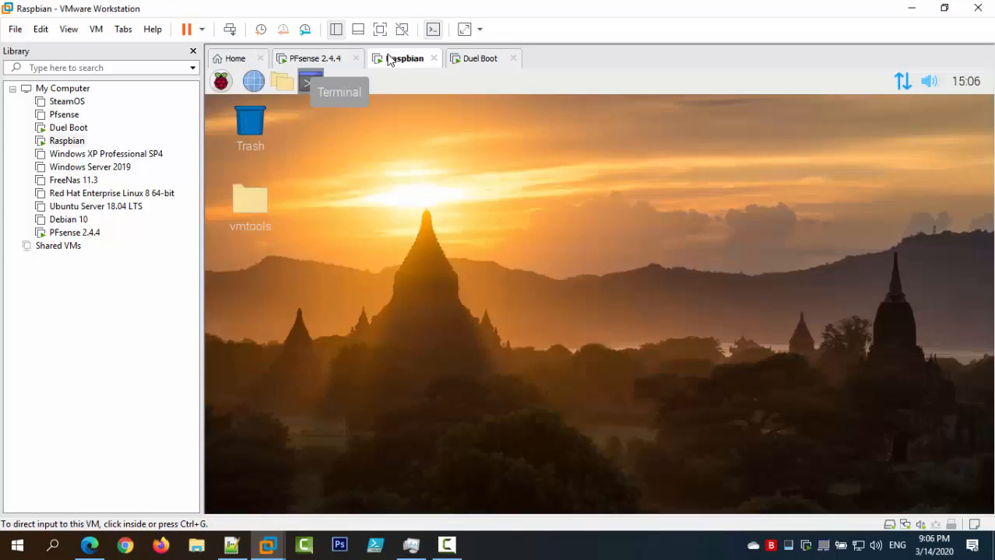
pyautogui.click(464, 59)
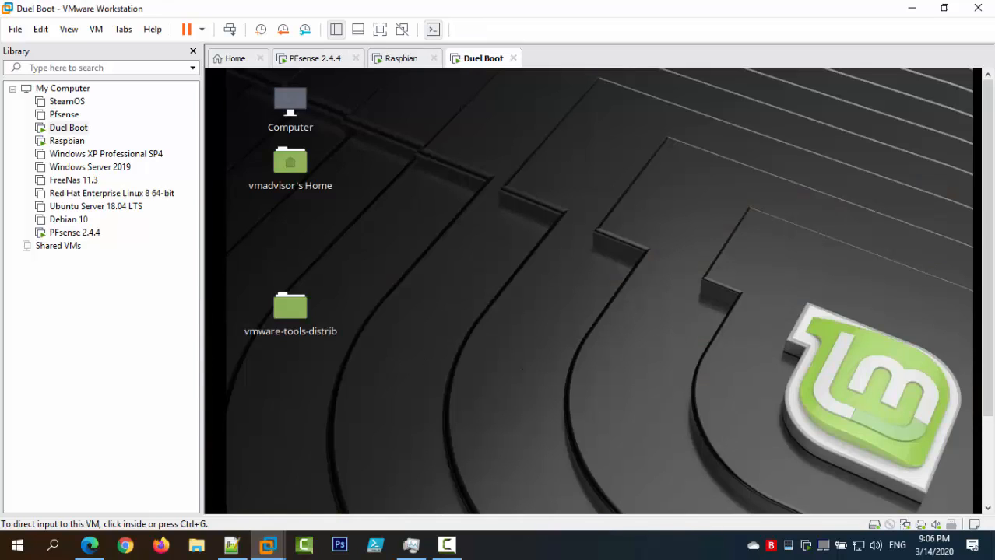
pyautogui.click(988, 478)
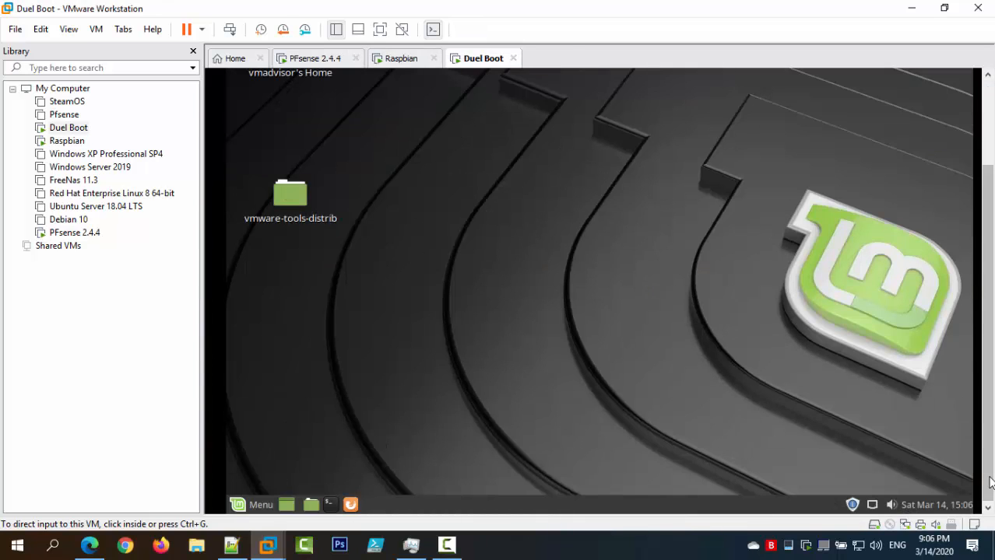
pyautogui.click(265, 502)
pyautogui.click(284, 480)
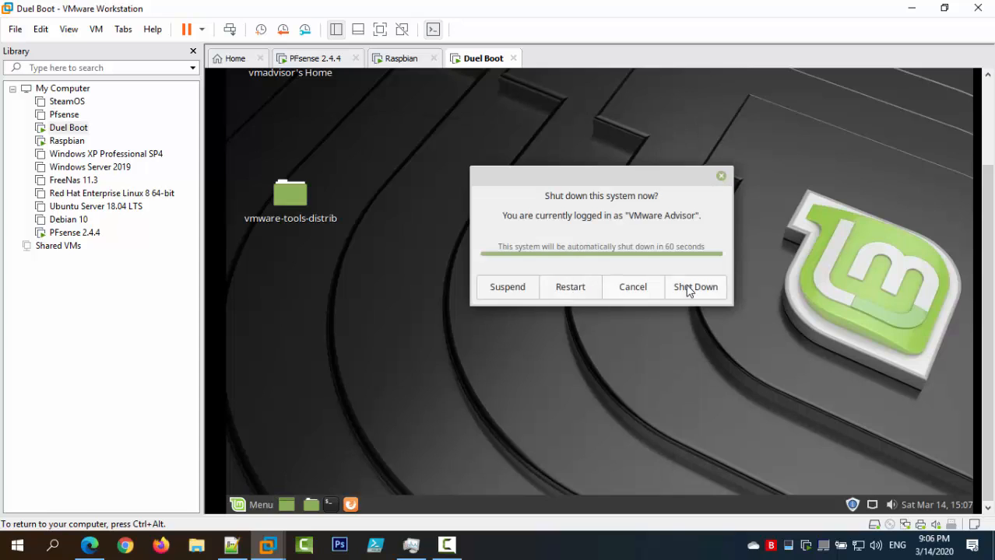
pyautogui.click(690, 288)
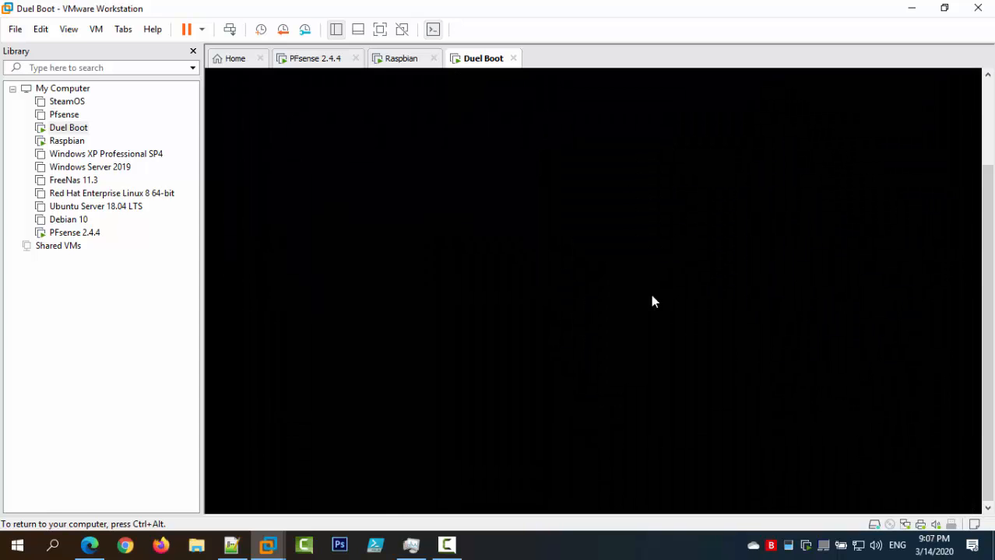